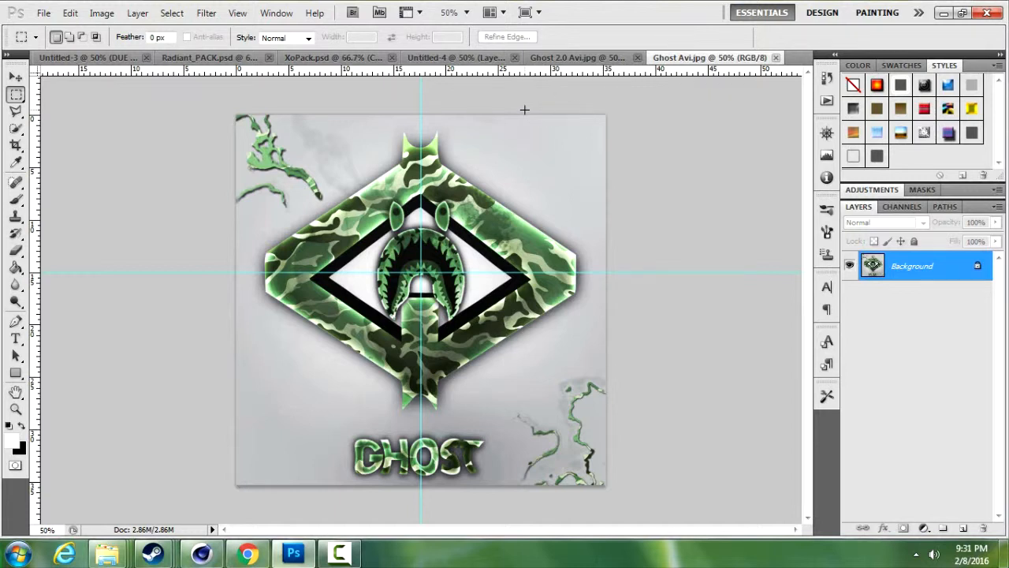
Step: Look over the Ghost 2.0 Avi.jpg reference, and close the blank Untitled-4 document without saving it
left_click(595, 60)
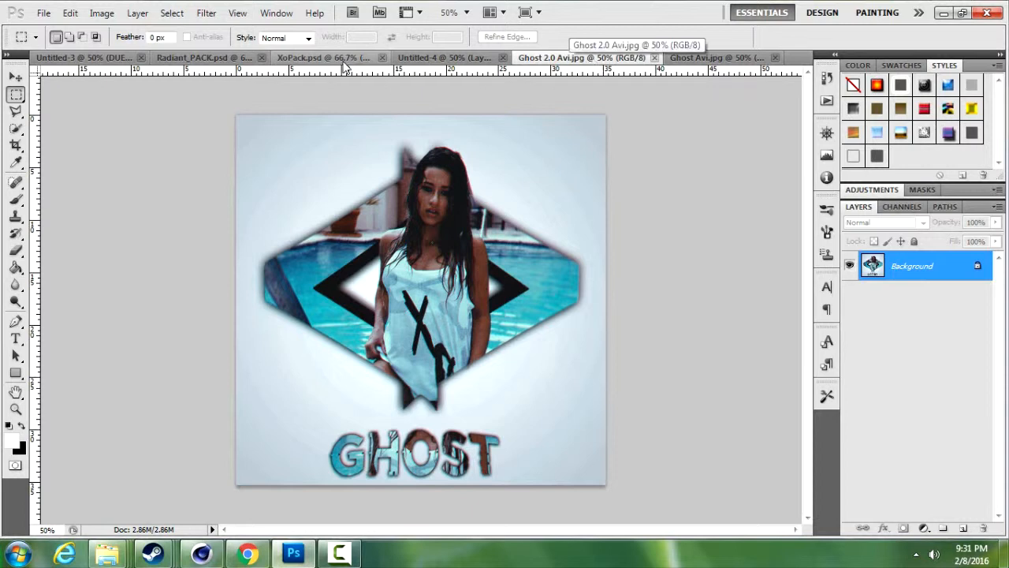
left_click(472, 60)
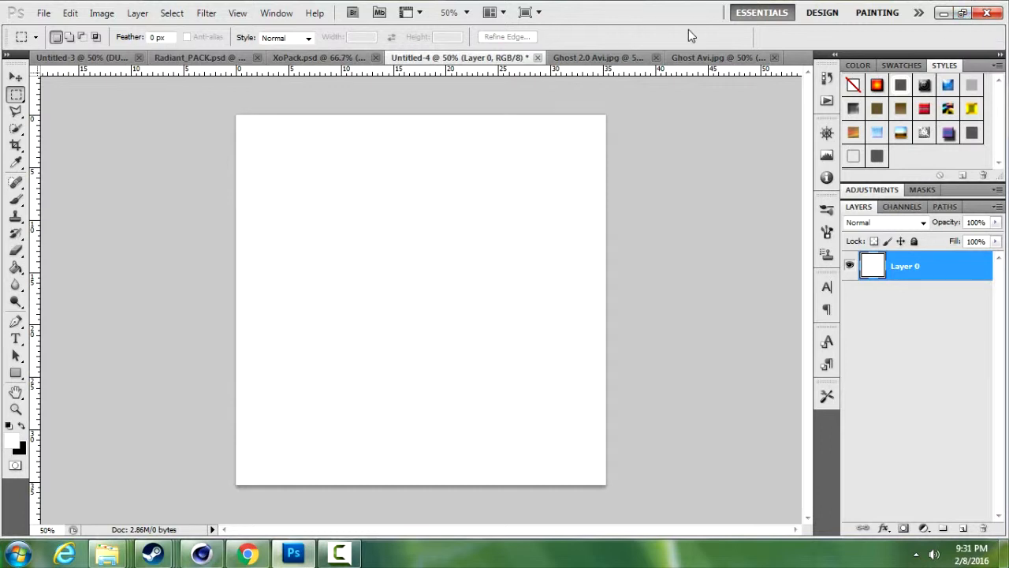
left_click(538, 57)
left_click(490, 213)
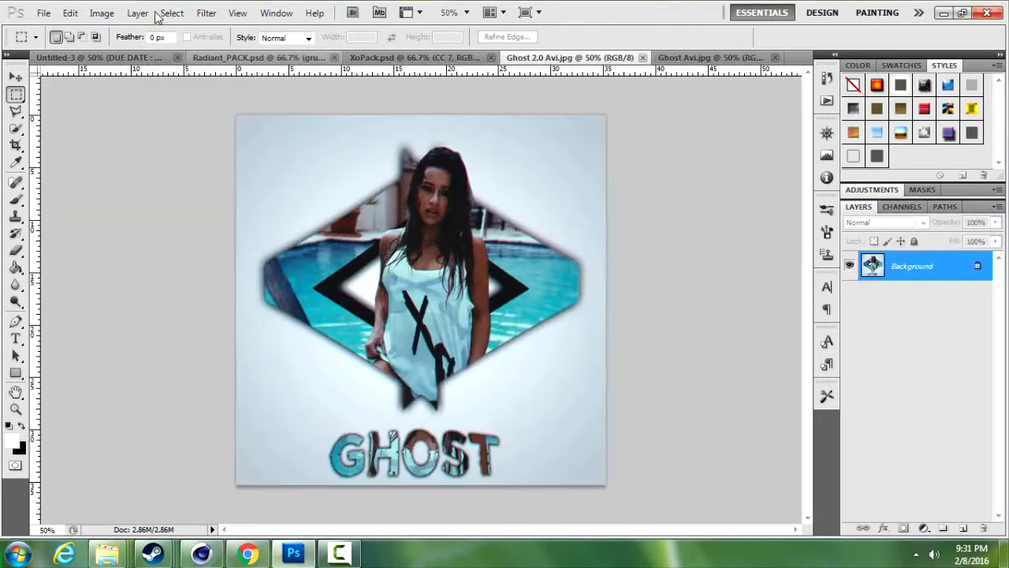
Step: Create a new 1000 by 1000 pixel RGB document with a resolution of 300 pixels/inch and a white background
left_click(44, 13)
left_click(57, 29)
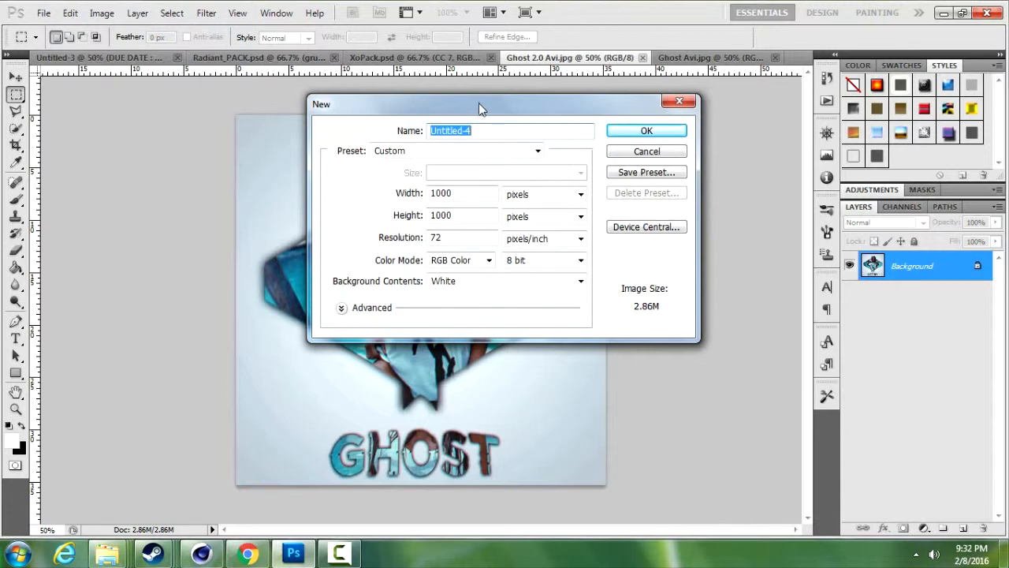
left_click_drag(480, 103, 459, 118)
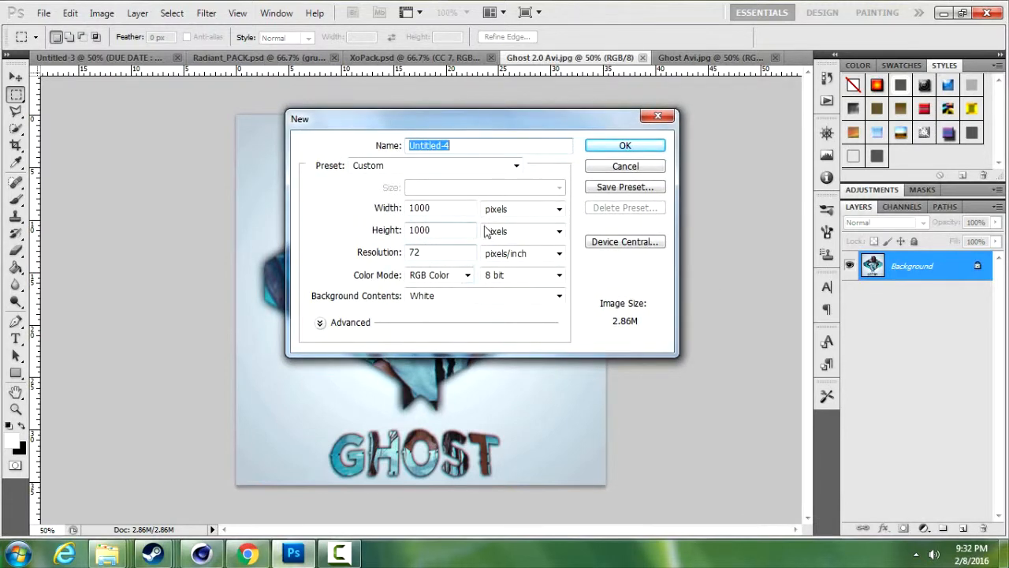
left_click(516, 211)
left_click(514, 211)
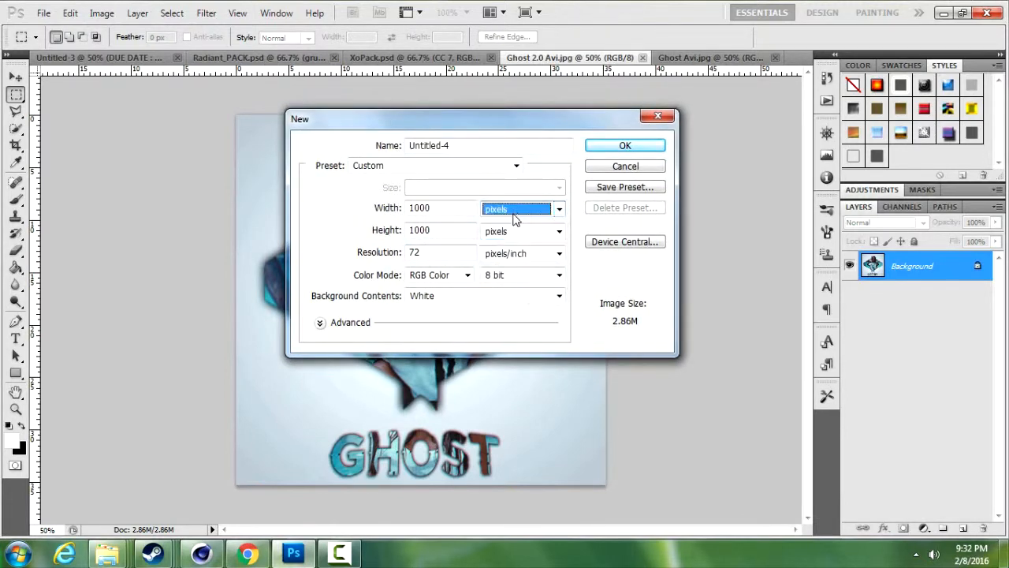
left_click(514, 229)
left_click(514, 229)
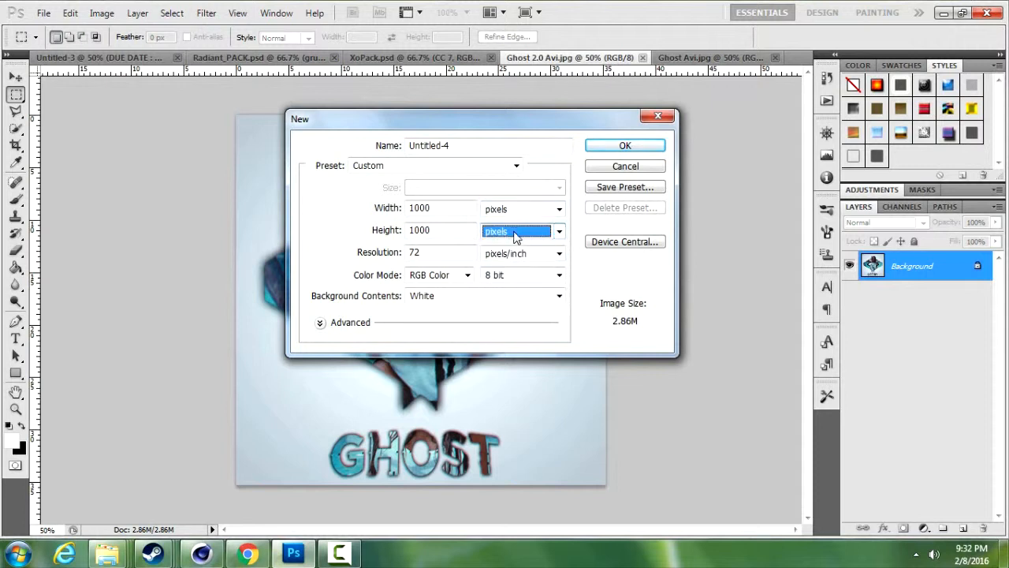
left_click(439, 252)
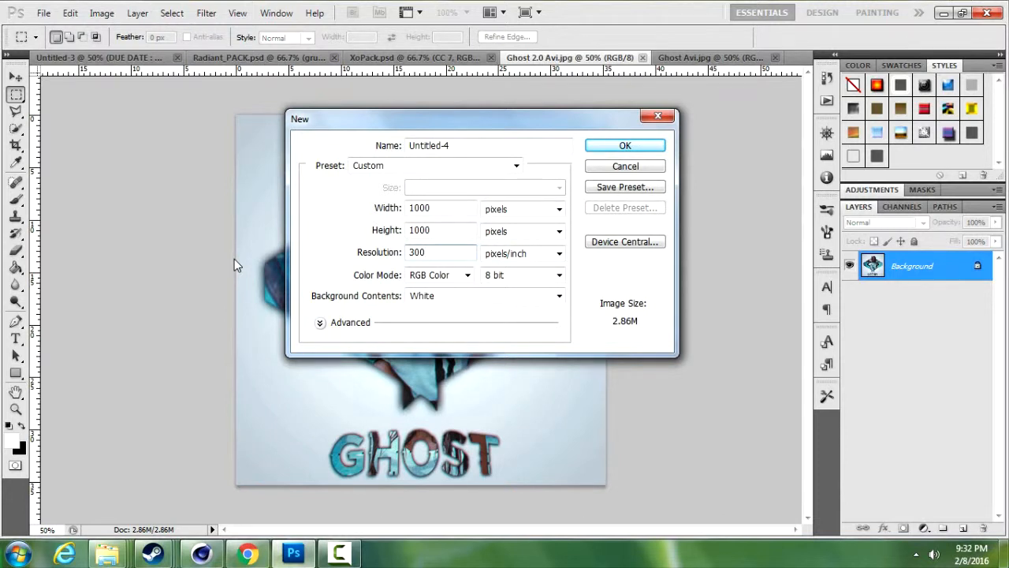
key("Return")
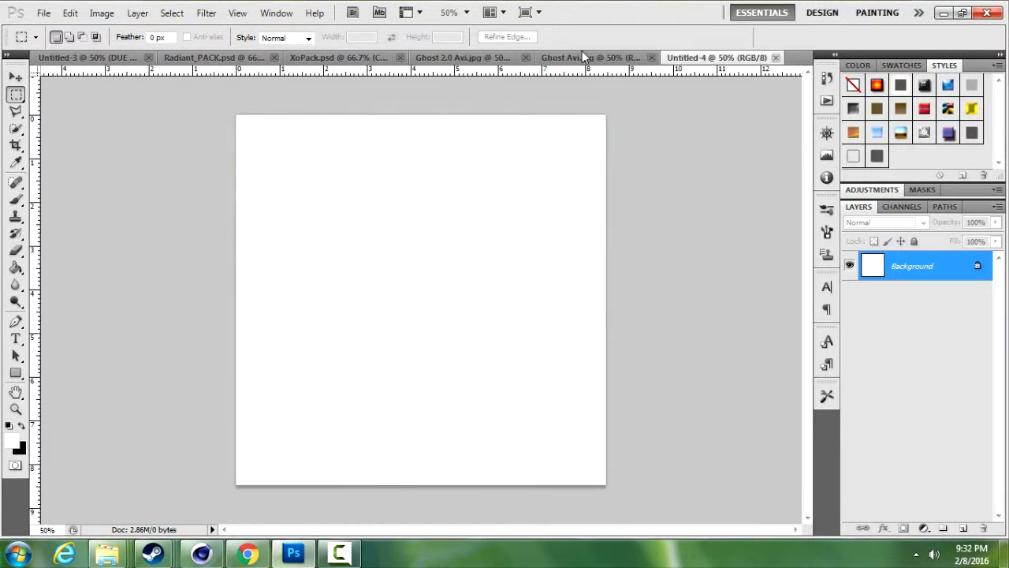
left_click(16, 409)
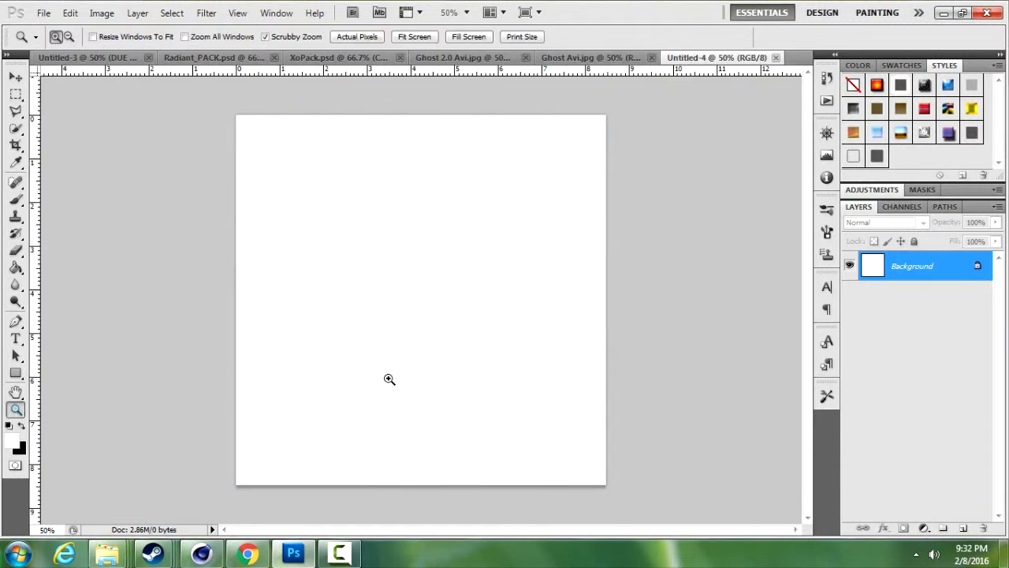
right_click(389, 380)
left_click(450, 460)
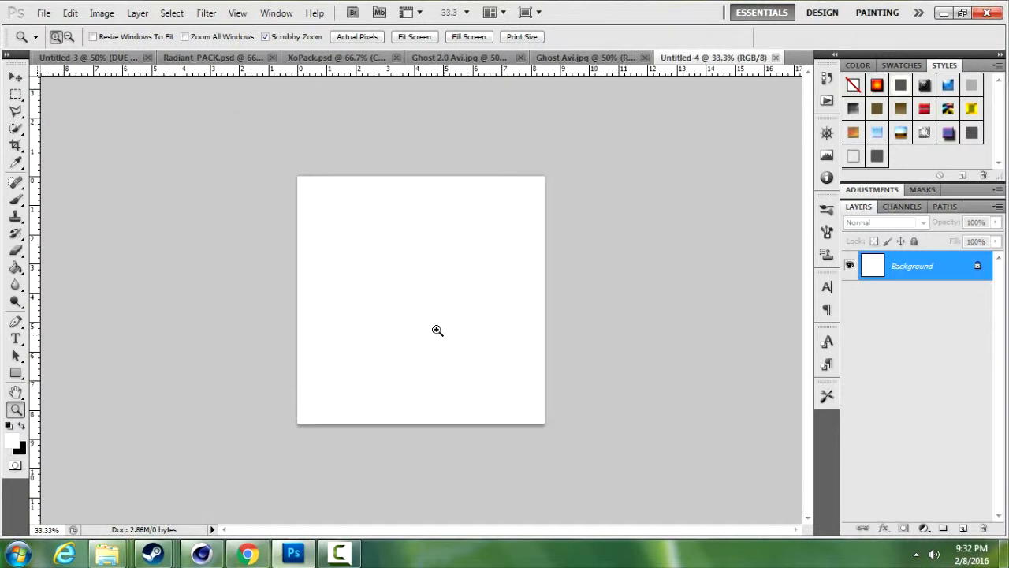
right_click(437, 330)
left_click(465, 394)
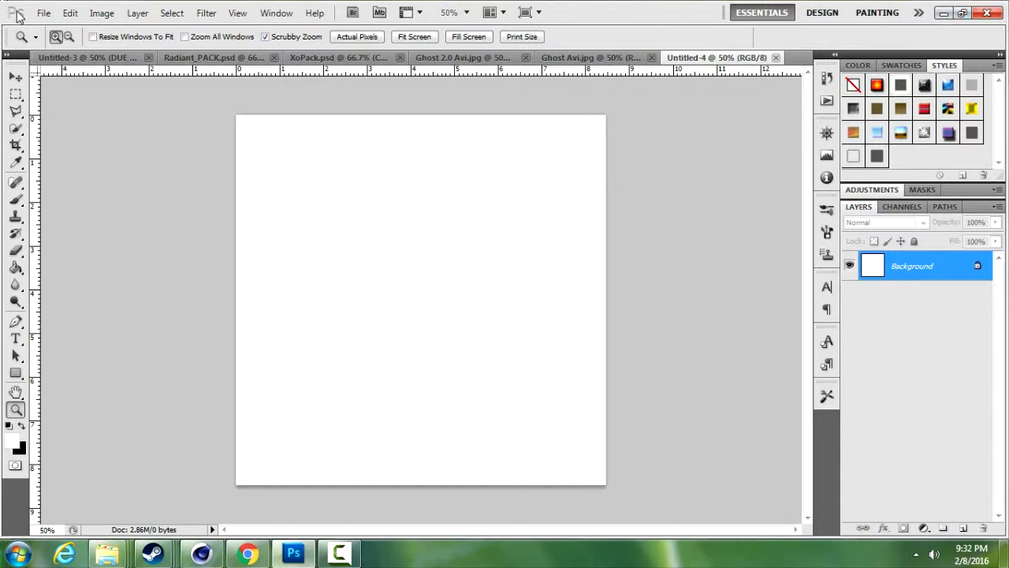
Step: Open the logo image Ghost 2.0 no deph.png
left_click(43, 13)
left_click(69, 42)
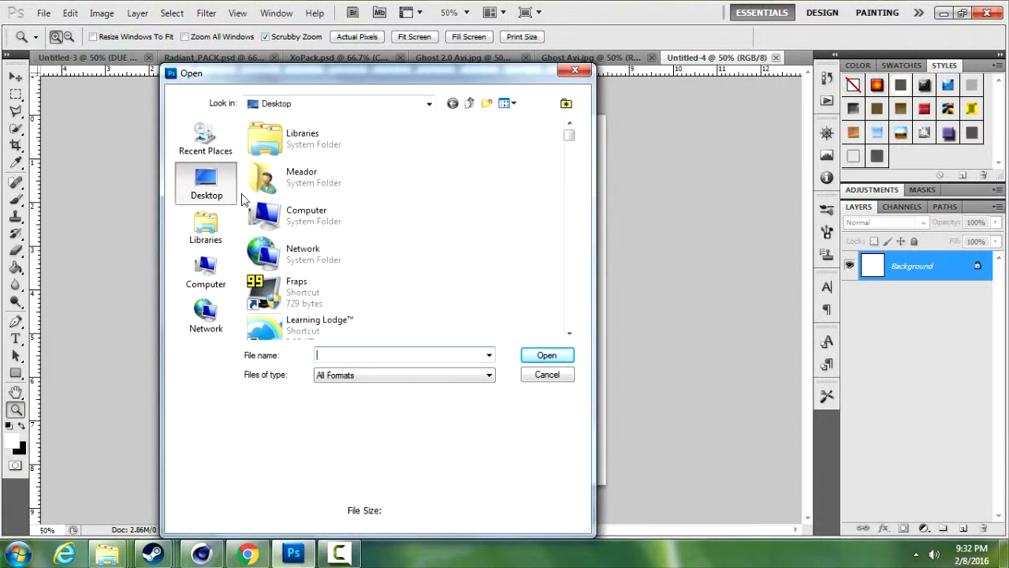
type("ghost")
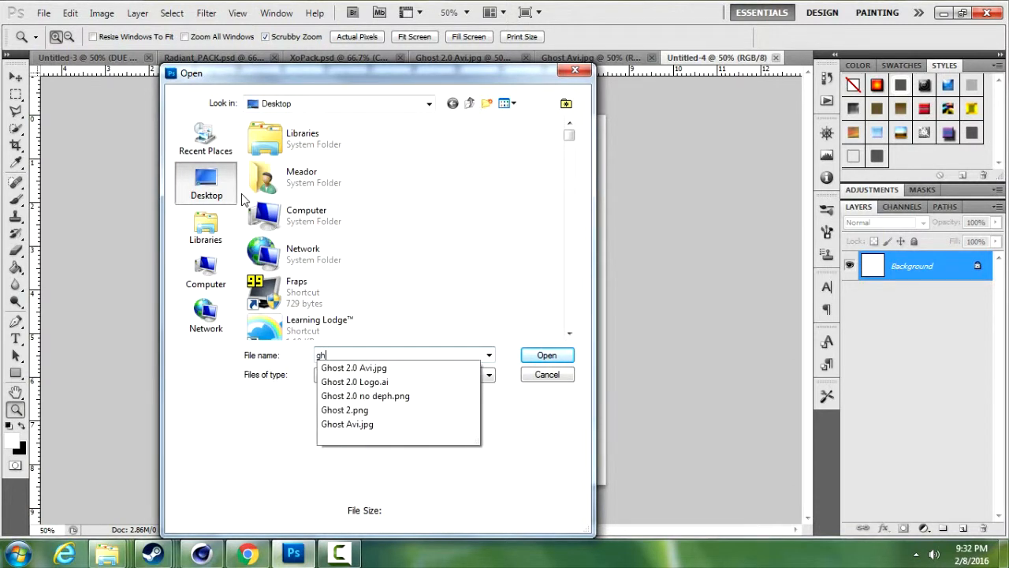
left_click(386, 396)
left_click(527, 355)
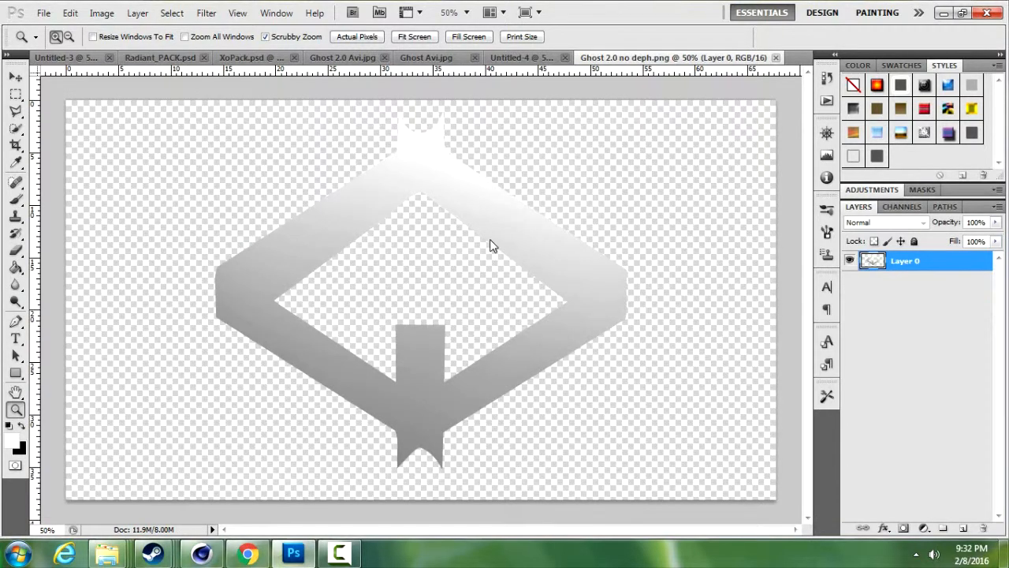
Step: Copy the logo layer from Ghost 2.0 no deph.png into the Untitled-4 document, accepting the different bit depth
scroll(491, 240, "down", 4)
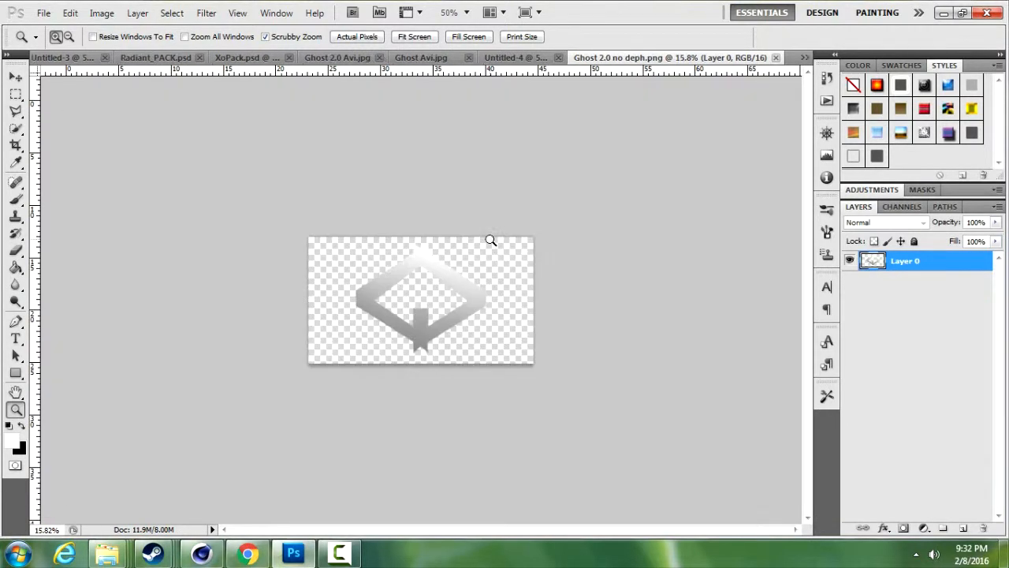
left_click(481, 280)
right_click(481, 281)
left_click(532, 292)
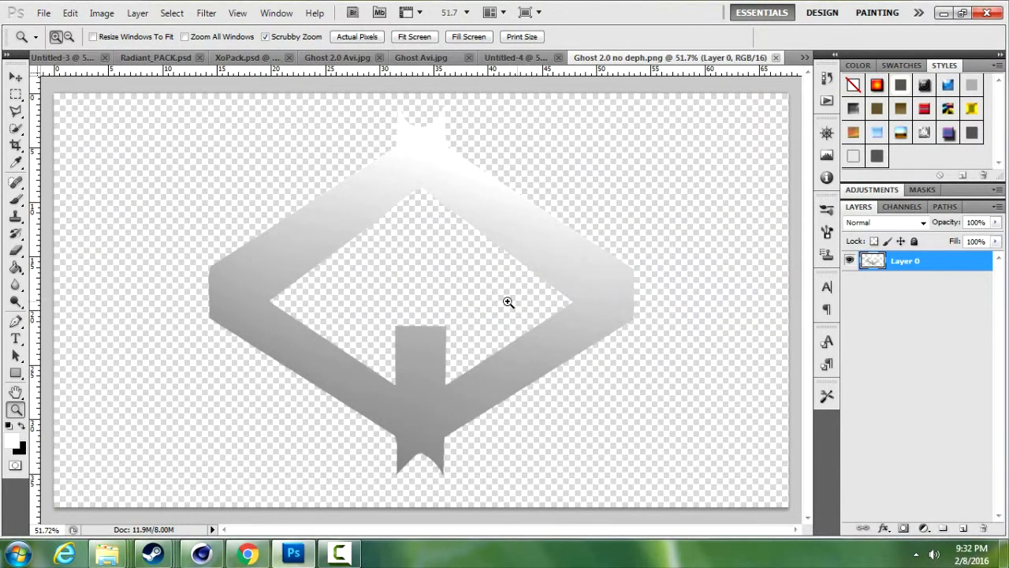
left_click(20, 81)
left_click_drag(432, 319, 432, 156)
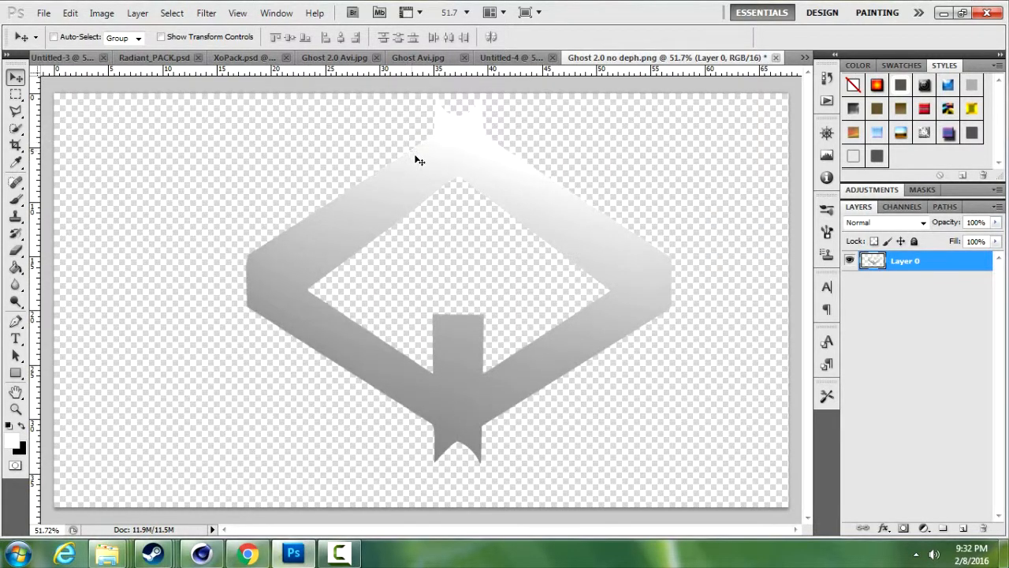
left_click_drag(419, 160, 442, 218)
left_click(476, 224)
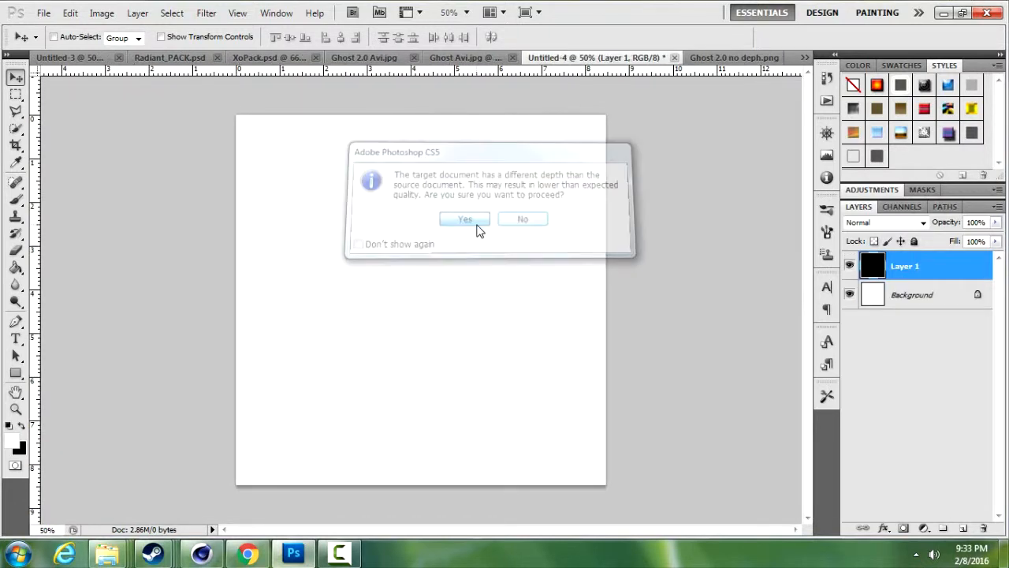
Step: Scale the logo down proportionally so it fits inside the canvas, and centre it horizontally
left_click_drag(472, 324, 452, 312)
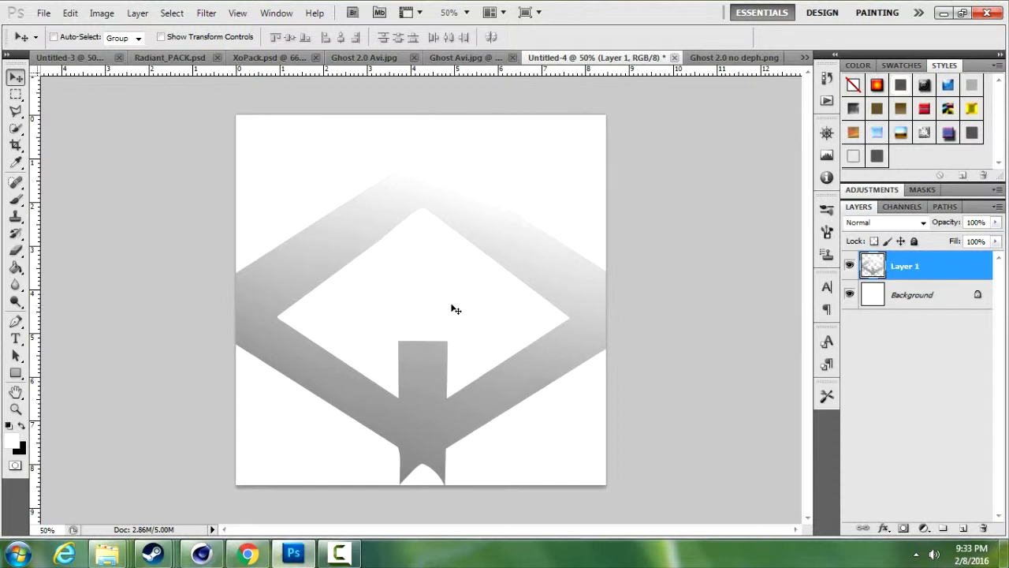
key("ctrl+t")
left_click_drag(628, 129, 425, 334)
left_click(273, 37)
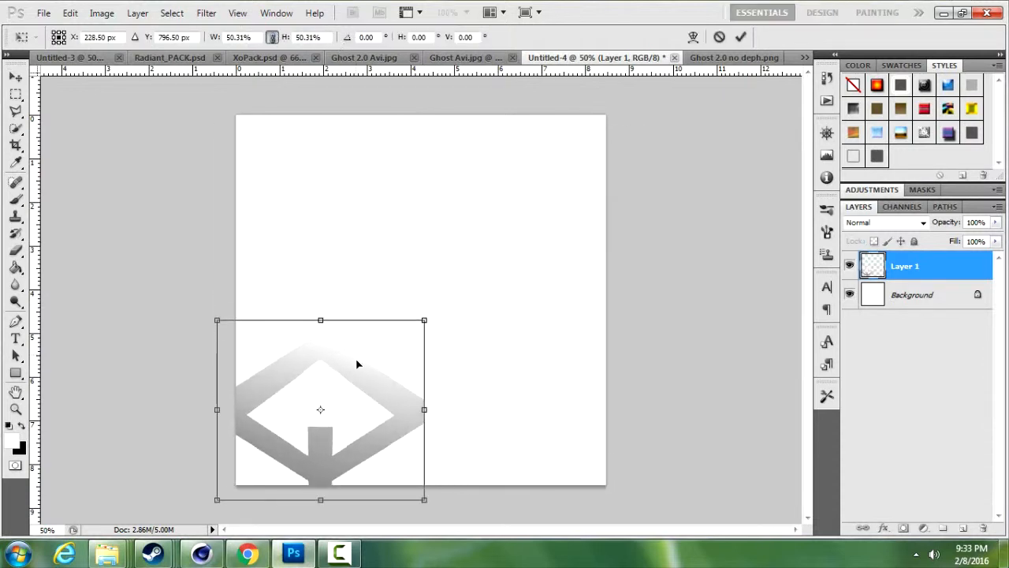
left_click_drag(359, 364, 519, 244)
left_click_drag(376, 377, 304, 450)
left_click_drag(584, 197, 536, 239)
left_click_drag(457, 333, 490, 237)
key("Return")
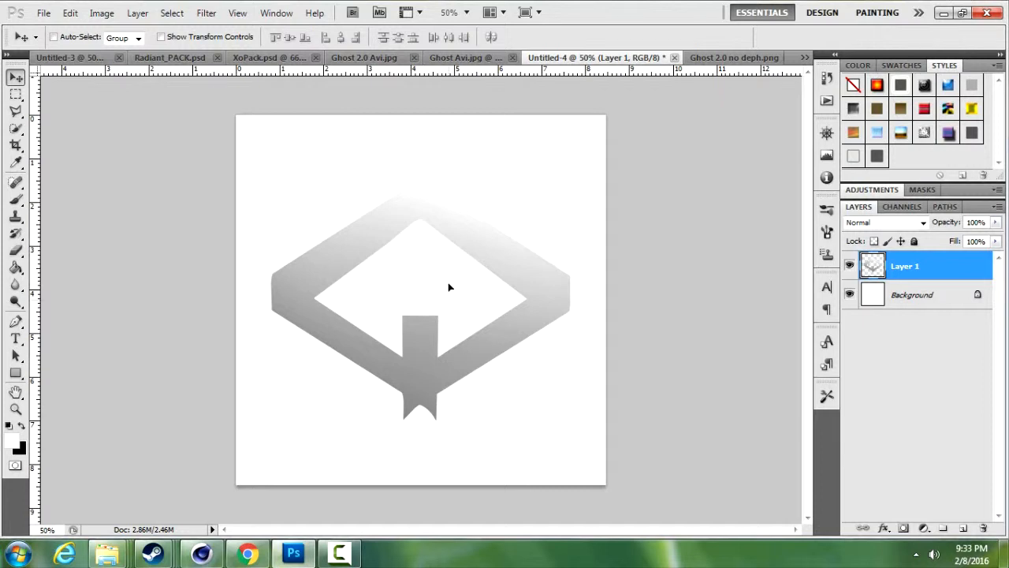
key("ctrl+z")
Step: Enlarge the logo proportionally to 105.19% and recentre it on the canvas
key("ctrl+t")
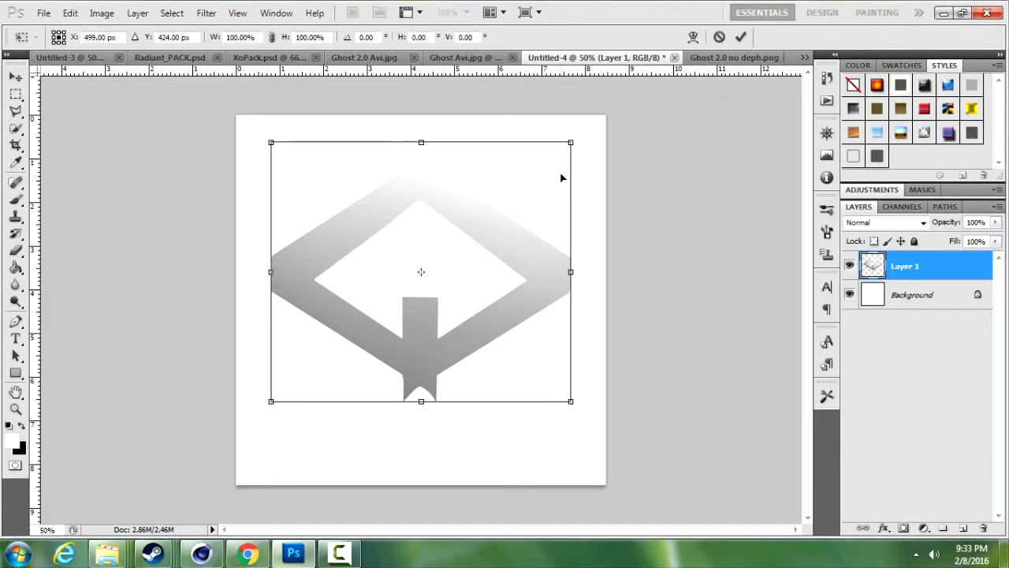
left_click_drag(571, 143, 586, 135)
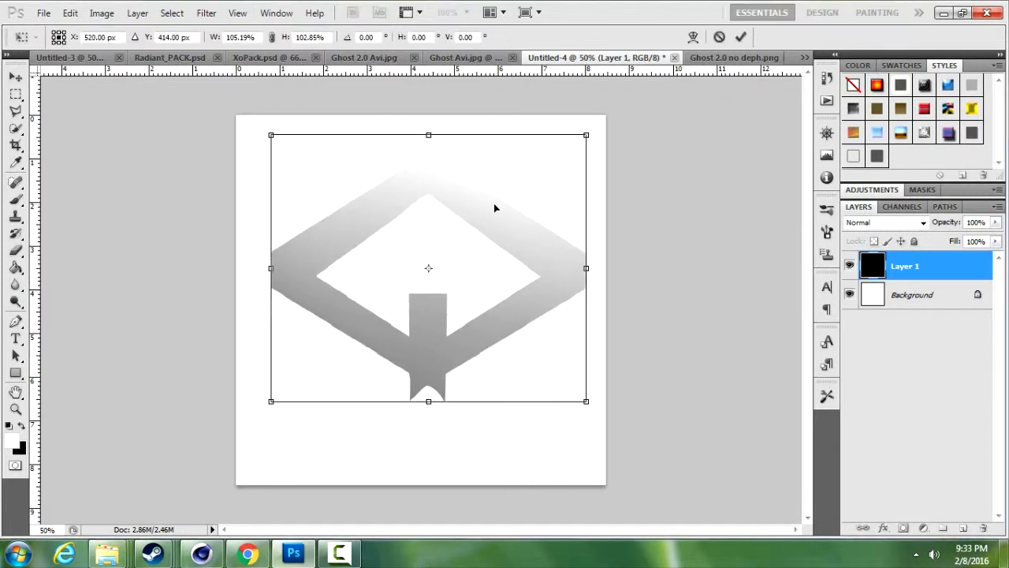
left_click(272, 37)
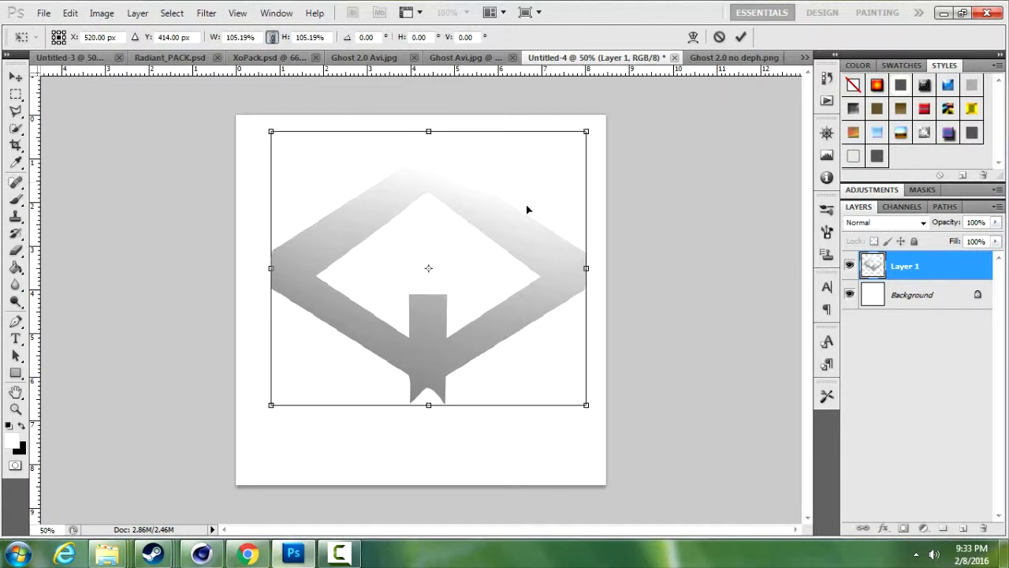
key("Return")
mouse_move(496, 246)
left_mouse_down()
mouse_move(493, 259)
mouse_move(492, 249)
left_mouse_up()
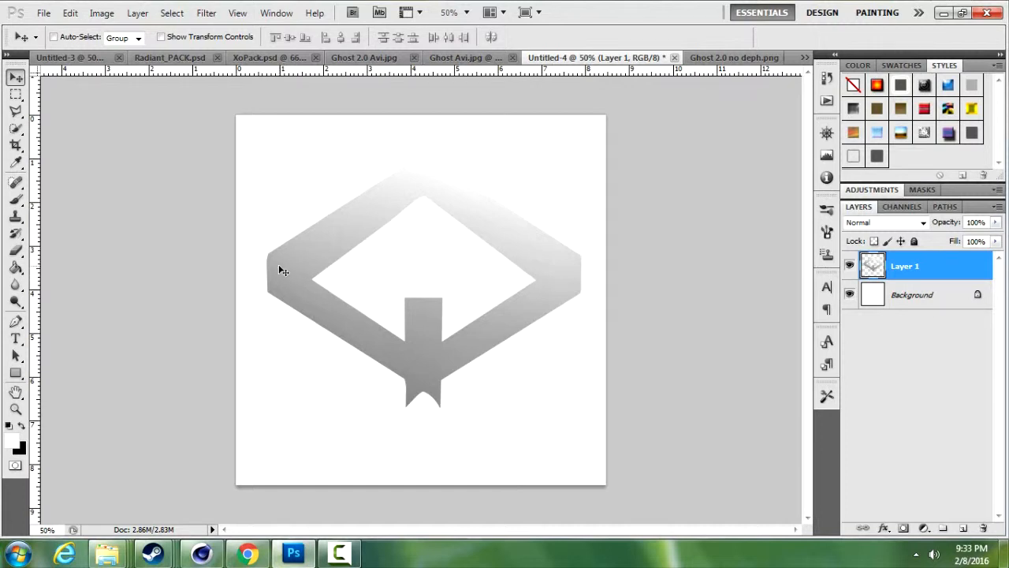
Step: Rename the logo layer to a single period (".")
double_click(957, 273)
left_click(995, 134)
double_click(912, 270)
key("BackSpace")
type(".")
key("Return")
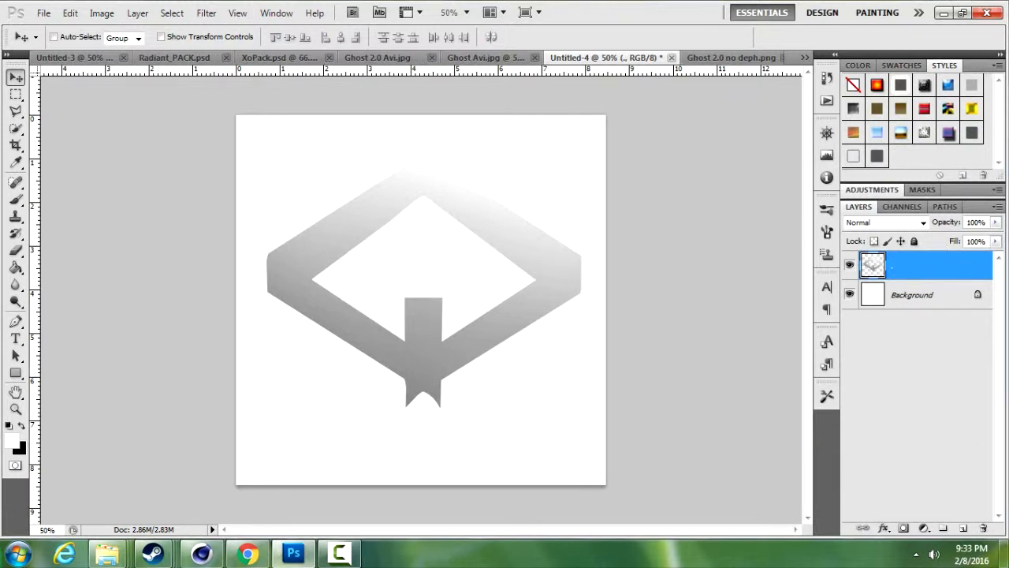
Step: Toggle the logo layer's visibility off and on to check which artwork it holds
left_click(850, 265)
left_click(851, 266)
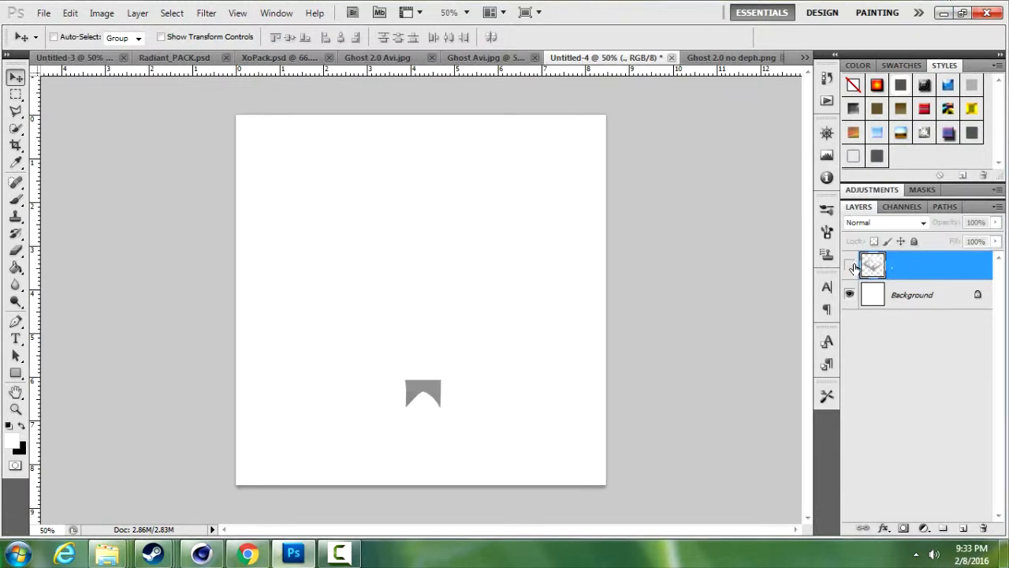
left_click(851, 266)
left_click(850, 266)
left_click(851, 267)
left_click(850, 266)
left_click(850, 267)
Step: Apply a red Color Overlay to the logo layer with Normal blend mode and 100% opacity
double_click(943, 271)
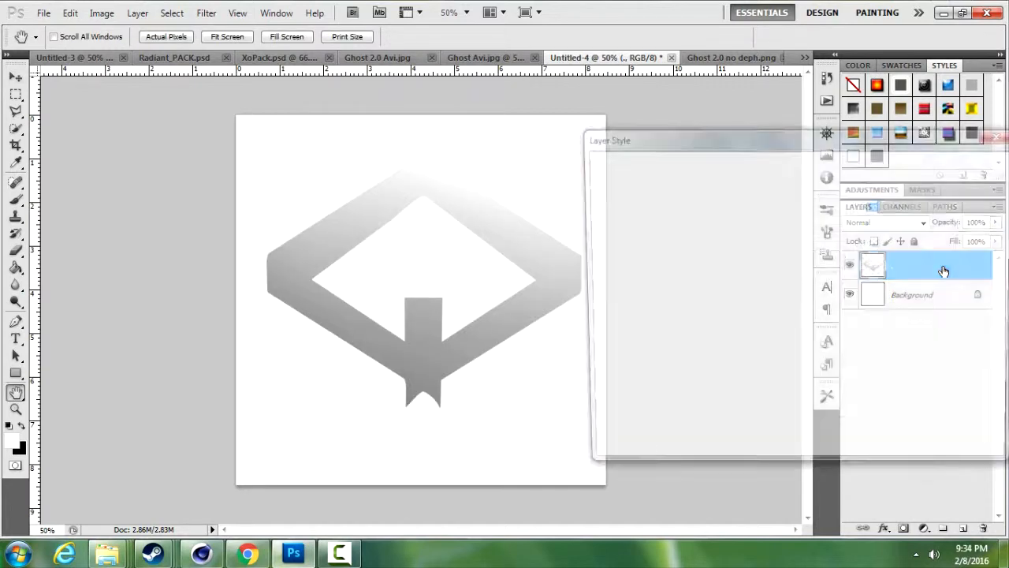
left_click(599, 332)
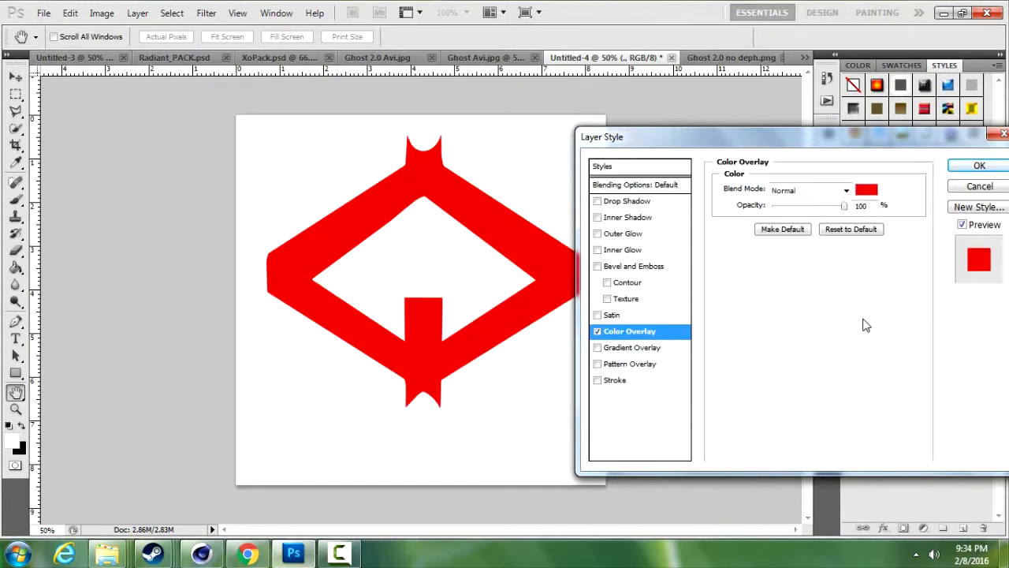
left_click(976, 167)
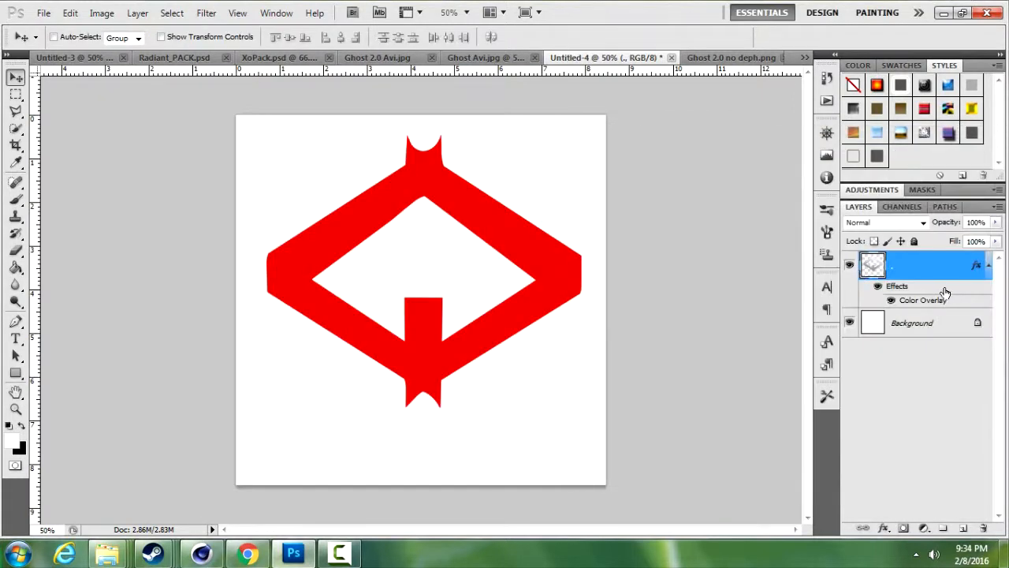
Step: Duplicate the red logo layer within the same document, and undo the duplication
right_click(915, 265)
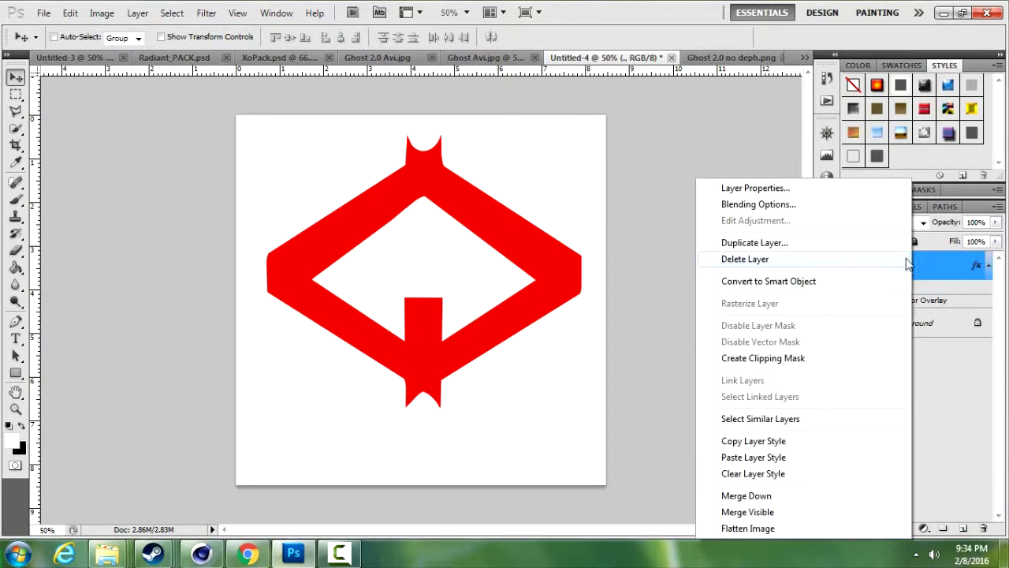
left_click(783, 242)
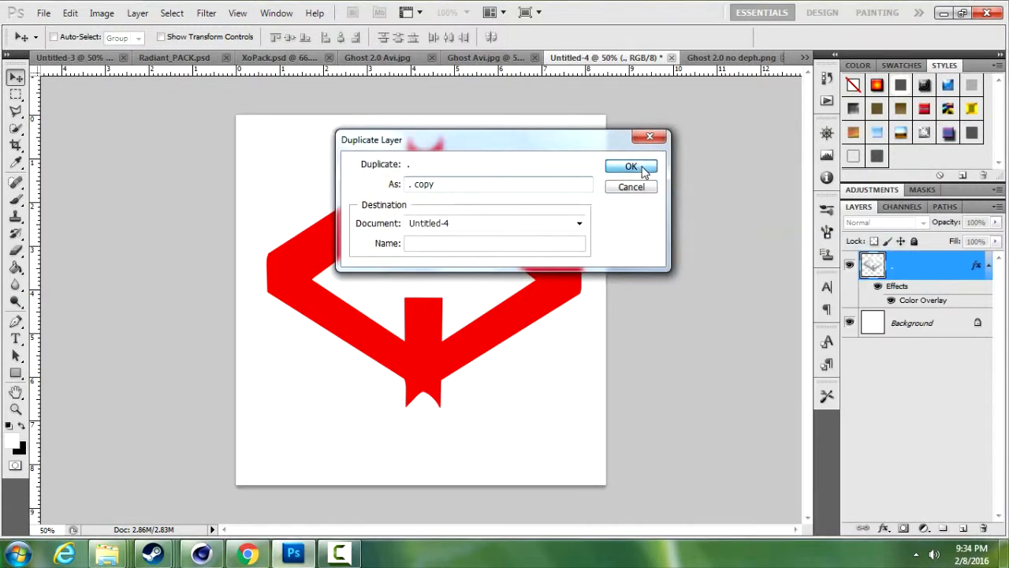
left_click(644, 167)
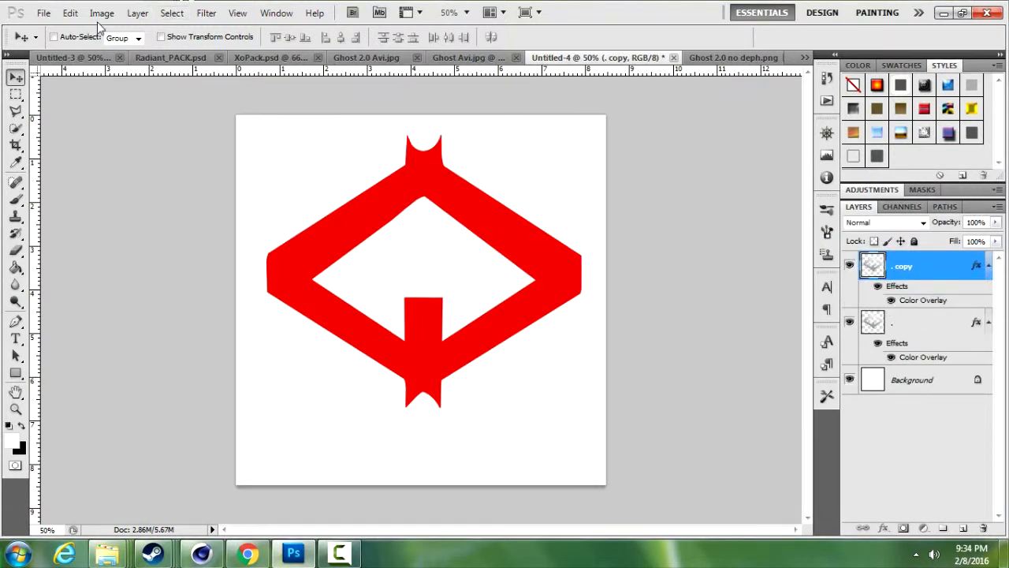
left_click(70, 13)
left_click(126, 28)
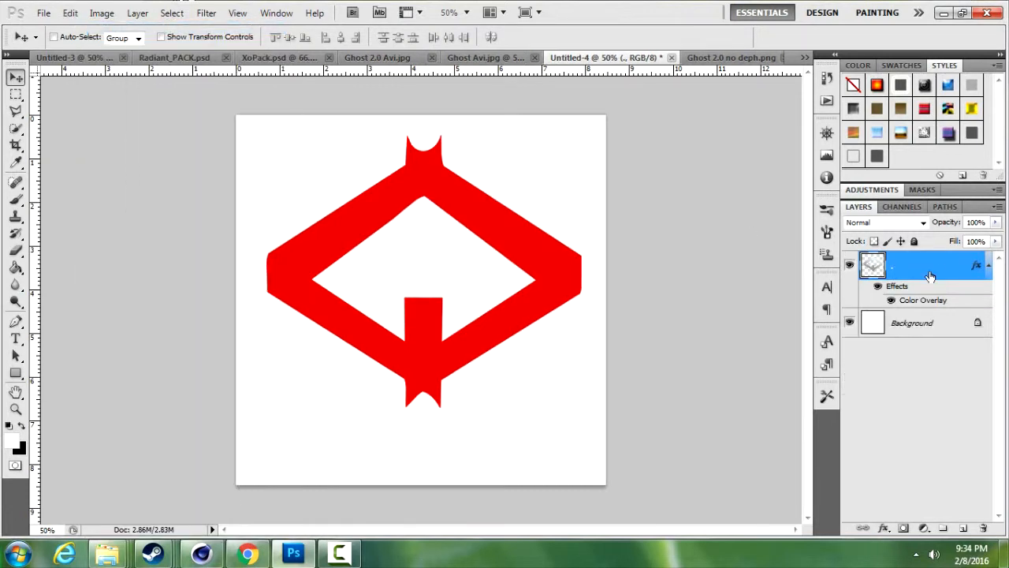
Step: Duplicate the red logo layer within the current document
right_click(930, 276)
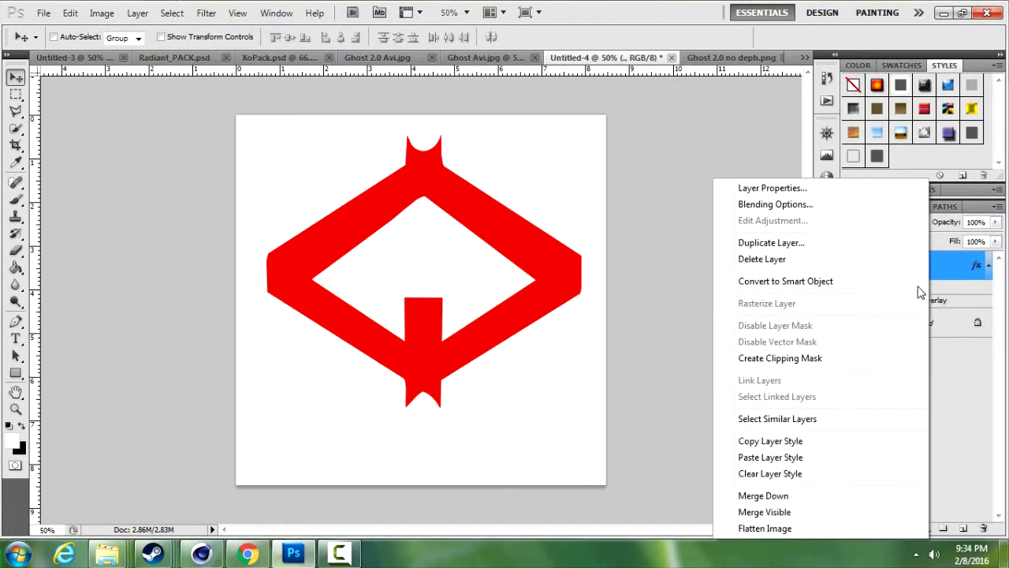
left_click(955, 264)
right_click(955, 264)
left_click(745, 243)
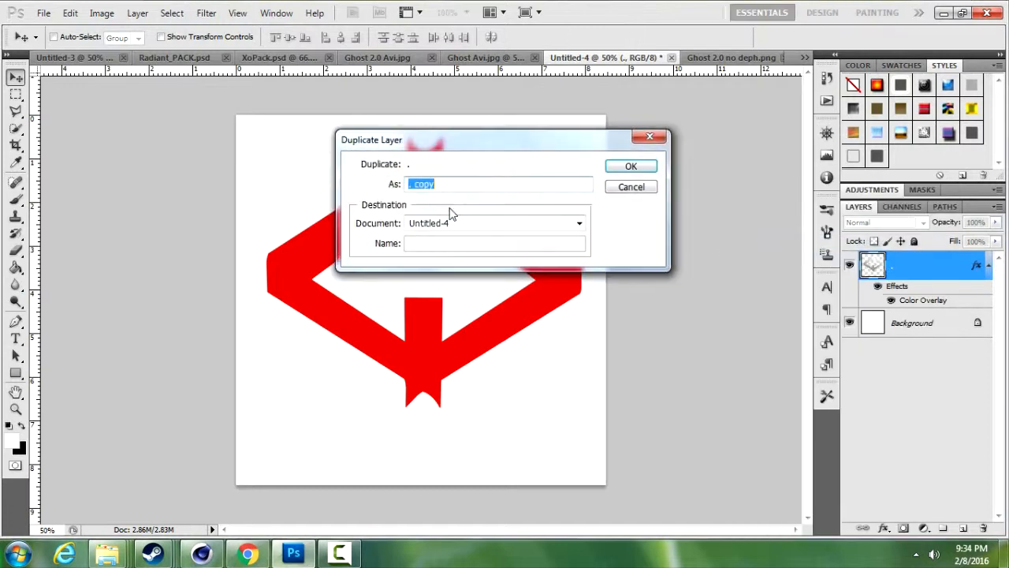
left_click(643, 169)
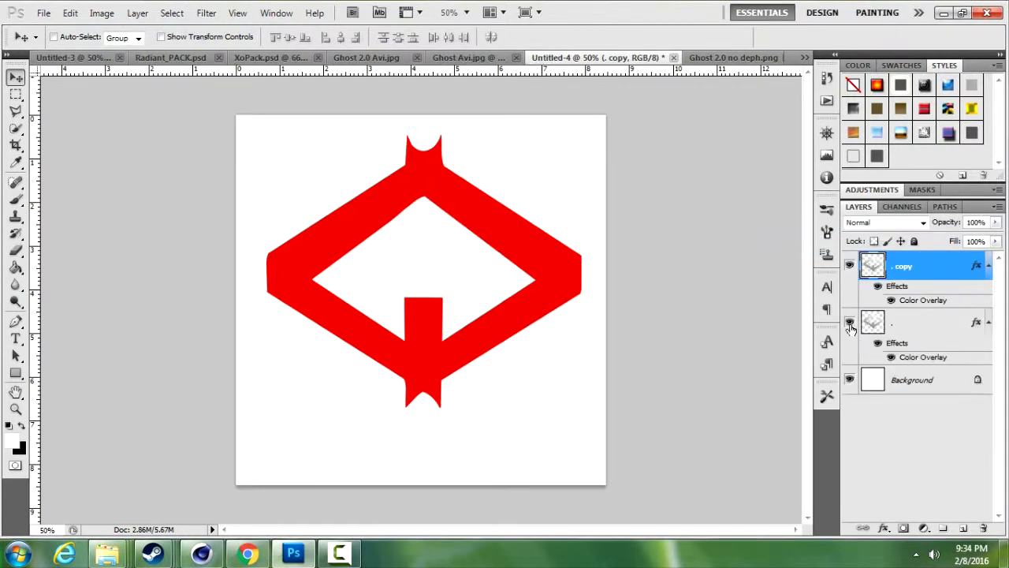
Step: Move the duplicate logo layer beneath the original and hide the original, leaving the duplicate shown
left_click(849, 321)
left_click(850, 322)
left_click_drag(914, 266, 919, 365)
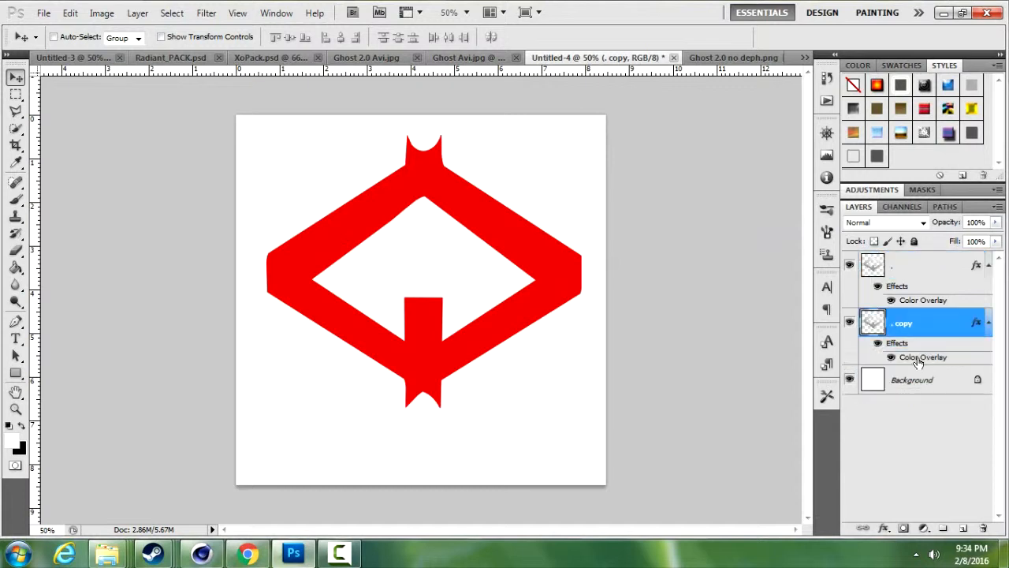
left_click(849, 264)
left_click(931, 270)
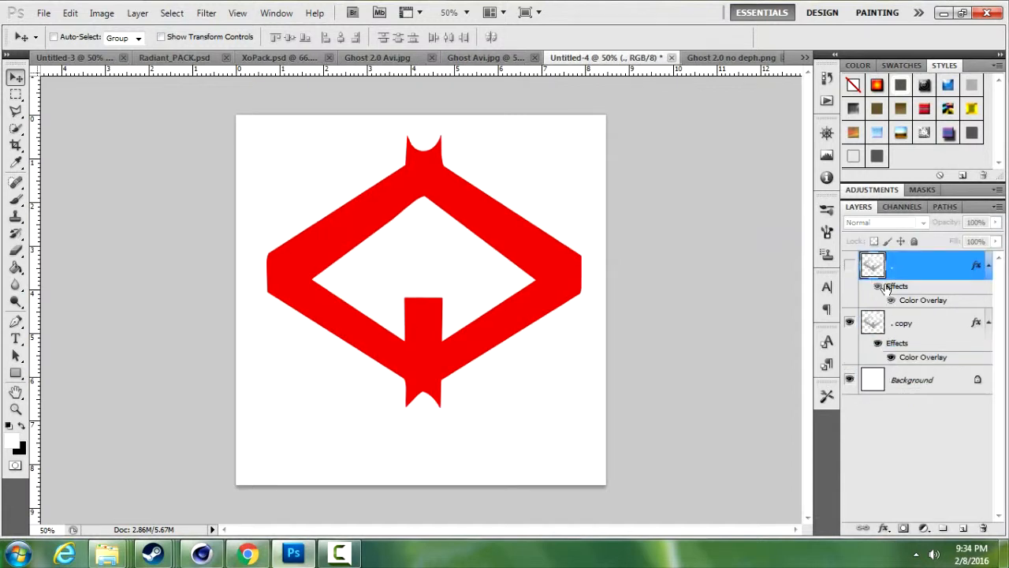
left_click(849, 323)
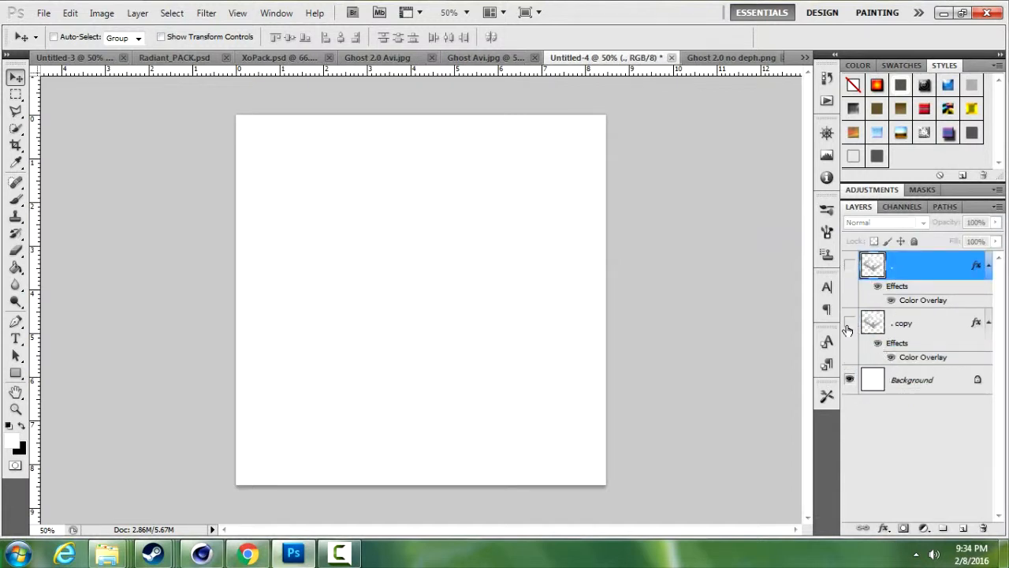
left_click(849, 324)
left_click(849, 324)
left_click(848, 324)
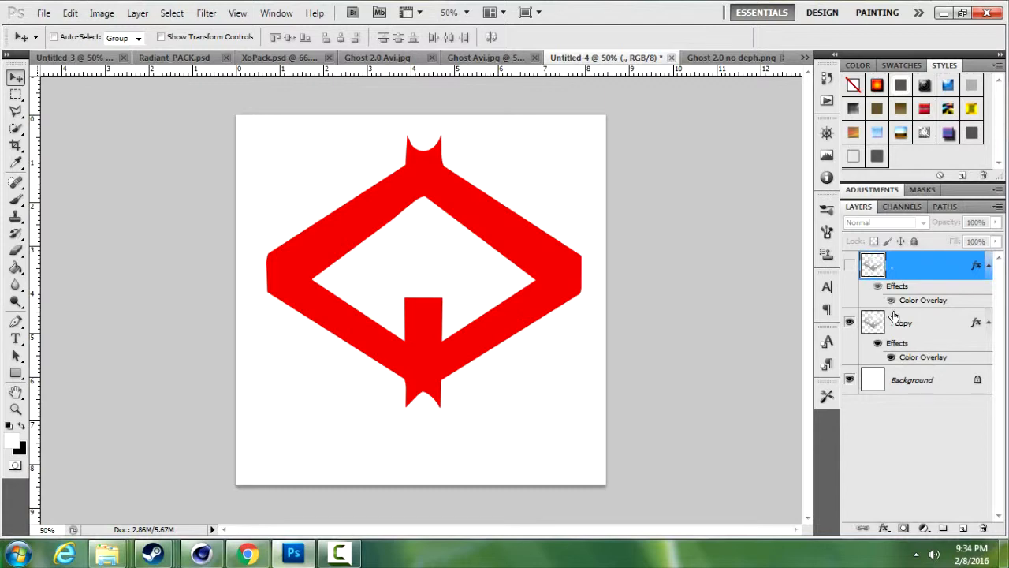
Step: Change the duplicate logo layer's Color Overlay to black
double_click(930, 358)
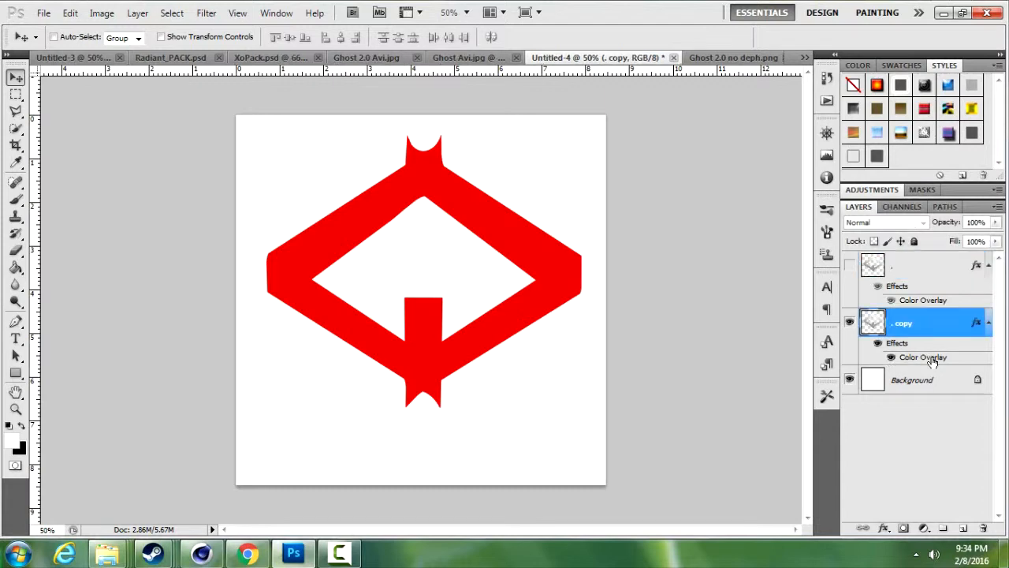
left_click(873, 194)
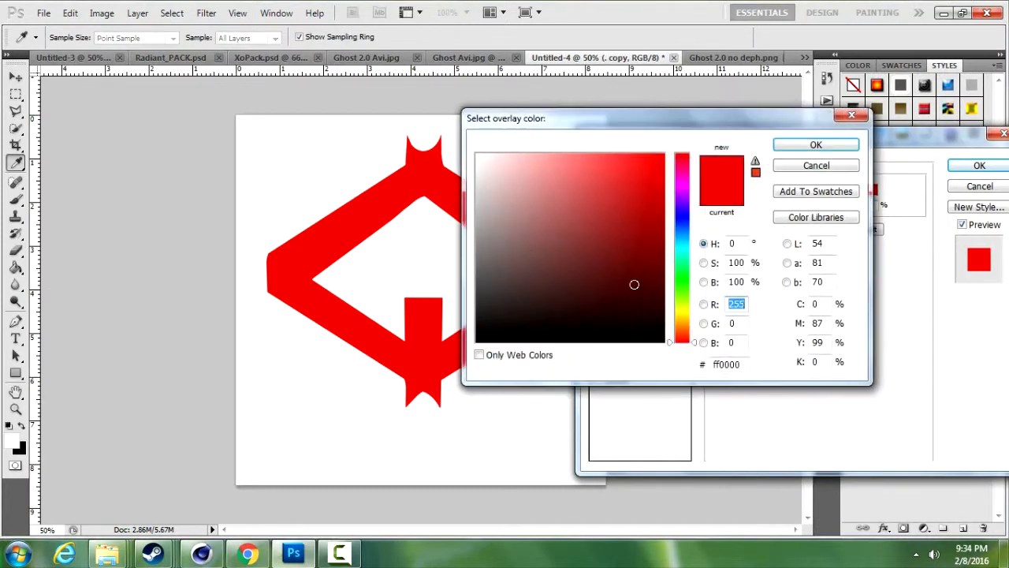
left_click_drag(633, 284, 536, 365)
left_click(816, 146)
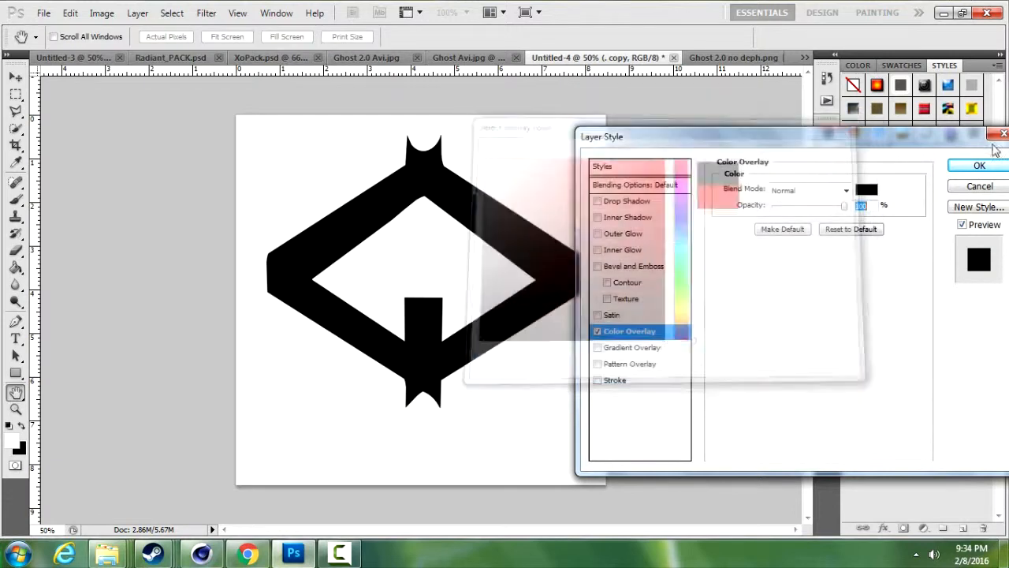
left_click(977, 166)
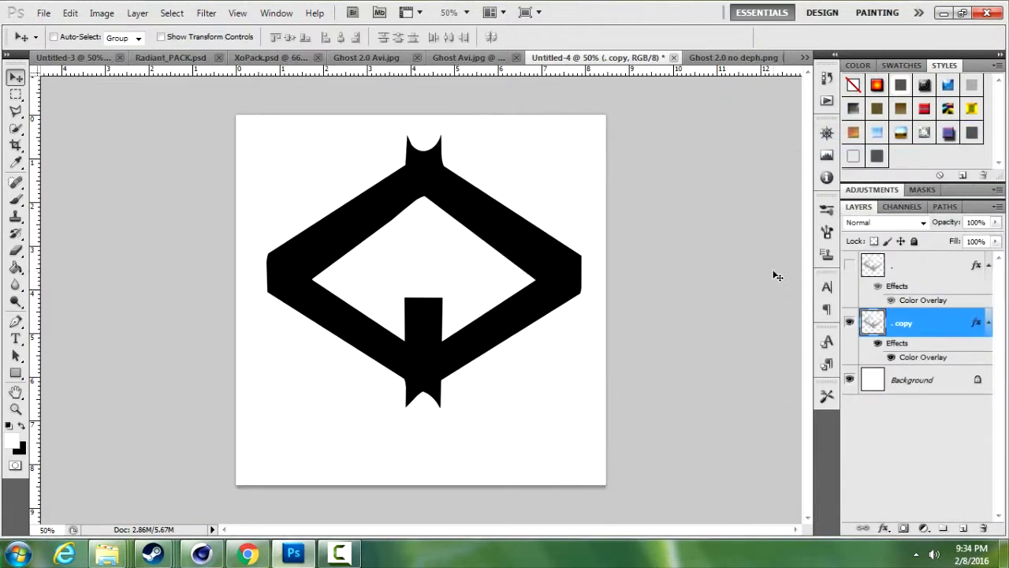
Step: Toggle the red original layer on and off to compare it with the black duplicate beneath
left_click(849, 265)
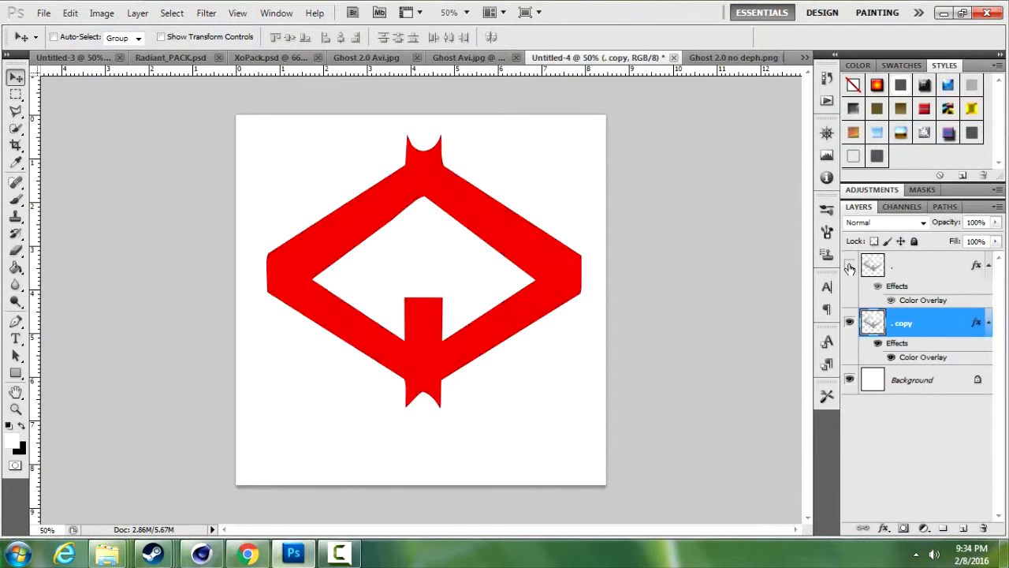
left_click(849, 267)
left_click(849, 270)
left_click(849, 268)
left_click(849, 268)
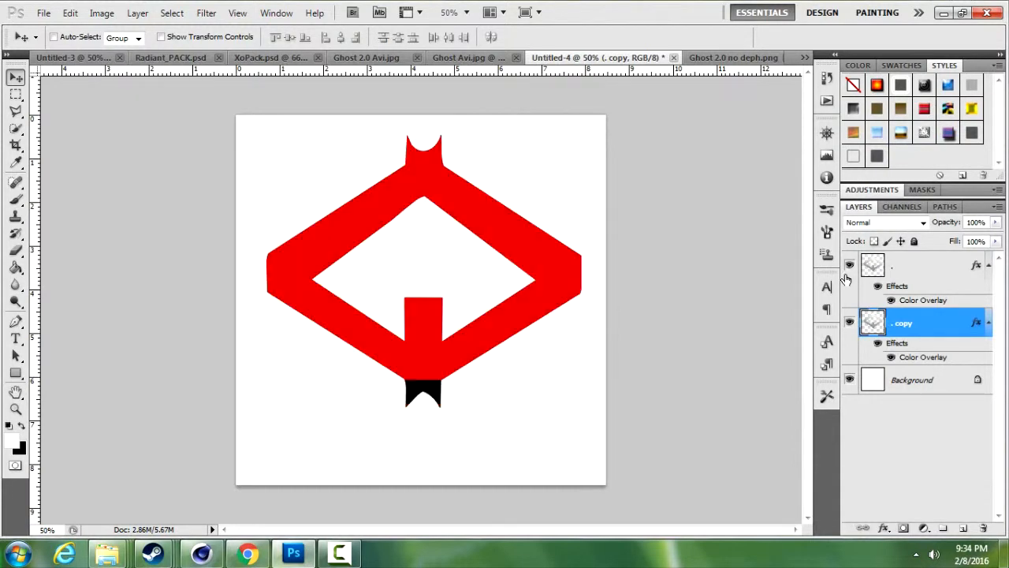
left_click(848, 268)
left_click(848, 270)
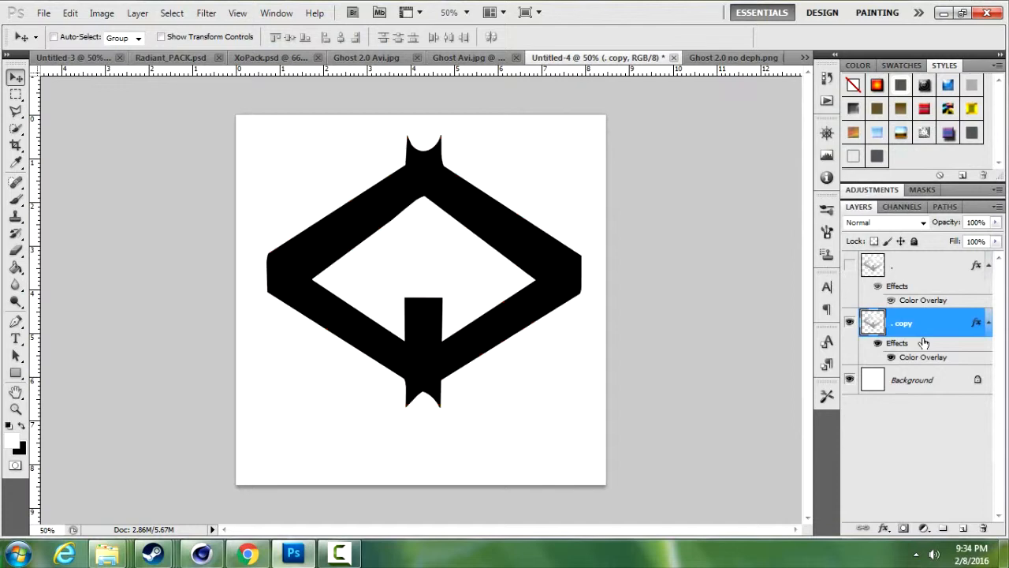
Step: Scale the black duplicate to 99% width and 99% height with Free Transform and apply the transformation
right_click(946, 326)
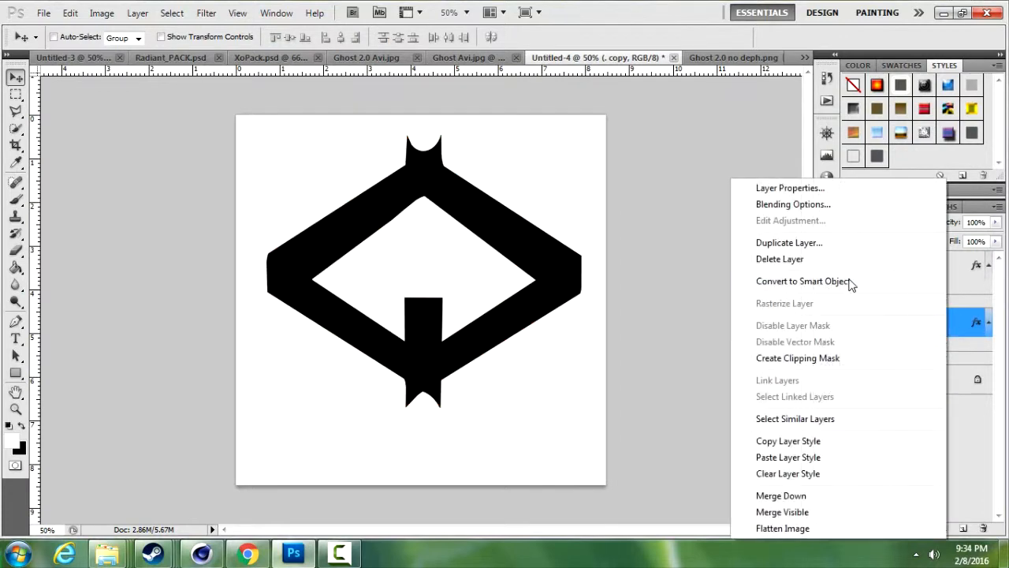
left_click(950, 326)
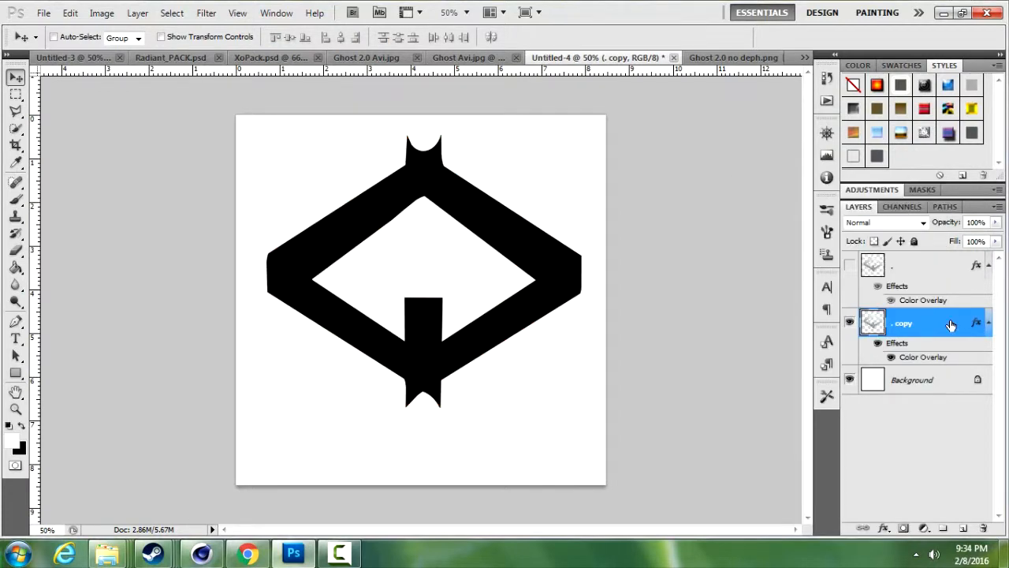
key("ctrl+t")
left_click(318, 38)
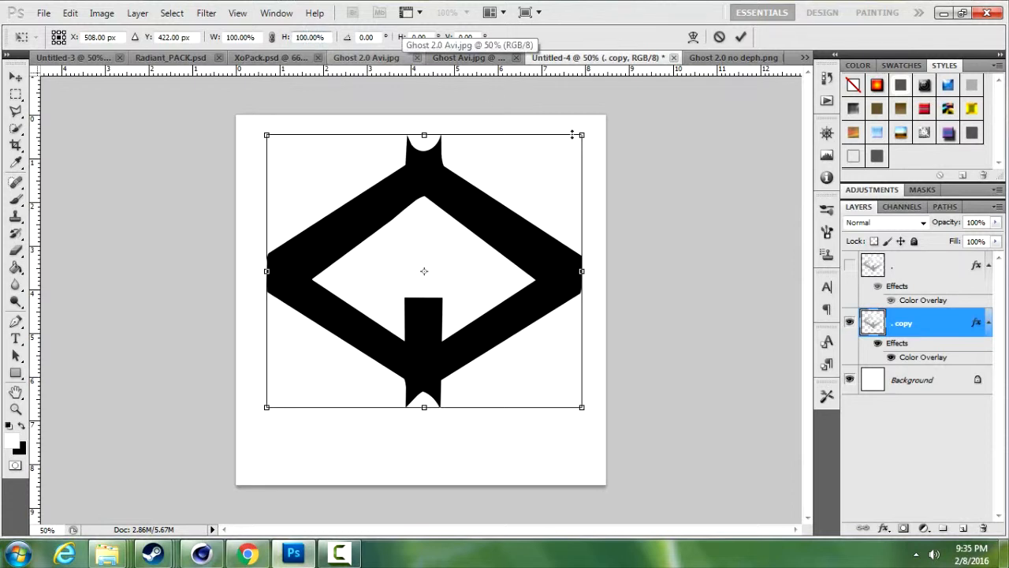
key("BackSpace")
key("BackSpace")
key("BackSpace")
type("95")
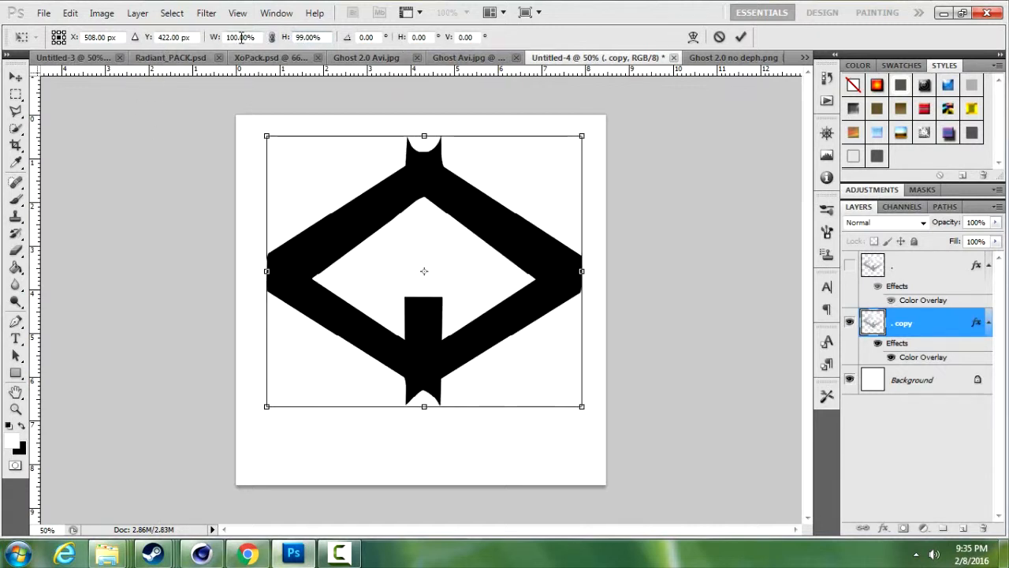
left_click_drag(237, 37, 109, 39)
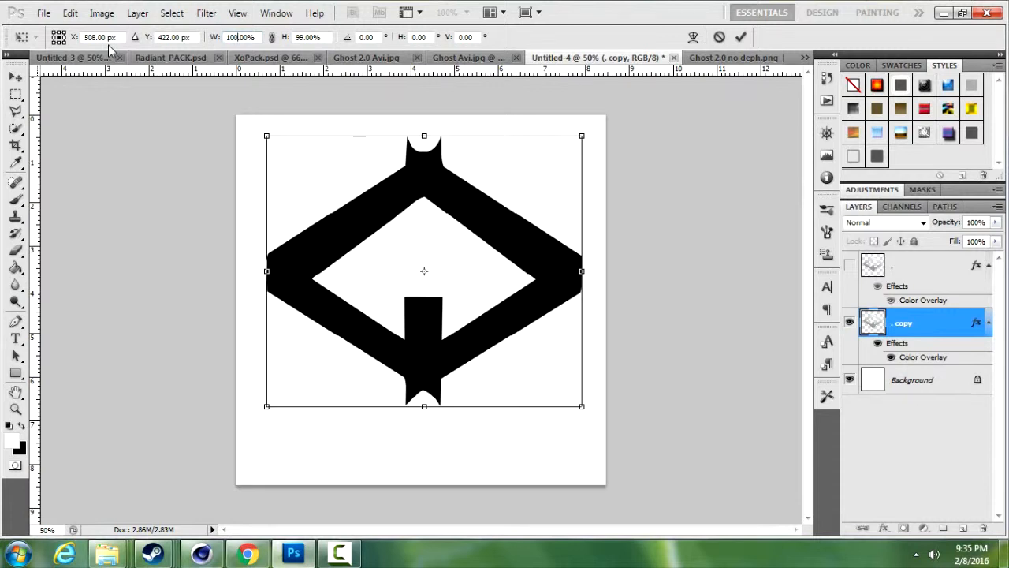
type("1")
key("Delete")
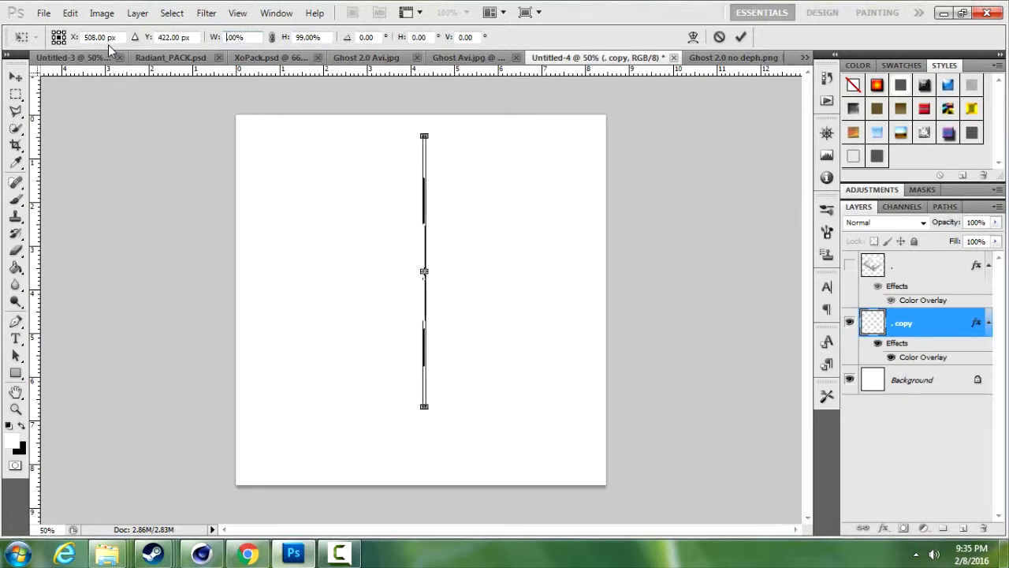
type("99.")
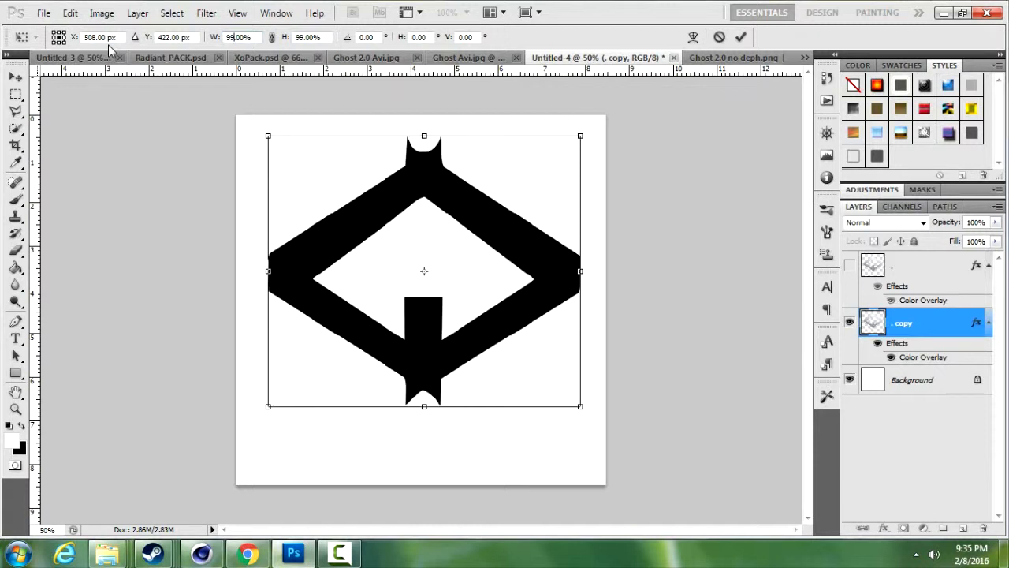
left_click(15, 76)
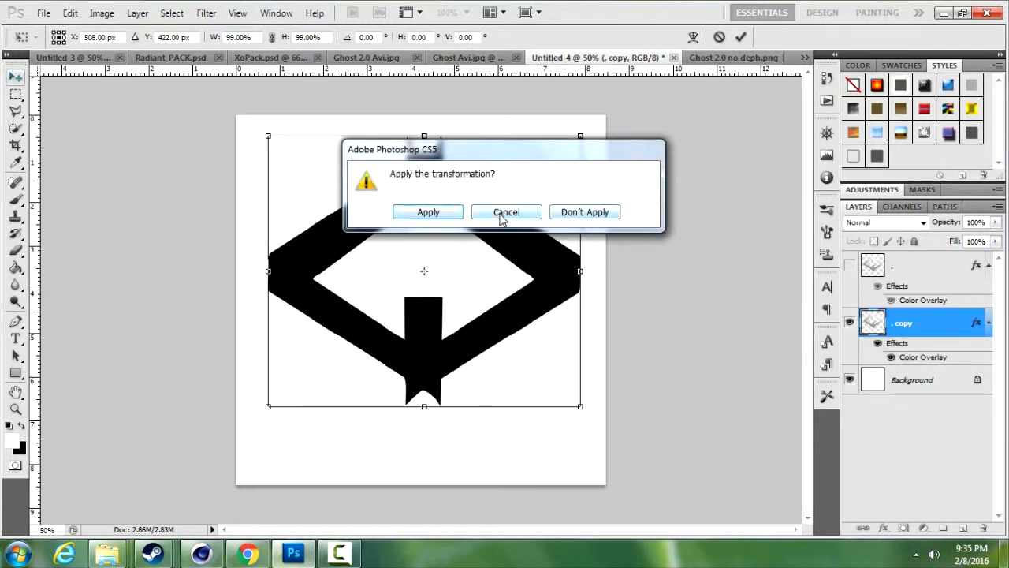
left_click(450, 213)
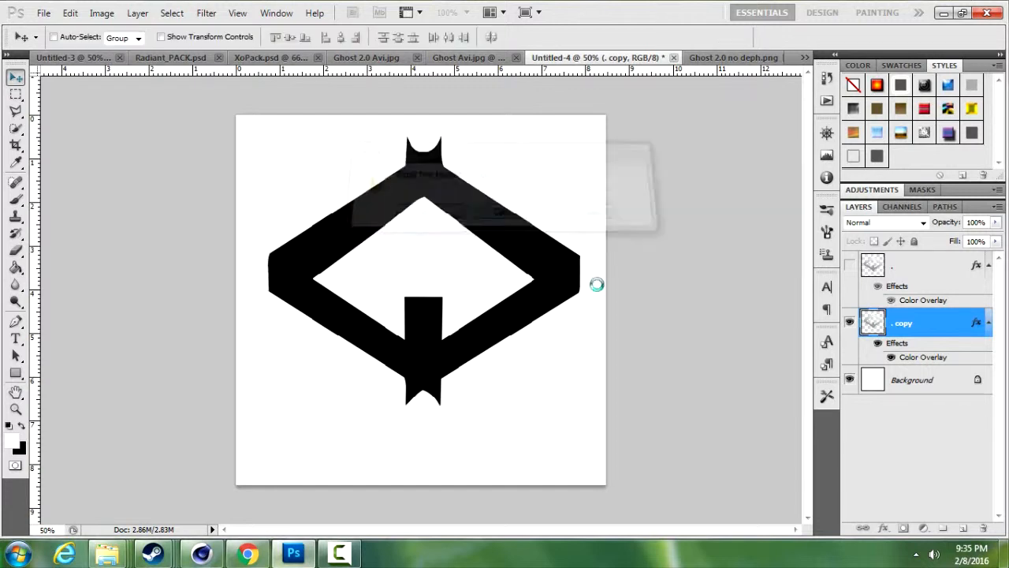
Step: Show the red original over the scaled black duplicate to check the offset, and hide it again
left_click(849, 264)
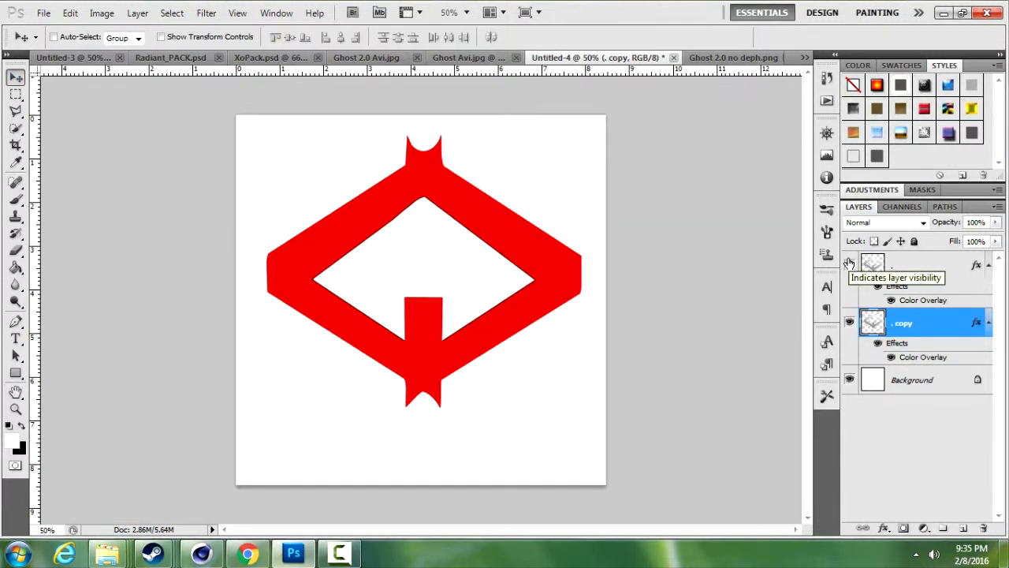
left_click(849, 264)
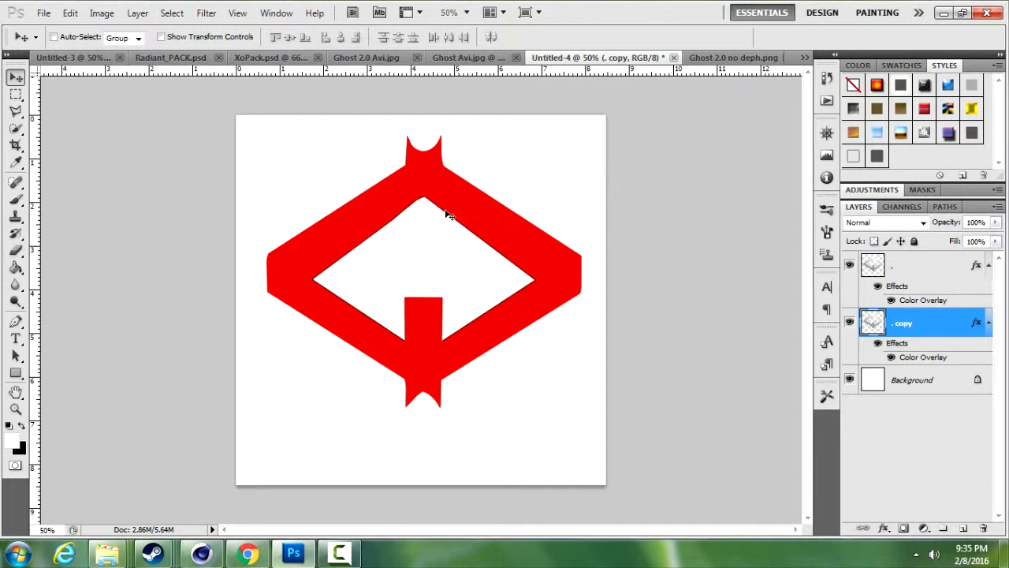
left_click(850, 266)
left_click(930, 270)
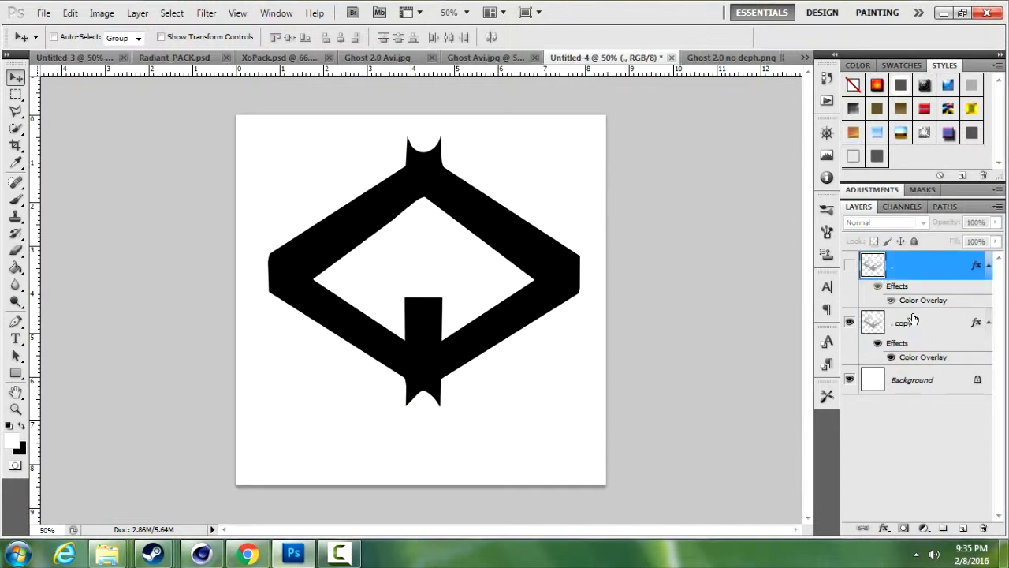
Step: Repeat the 99% scaling on successive new duplicates of the black logo layer until the stack reaches copy 12
left_click(911, 321)
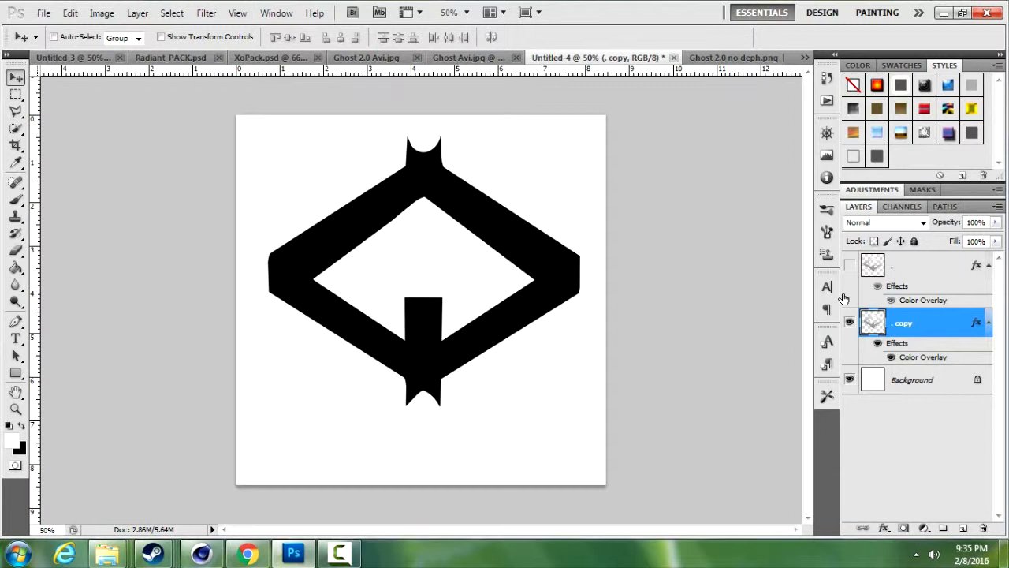
key("ctrl+j")
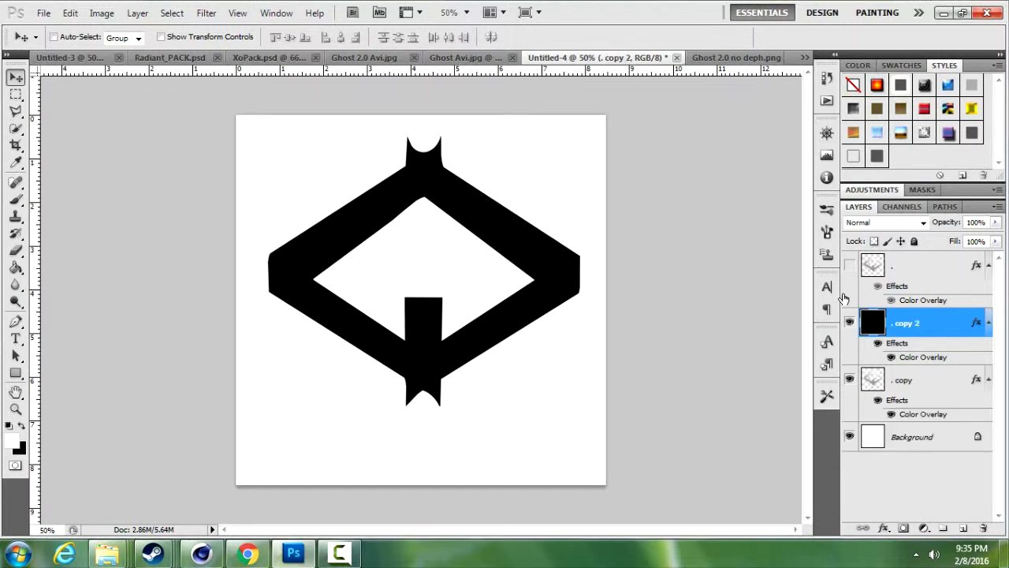
key("ctrl+j")
key("ctrl+j")
key("ctrl+j")
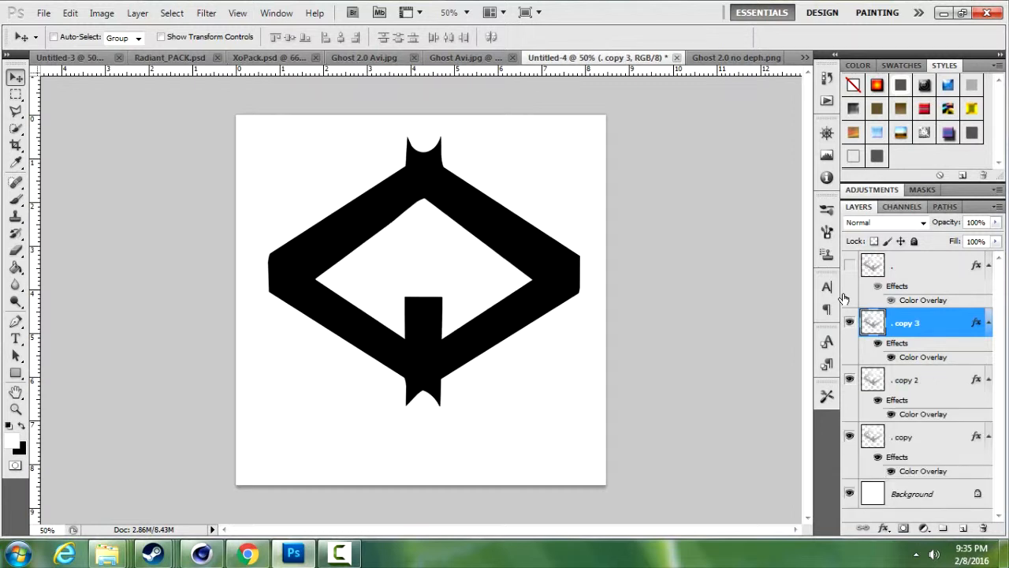
key("ctrl+j")
key("ctrl+j")
key("ctrl+j")
key("ctrl+j")
key("ctrl+j")
key("ctrl+j")
key("ctrl+j")
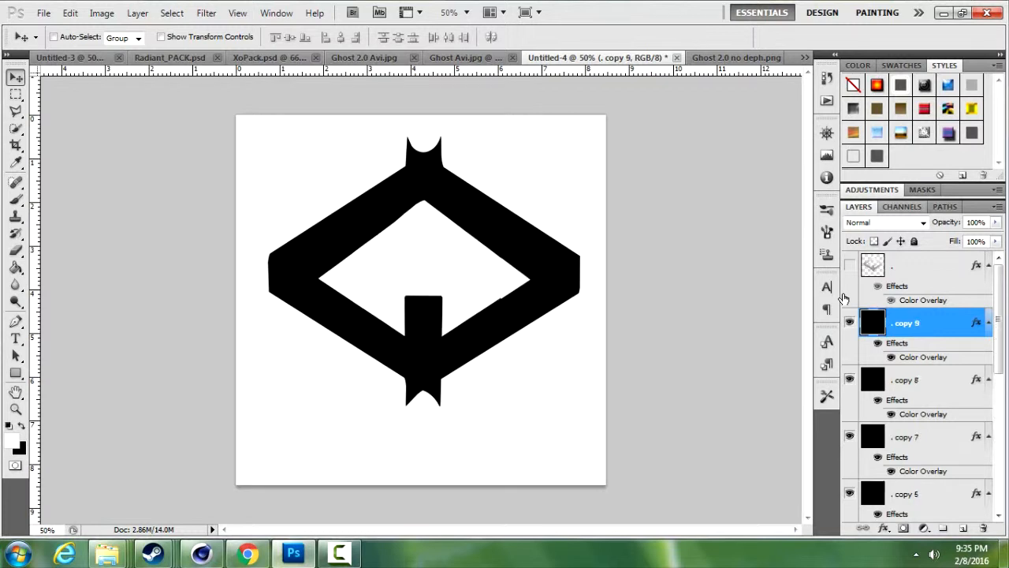
key("ctrl+t")
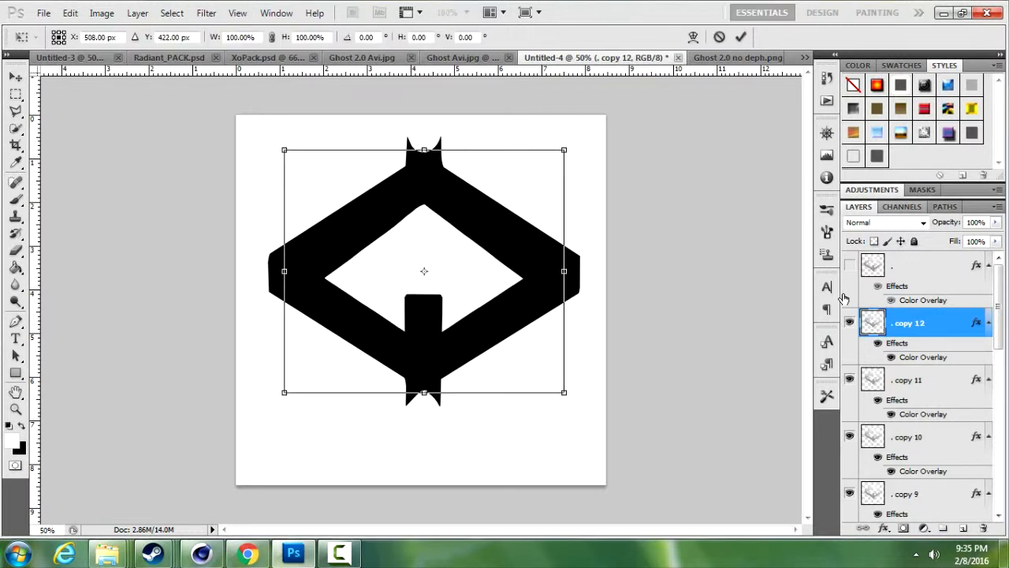
key("Return")
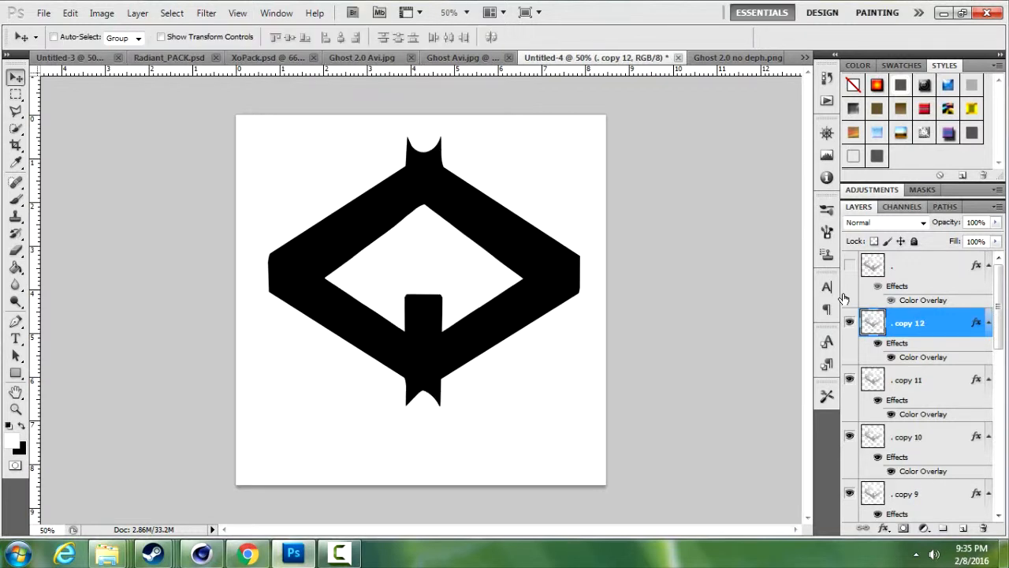
Step: Continue the repeated 99% scaled duplicates until the stack reaches copy 20, and show the red logo layer again
key("ctrl+shift+alt+t")
key("ctrl+shift+alt+t")
key("ctrl+shift+alt+t")
key("ctrl+shift+alt+t")
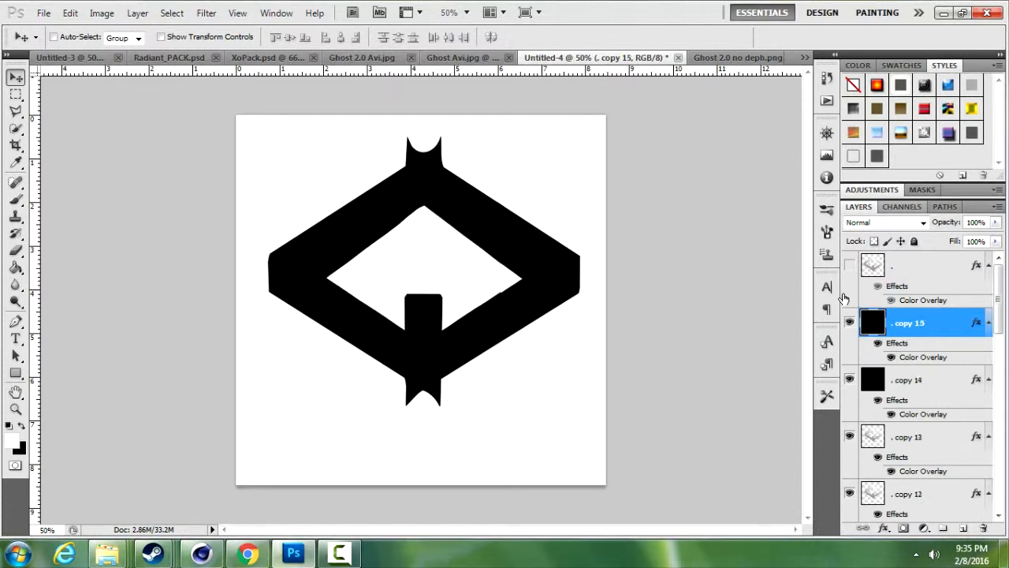
key("ctrl+shift+alt+t")
key("ctrl+shift+alt+t")
key("ctrl+shift+alt+t")
key("ctrl+shift+alt+t")
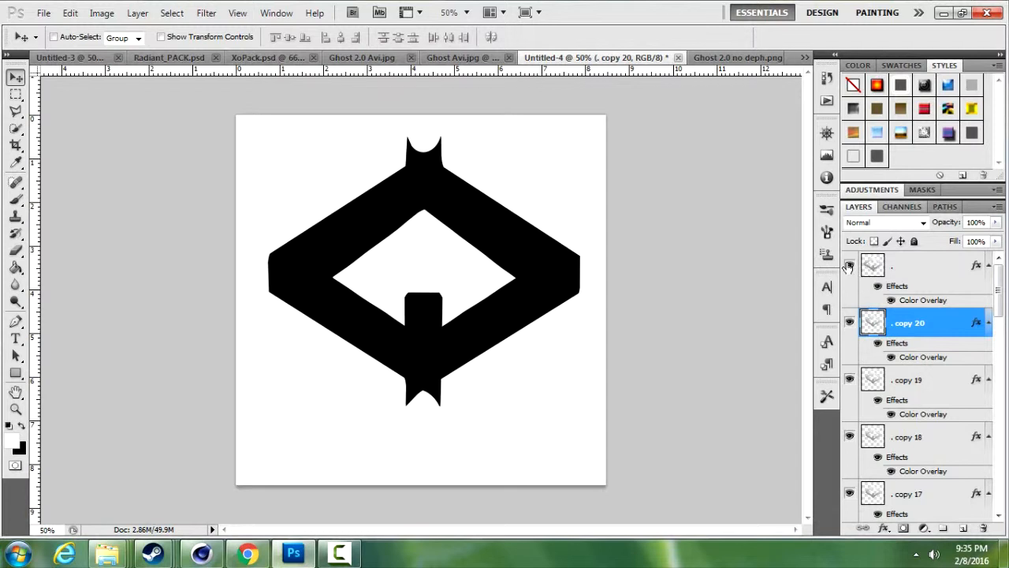
left_click(849, 266)
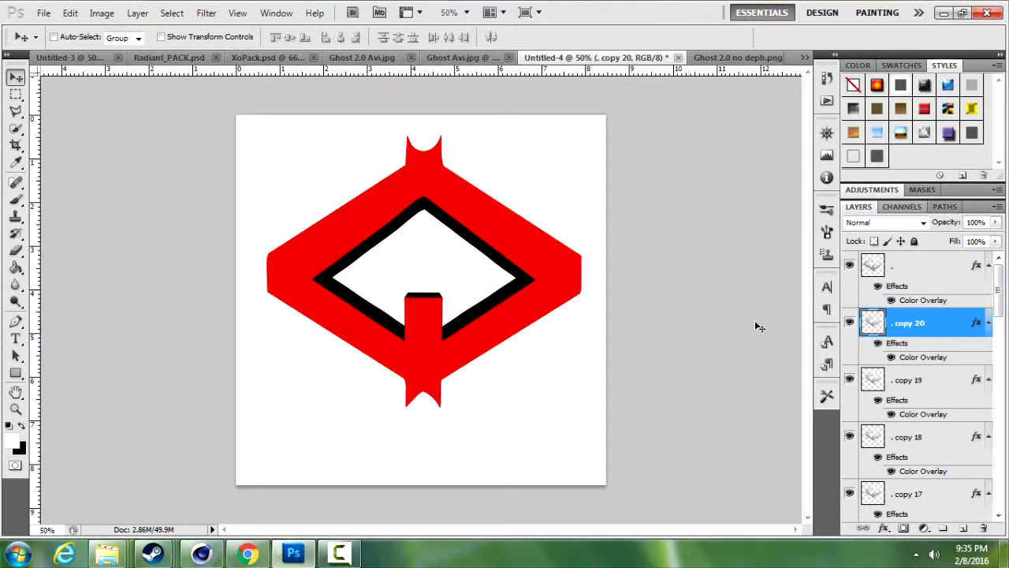
Step: Hide the lowest black duplicate layer, . copy, directly above the Background
left_click(849, 265)
left_click(849, 266)
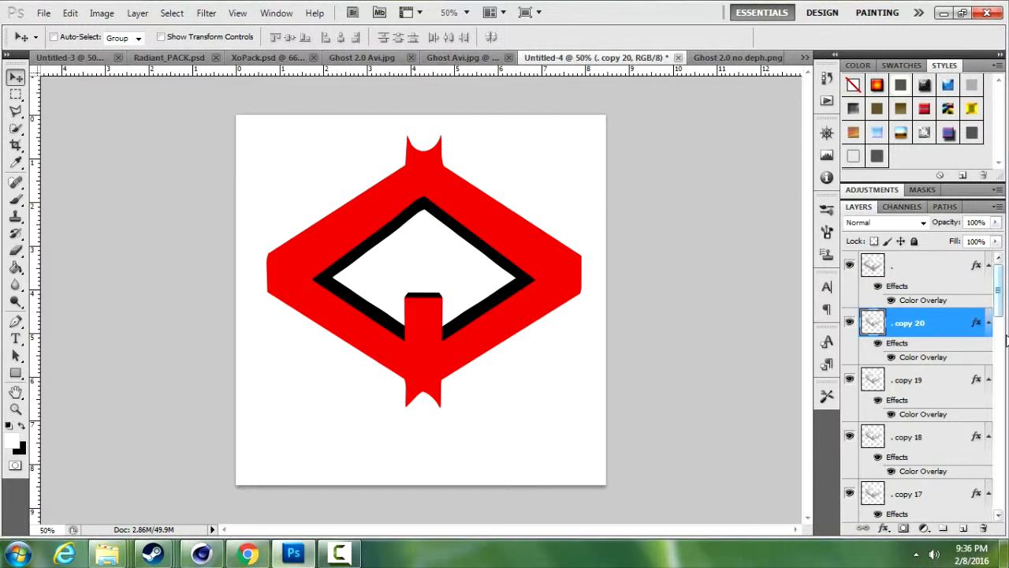
scroll(1001, 344, "down", 2)
scroll(1001, 345, "down", 15)
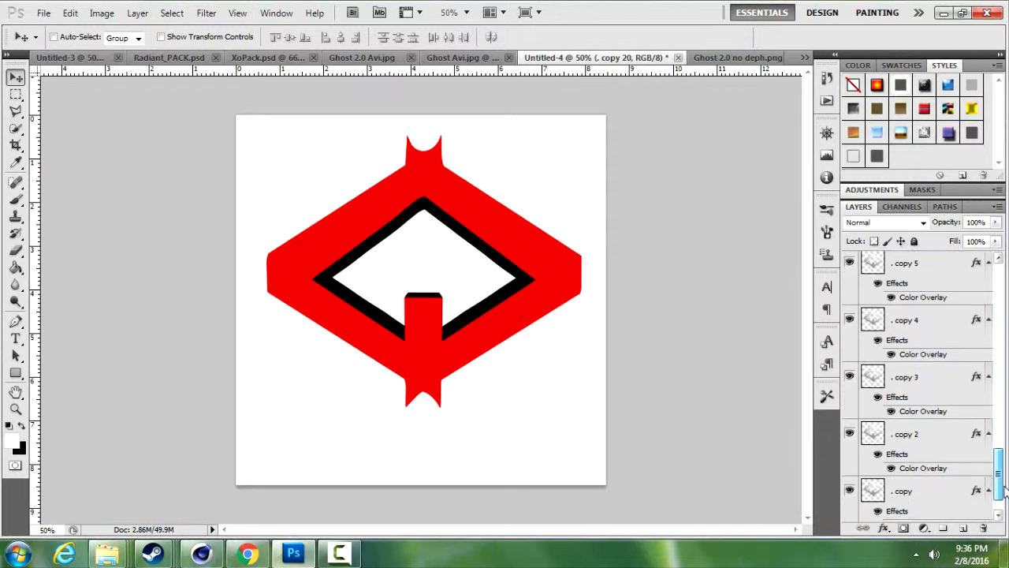
left_click(849, 448)
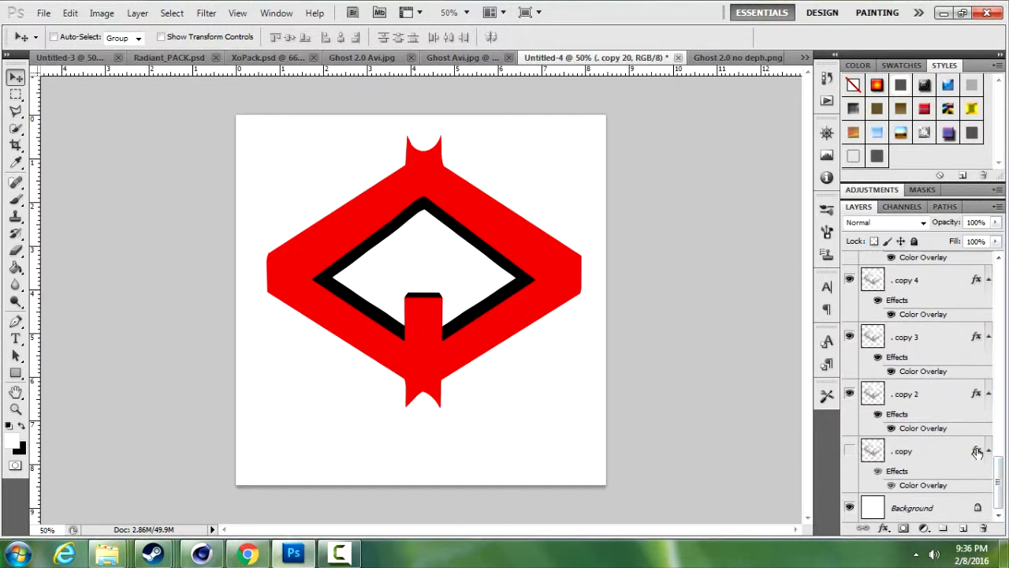
Step: Merge all black duplicates from . copy 2 through . copy 20 into a single layer
left_click(897, 404)
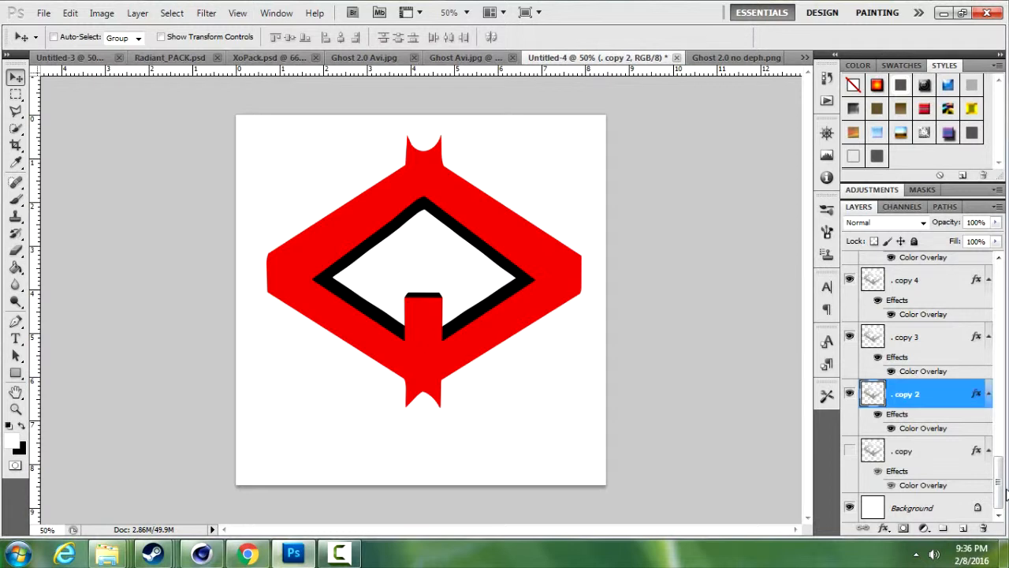
left_click_drag(1005, 492, 1002, 293)
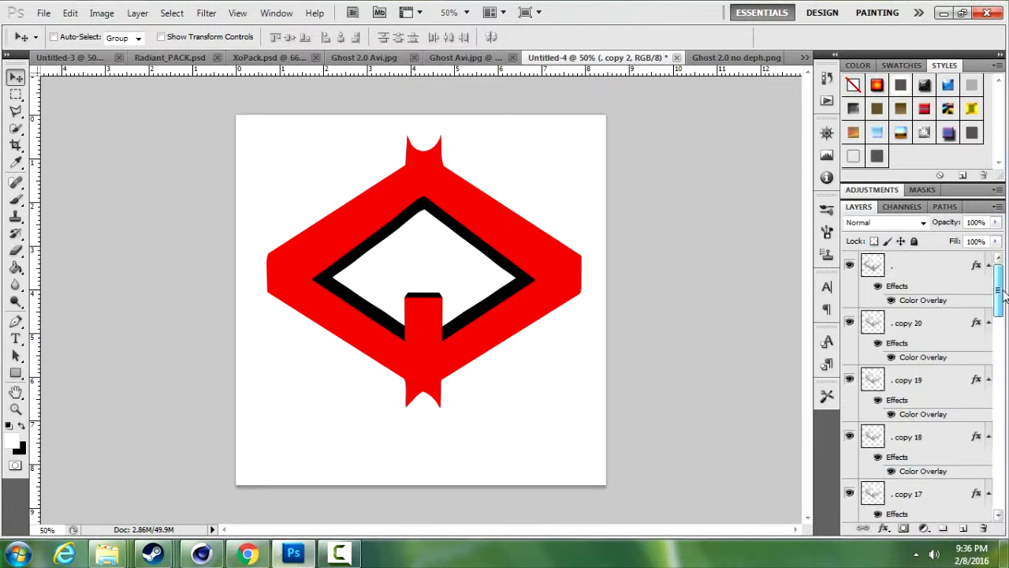
left_click(911, 323, "shift")
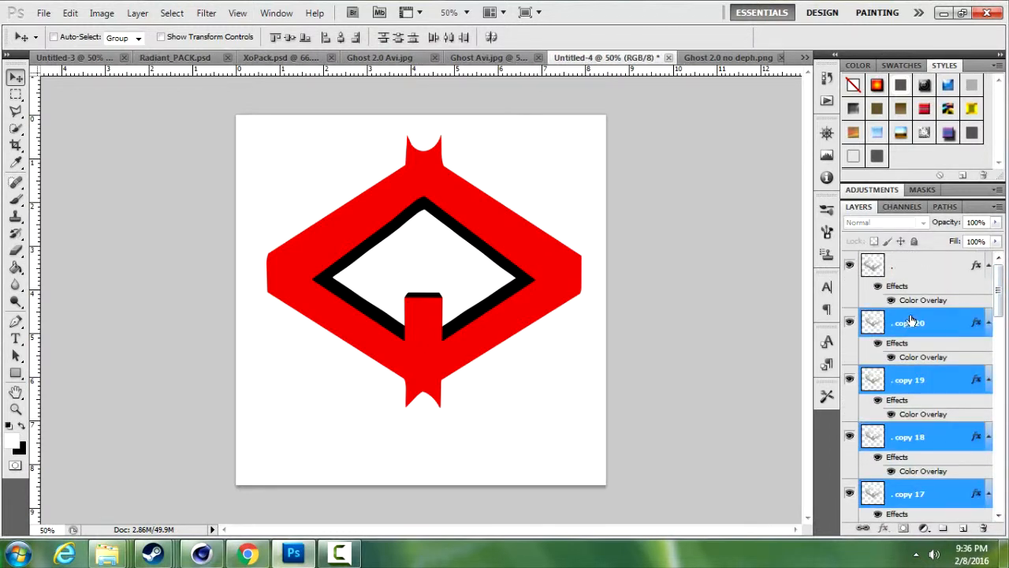
key("ctrl+e")
Step: Switch the merged black layer's visibility off and on to inspect the depth effect behind the red logo
left_click(849, 324)
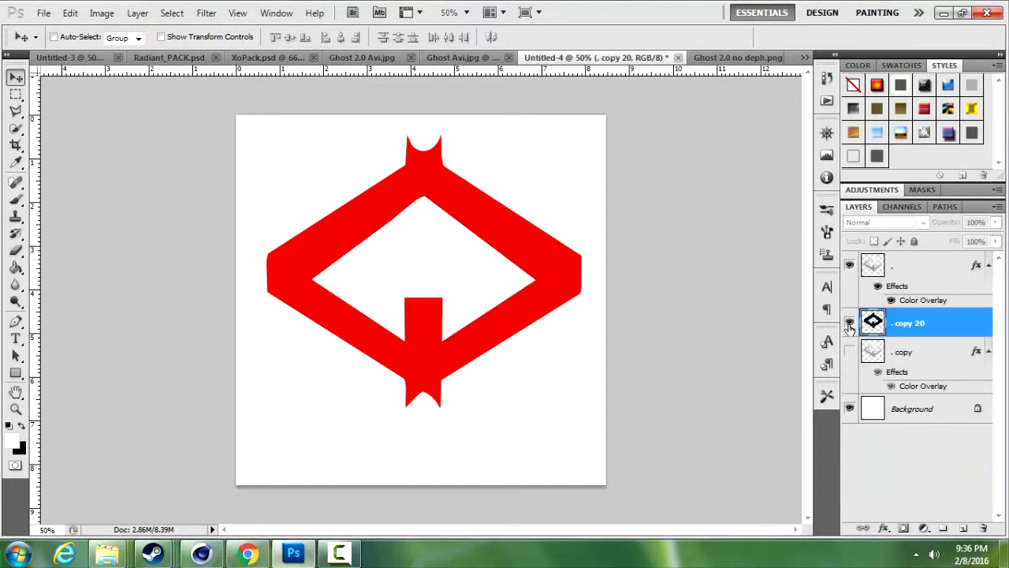
left_click(849, 323)
left_click(849, 323)
left_click(849, 323)
left_click(849, 323)
Step: Show the merged . copy 20 layer and delete the hidden . copy layer below it
left_click(894, 359)
left_click(849, 264)
left_click(849, 264)
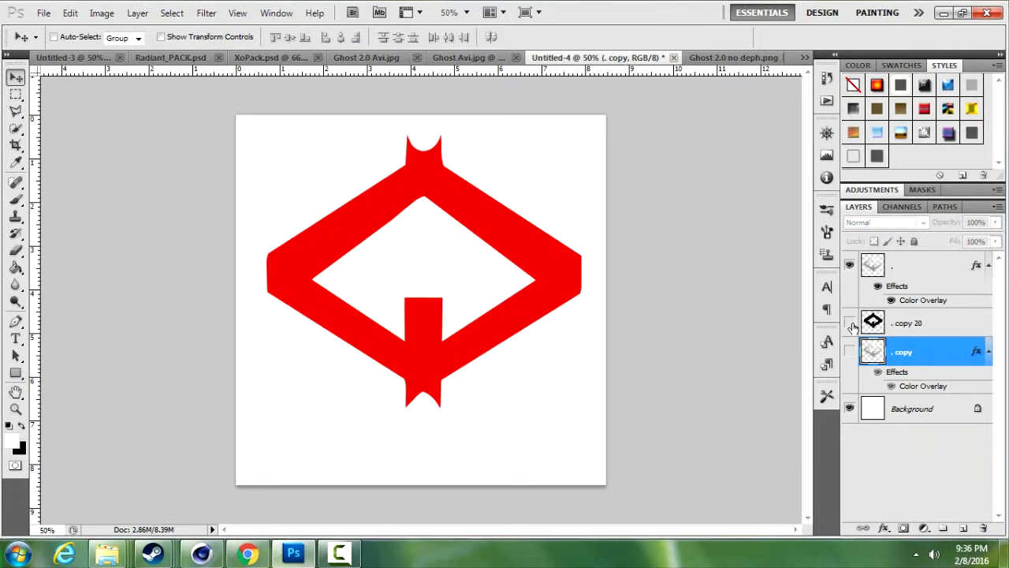
left_click(848, 323)
right_click(943, 359)
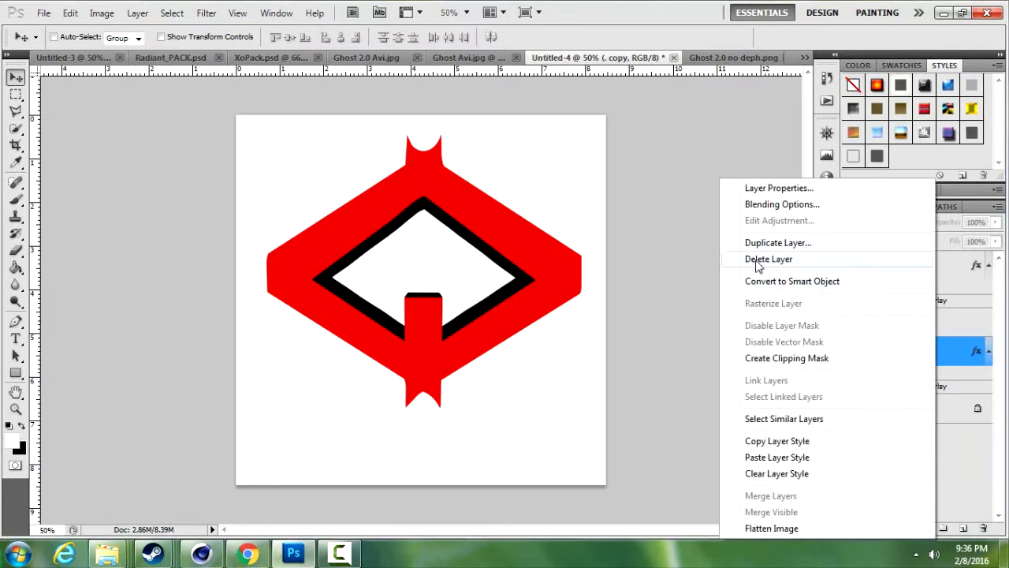
left_click(757, 262)
left_click(439, 213)
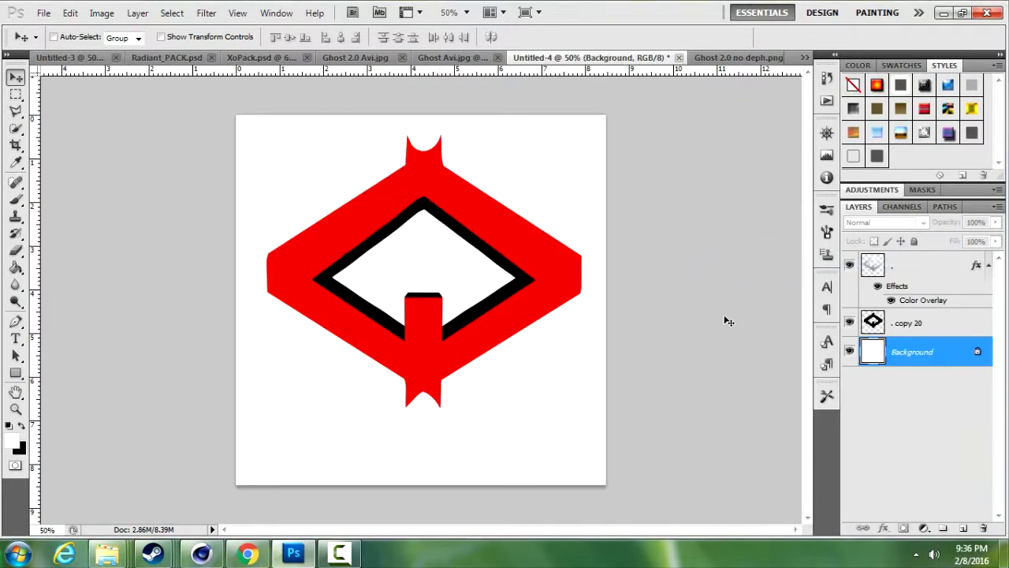
Step: Convert the locked Background into an editable layer with the name Layer 0
double_click(977, 354)
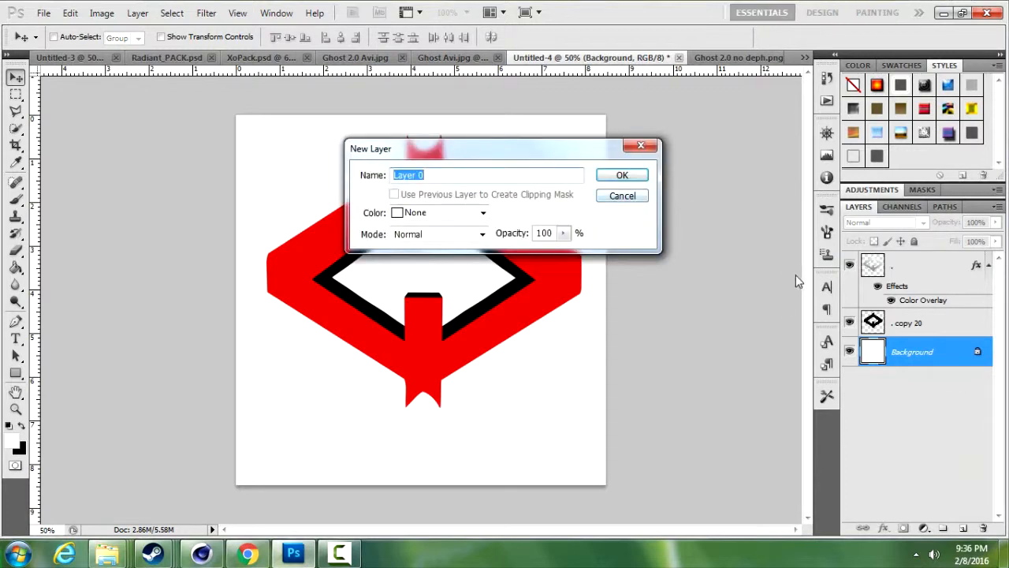
left_click(618, 197)
double_click(977, 352)
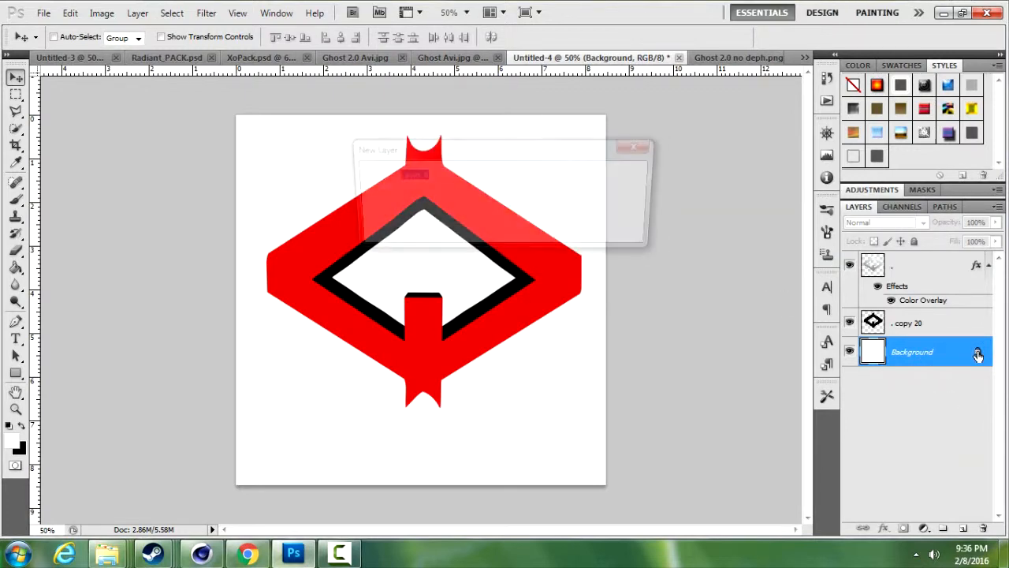
left_click(622, 173)
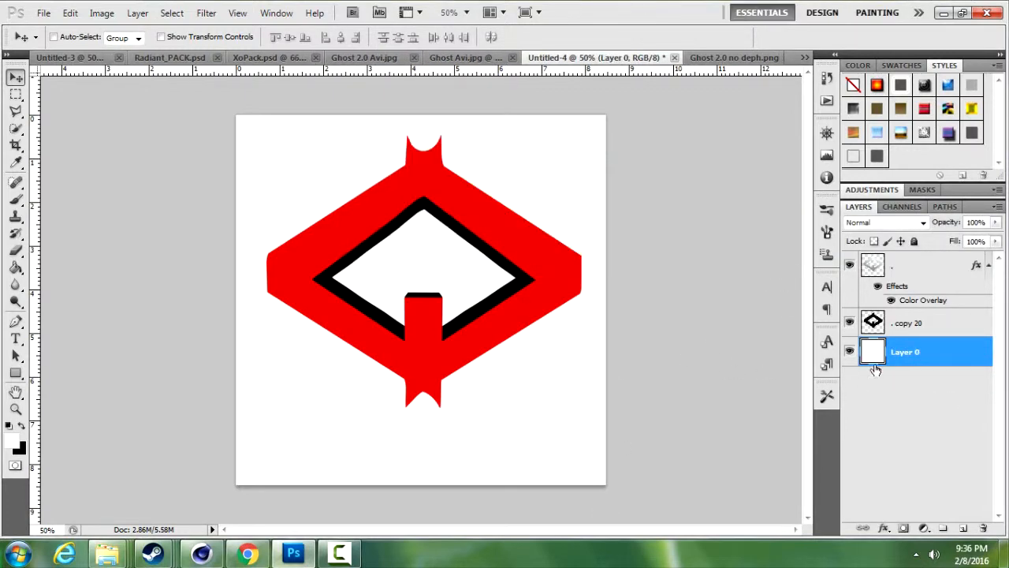
Step: Hide and show the white Layer 0, and try locking and unlocking it
left_click(849, 353)
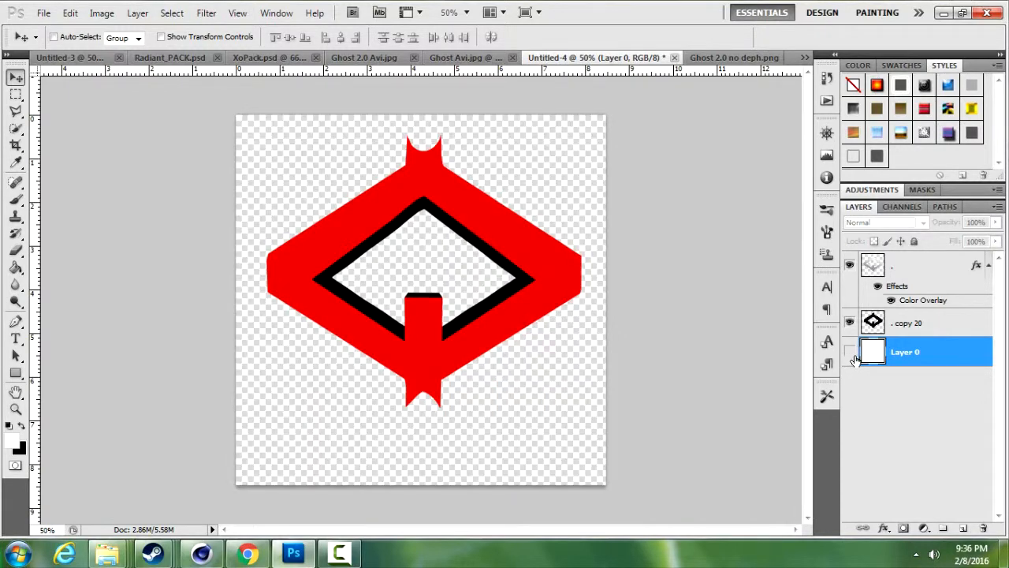
left_click(849, 352)
left_click(914, 241)
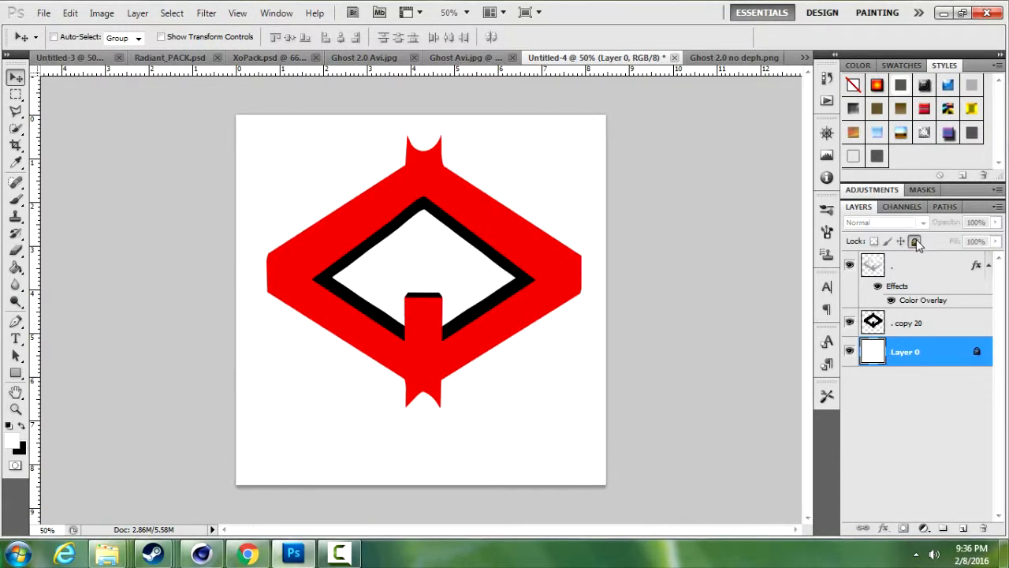
left_click(915, 242)
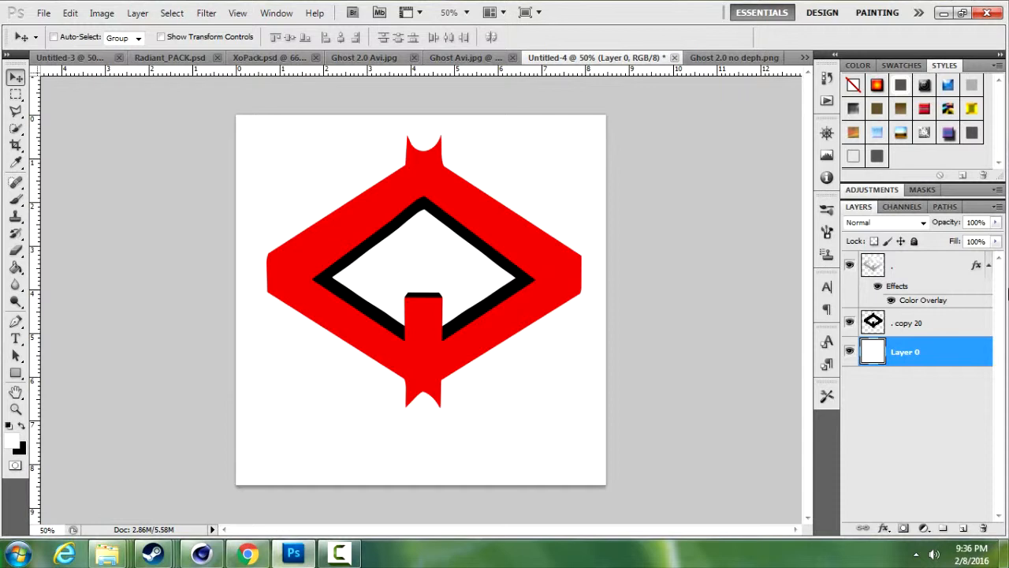
Step: Turn off the effects of the top logo layer so its red Color Overlay is disabled
left_click(892, 272)
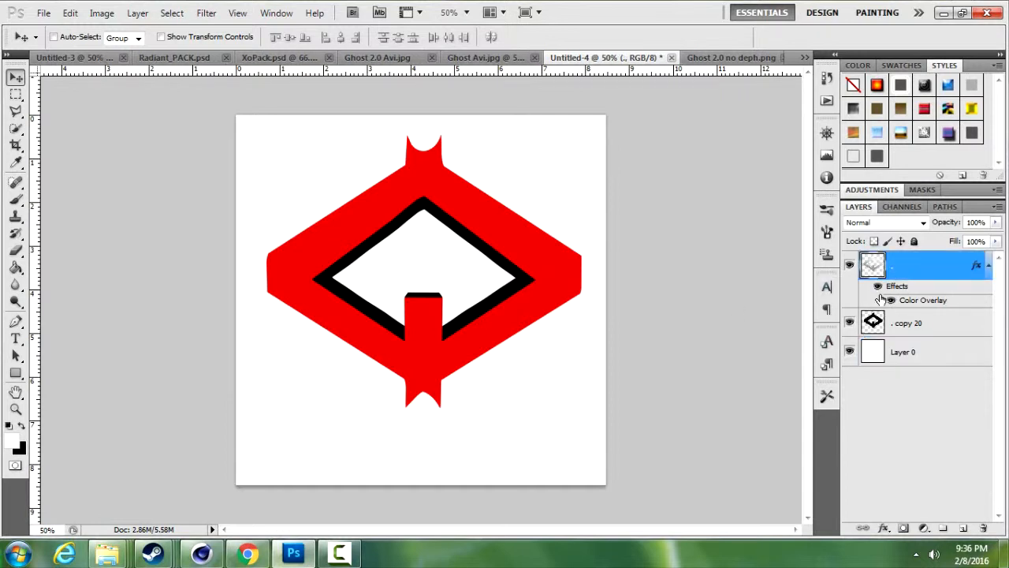
left_click(886, 298)
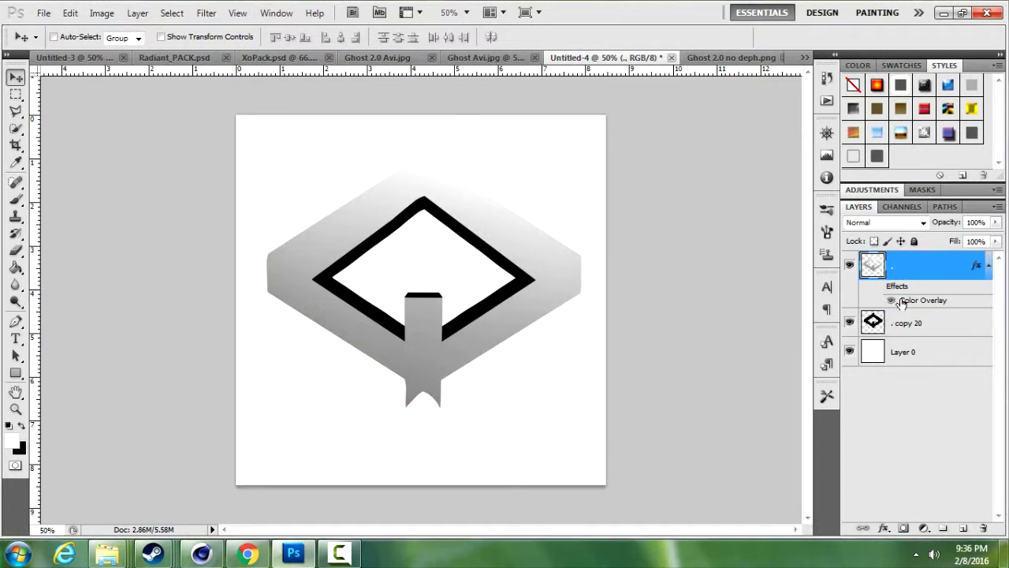
left_click(874, 289)
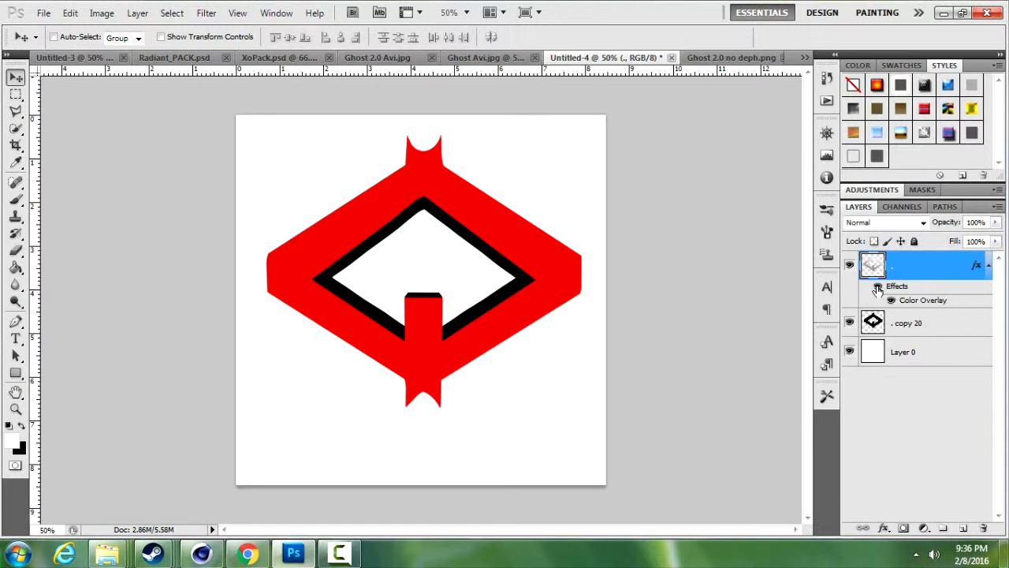
left_click(878, 290)
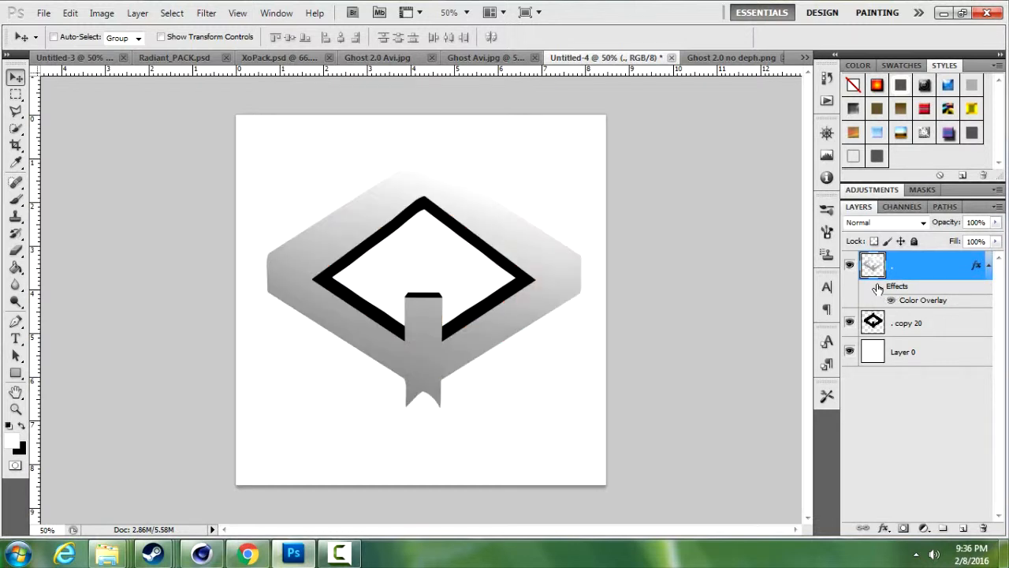
Step: Look at the green camo image results in Chrome and the Ghost Avi.jpg reference in Photoshop for texture ideas
left_click(249, 555)
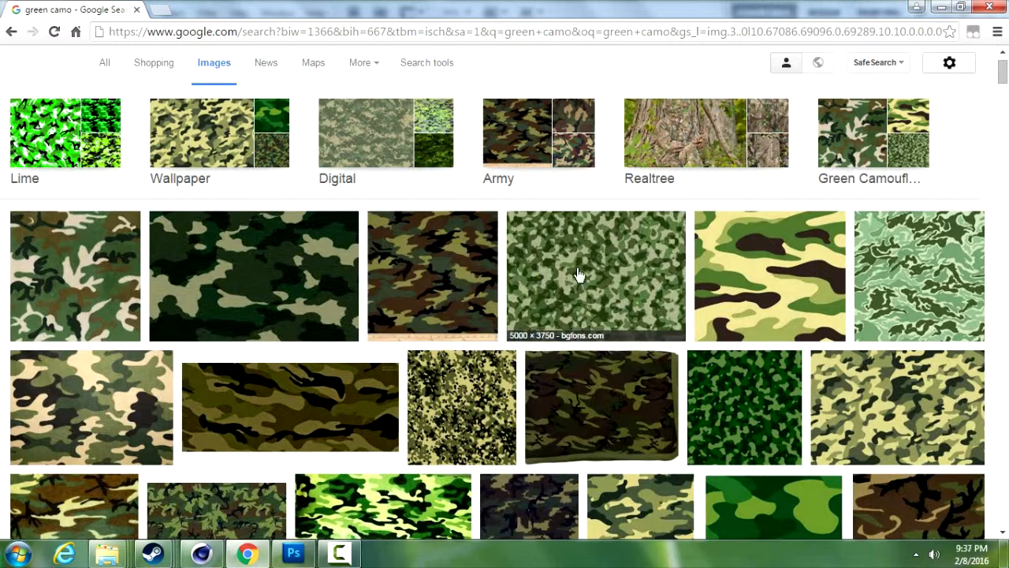
left_click(292, 554)
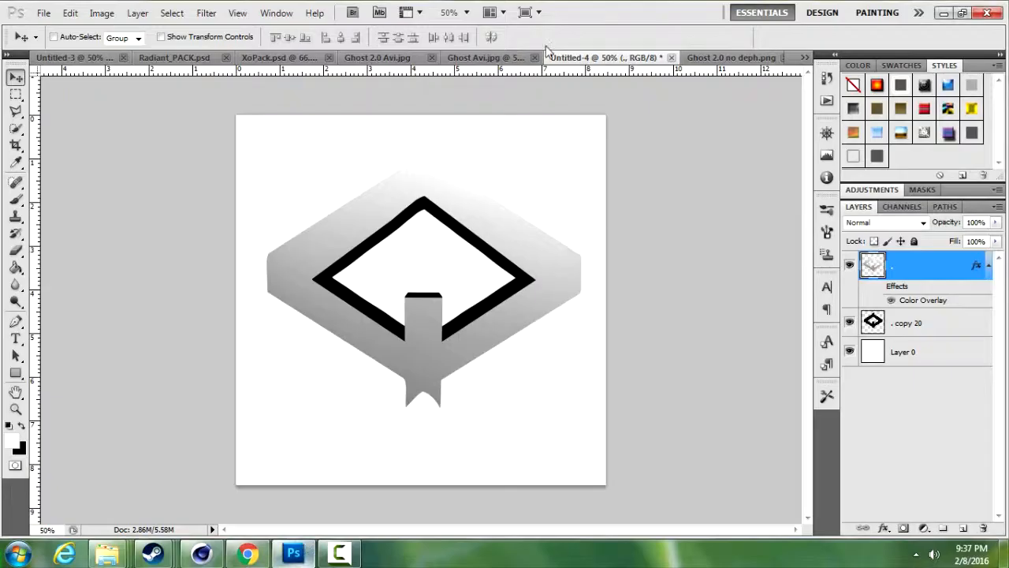
left_click(494, 61)
left_click(623, 58)
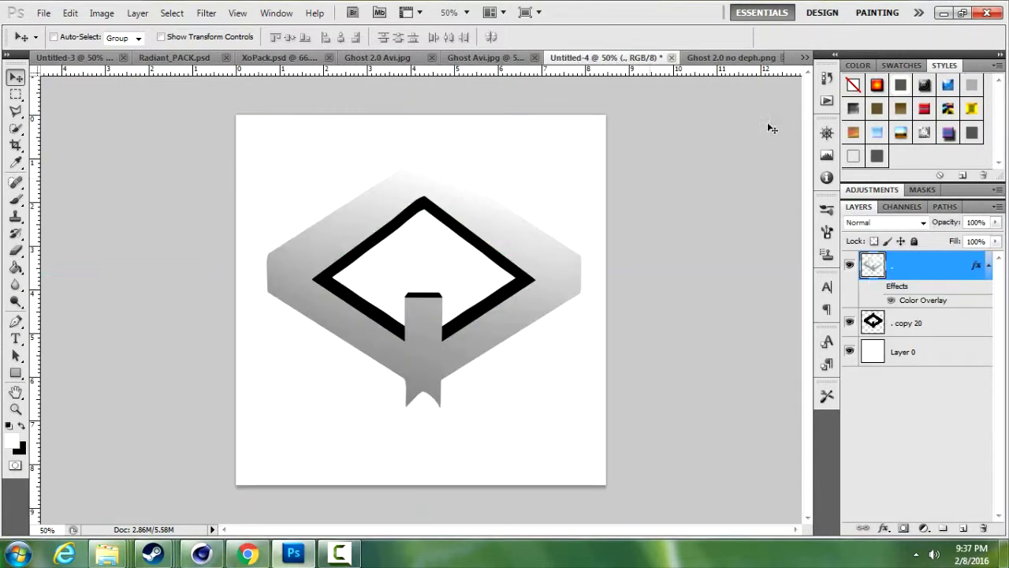
left_click(247, 555)
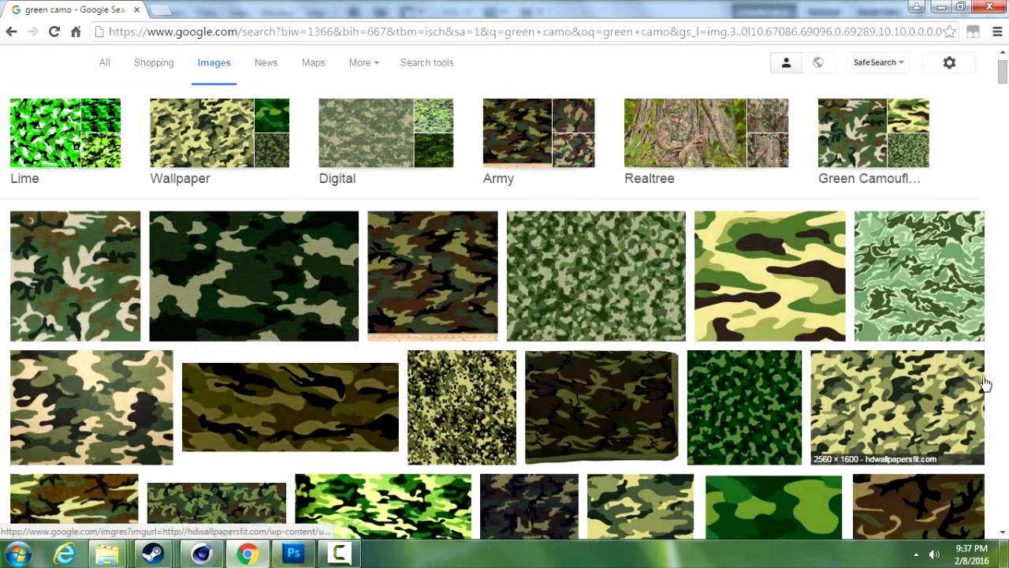
scroll(615, 221, "up", 1)
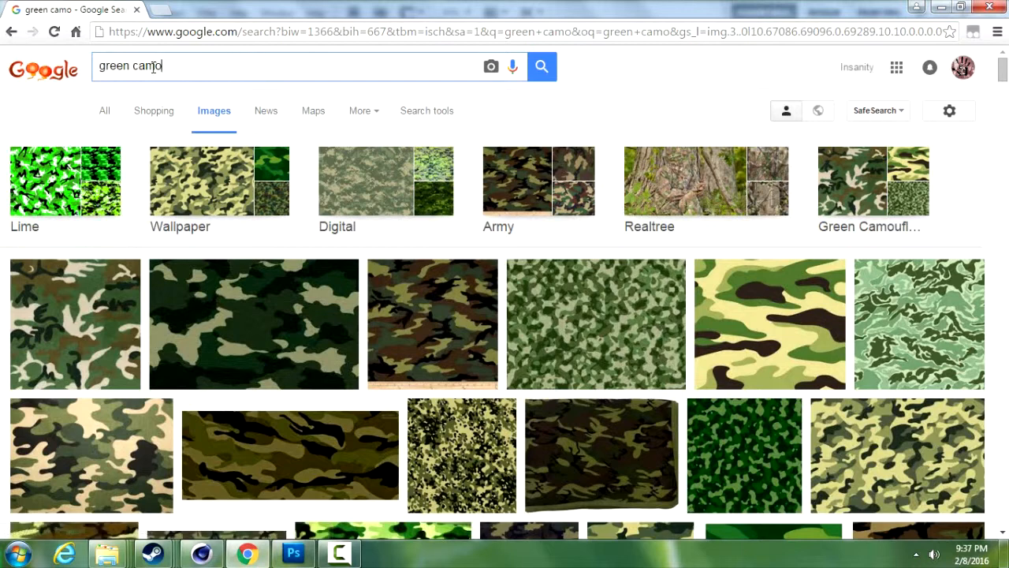
left_click_drag(164, 67, 95, 71)
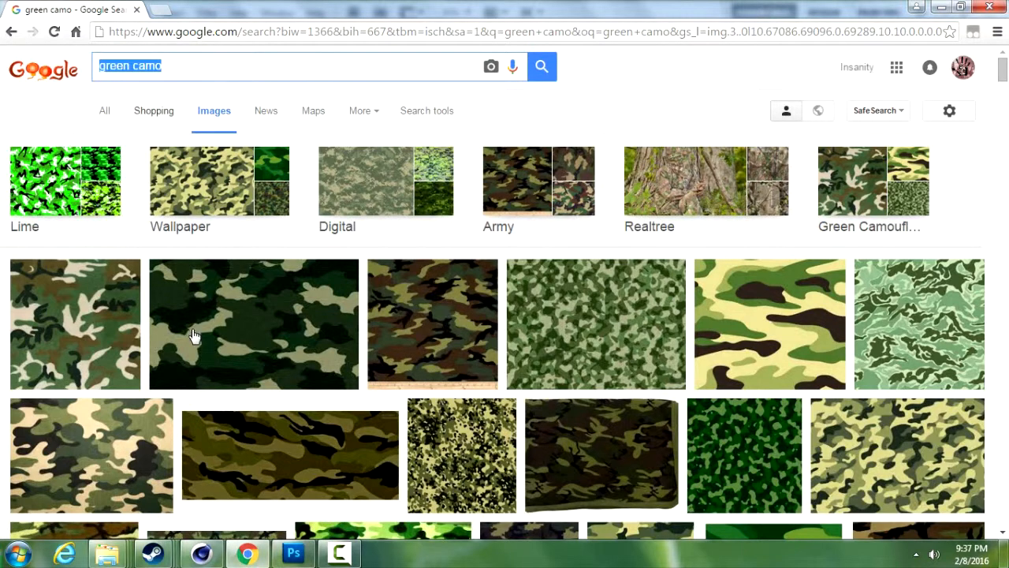
Step: Switch to Photoshop and compare Ghost Avi.jpg, Ghost 2.0 Avi.jpg and Ghost 2.0 no deph.png with the new avatar document
left_click(293, 554)
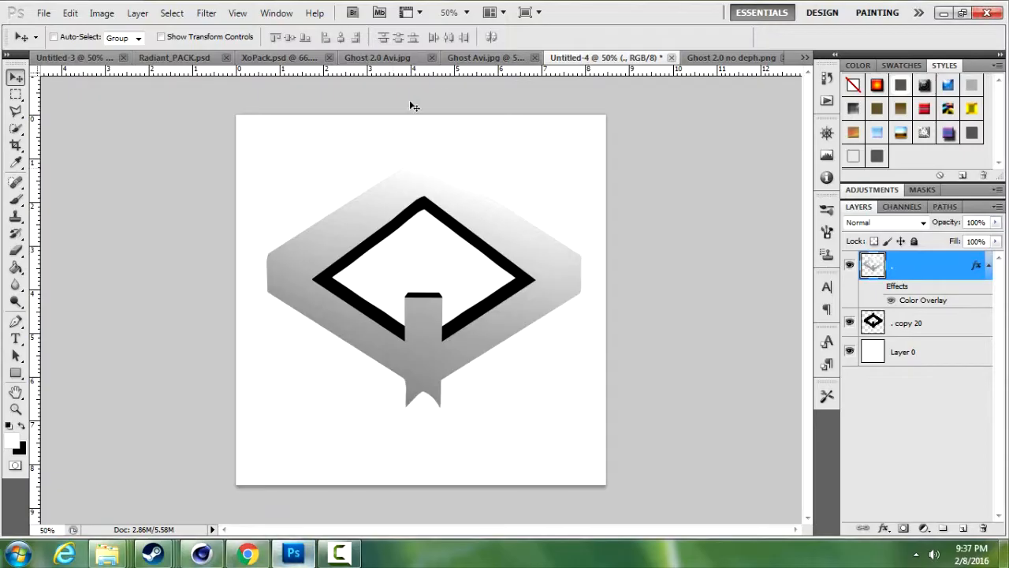
left_click(395, 59)
left_click(492, 60)
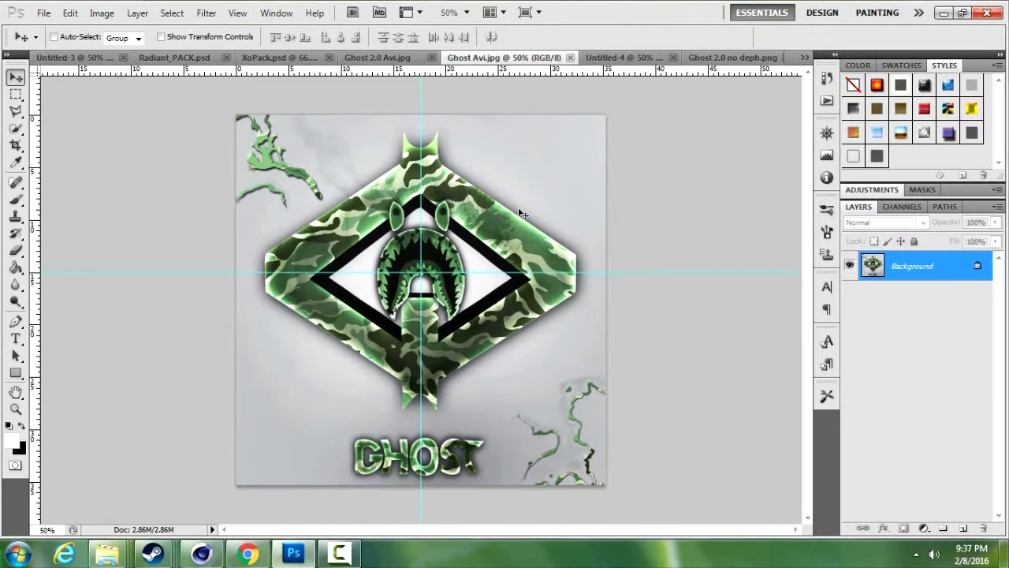
left_click(382, 58)
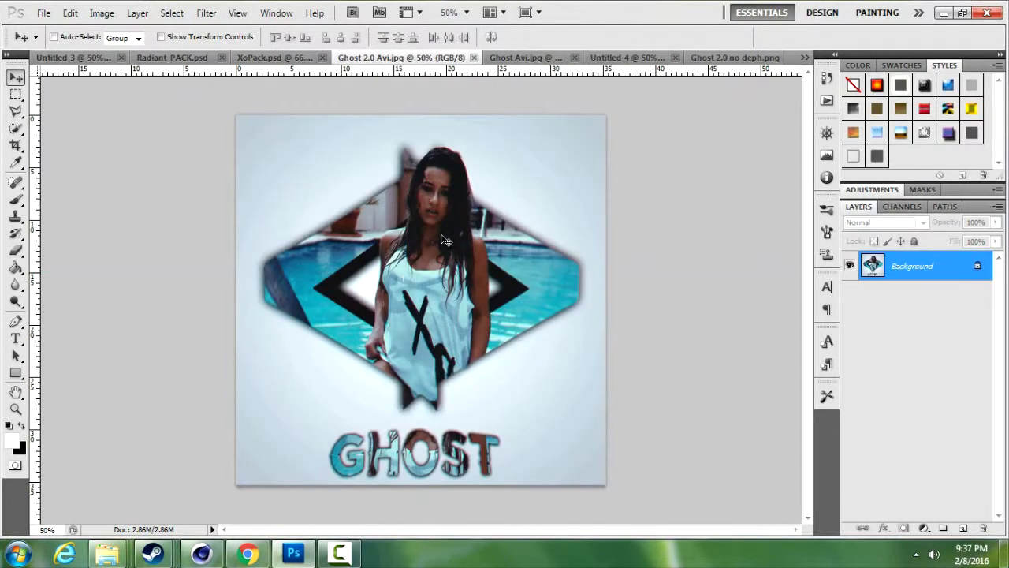
left_click(747, 58)
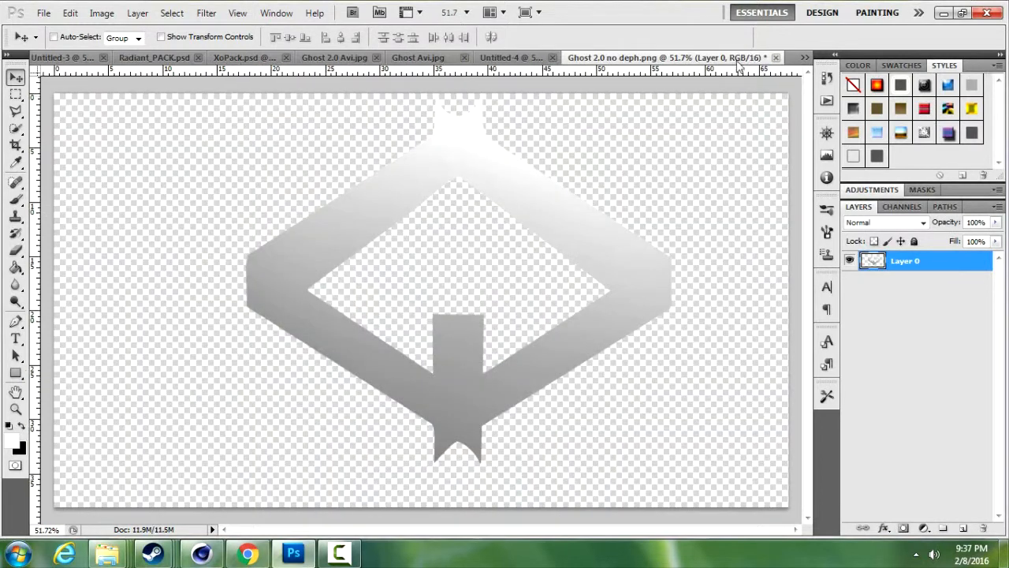
left_click(514, 59)
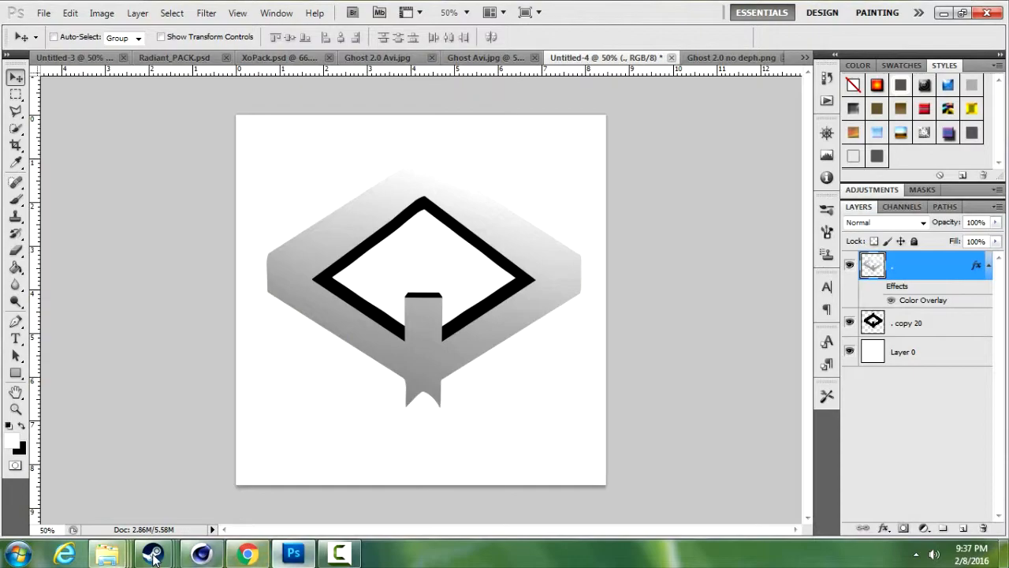
Step: Switch to Chrome and search Google Images for "cool avi textures"
left_click(246, 555)
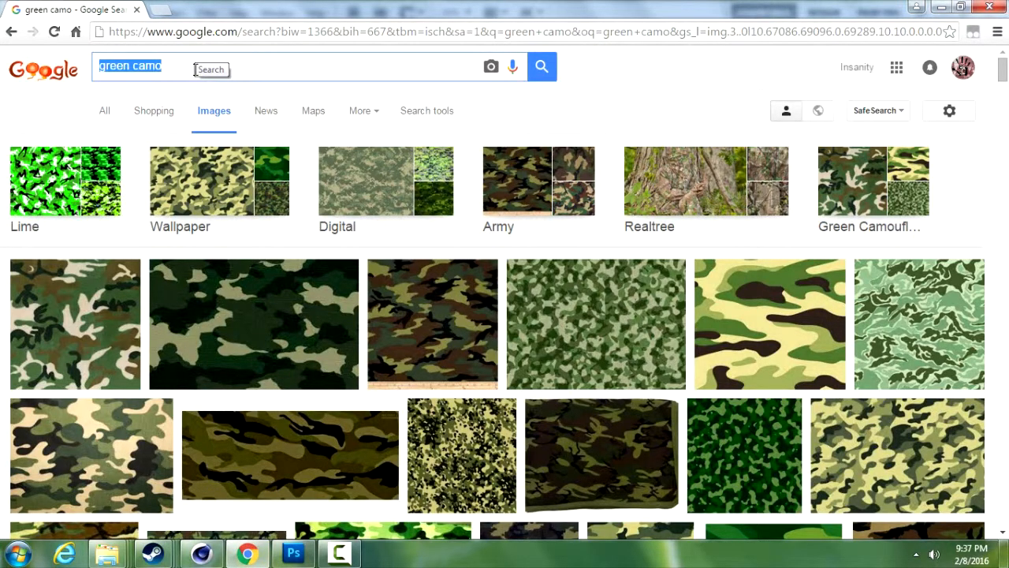
type("cool")
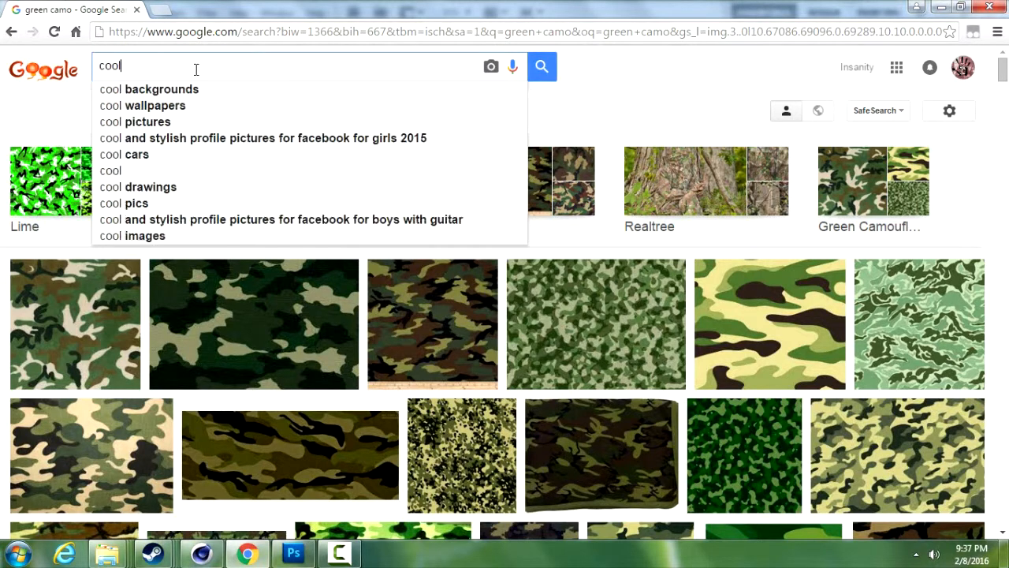
type(" avi text")
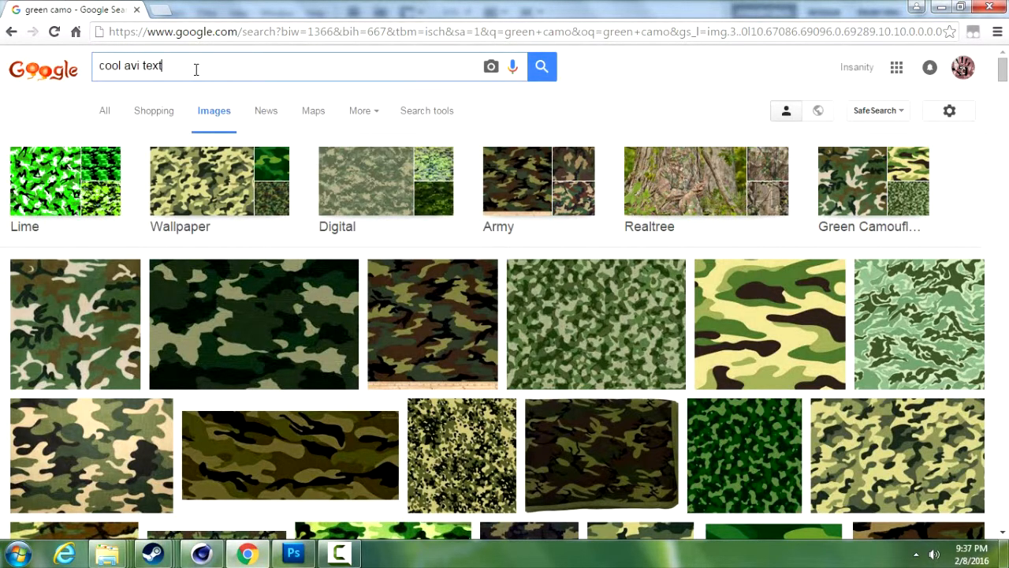
type("ures")
key("Return")
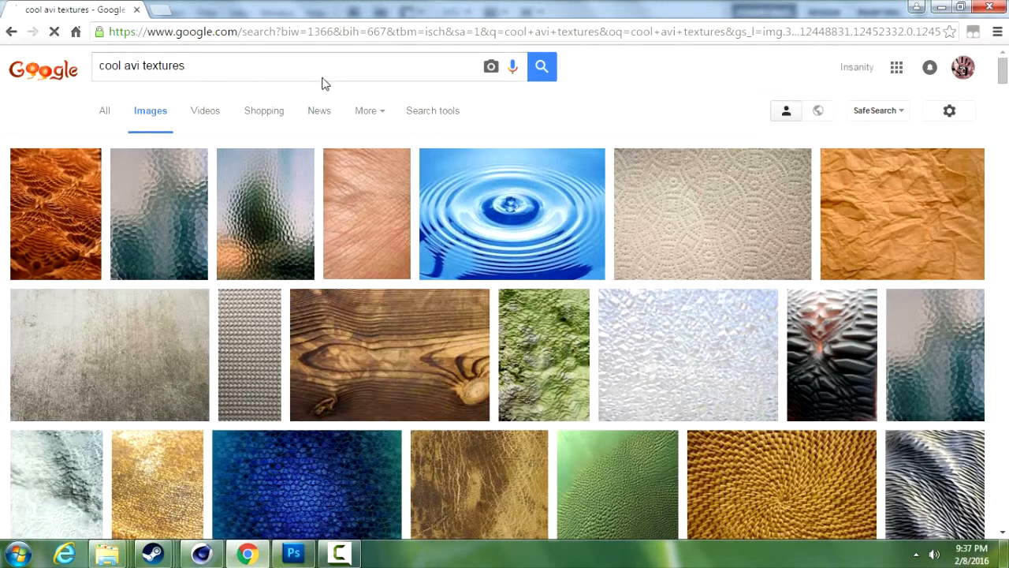
Step: Look through the "cool avi textures" image results for a suitable logo texture
left_click(211, 66)
left_click_drag(214, 67, 69, 67)
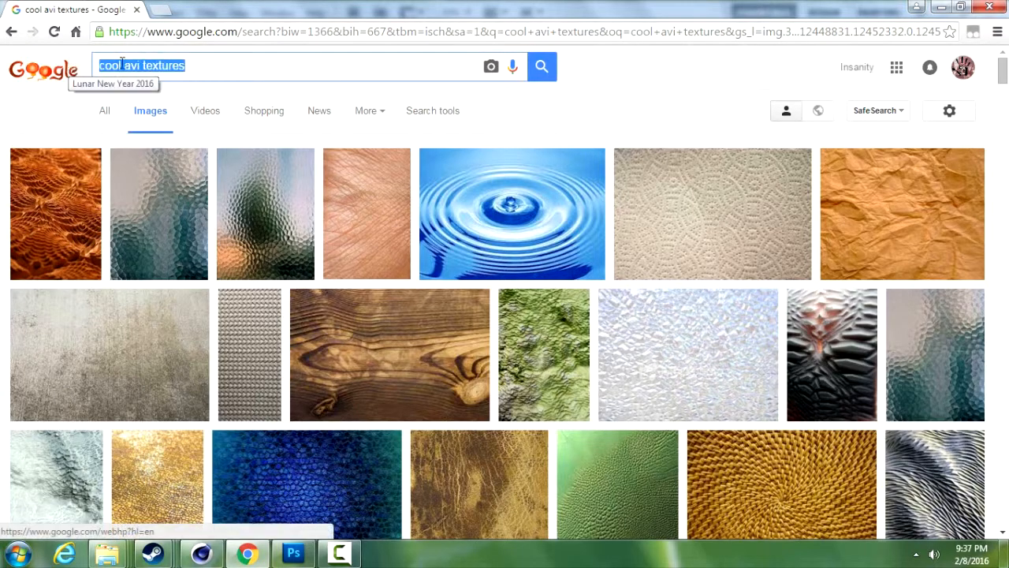
scroll(999, 126, "down", 5)
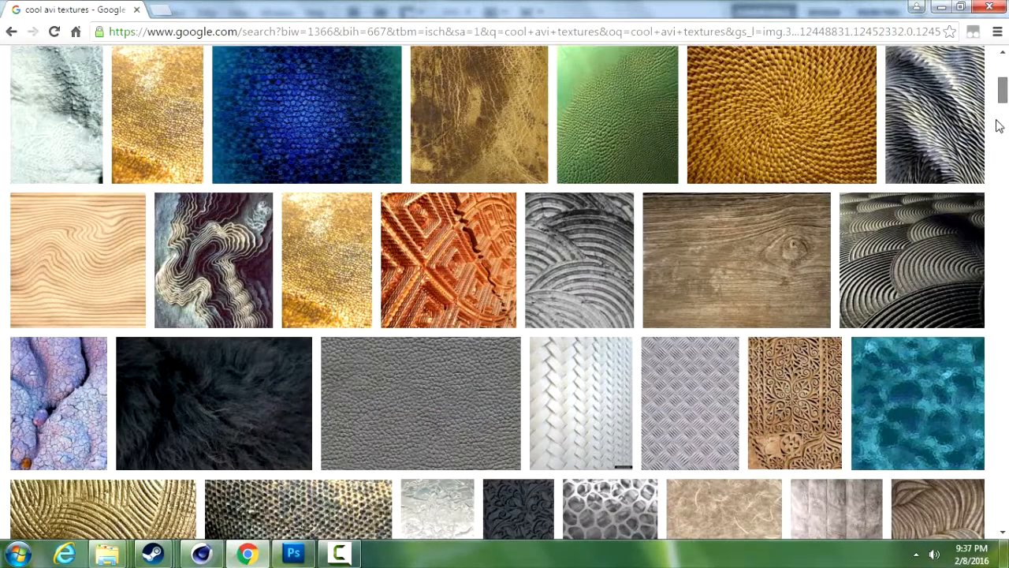
scroll(998, 136, "down", 7)
scroll(867, 60, "up", 12)
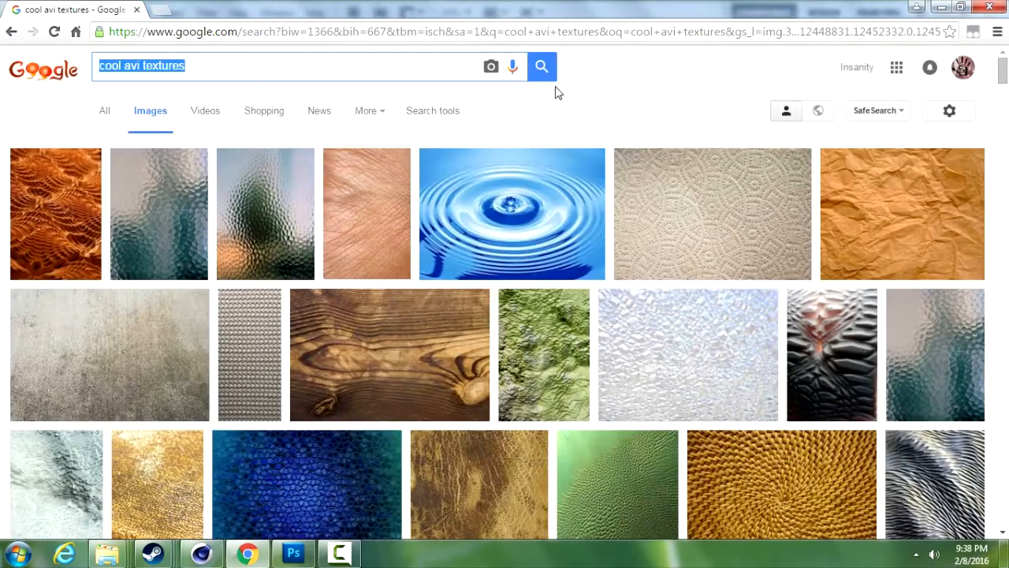
Step: Replace the query with "clouds" and run the Google Images search
type("red")
key("BackSpace")
key("BackSpace")
key("BackSpace")
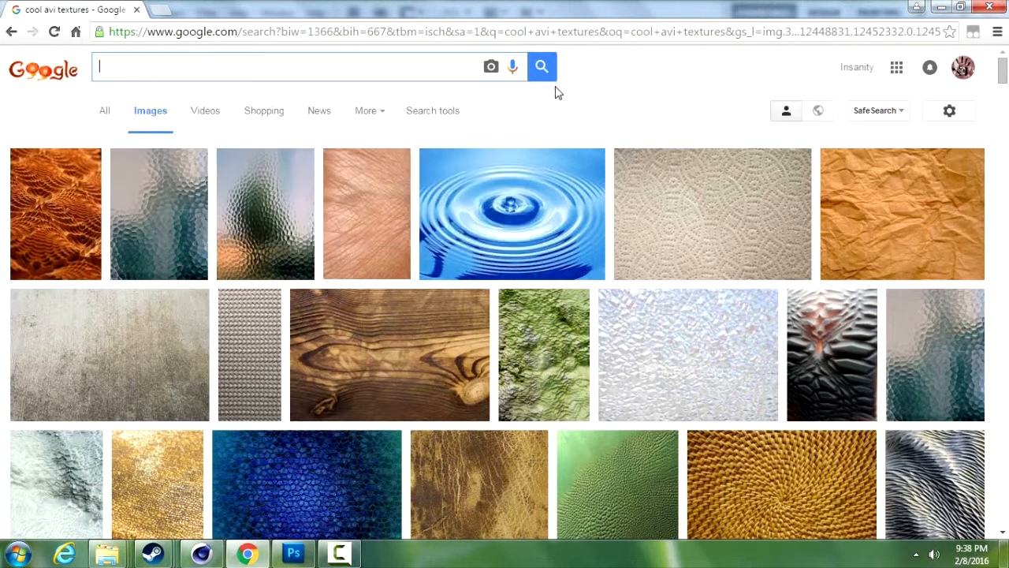
type("cloid")
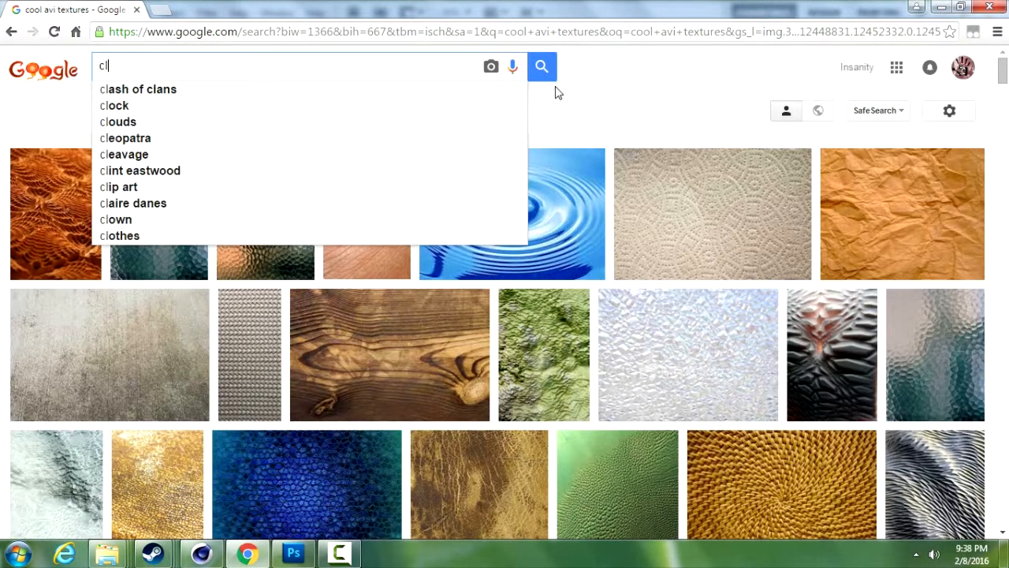
key("BackSpace")
key("BackSpace")
type("u")
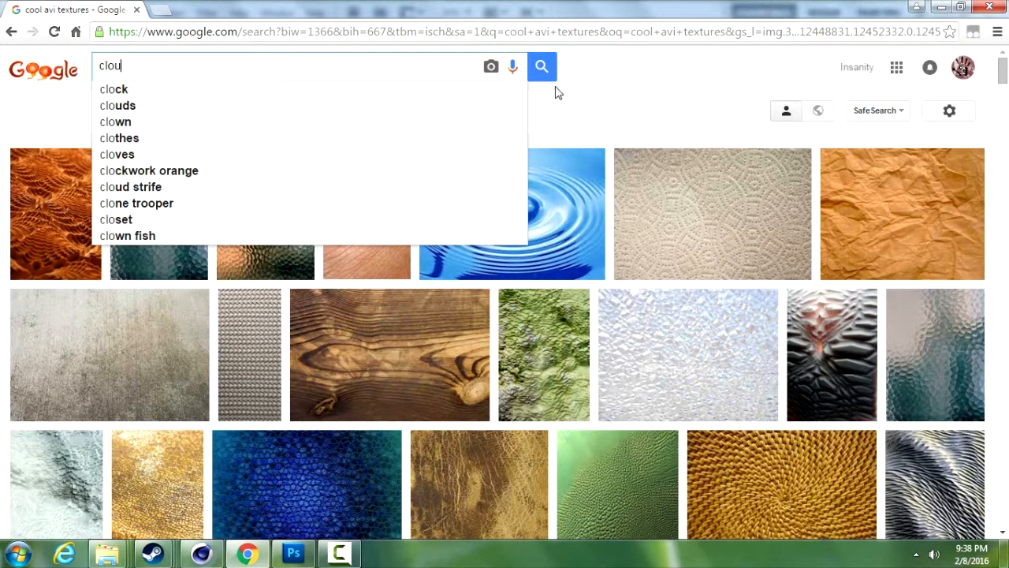
type("ds")
key("Return")
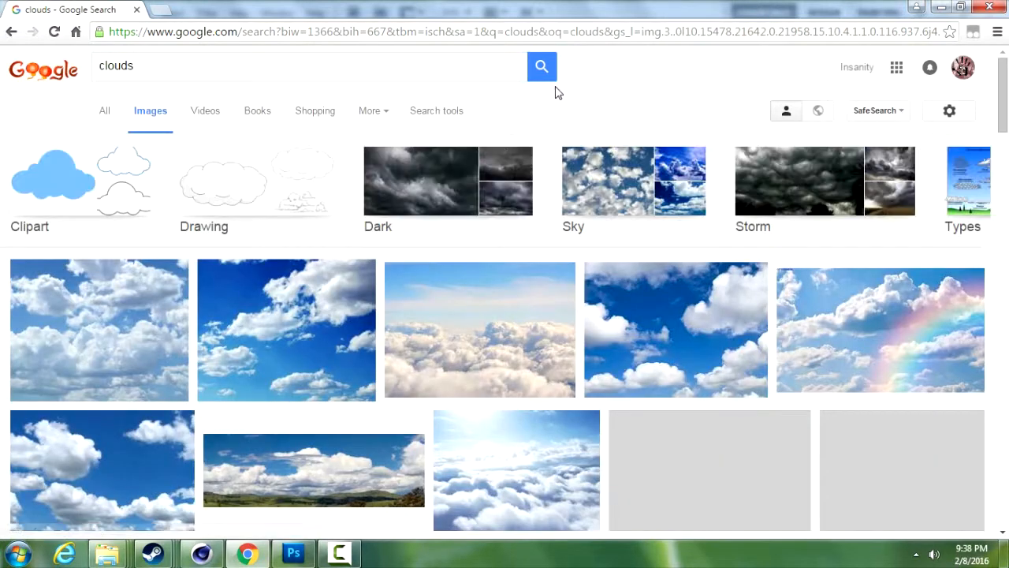
Step: Preview the 3504 × 2336 photo of white clouds under a pale blue sky and copy the image
left_click(471, 351)
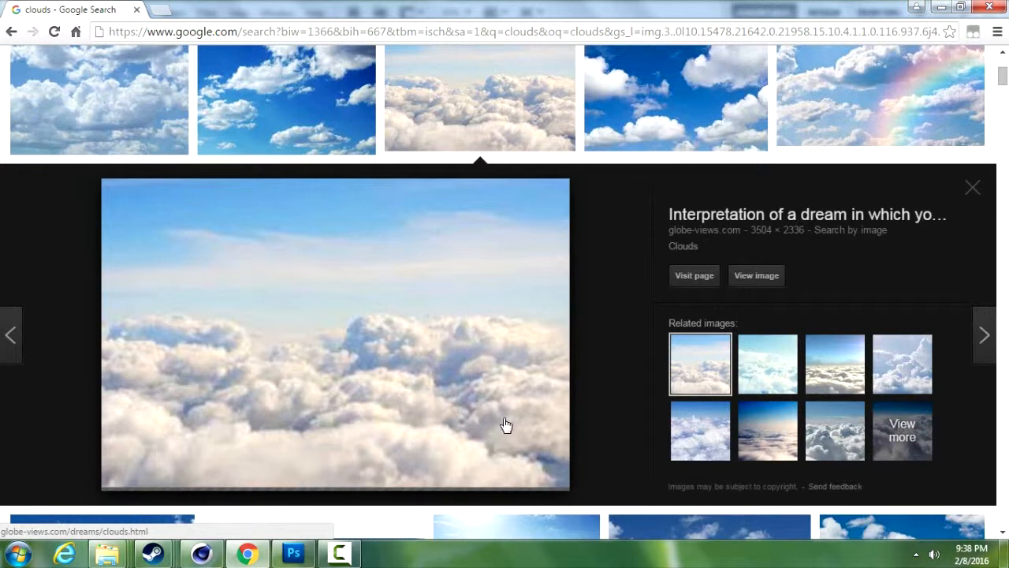
right_click(374, 311)
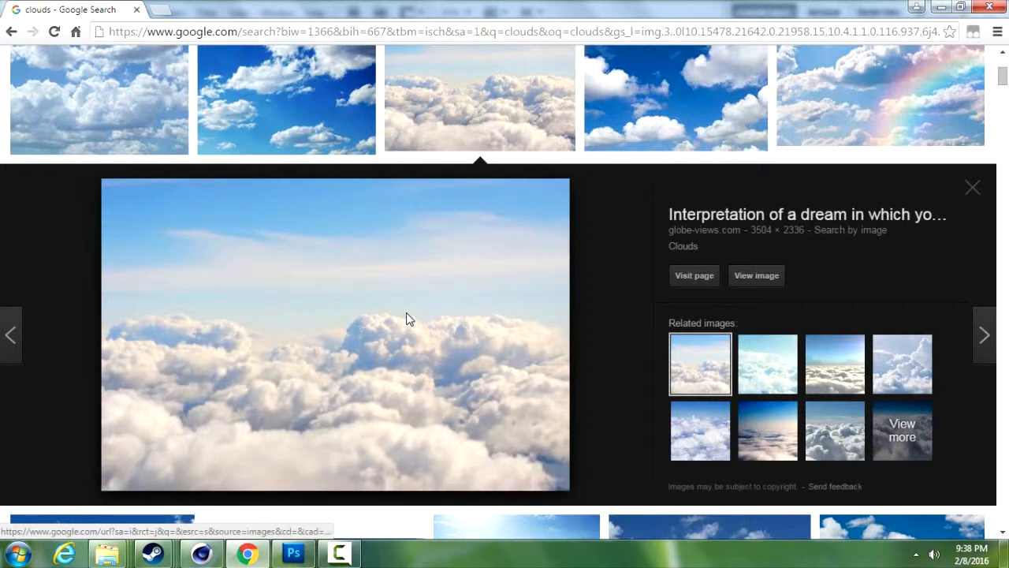
left_click(439, 451)
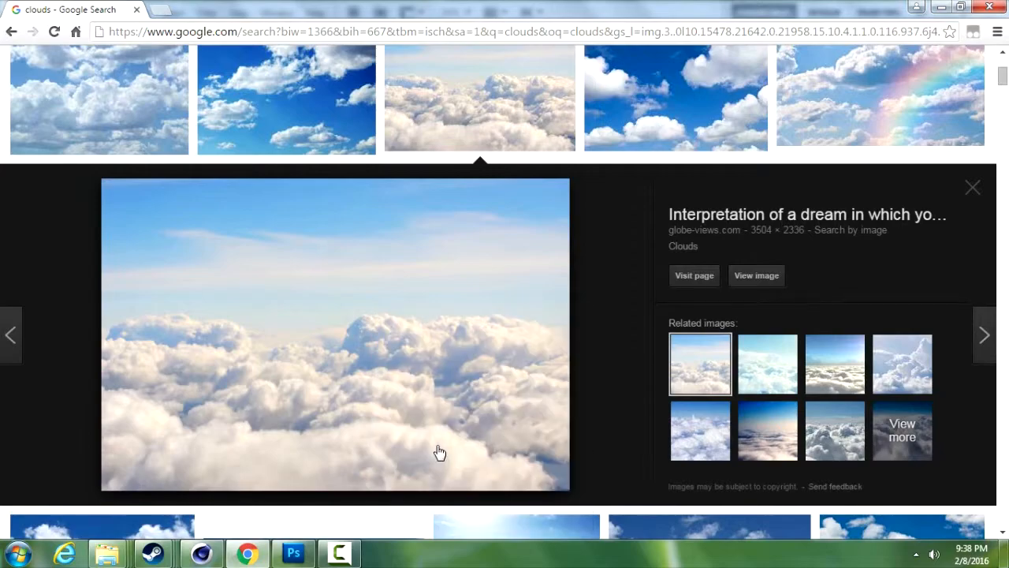
Step: Switch to Photoshop, paste the cloud photo into Untitled-4 and move it up until the clouds fill the canvas's lower part
key("alt+Tab")
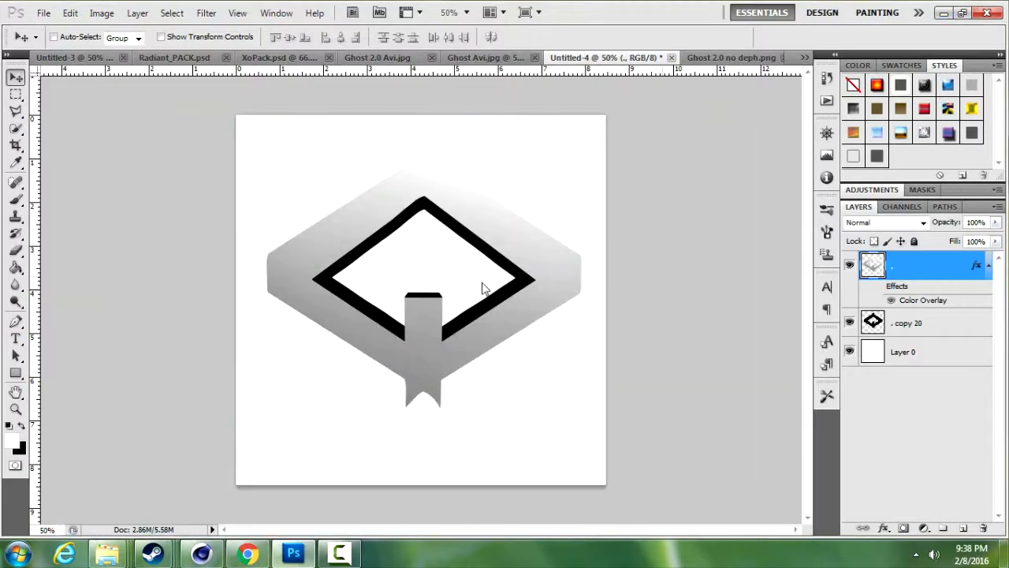
right_click(463, 278)
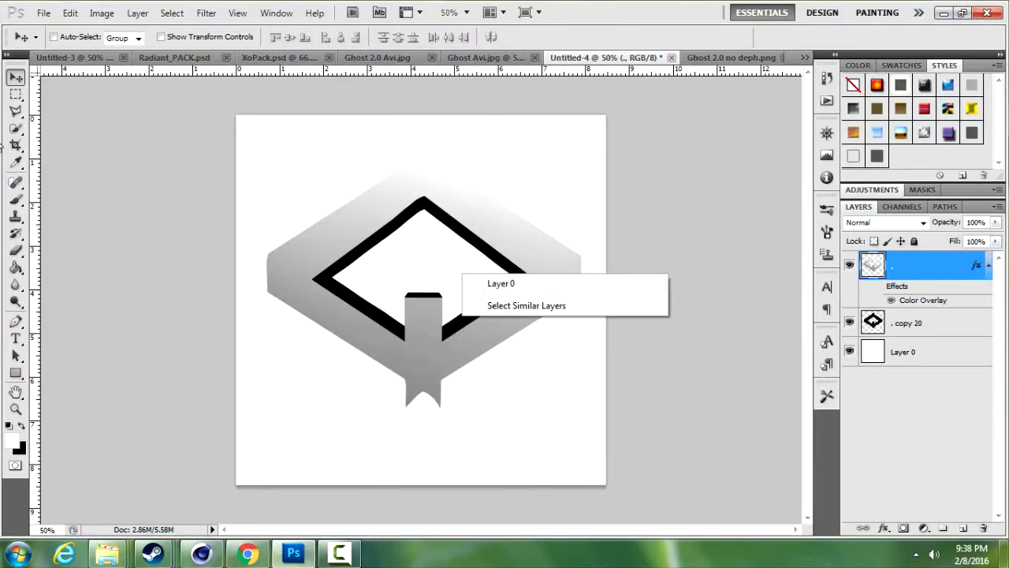
left_click(70, 14)
left_click(70, 14)
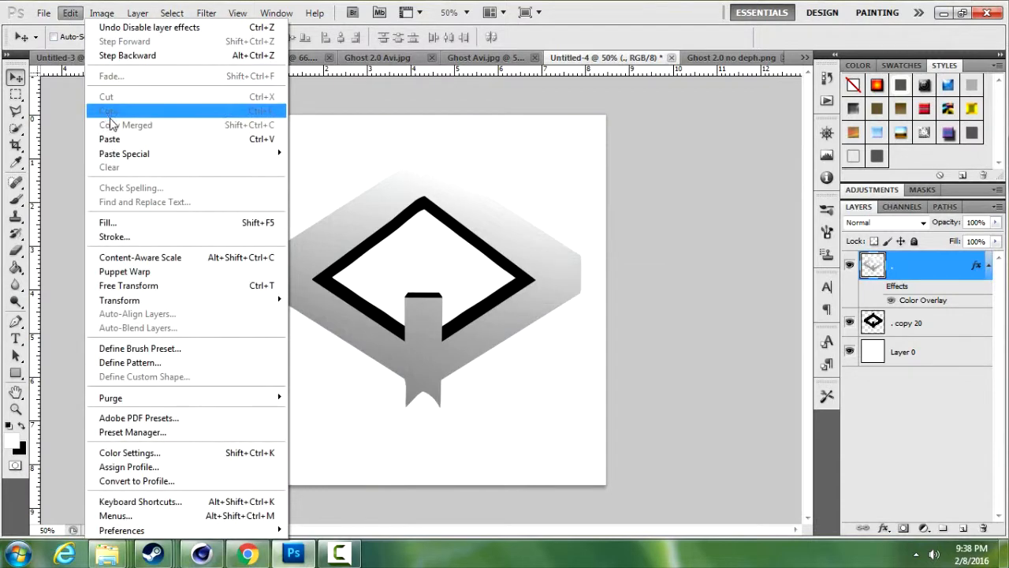
left_click(115, 142)
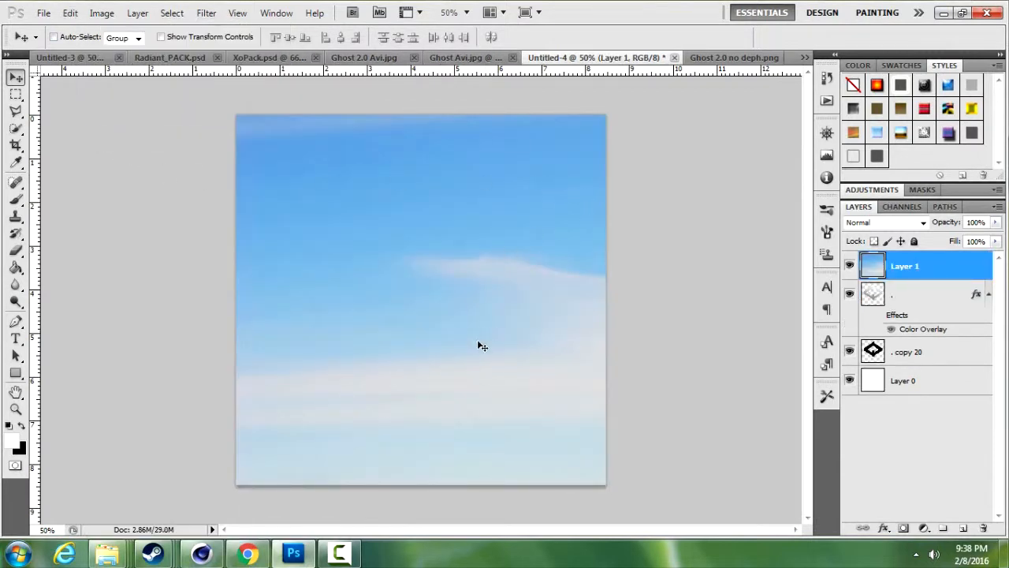
left_click_drag(481, 345, 470, 178)
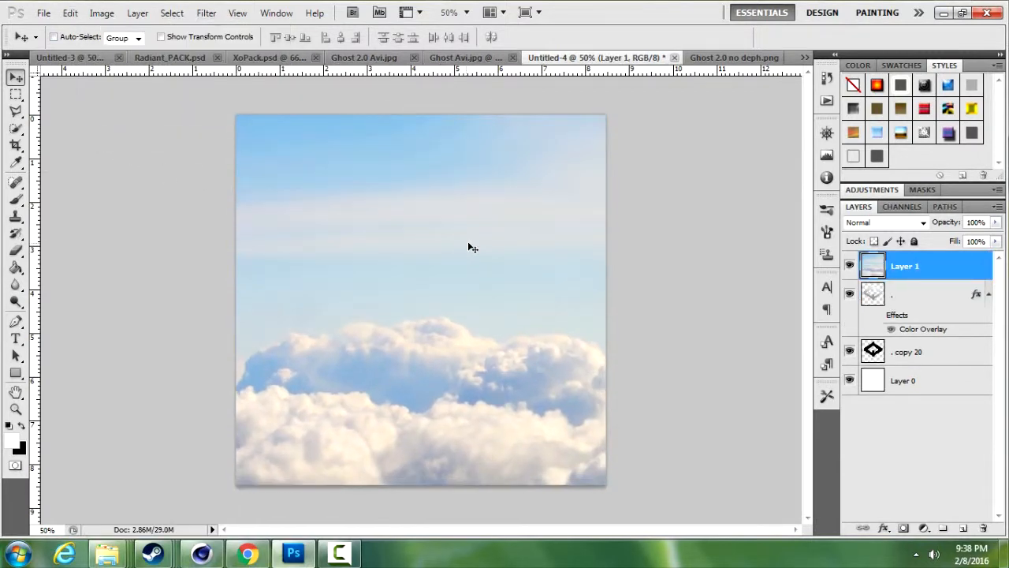
Step: Scale the cloud photo down with Free Transform at linked proportions, positioning it so the clouds still cover the whole canvas
key("ctrl+t")
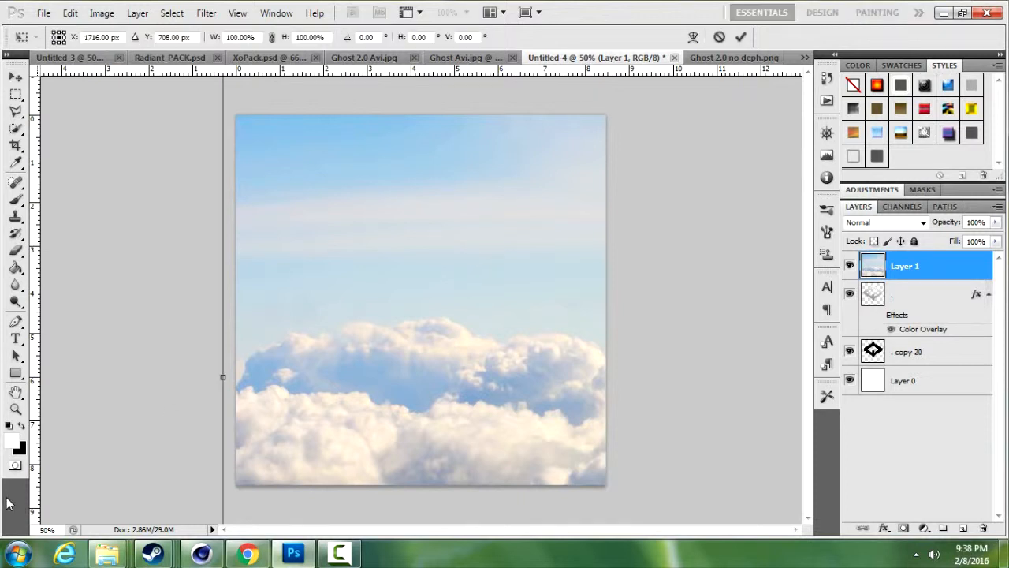
key("Return")
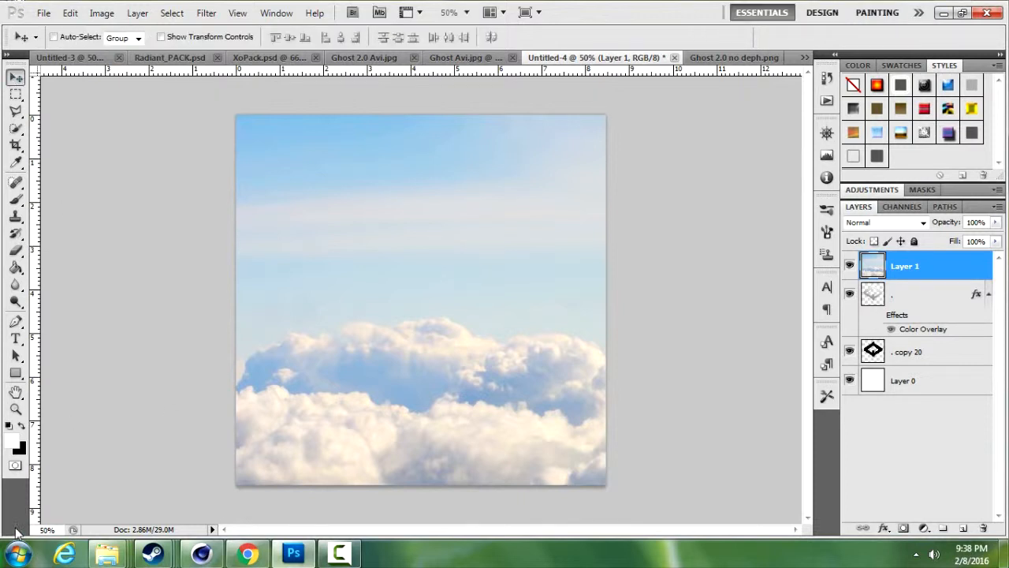
left_click(15, 409)
right_click(455, 274)
left_click(511, 359)
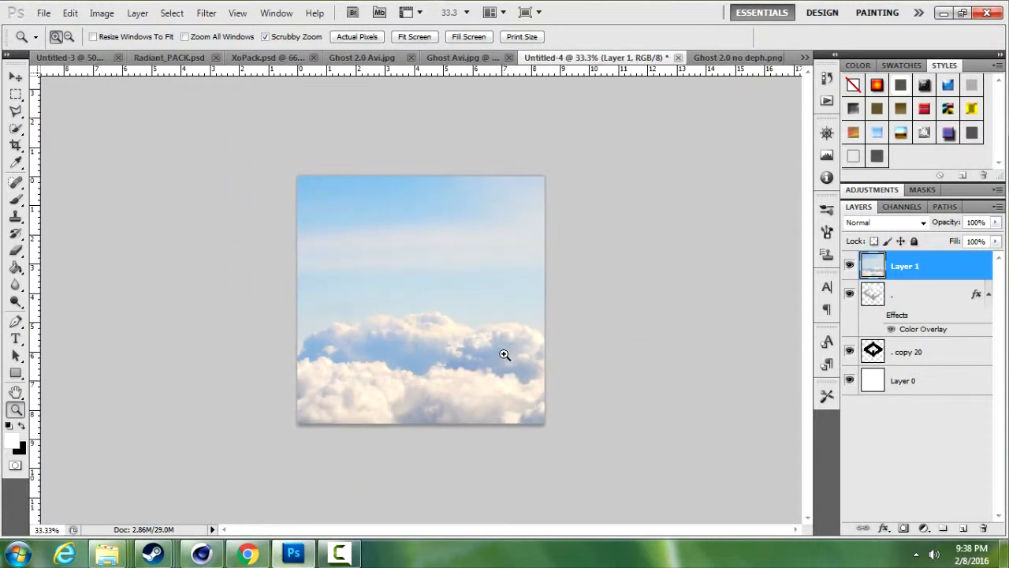
right_click(502, 362)
left_click(561, 441)
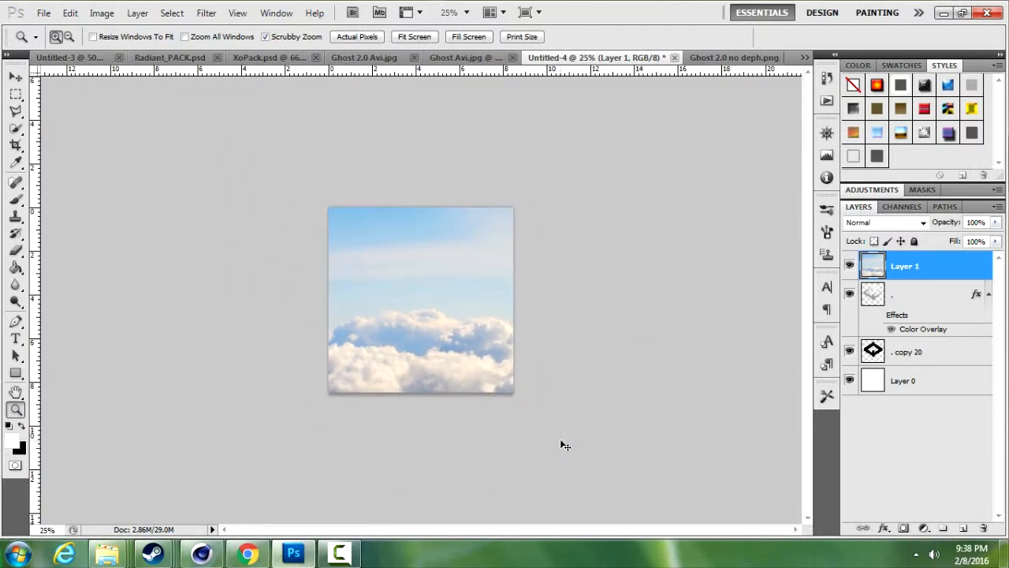
key("ctrl+t")
left_click_drag(561, 313, 213, 309)
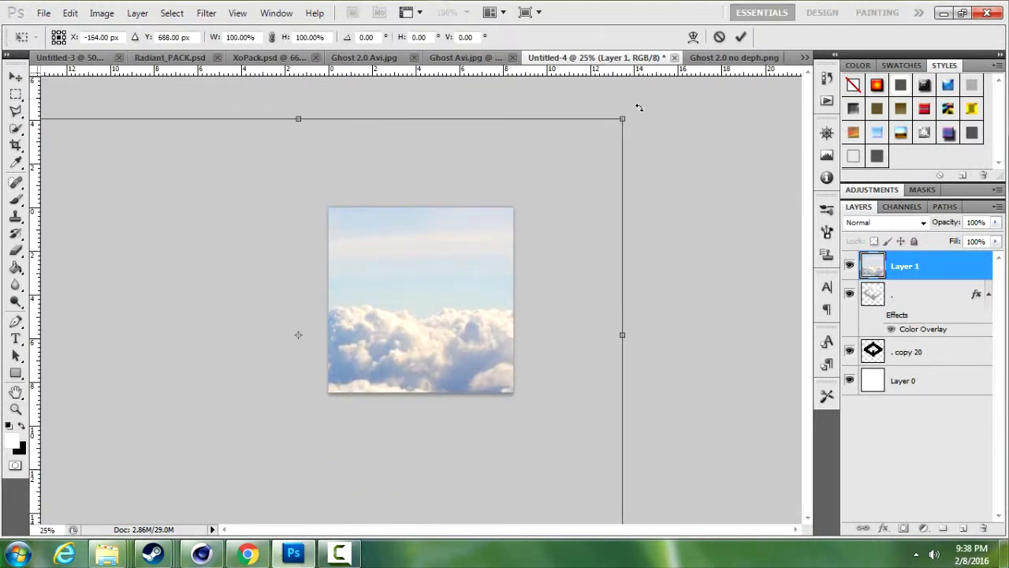
left_click_drag(623, 120, 538, 304)
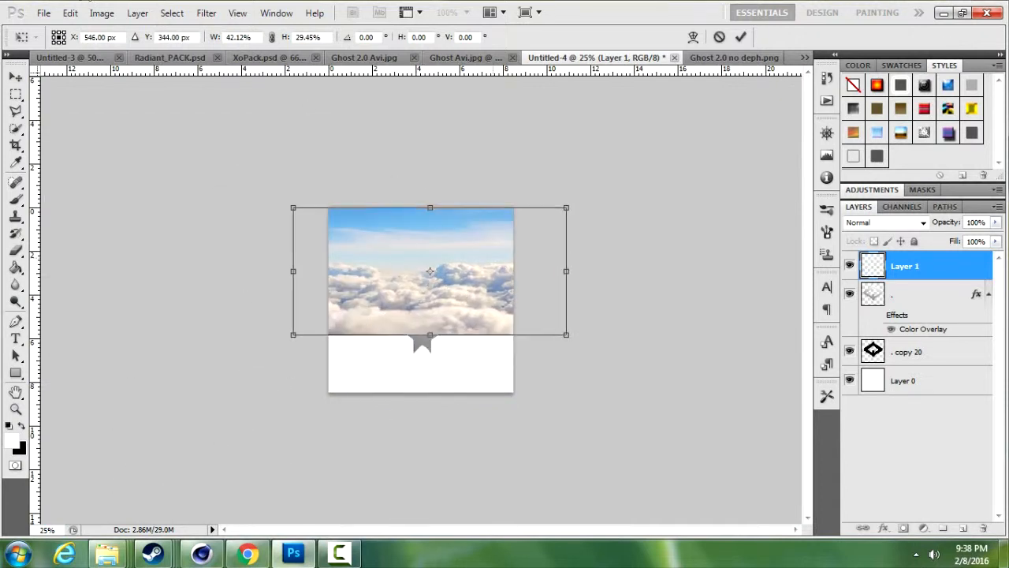
left_click(272, 37)
left_click_drag(517, 240, 511, 268)
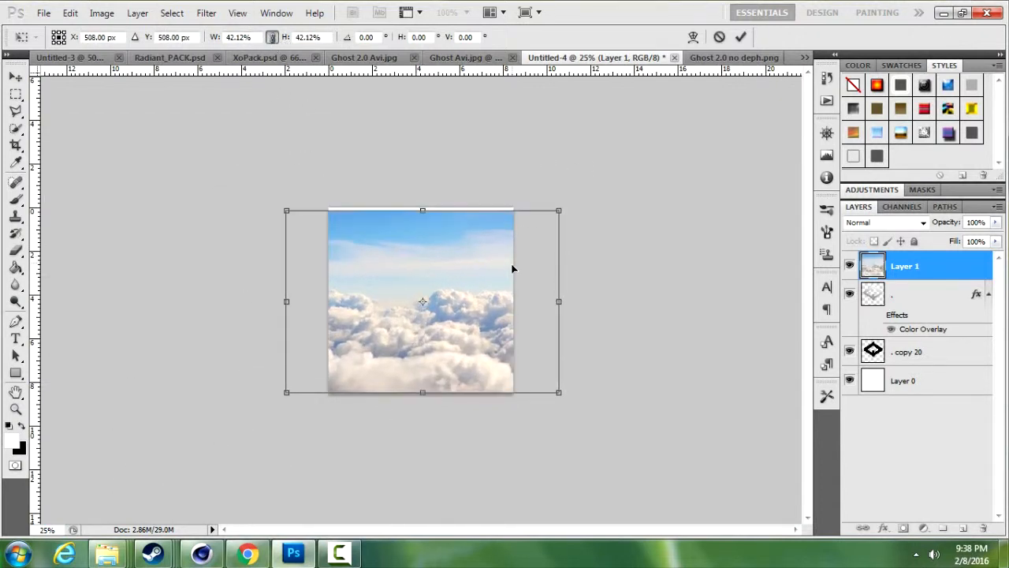
left_click_drag(286, 214, 221, 161)
key("z")
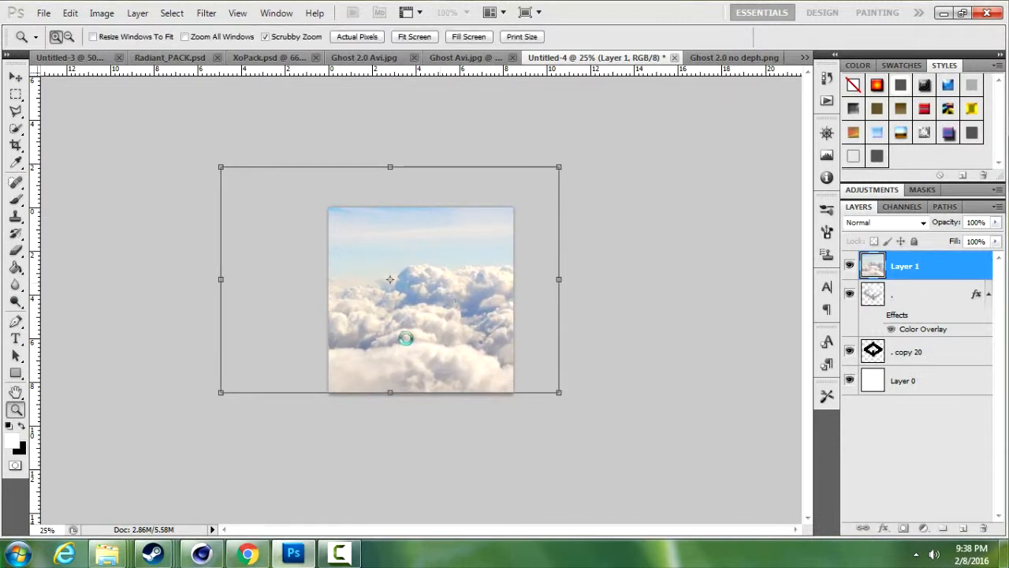
Step: Clip the cloud photo layer to the logo layer below it with a clipping mask and fit the canvas on screen
left_click(902, 295)
left_click(929, 267)
right_click(928, 267)
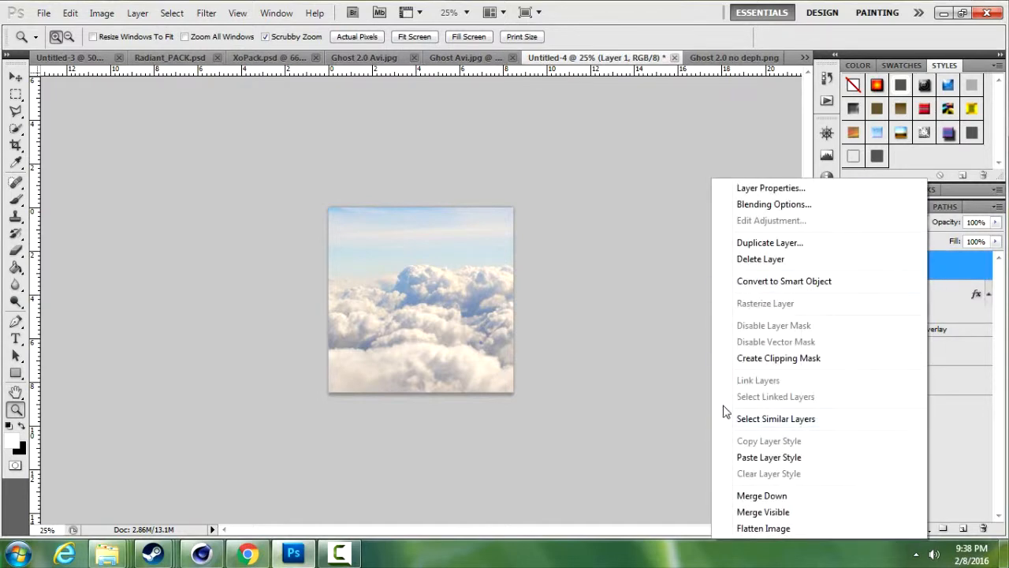
left_click(753, 359)
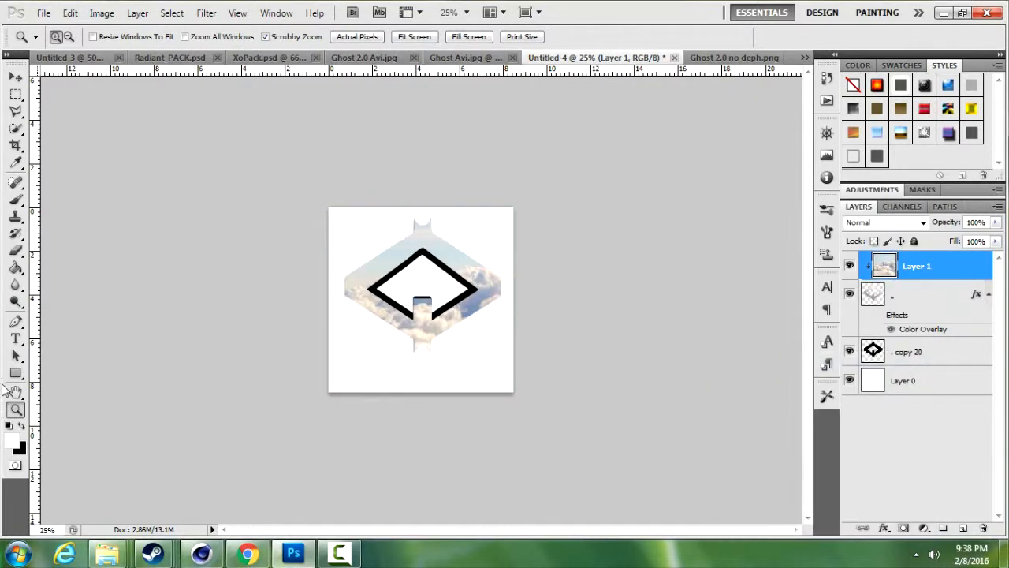
right_click(444, 267)
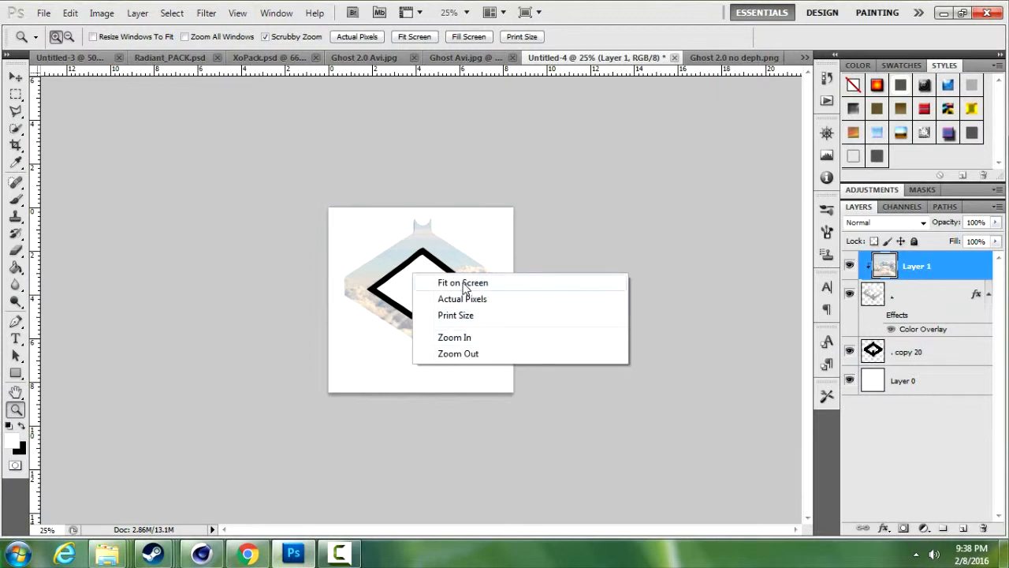
left_click(463, 281)
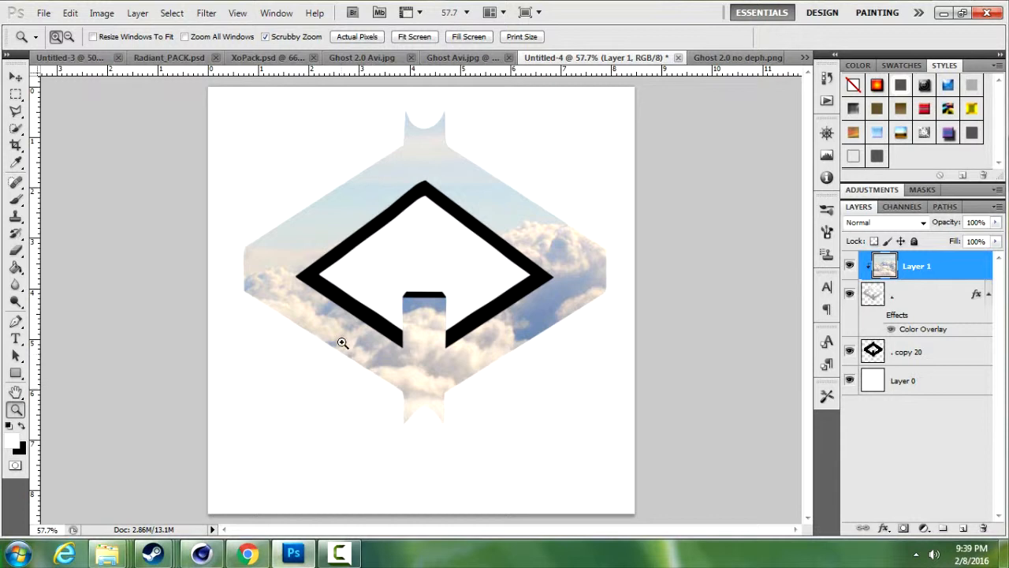
Step: Copy the layer style of the "glow" layer in Radiant_PACK.psd
left_click(169, 58)
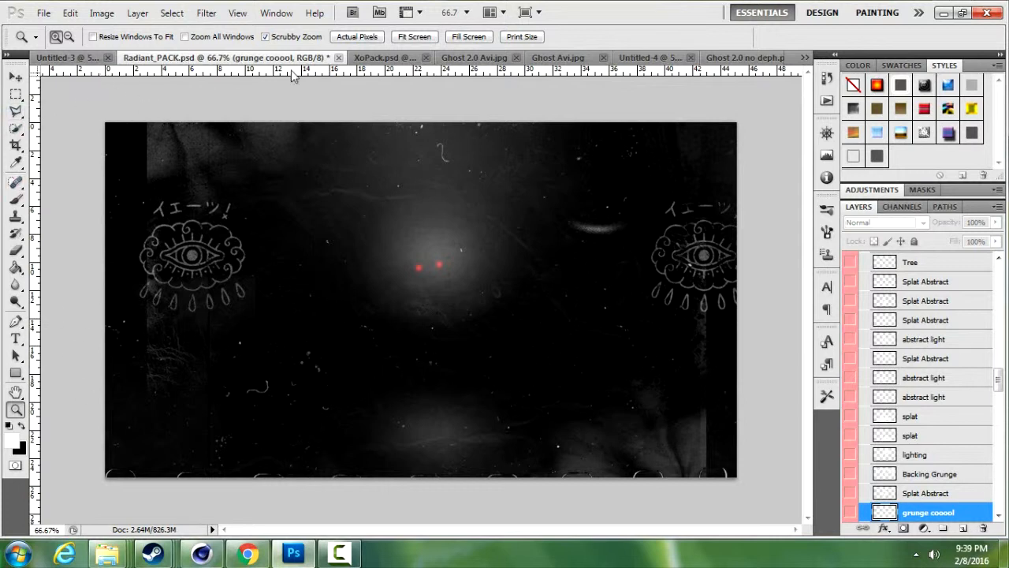
left_click(849, 417)
left_click_drag(1003, 397, 999, 497)
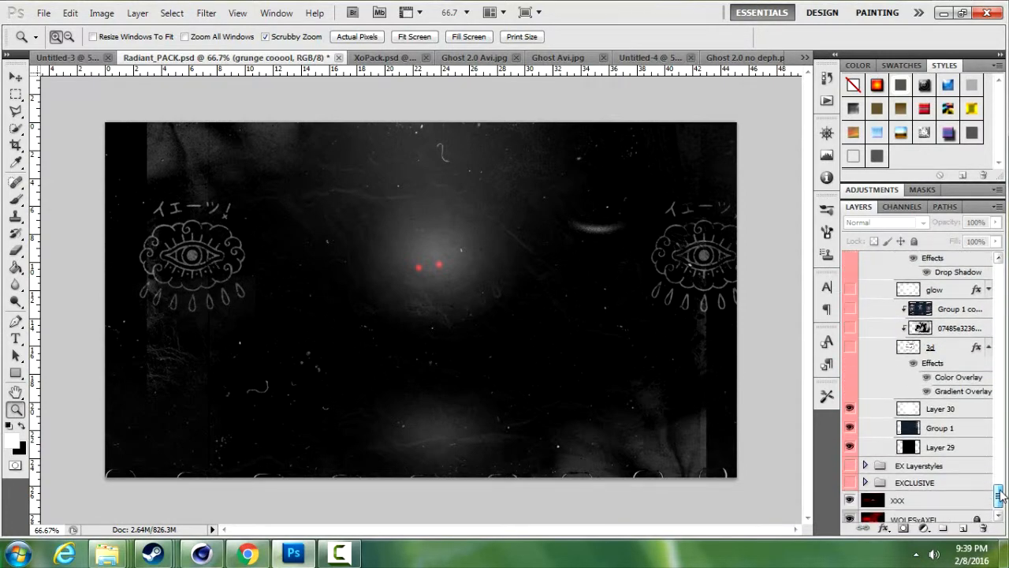
left_click(849, 292)
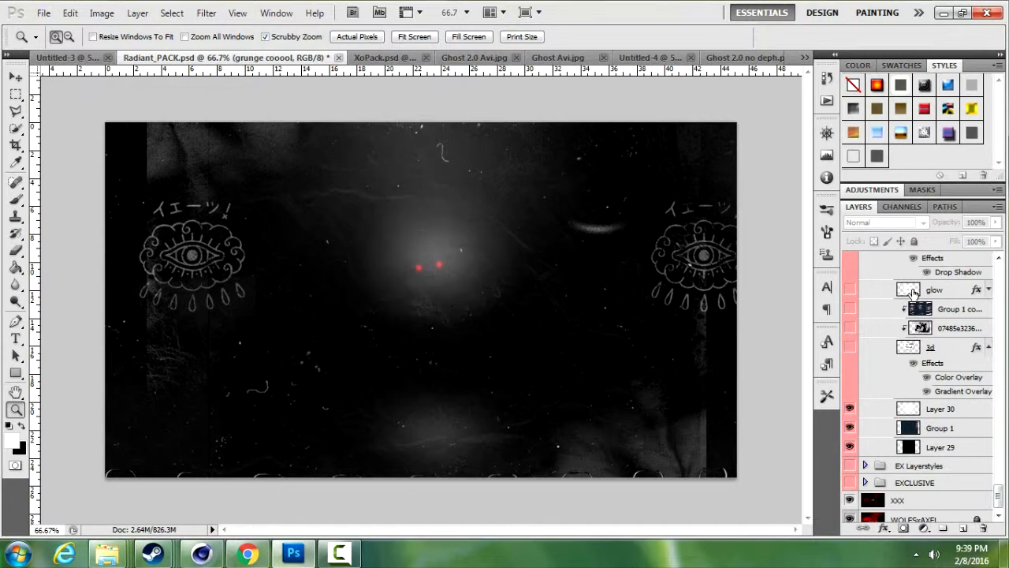
left_click(914, 292)
right_click(936, 290)
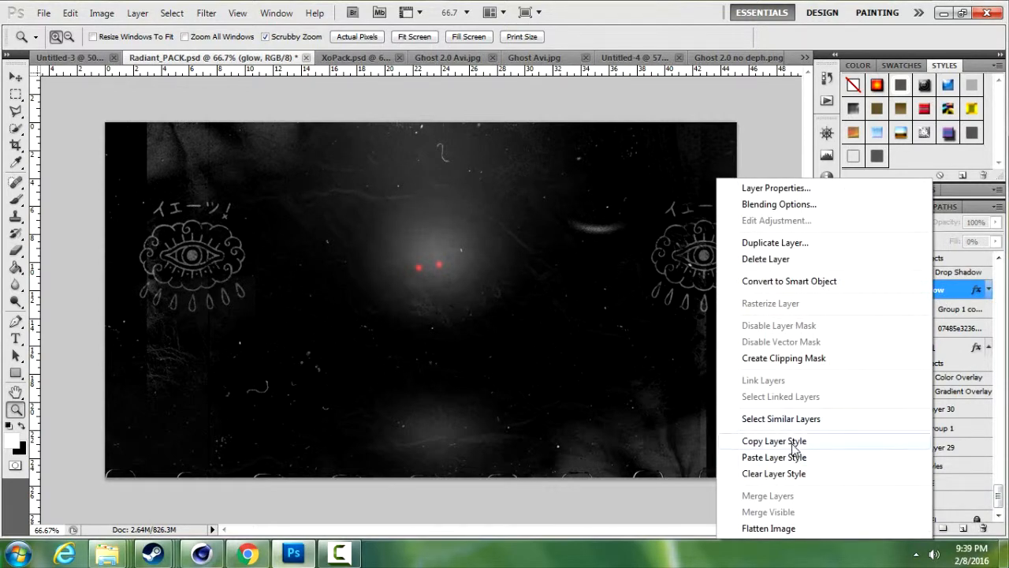
left_click(793, 447)
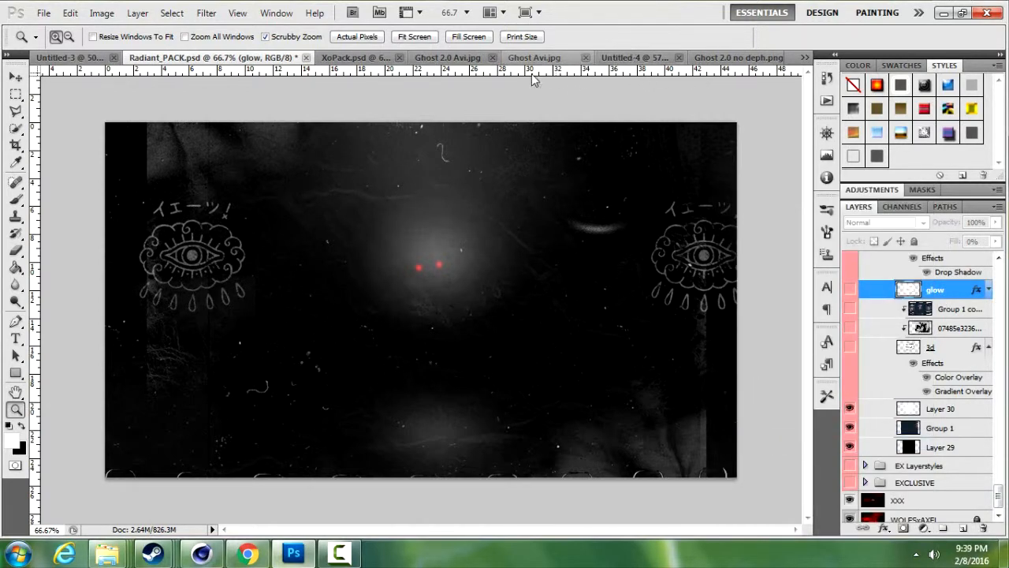
Step: Switch to Untitled-4, try the copied glow layer style on the logo layer beneath the cloud photo, and undo the paste
left_click(631, 57)
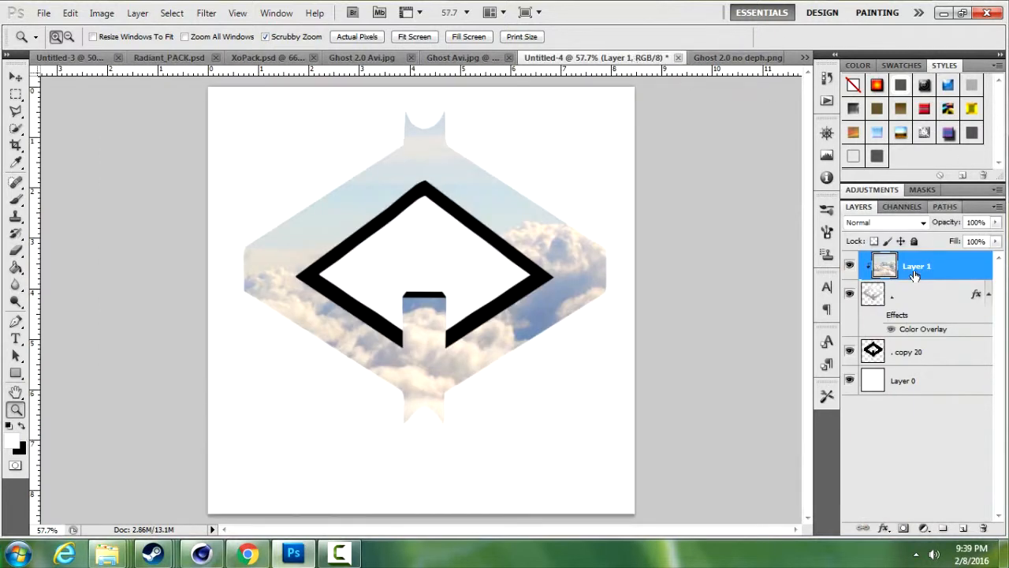
left_click(909, 296)
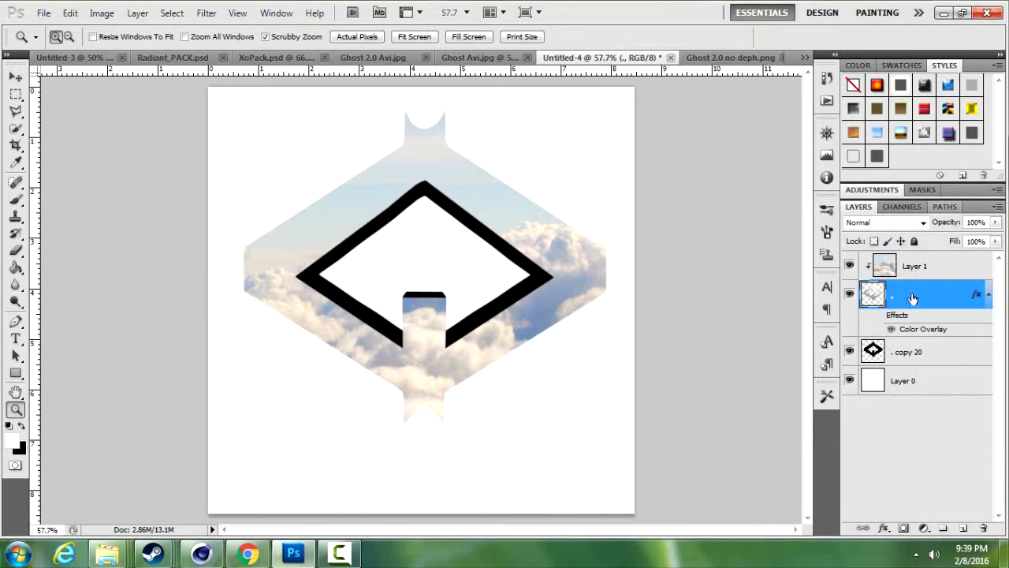
right_click(909, 297)
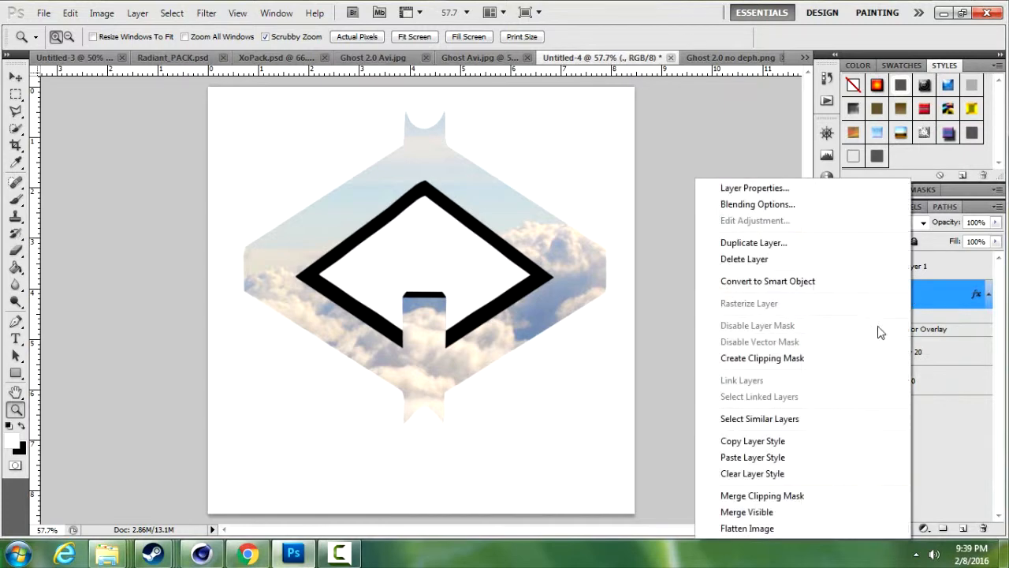
left_click(737, 458)
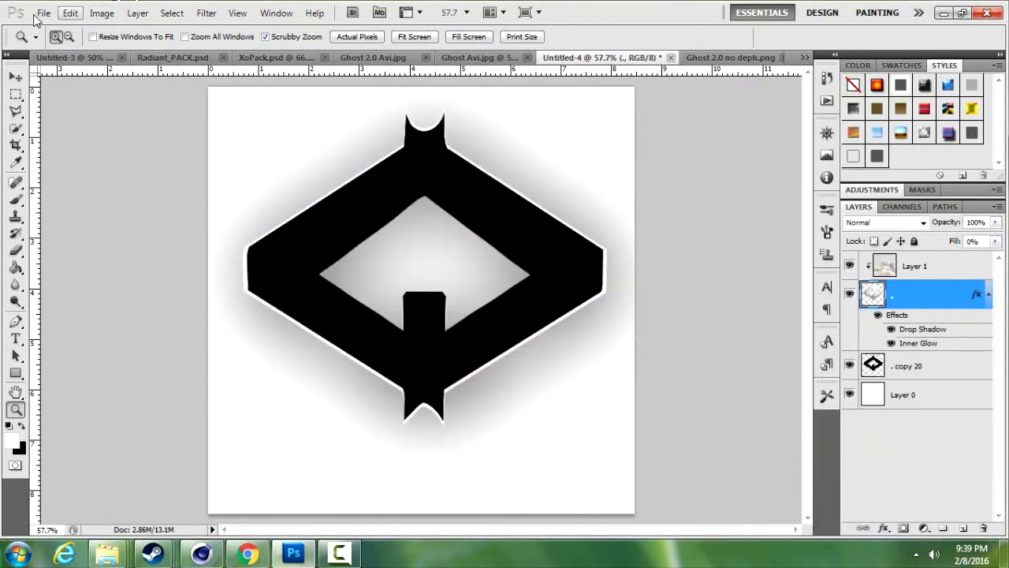
left_click(70, 13)
left_click(110, 27)
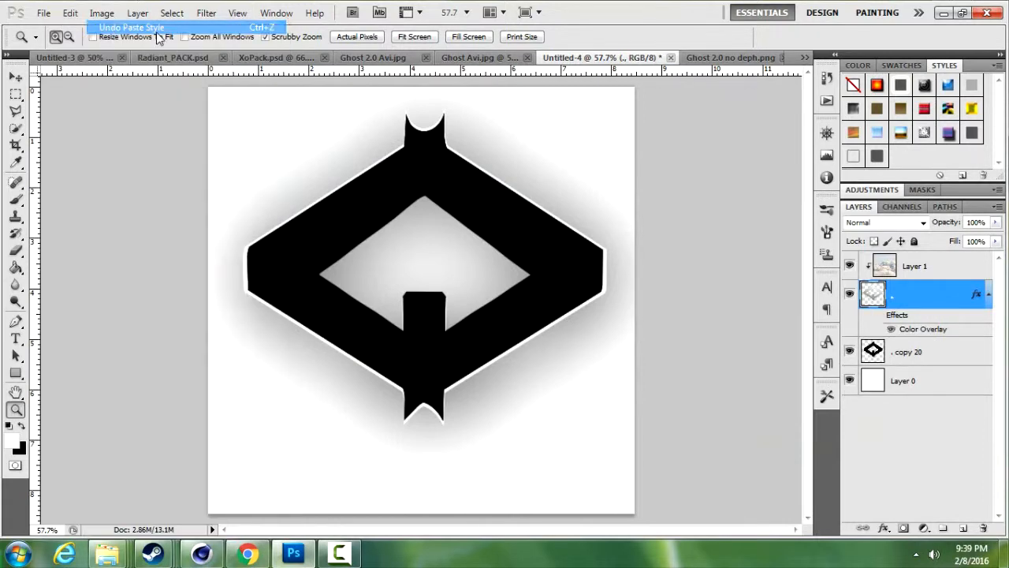
Step: Try the copied glow layer style on the clipped cloud photo layer and undo the paste
left_click(885, 268)
right_click(885, 268)
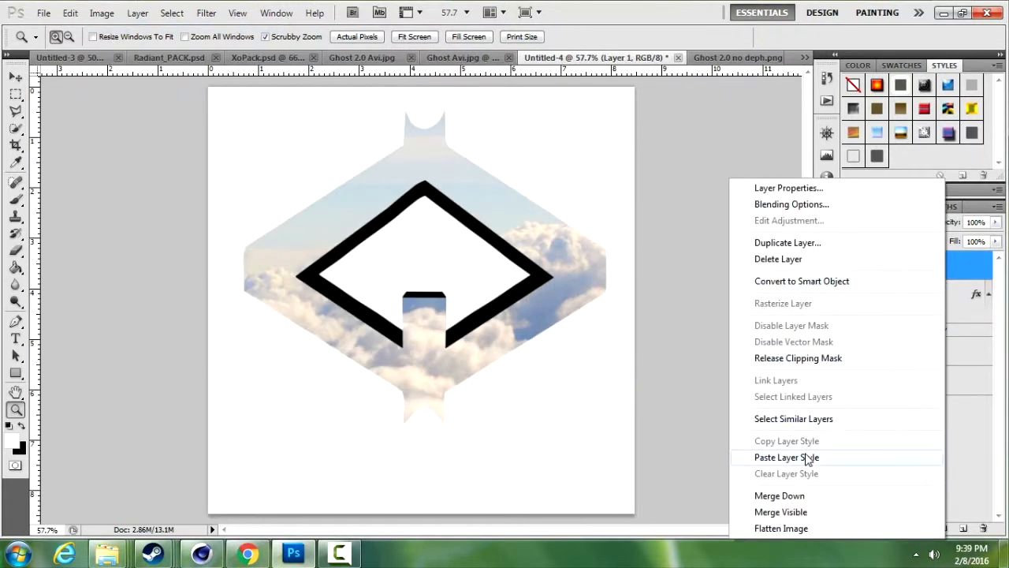
left_click(812, 457)
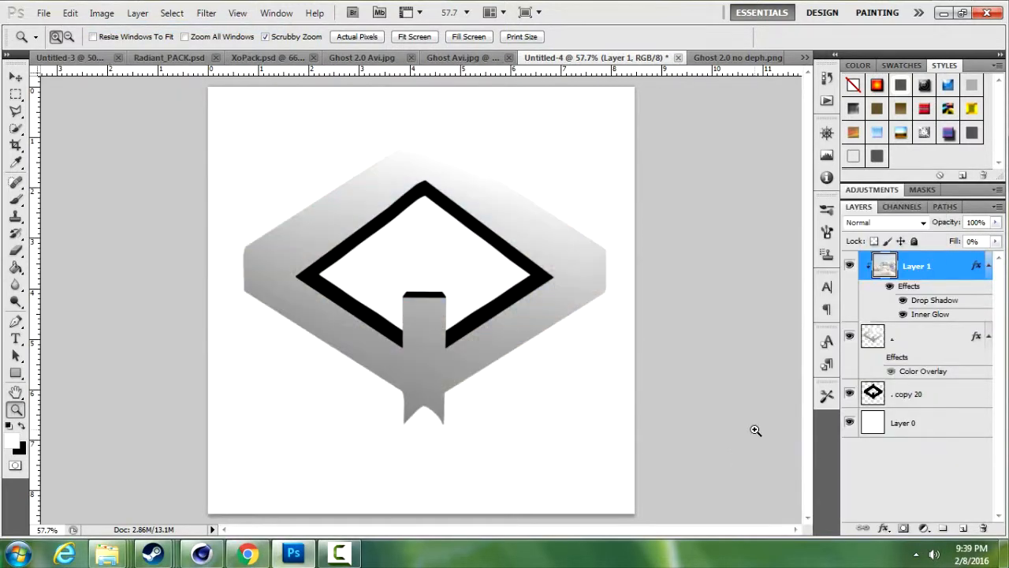
left_click(69, 13)
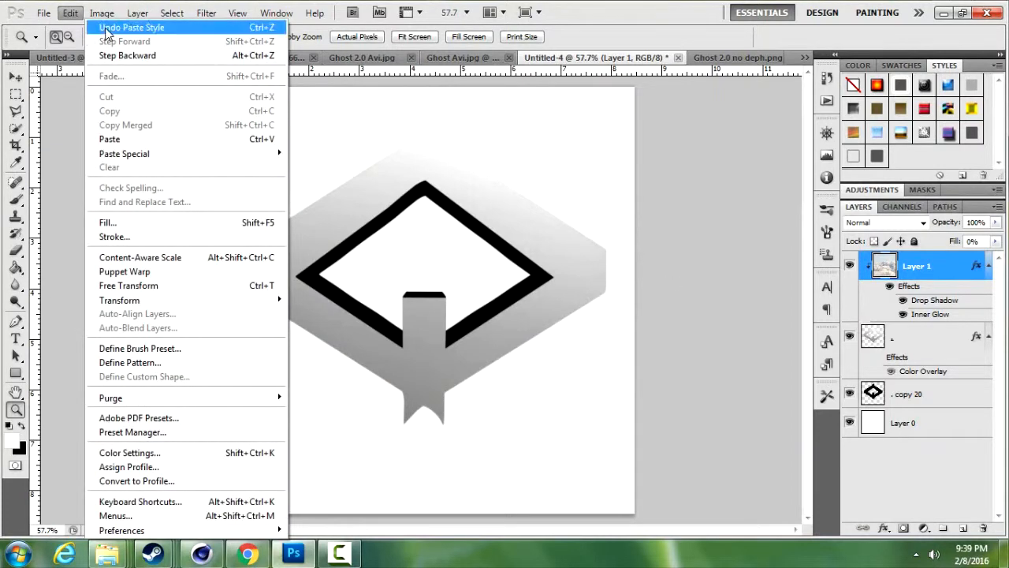
left_click(106, 27)
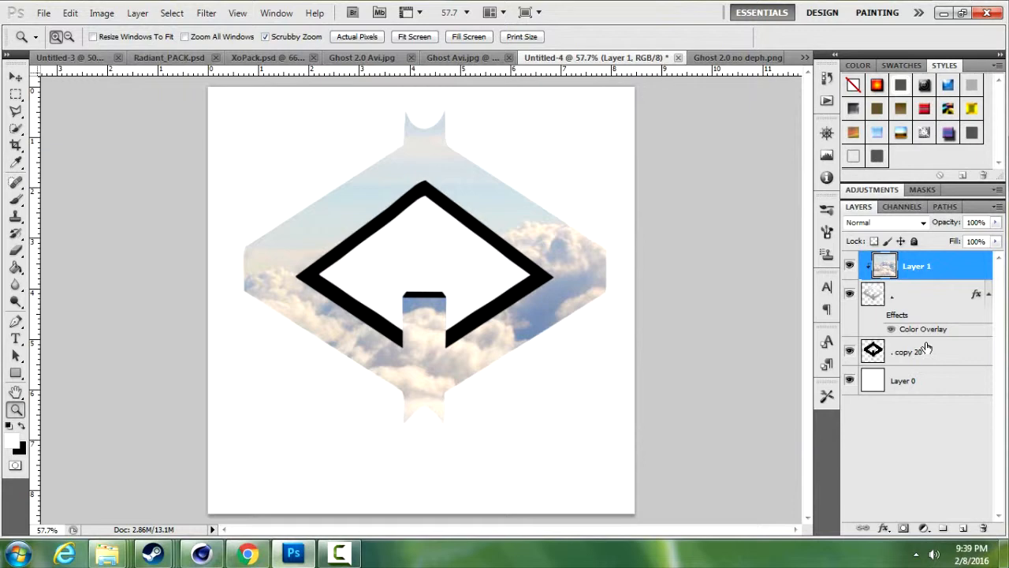
Step: Duplicate the logo layer and move the copy above the cloud photo layer
left_click(908, 291)
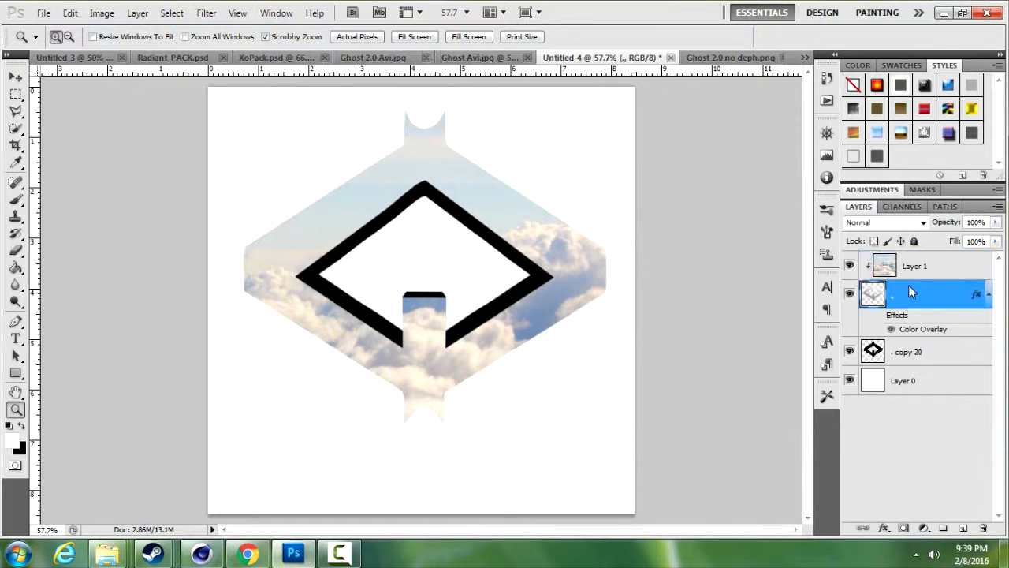
right_click(908, 284)
left_click(741, 244)
left_click(643, 167)
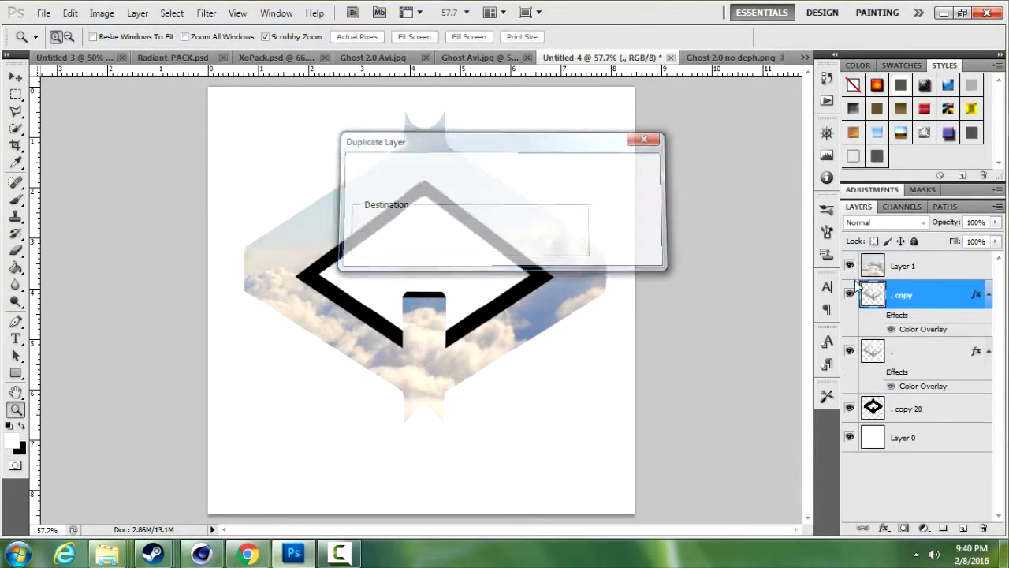
left_click_drag(919, 299, 912, 261)
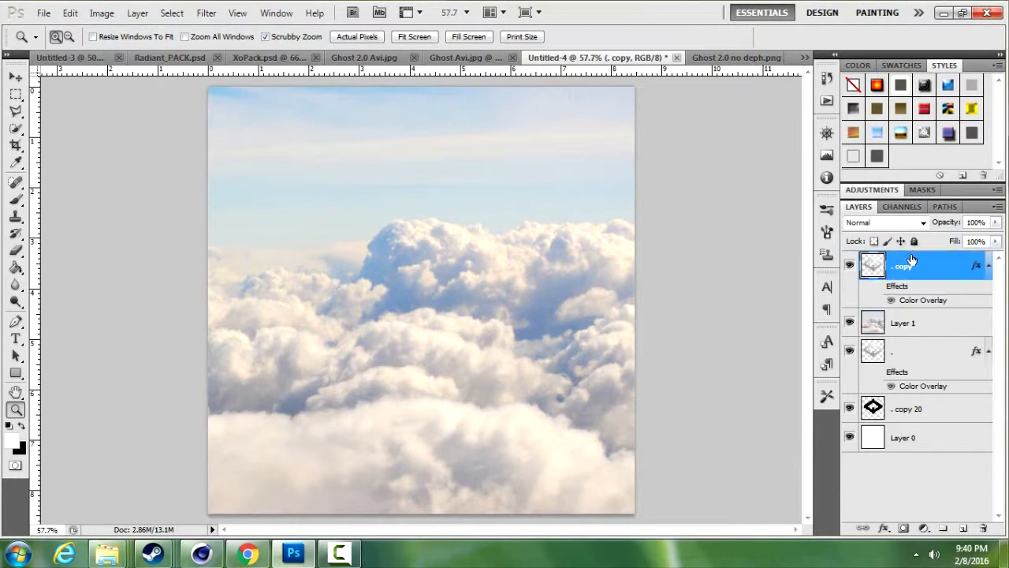
Step: Clip the cloud photo layer to the original logo layer again with a clipping mask
left_click(919, 322)
right_click(918, 320)
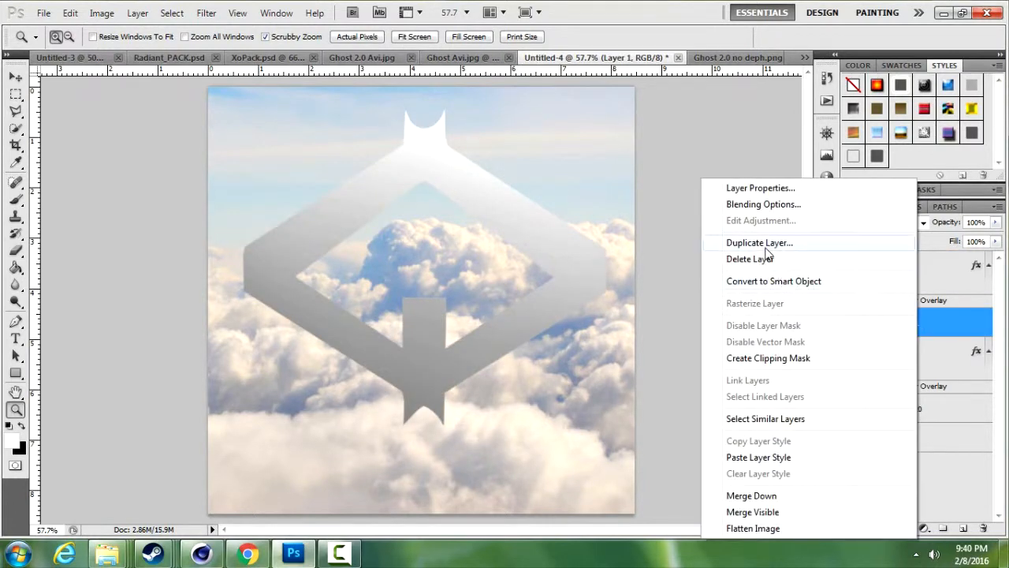
left_click(767, 358)
Step: Paste the copied glow layer style onto the duplicated logo layer above the cloud photo
right_click(924, 271)
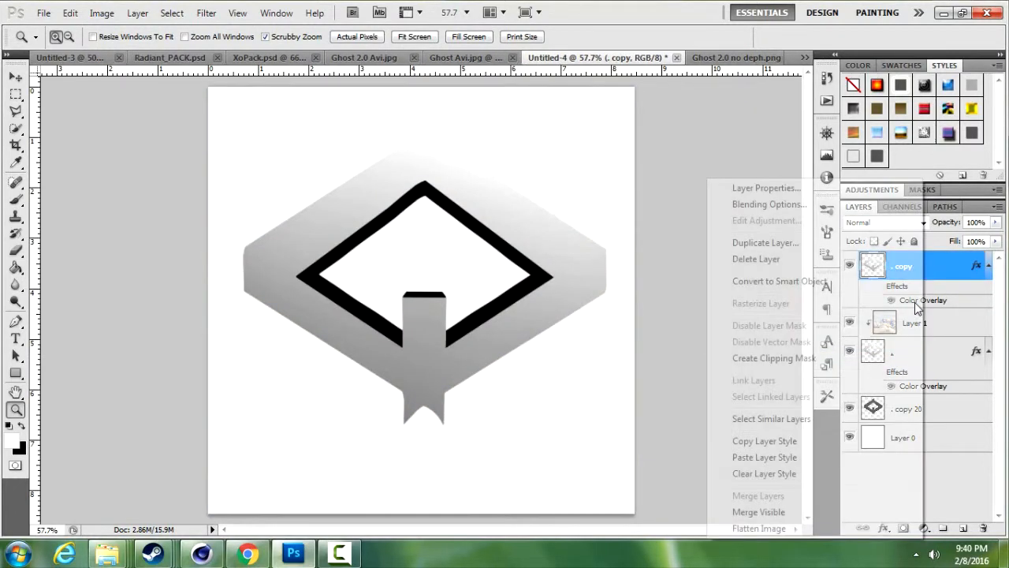
left_click(764, 455)
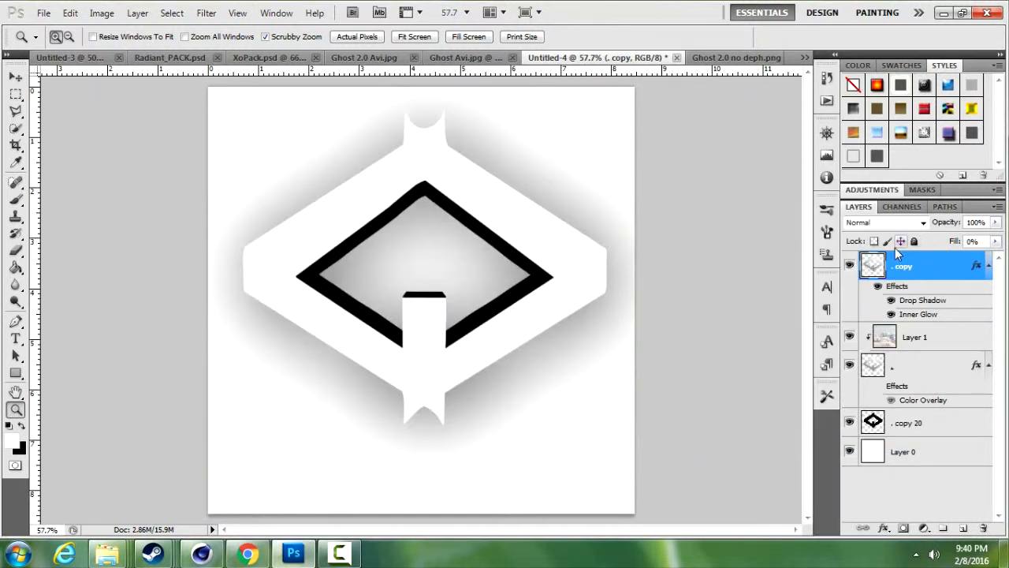
right_click(883, 270)
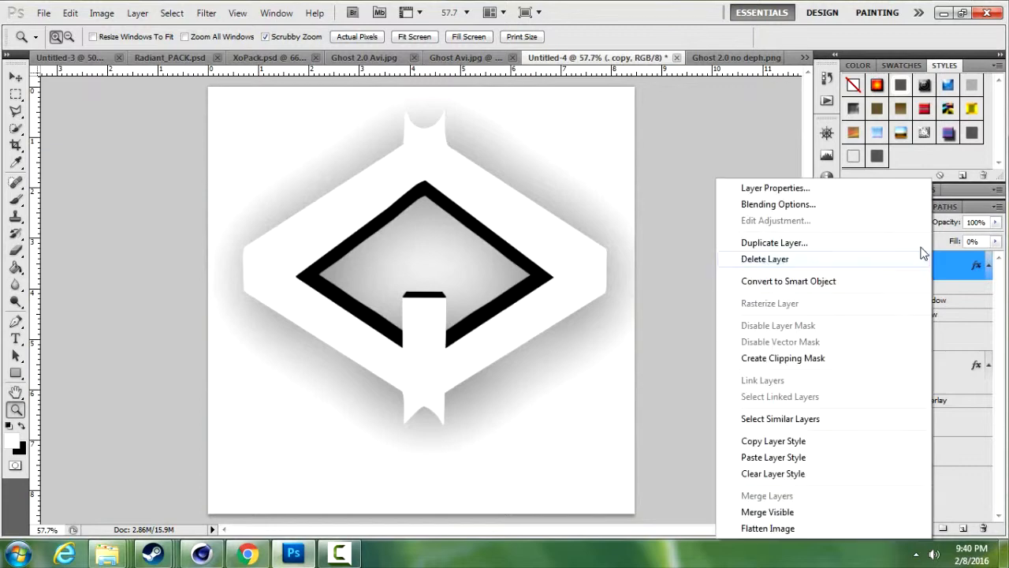
key("Escape")
Step: Set the duplicated logo layer's blend mode to Overlay and hide the layer
left_click(918, 222)
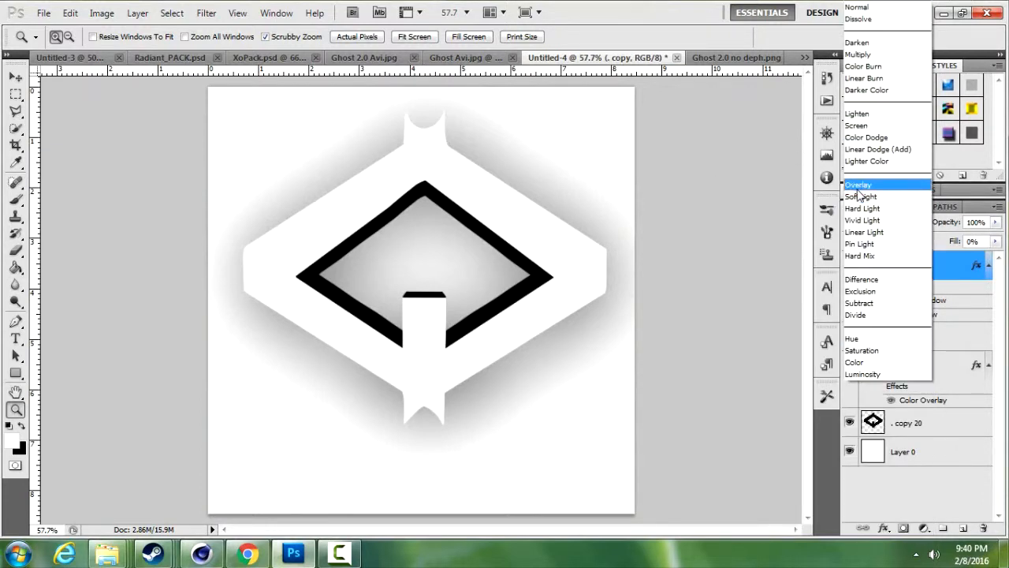
left_click(859, 186)
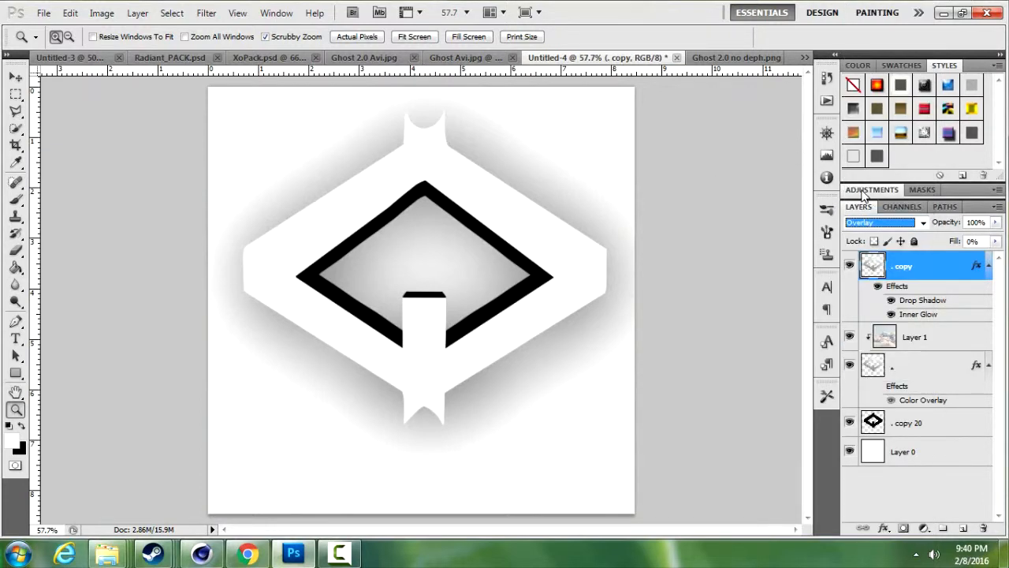
left_click(849, 265)
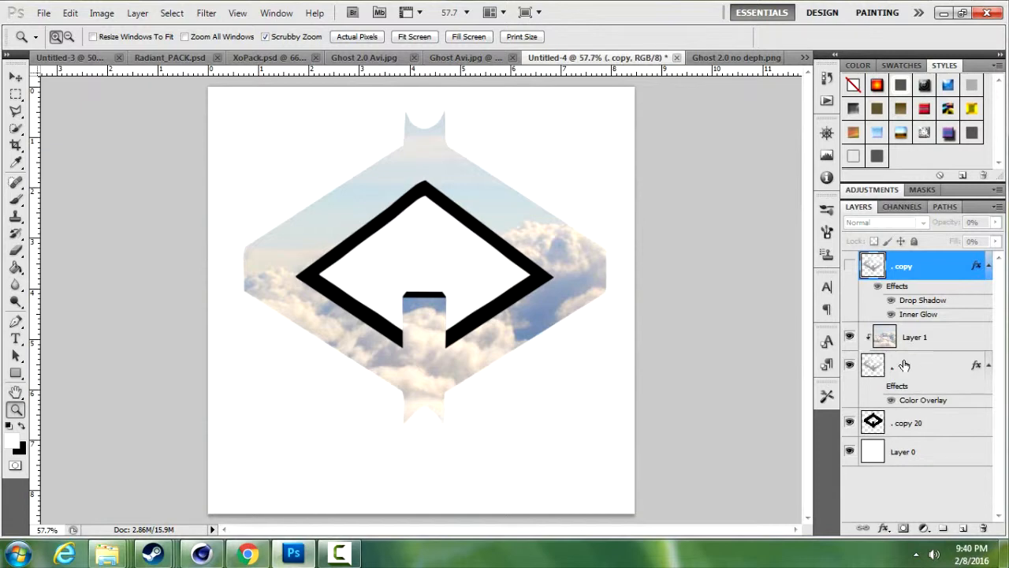
Step: Try the glow layer style on the original logo layer with its Inner Glow and Drop Shadow effects turned off
right_click(904, 365)
left_click(739, 279)
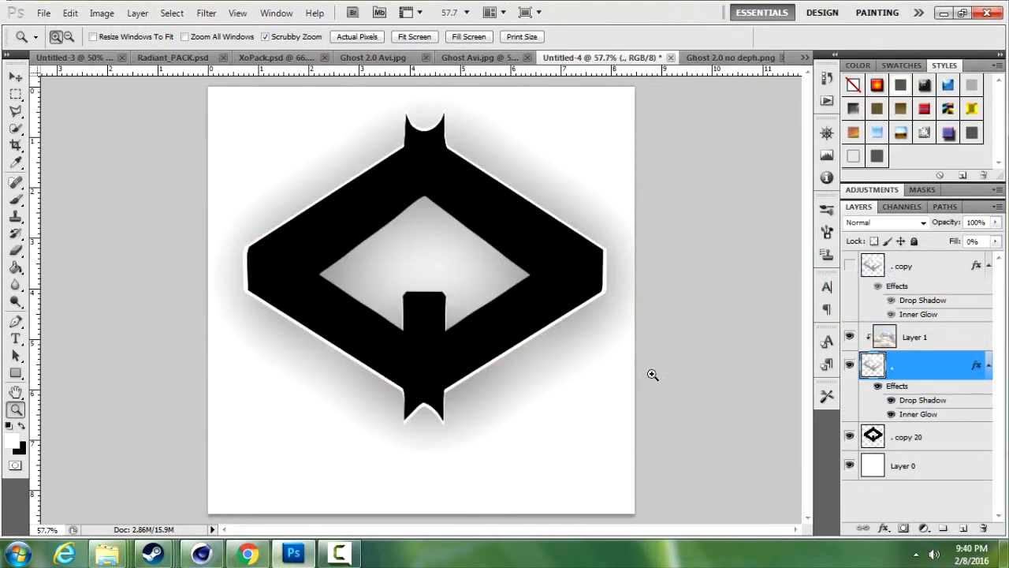
left_click(891, 415)
left_click(890, 399)
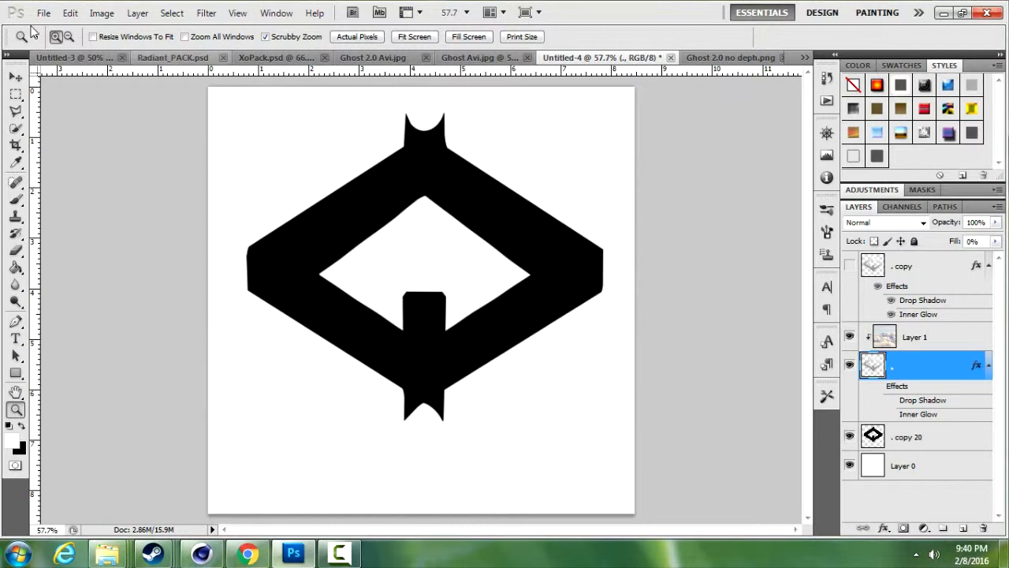
Step: Revert the document history to the Blending Change state, before the style was pasted onto the original logo layer
left_click(71, 13)
left_click(154, 29)
left_click(834, 58)
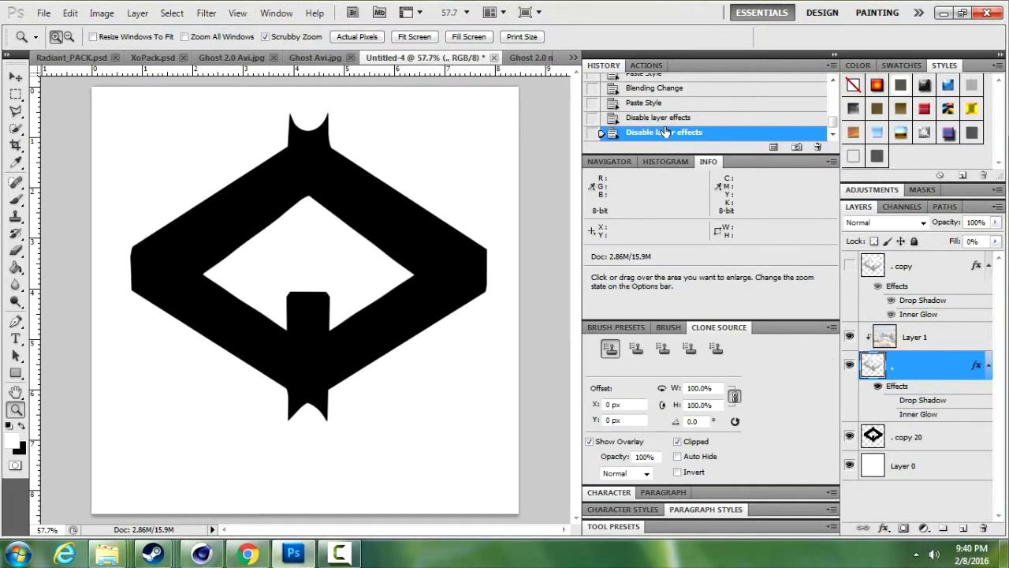
left_click(665, 119)
left_click(654, 104)
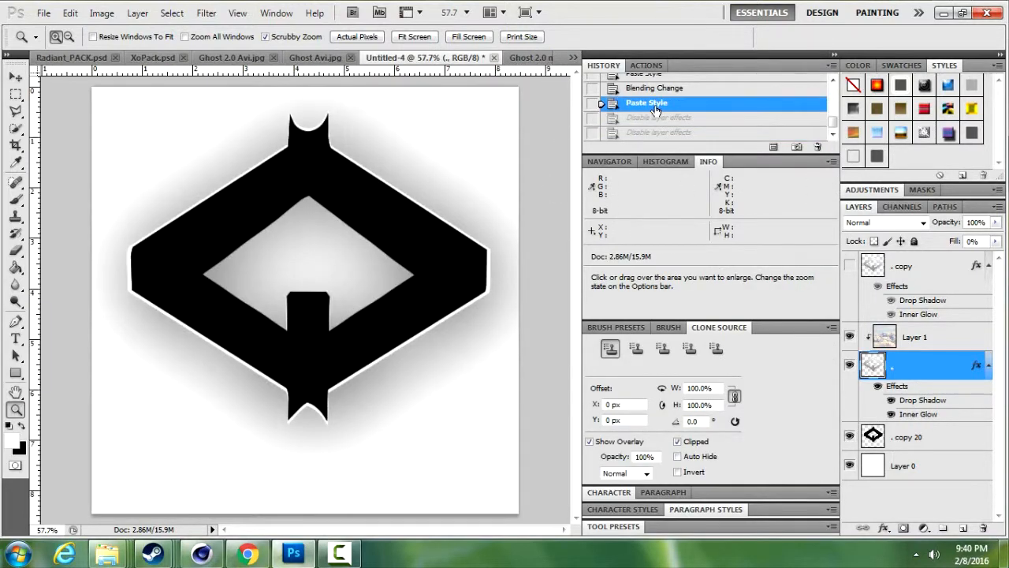
left_click(658, 89)
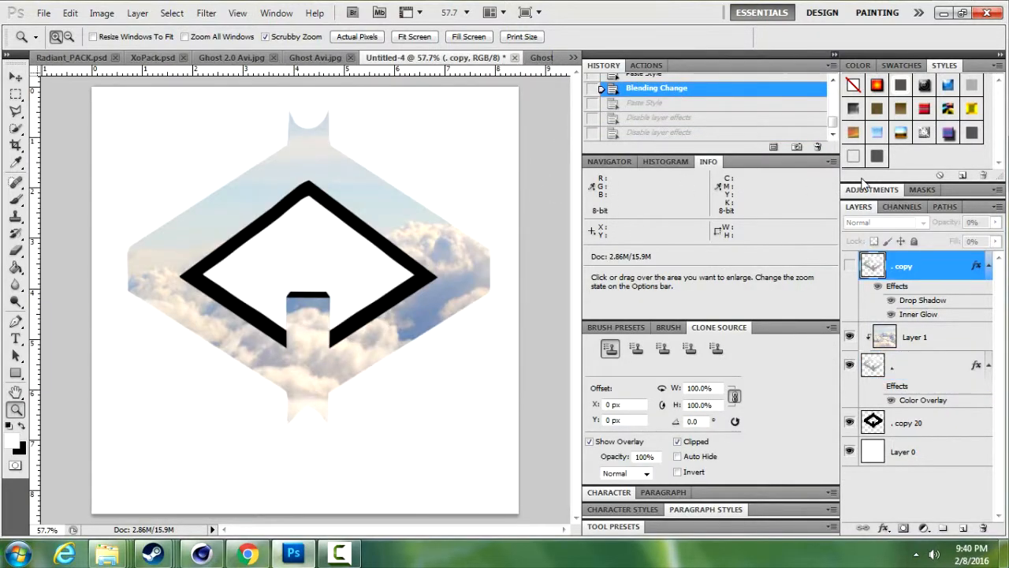
left_click(833, 55)
Step: In the original logo layer's style settings, replace the Color Overlay with an Inner Glow coloured white (ffffff)
left_click(871, 262)
left_click(974, 339)
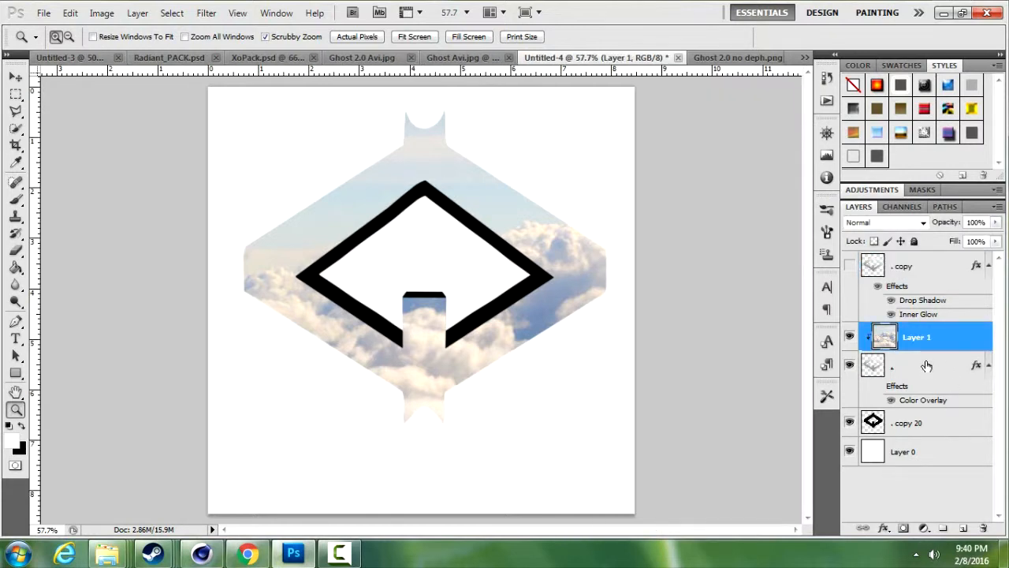
left_click(894, 363)
key("h")
double_click(895, 363)
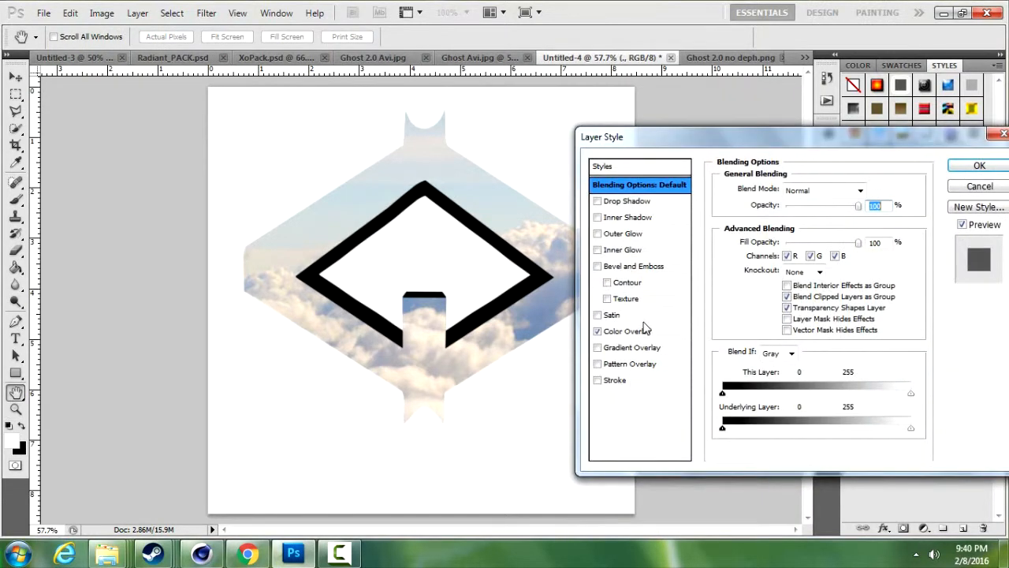
left_click(597, 332)
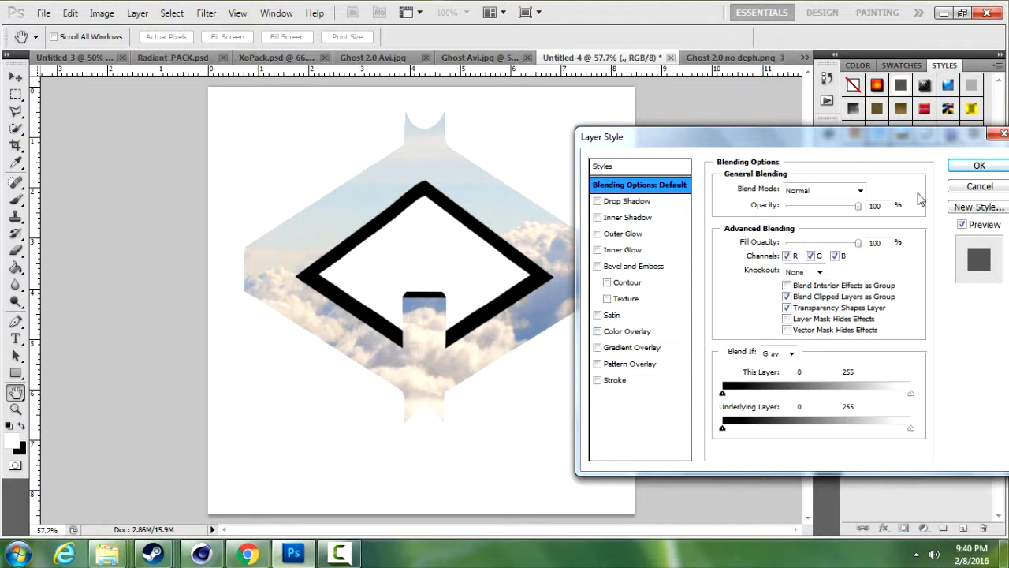
left_click(598, 250)
left_click(634, 250)
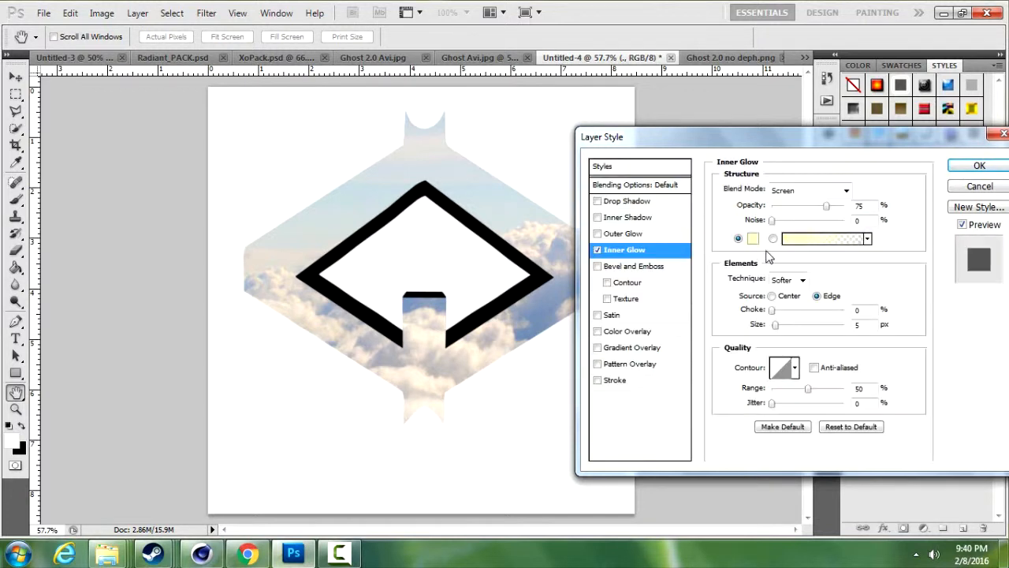
left_click(757, 238)
left_click(246, 105)
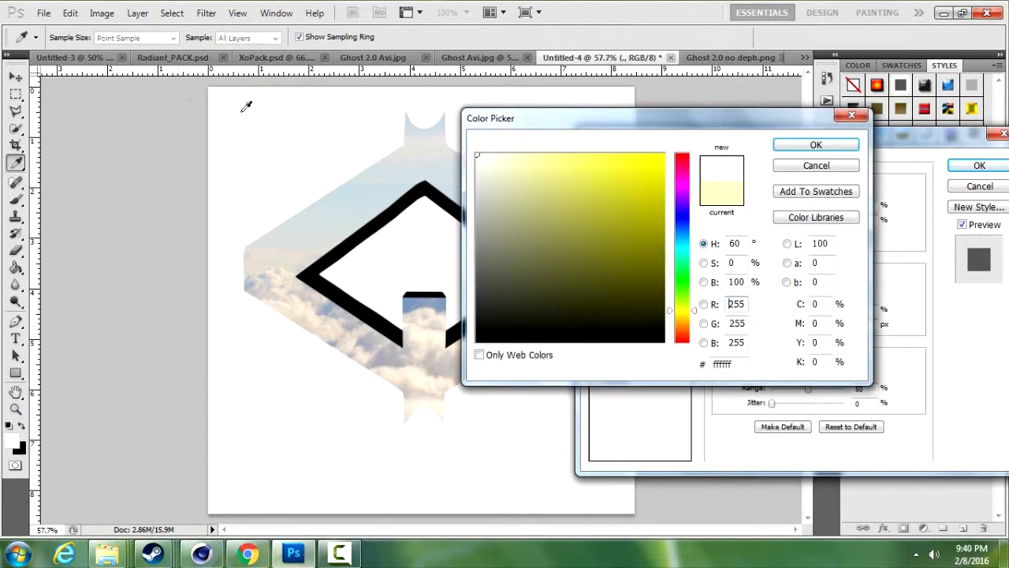
left_click(806, 145)
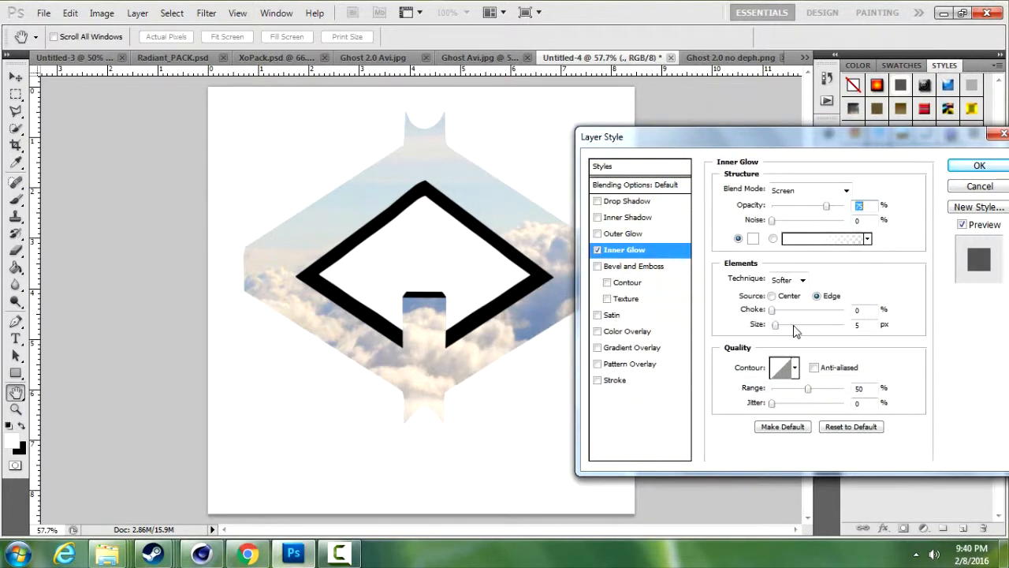
Step: Try the Inner Glow with Vivid Light blending, 0% choke and 250 px size, and cancel the layer style changes
left_click_drag(776, 328, 796, 326)
left_click(837, 192)
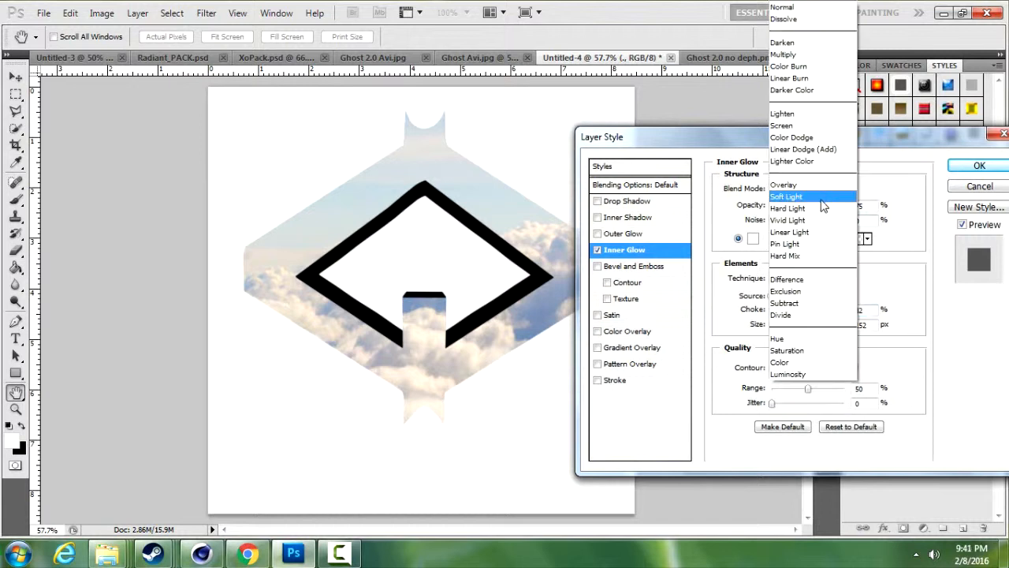
left_click(806, 222)
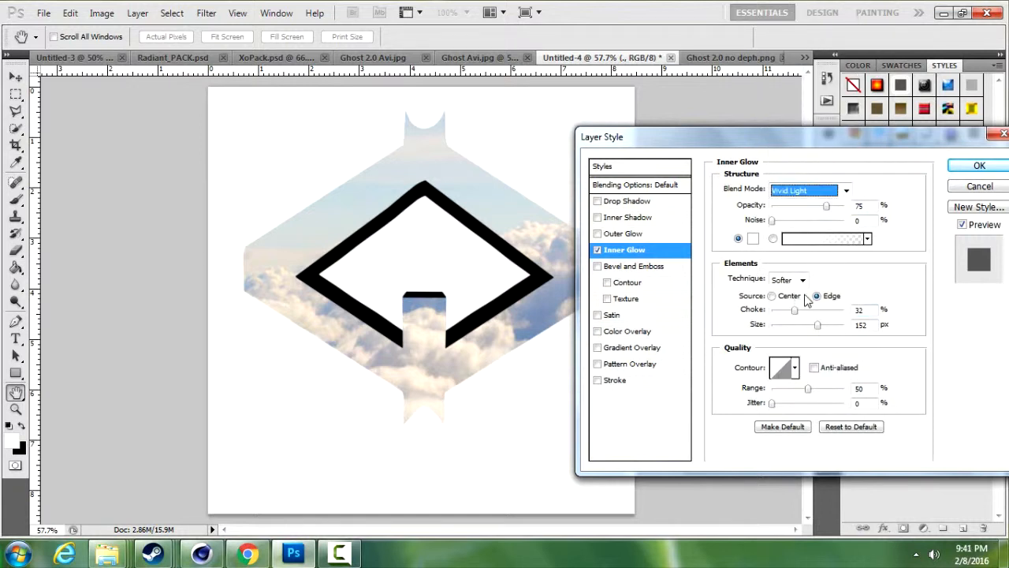
left_click_drag(816, 326, 741, 335)
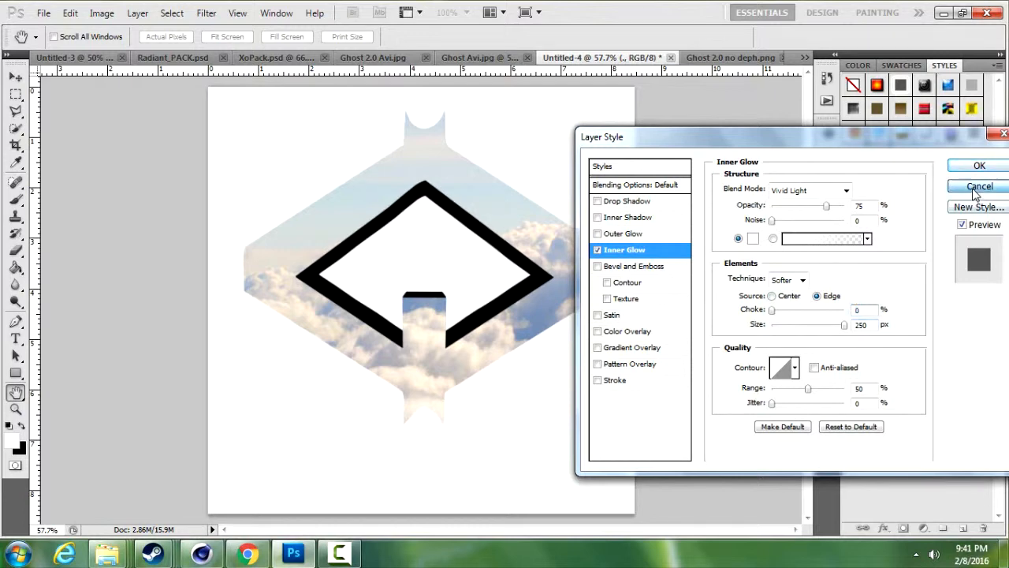
left_click(980, 186)
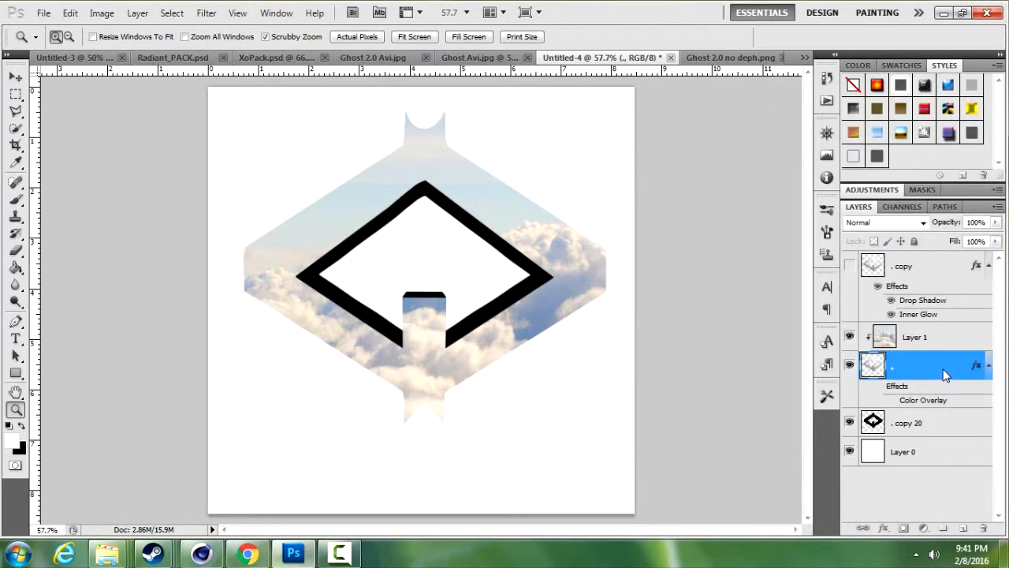
left_click(850, 365)
left_click(850, 366)
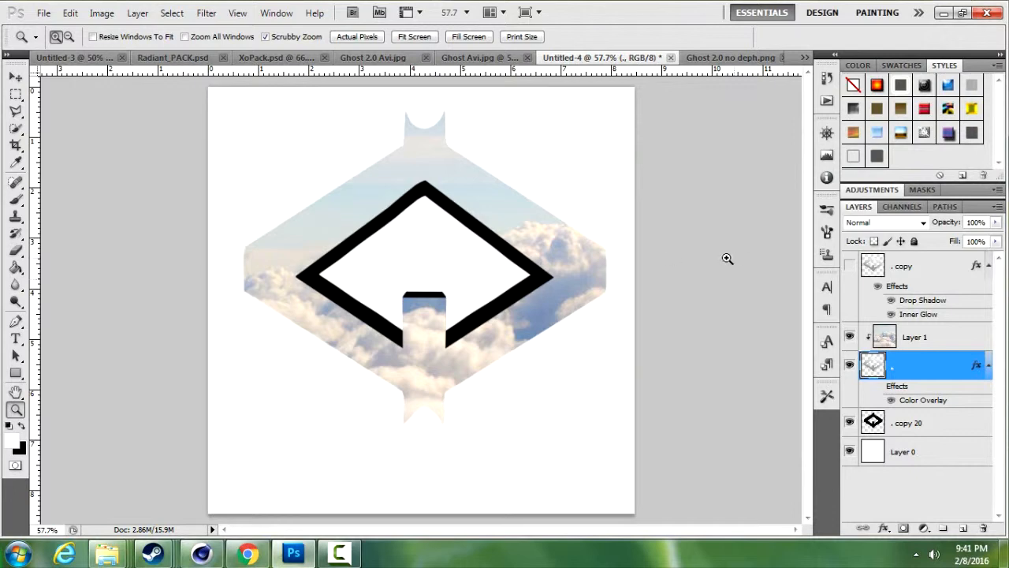
Step: Duplicate the cloud texture layer, Layer 1, and release the copy from its clipping mask
left_click(914, 337)
right_click(914, 337)
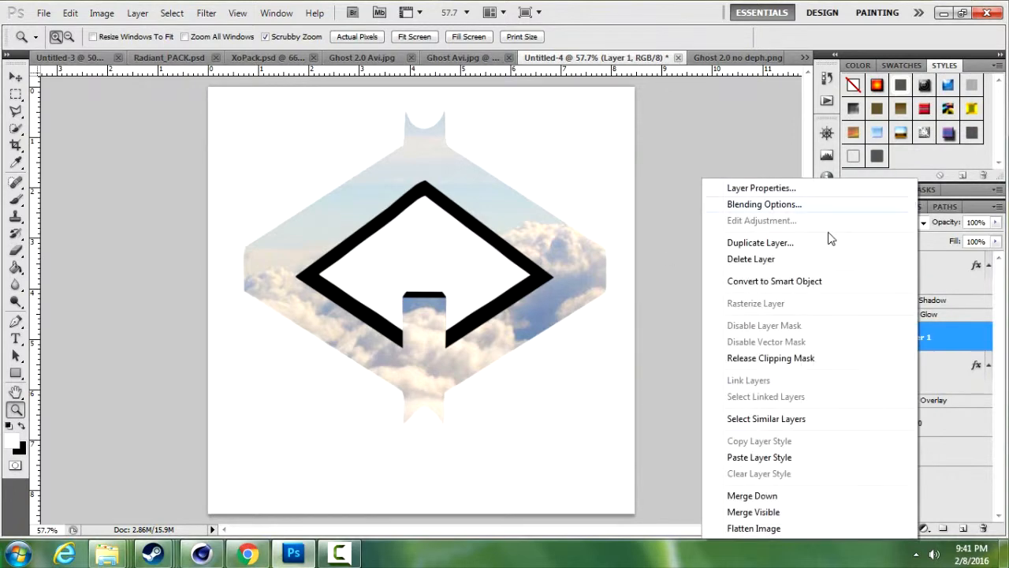
left_click(784, 242)
left_click(635, 168)
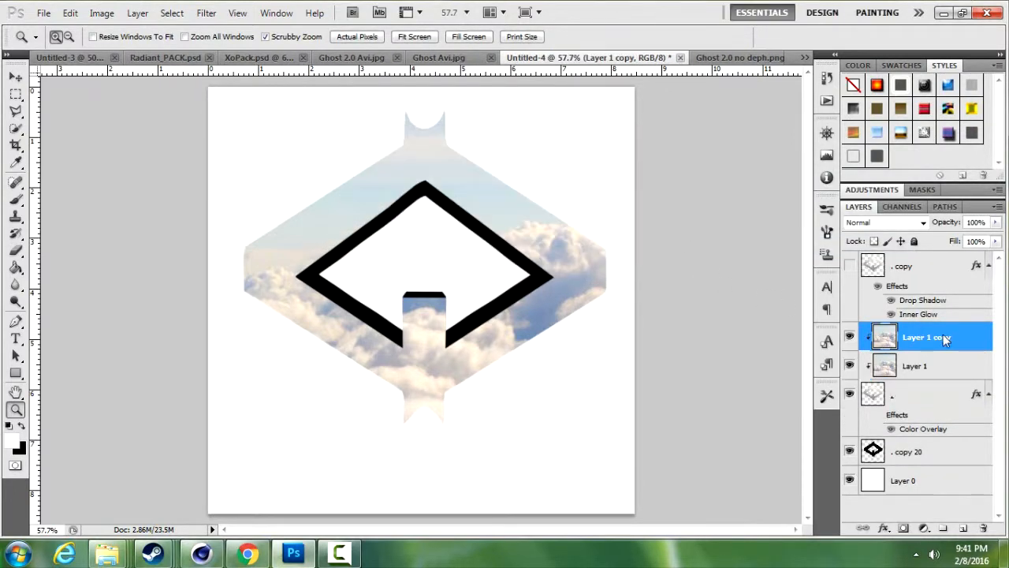
right_click(942, 337)
left_click(796, 355)
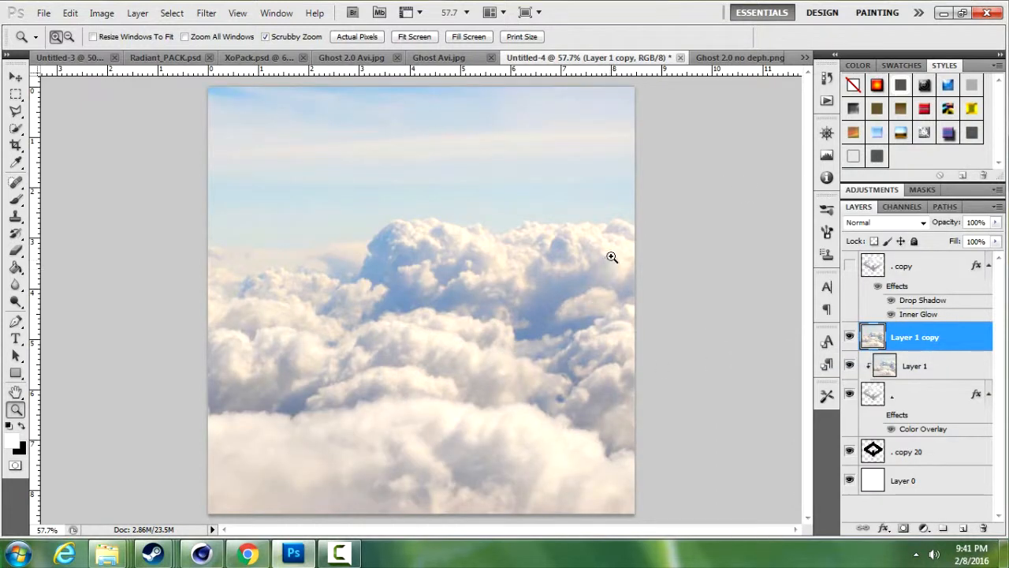
Step: Try erasing parts of the cloud copy over the logo with the 143 px Eraser
left_click(871, 390)
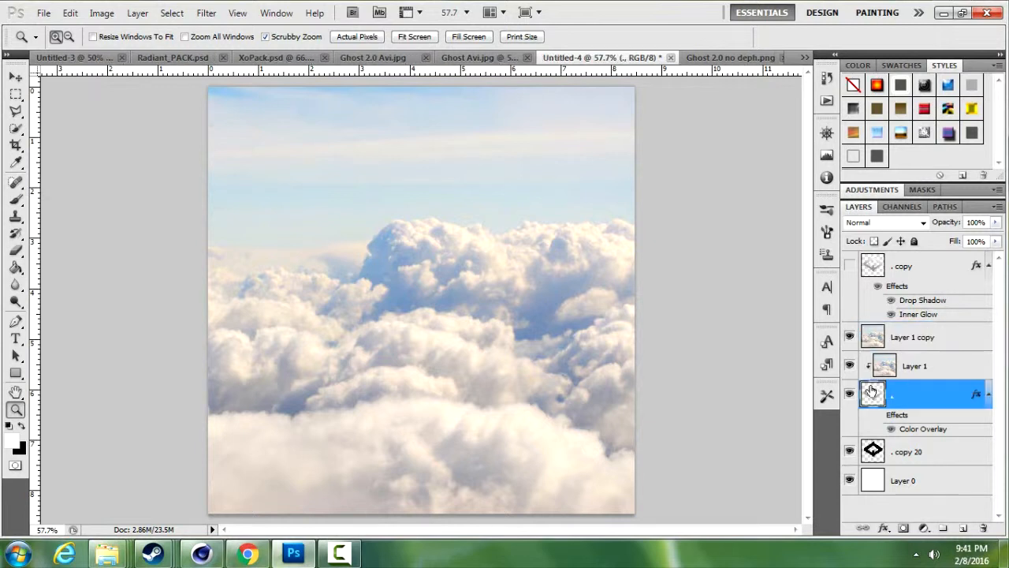
left_click(16, 250)
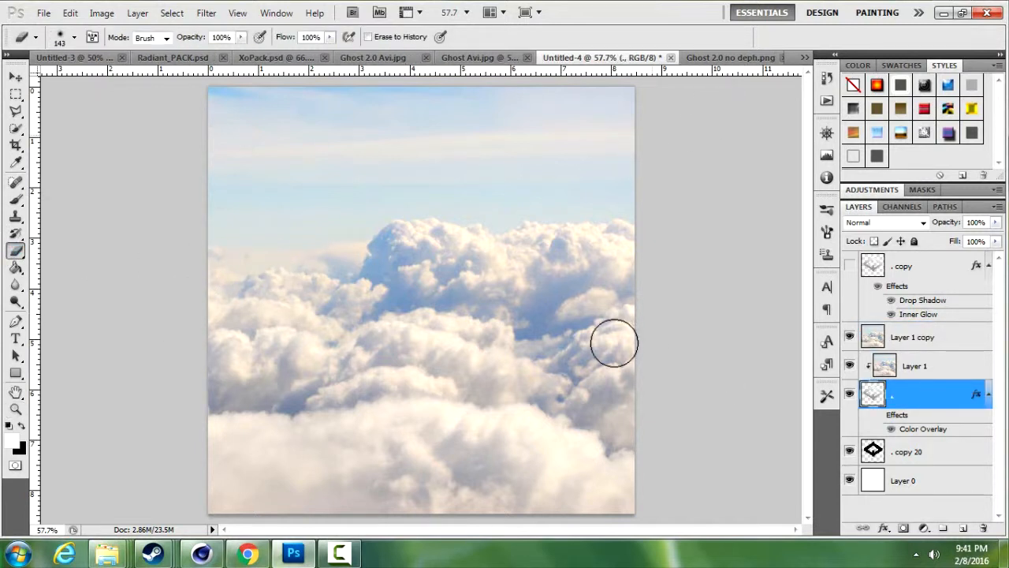
left_click(932, 335)
mouse_move(426, 201)
left_mouse_down()
mouse_move(410, 226)
mouse_move(592, 255)
mouse_move(462, 295)
mouse_move(442, 410)
left_mouse_up()
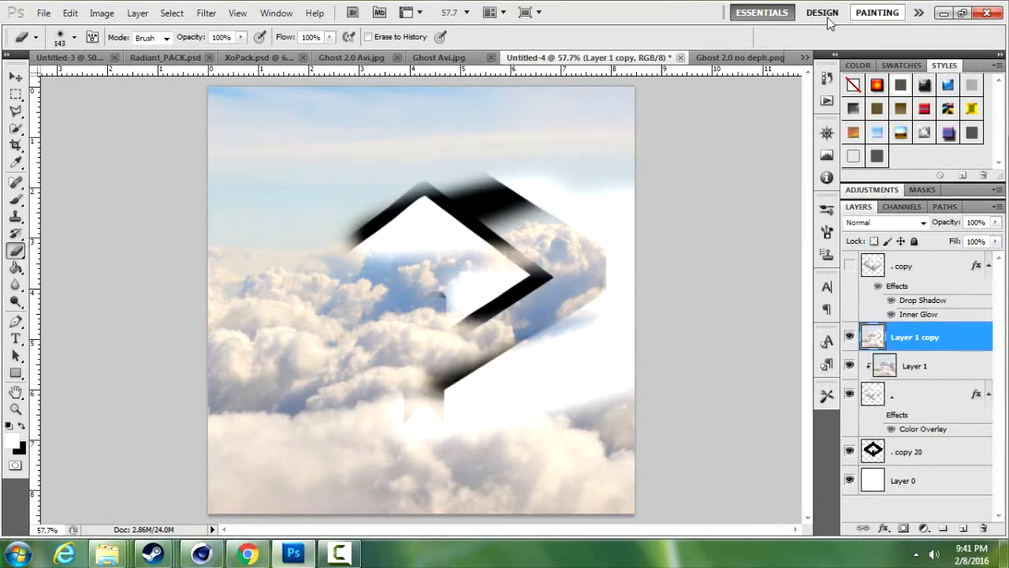
Step: Revert the document history to the Duplicate Layer state and release the cloud copy from its clipping mask again
left_click(816, 55)
left_click(627, 88)
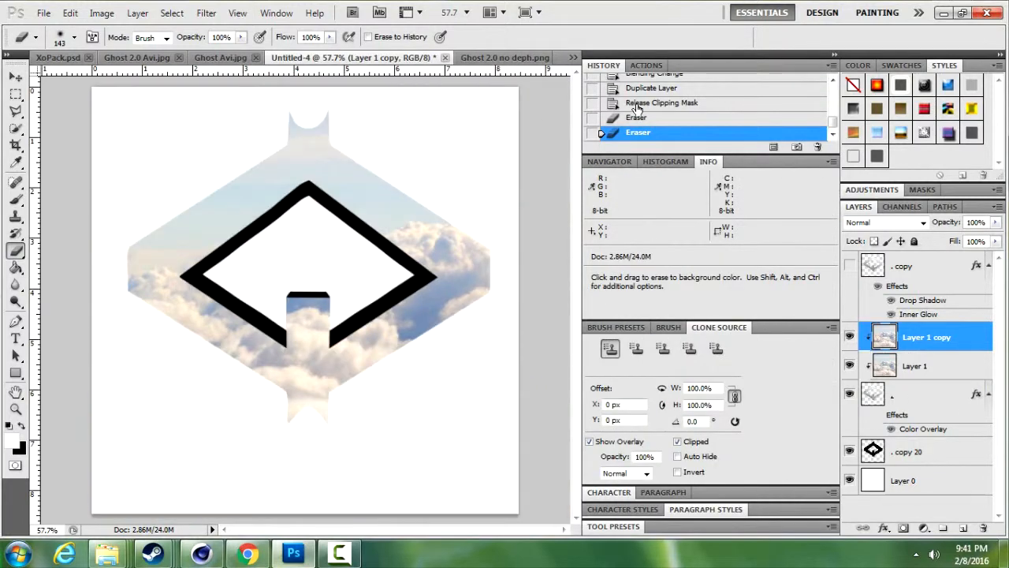
left_click(834, 54)
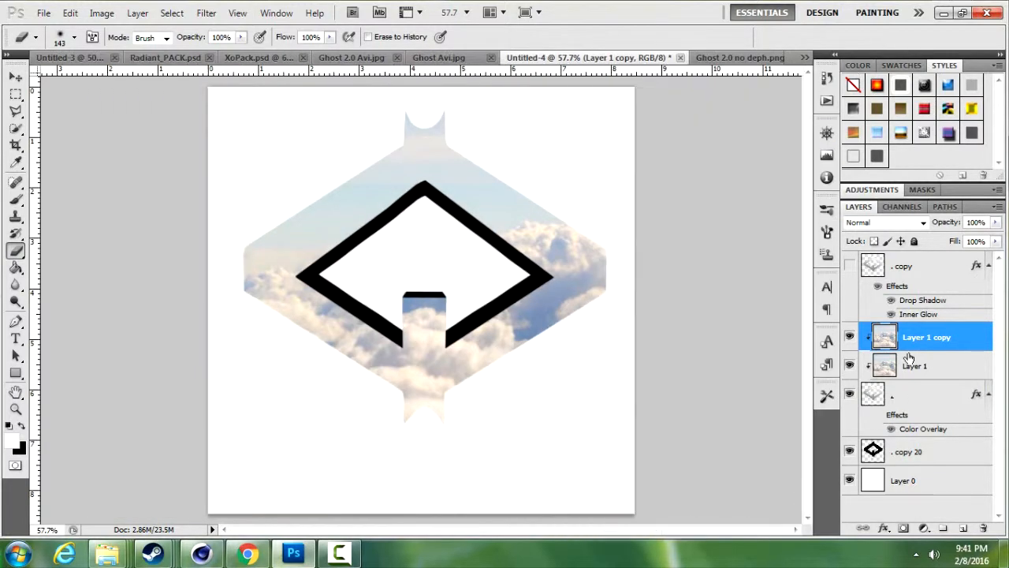
right_click(919, 364)
left_click(754, 358)
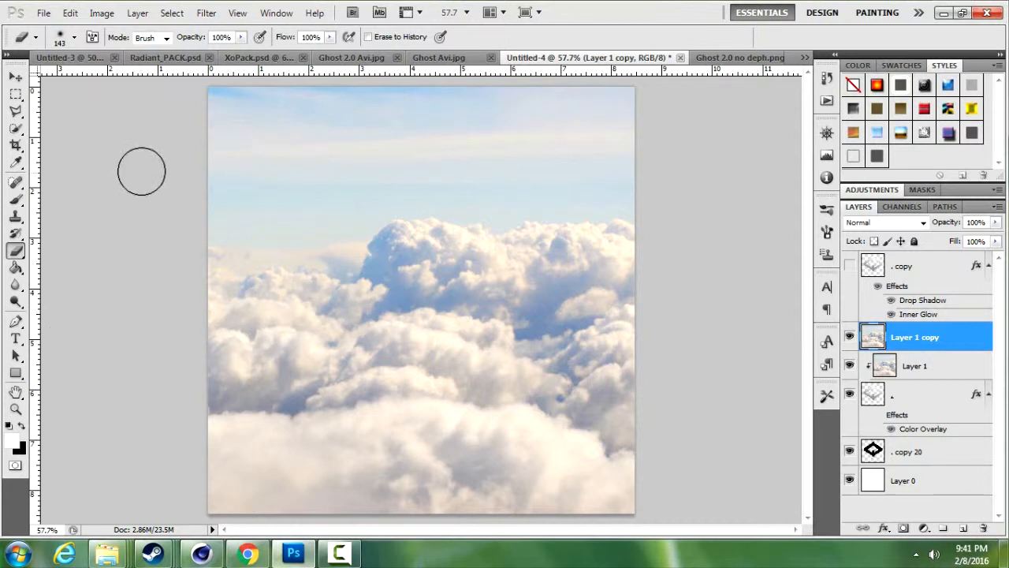
Step: Try erasing the clouds around the logo and inside the diamond on the cloud copy, and undo the erasing
mouse_move(63, 174)
left_mouse_down()
mouse_move(426, 190)
mouse_move(552, 225)
left_mouse_up()
mouse_move(599, 189)
left_mouse_down()
mouse_move(563, 394)
mouse_move(610, 297)
mouse_move(378, 295)
mouse_move(271, 414)
mouse_move(339, 371)
mouse_move(371, 261)
mouse_move(342, 450)
mouse_move(615, 438)
left_mouse_up()
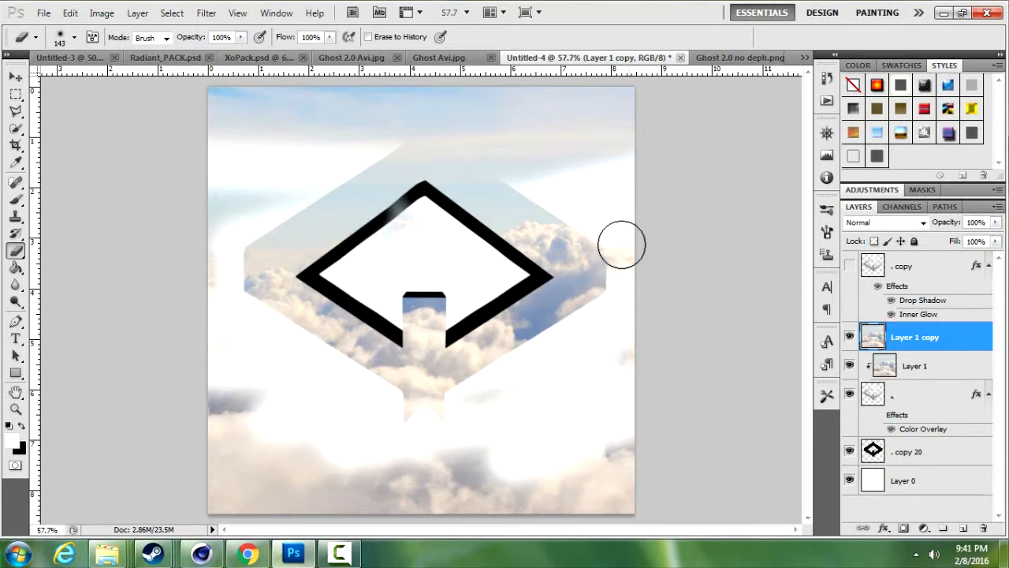
left_click_drag(455, 262, 704, 124)
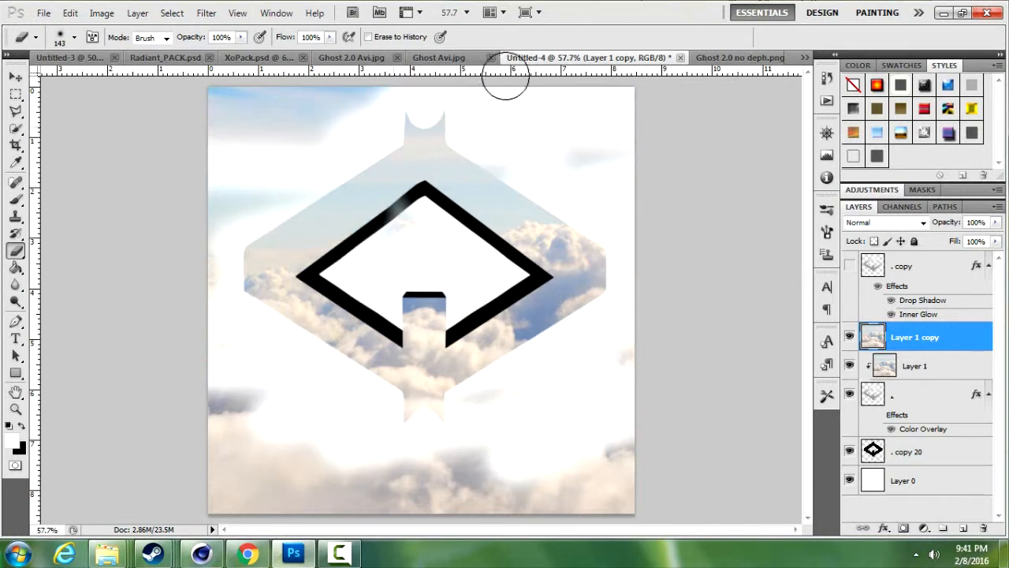
left_click_drag(316, 84, 244, 129)
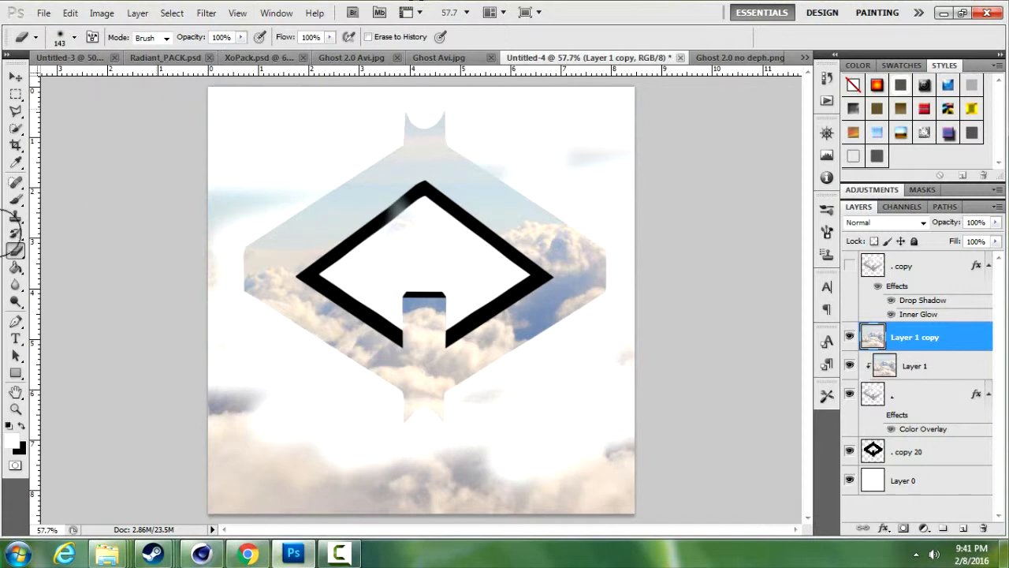
left_click(70, 14)
left_click(136, 28)
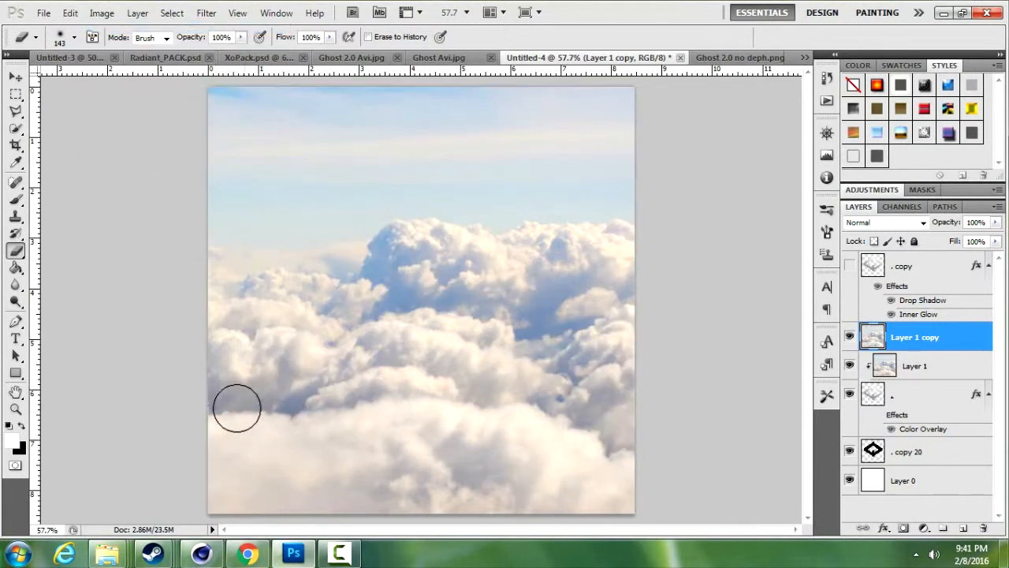
Step: Erase the cloud copy around the logo and inside the diamond, leaving clouds overlapping the black edge at its lower left
mouse_move(224, 477)
left_mouse_down()
mouse_move(509, 507)
mouse_move(349, 528)
mouse_move(744, 495)
mouse_move(724, 360)
mouse_move(457, 126)
mouse_move(304, 193)
mouse_move(263, 192)
mouse_move(541, 61)
mouse_move(415, 92)
mouse_move(319, 79)
mouse_move(399, 69)
mouse_move(153, 201)
left_mouse_up()
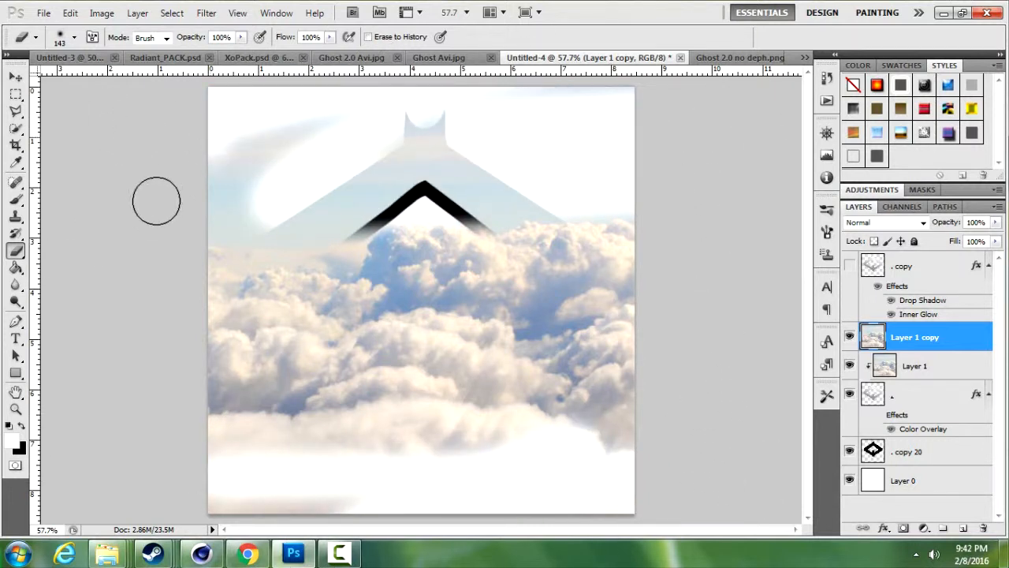
mouse_move(324, 239)
left_mouse_down()
mouse_move(724, 234)
mouse_move(793, 307)
mouse_move(696, 458)
mouse_move(287, 465)
mouse_move(497, 332)
mouse_move(432, 397)
mouse_move(412, 401)
mouse_move(401, 373)
mouse_move(273, 388)
mouse_move(243, 319)
mouse_move(191, 329)
mouse_move(211, 238)
mouse_move(208, 329)
mouse_move(243, 268)
mouse_move(227, 281)
mouse_move(278, 335)
mouse_move(281, 382)
mouse_move(345, 457)
mouse_move(257, 490)
mouse_move(352, 504)
mouse_move(623, 391)
mouse_move(606, 414)
mouse_move(642, 348)
mouse_move(625, 313)
mouse_move(549, 341)
left_mouse_up()
mouse_move(425, 382)
left_mouse_down()
mouse_move(306, 366)
mouse_move(228, 335)
mouse_move(212, 310)
mouse_move(214, 424)
left_mouse_up()
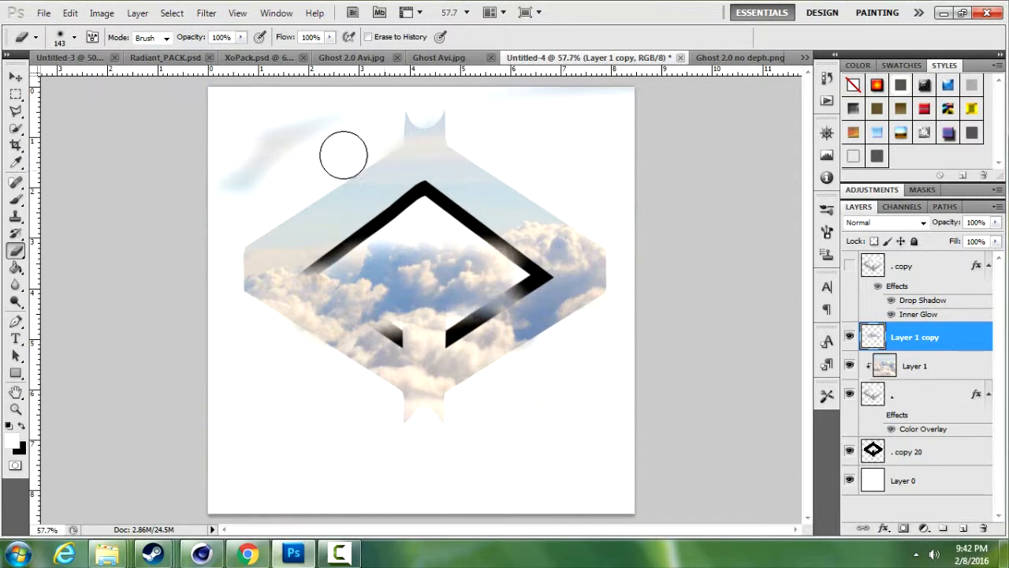
mouse_move(342, 153)
left_mouse_down()
mouse_move(222, 140)
mouse_move(229, 185)
left_mouse_up()
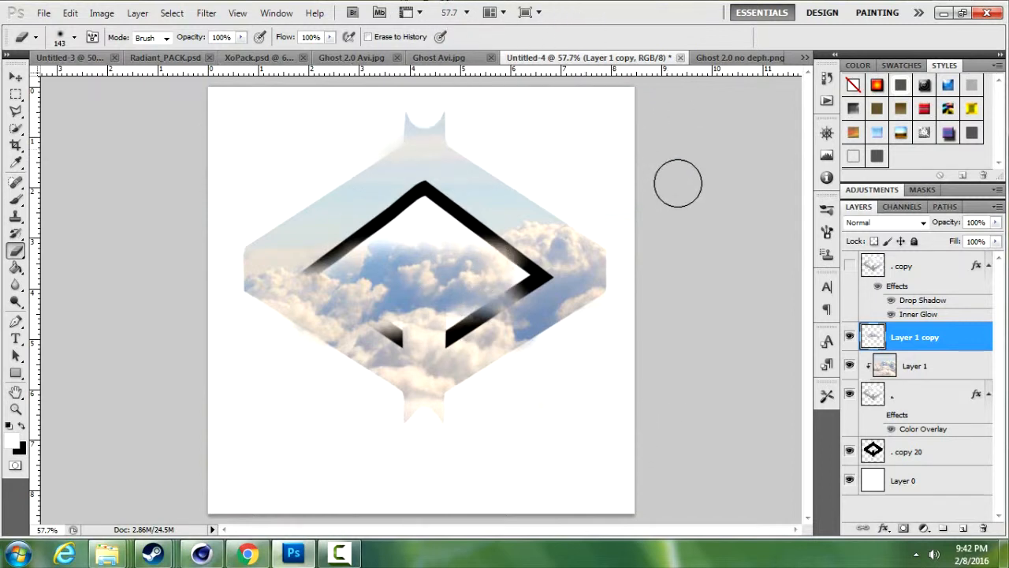
mouse_move(492, 267)
left_mouse_down()
mouse_move(371, 254)
mouse_move(412, 244)
mouse_move(444, 250)
mouse_move(484, 280)
mouse_move(415, 275)
mouse_move(415, 316)
left_mouse_up()
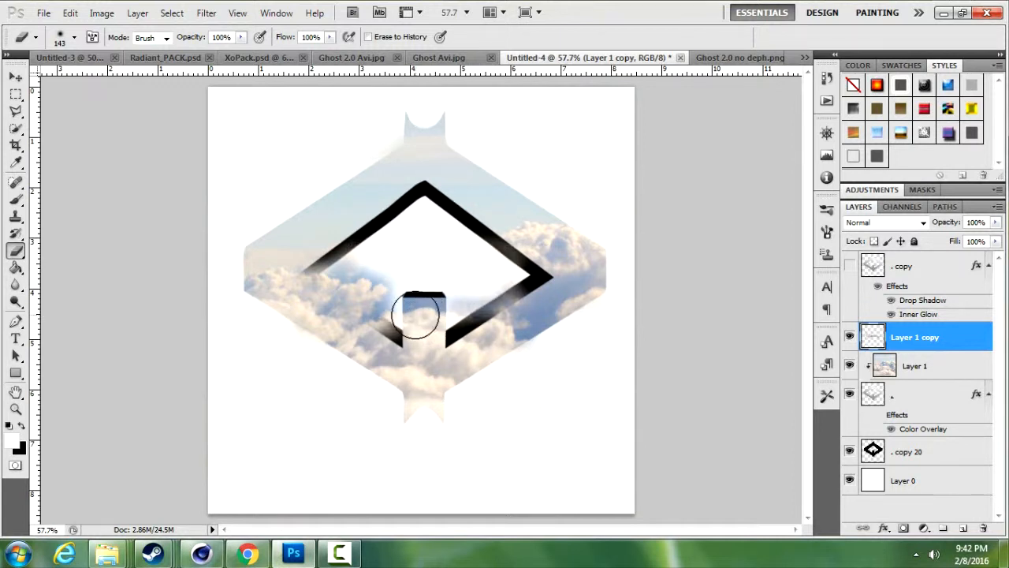
left_click_drag(347, 246, 426, 273)
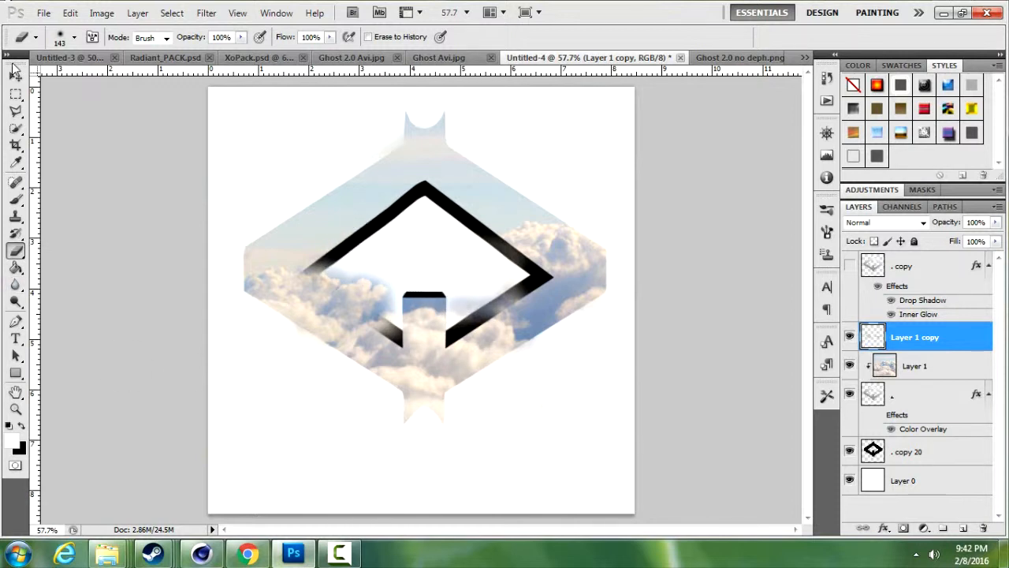
Step: Compare the logo with and without the erased cloud copy by toggling the visibility of Layer 1 copy
left_click(16, 77)
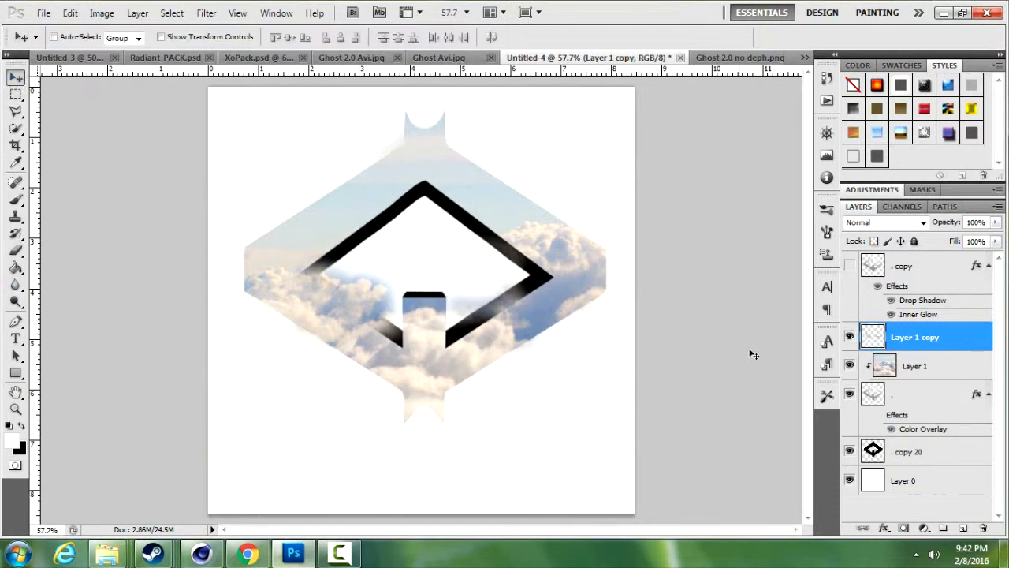
left_click(849, 337)
left_click(850, 337)
left_click(15, 268)
left_click(15, 249)
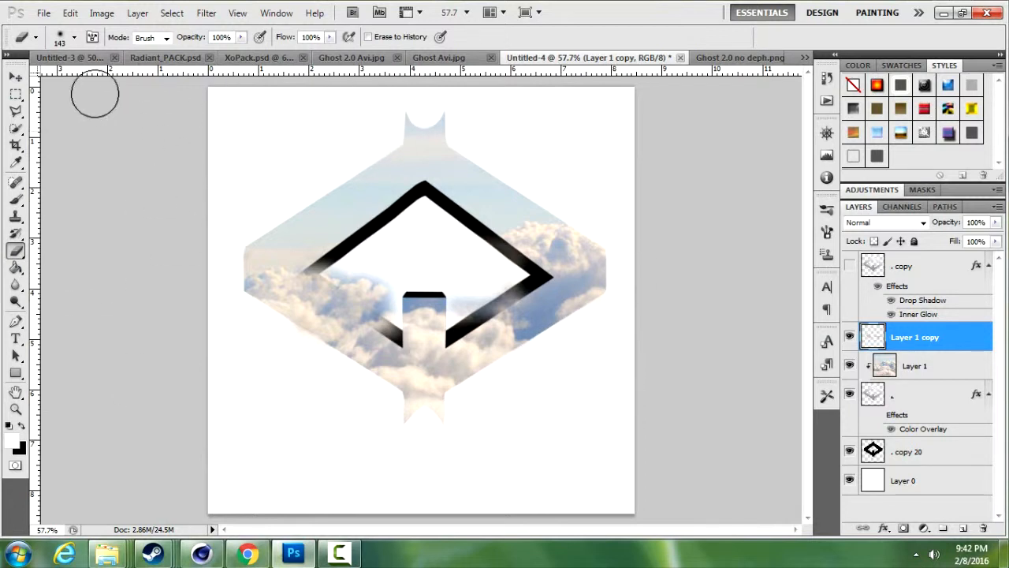
left_click(15, 74)
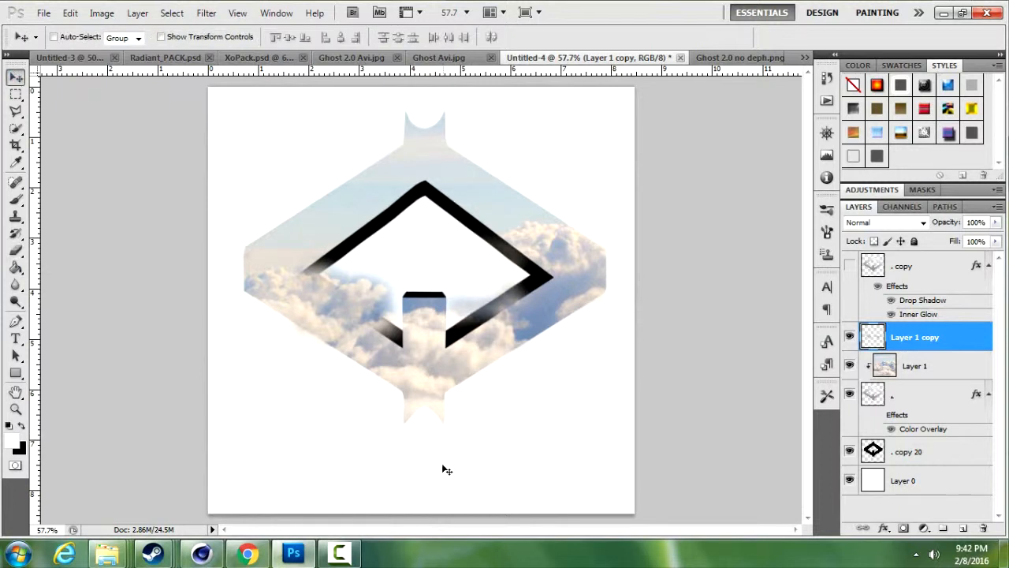
left_click(849, 337)
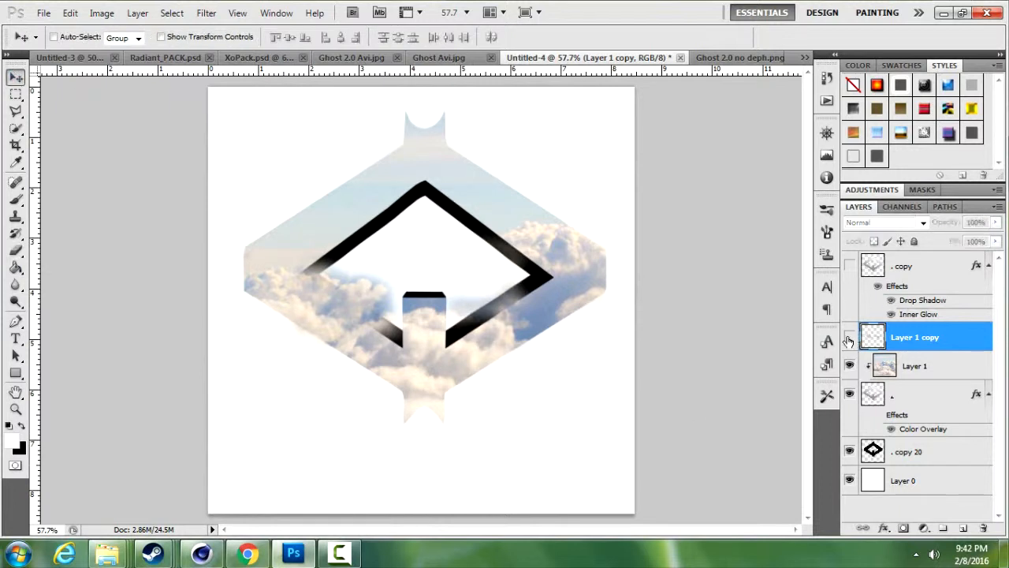
left_click(849, 338)
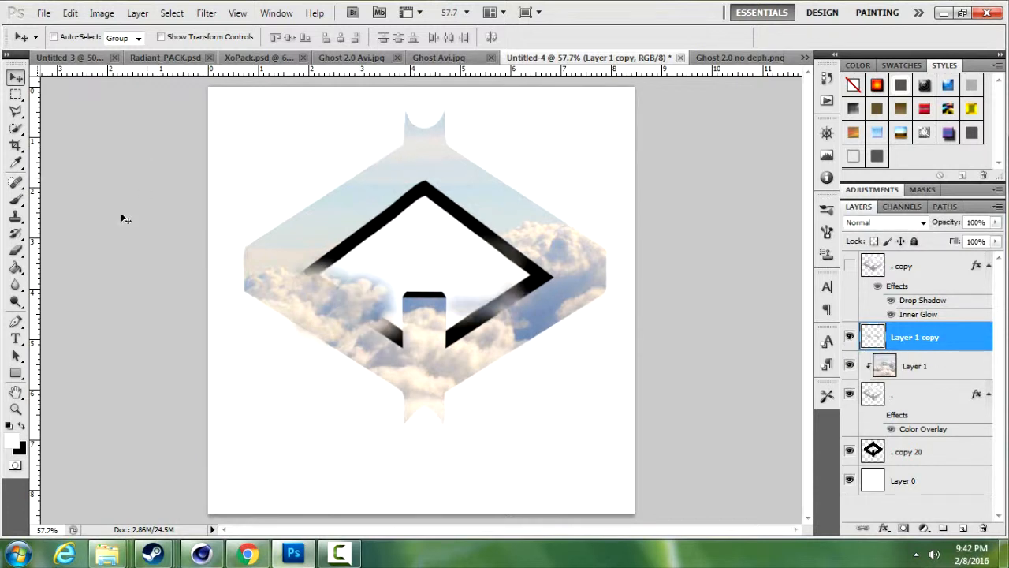
Step: Erase the leftover cloud haze along the lower-right inner edge of the diamond on the cloud copy
left_click(15, 249)
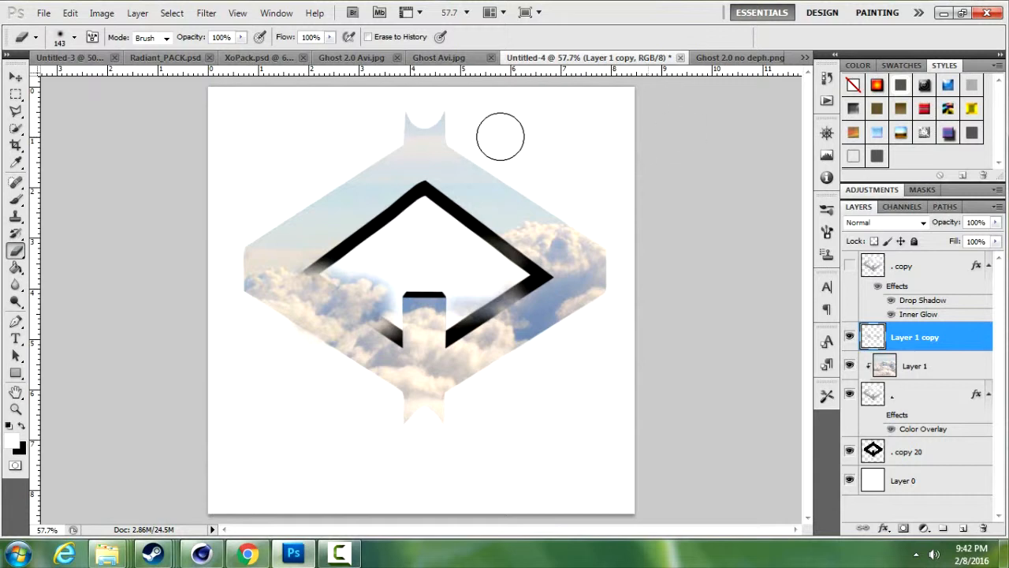
left_click(15, 76)
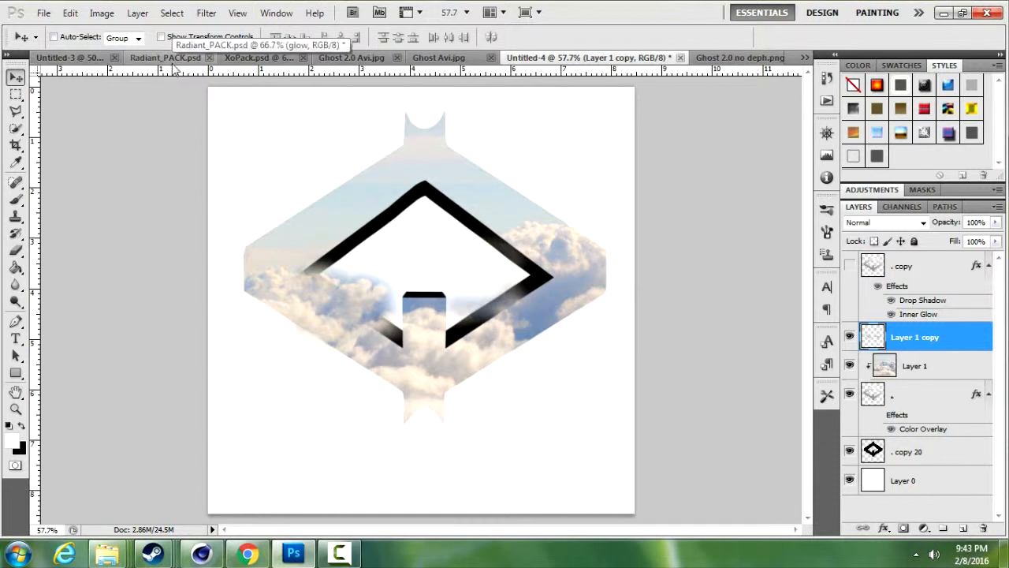
left_click(15, 250)
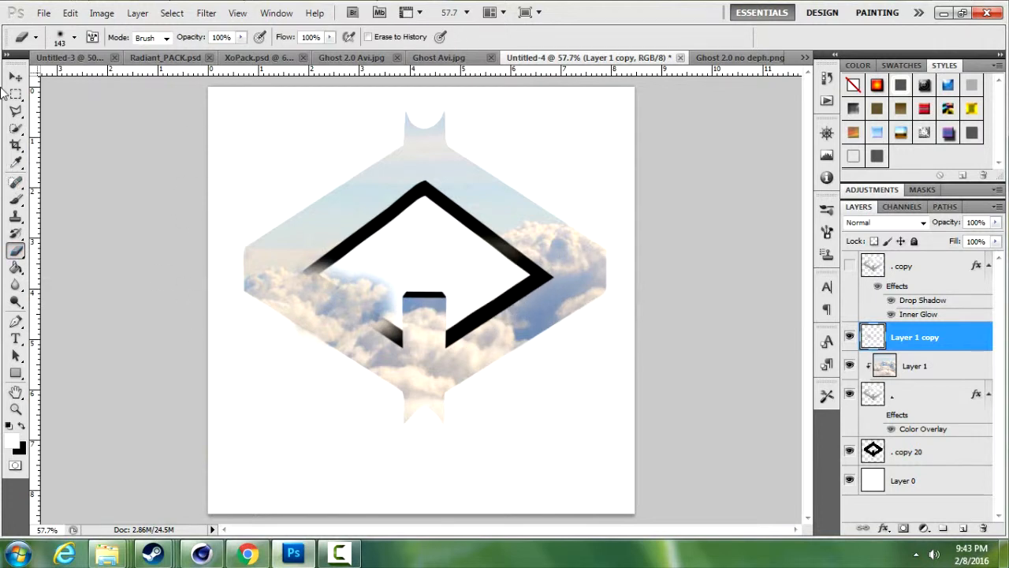
left_click(15, 77)
Step: In Radiant_PACK.psd, show Layer 31 and move its reaper figure slightly down and to the right on the canvas
left_click(165, 58)
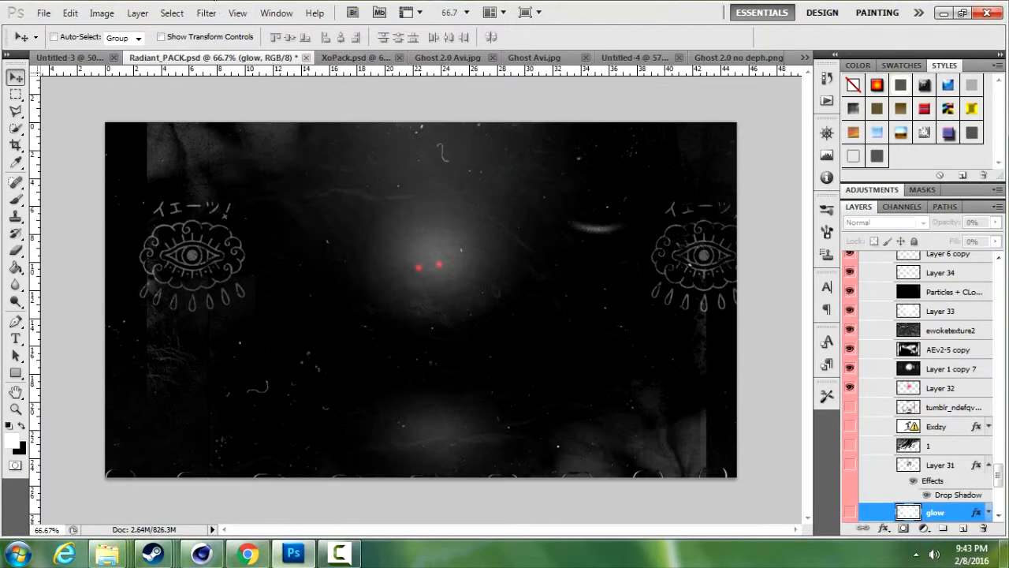
mouse_move(1001, 471)
left_mouse_down()
mouse_move(1002, 504)
mouse_move(998, 446)
mouse_move(1005, 507)
mouse_move(1000, 461)
mouse_move(1003, 483)
left_mouse_up()
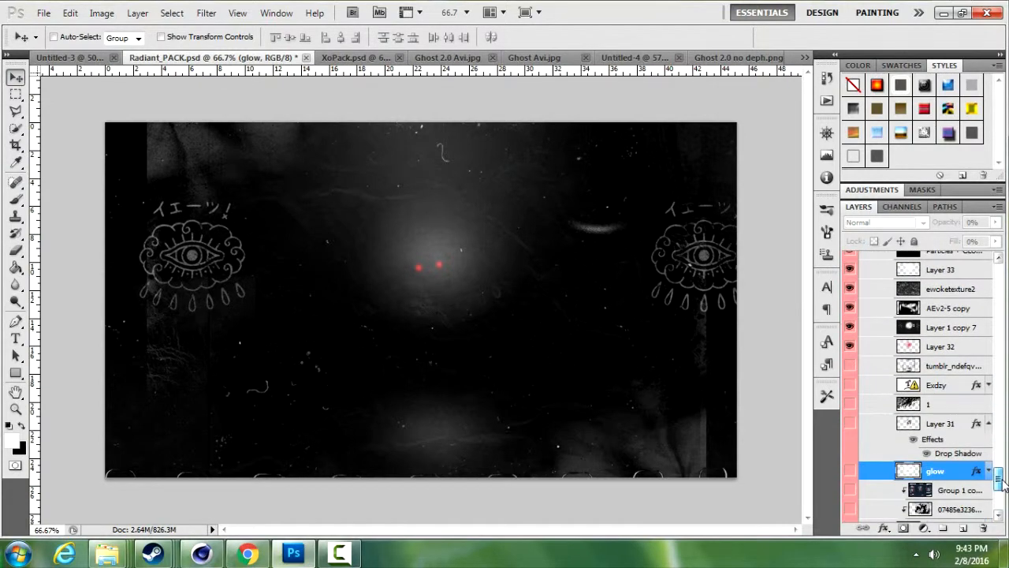
left_click(851, 389)
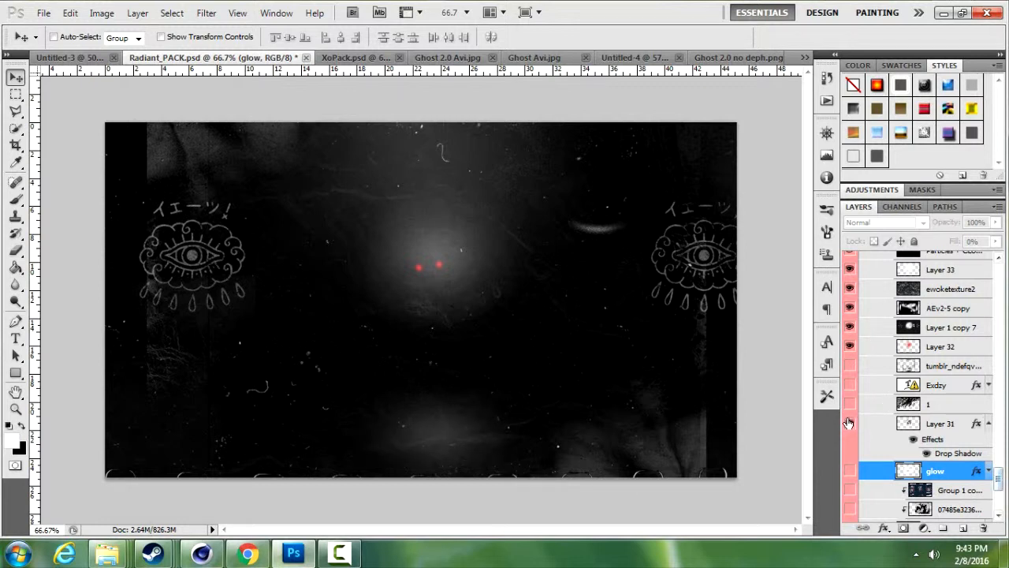
left_click(848, 423)
left_click(905, 426)
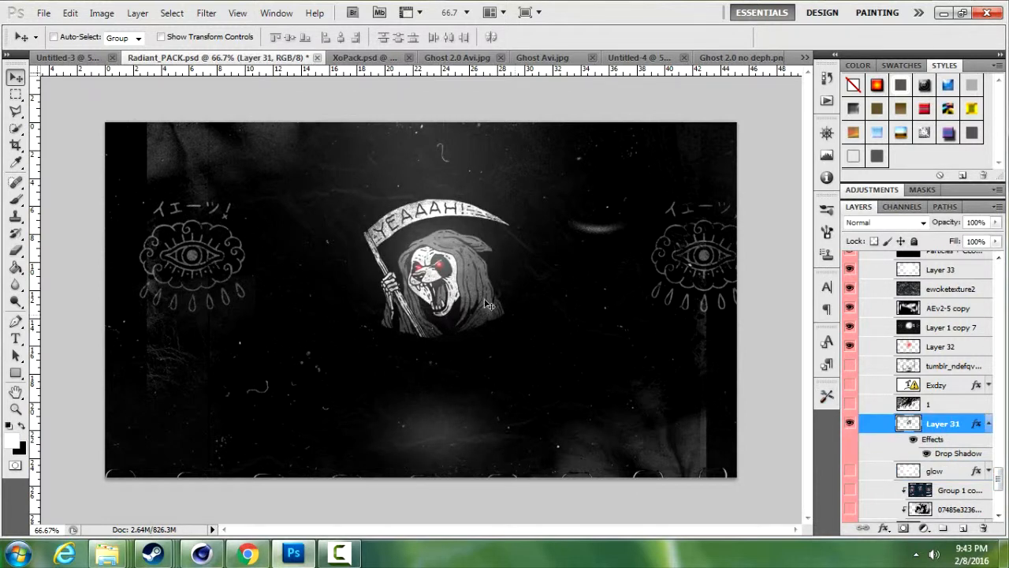
left_click_drag(457, 282, 485, 304)
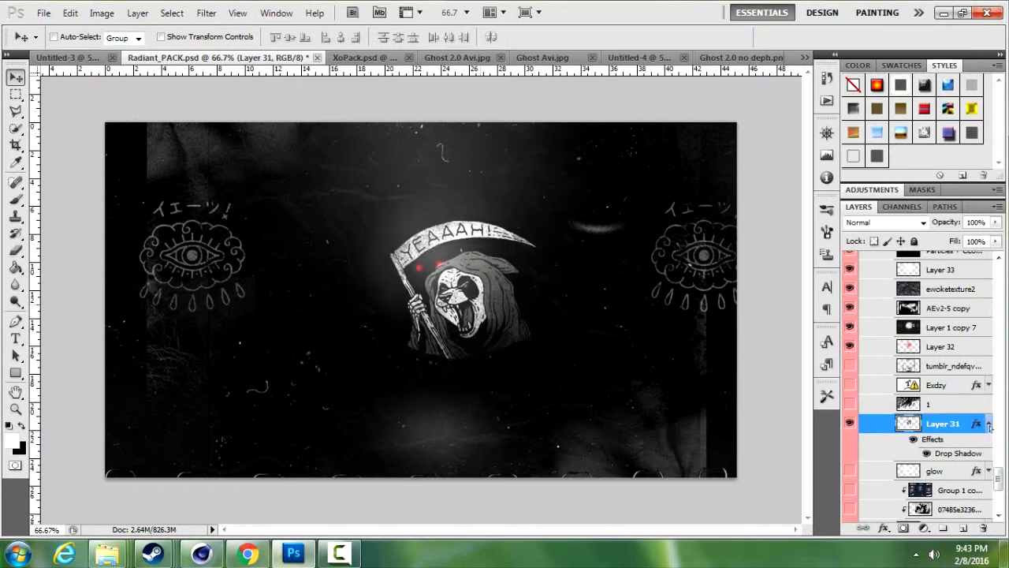
Step: Expand the Random PSD group and its x subgroup inside SUPRISE PSDs, and show the Random PSD artwork
left_click_drag(998, 477, 1005, 449)
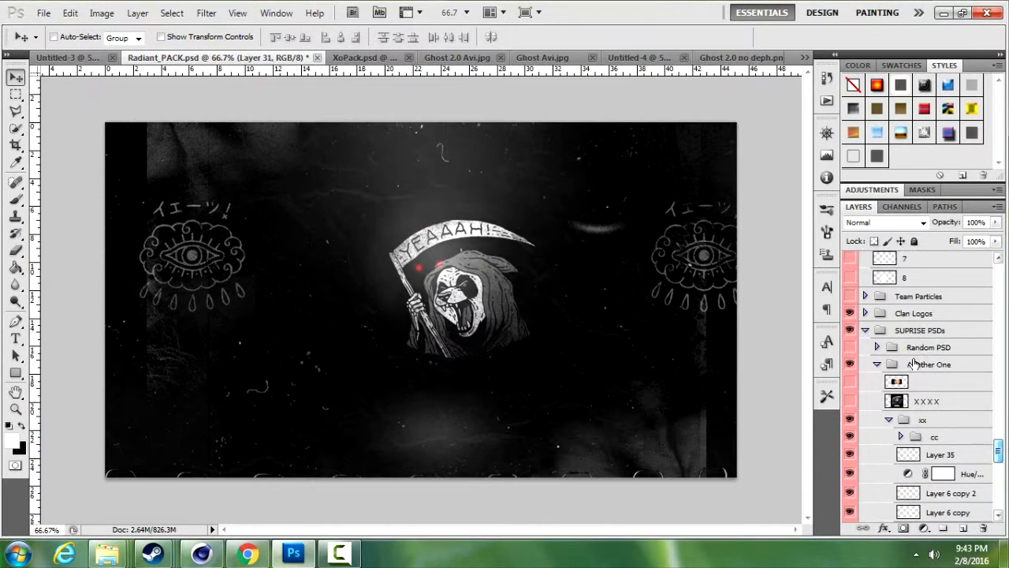
left_click(877, 348)
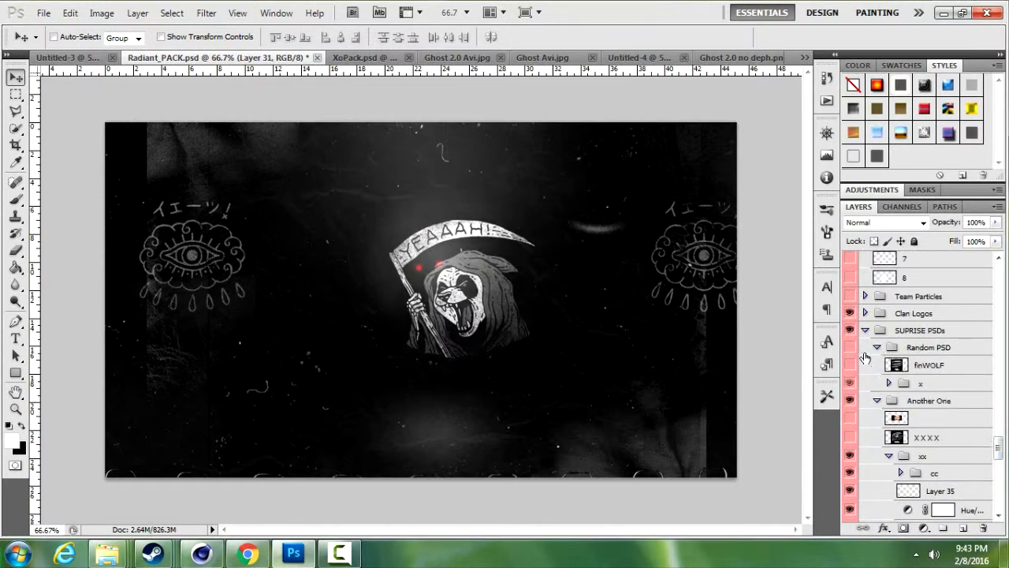
left_click(888, 383)
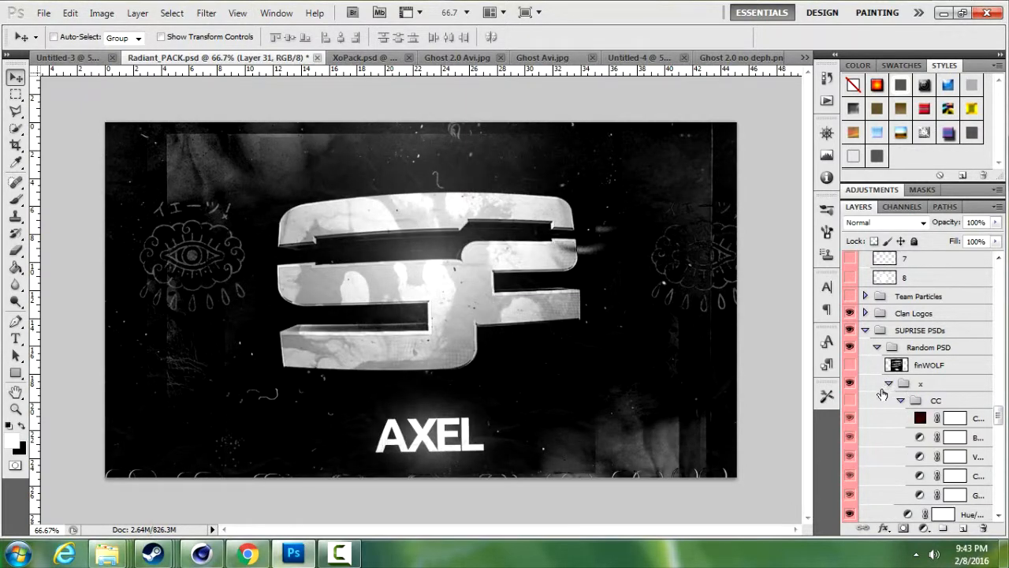
left_click(849, 383)
Step: Select Layer 1 copy above the D layer in the x subgroup and make it visible
left_click_drag(999, 417, 999, 446)
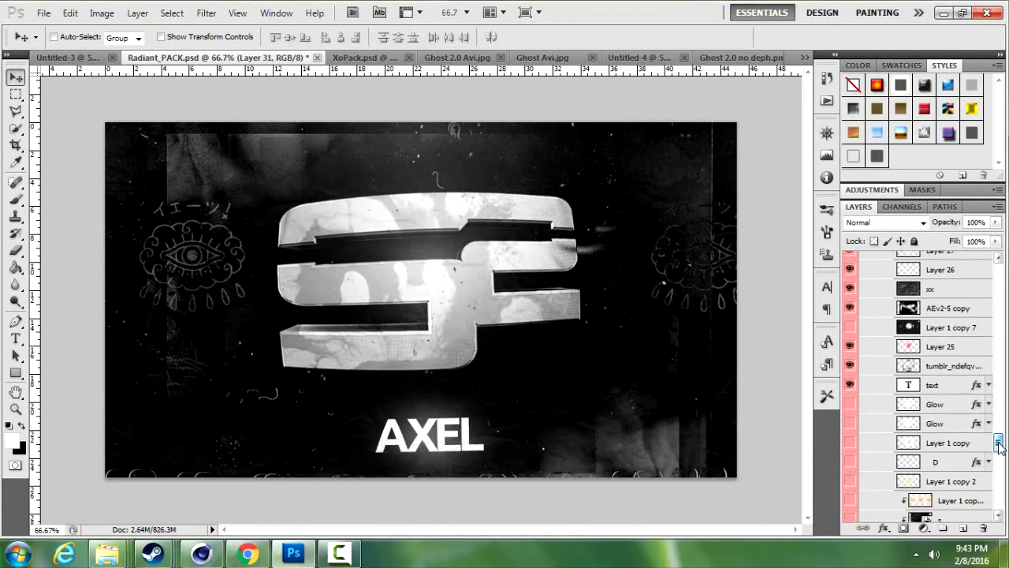
left_click(861, 447)
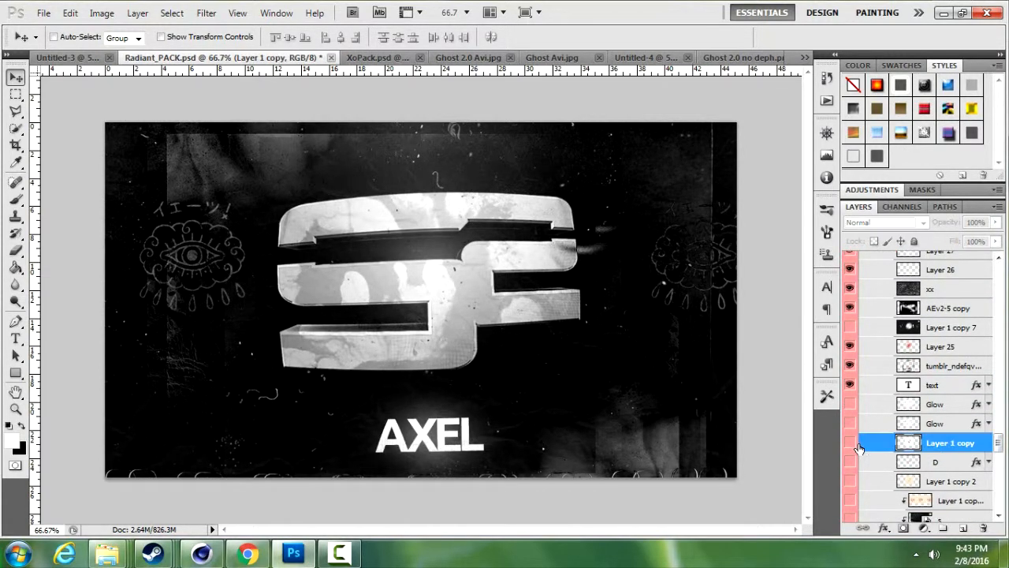
left_click(852, 446)
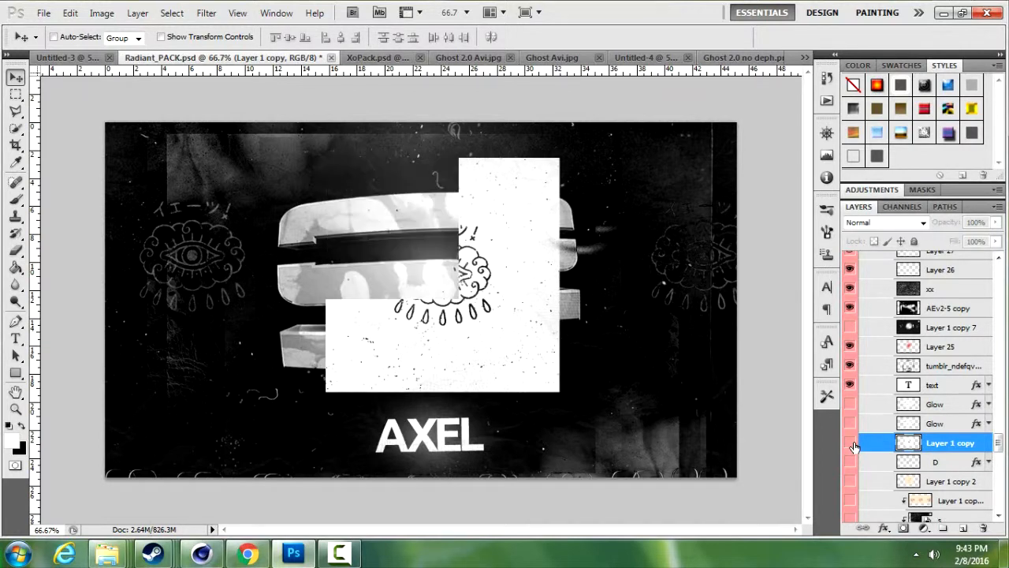
Step: Try clipping Layer 1 copy to the D layer beneath it, and undo the clipping mask
right_click(934, 449)
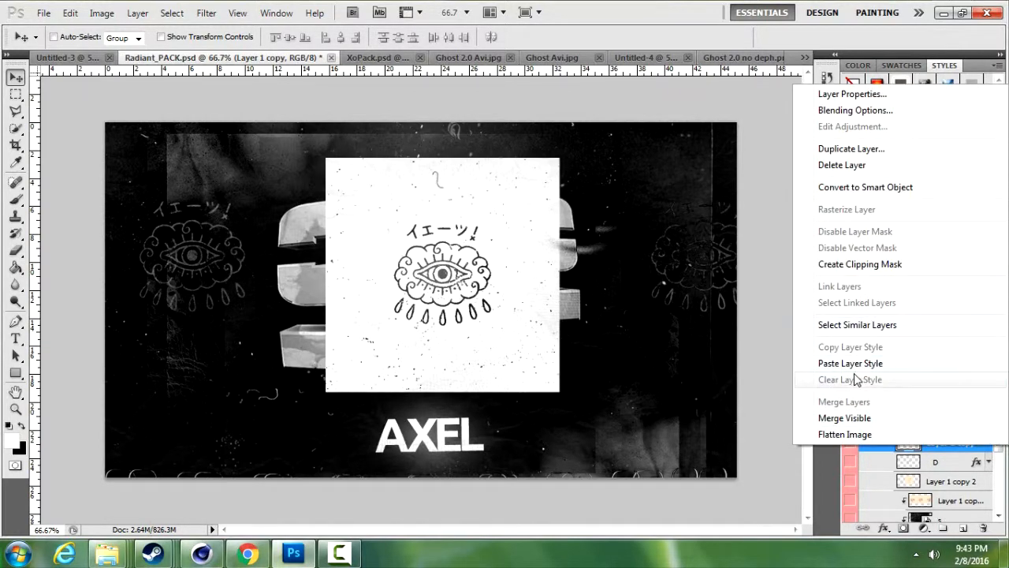
left_click(858, 265)
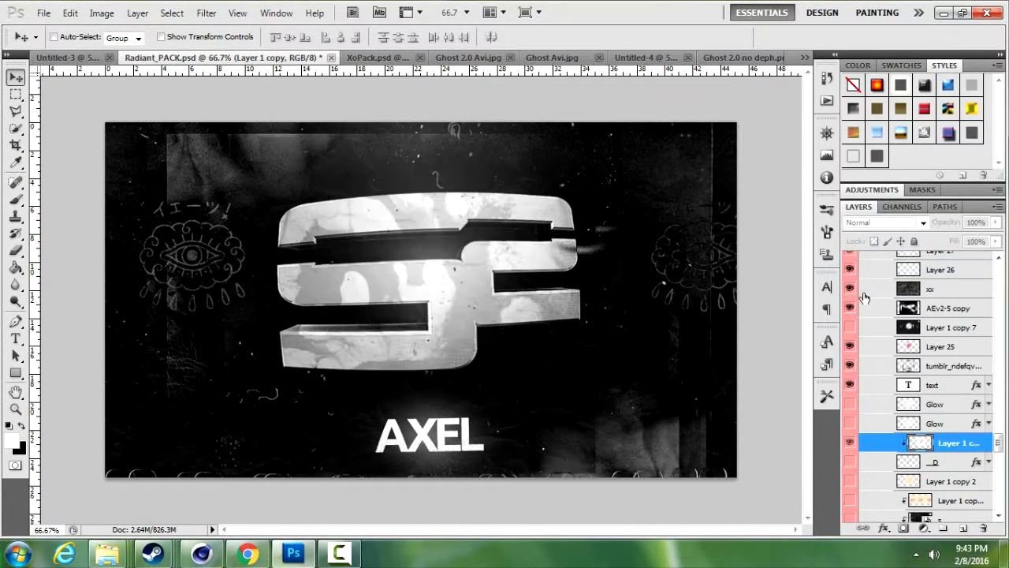
left_click(77, 14)
left_click(122, 29)
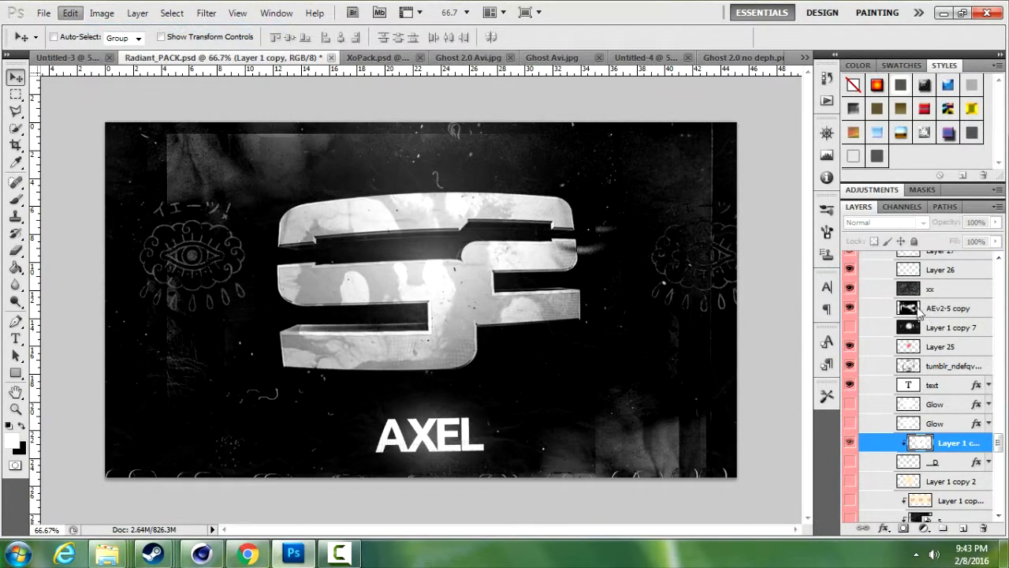
Step: Copy the 07485e32368477 texture layer from above the 3d layer into Untitled-4 and place it over the logo
scroll(998, 456, "down", 5)
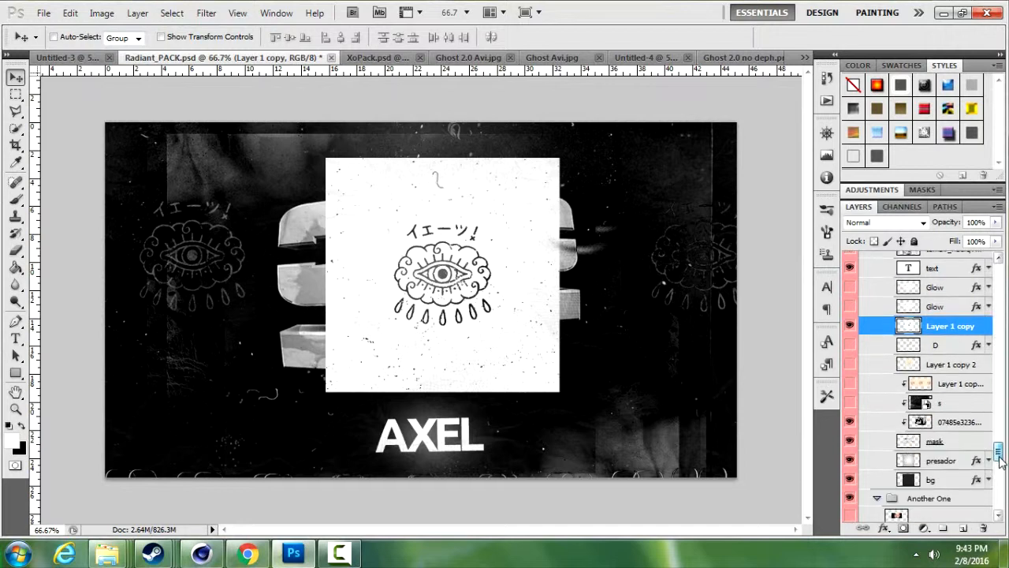
left_click_drag(999, 461, 999, 506)
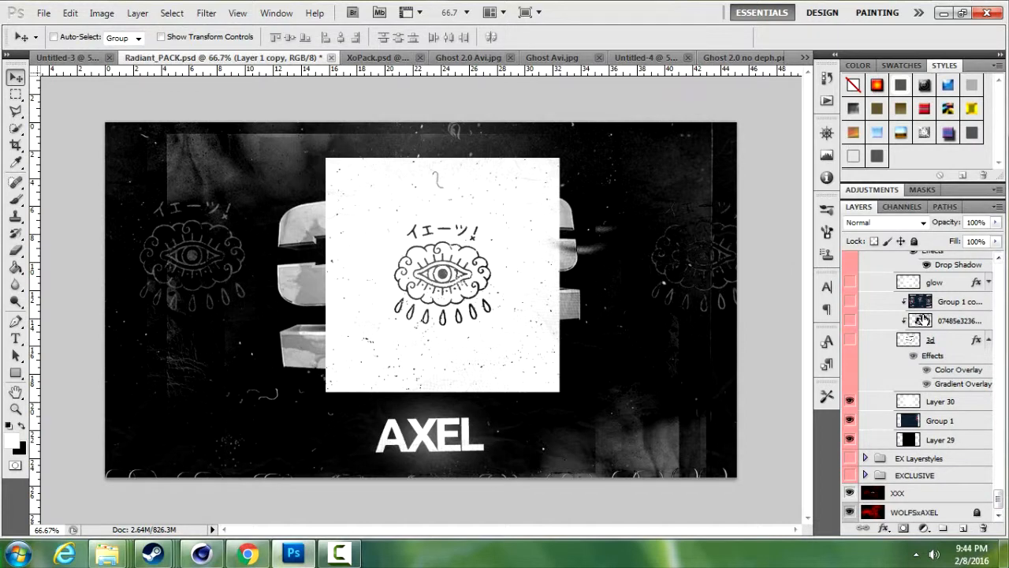
left_click(921, 319)
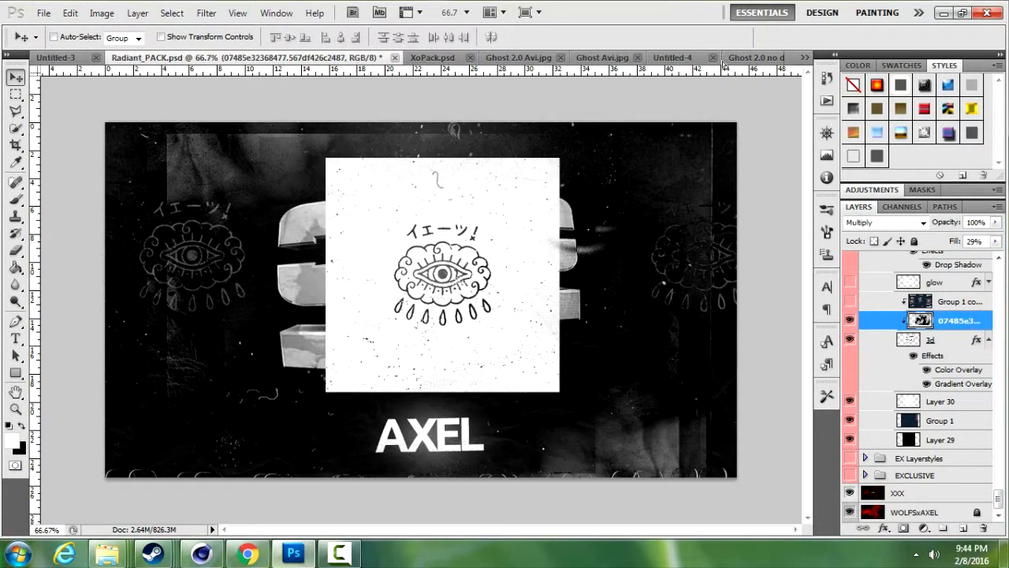
left_click_drag(682, 60, 479, 254)
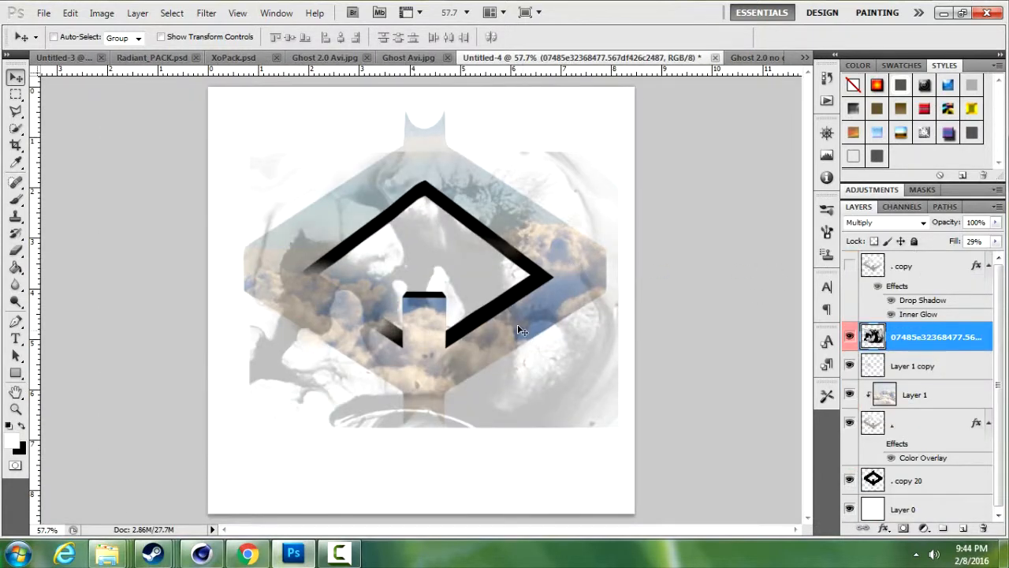
left_click_drag(519, 329, 517, 295)
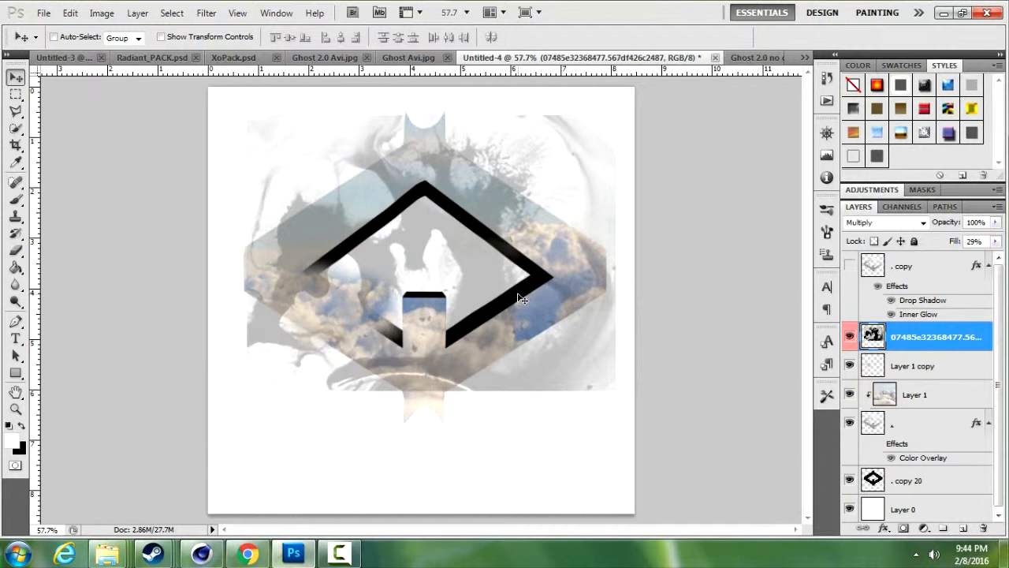
Step: Scale the texture layer proportionally to 115.23% and position it across the full canvas width over the logo
key("ctrl+t")
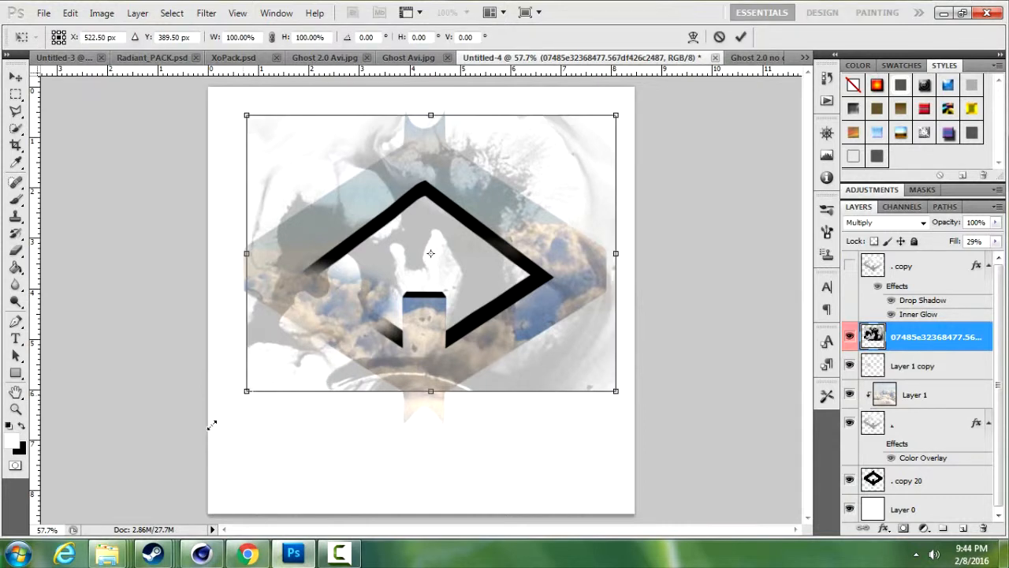
left_click_drag(211, 425, 186, 440)
left_click(272, 37)
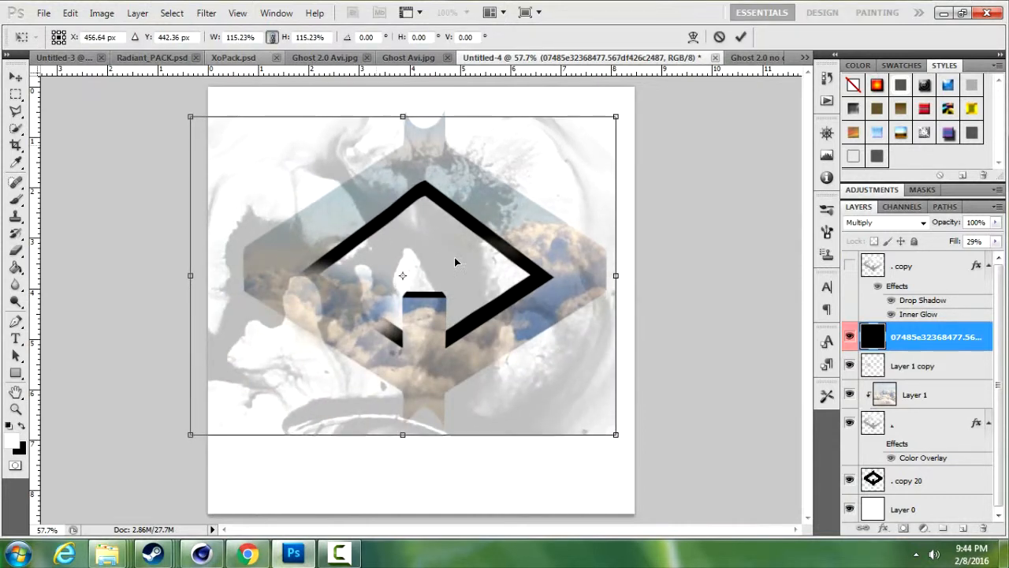
left_click_drag(520, 302, 538, 289)
key("Return")
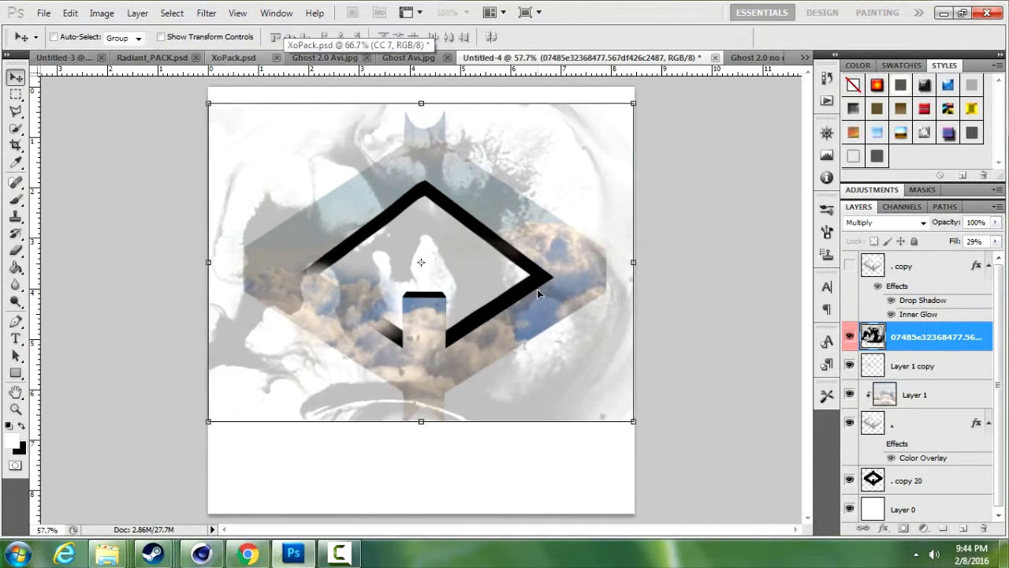
Step: Clip the texture layer to Layer 1 copy and shift it across the logo
right_click(929, 343)
left_click(813, 356)
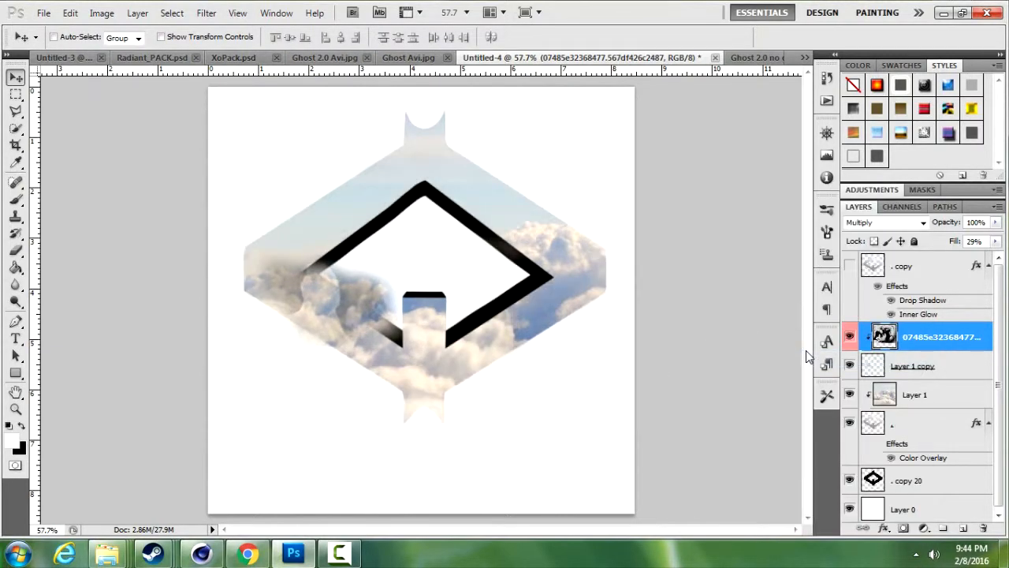
left_click_drag(455, 325, 510, 339)
Step: Reorder the texture layer directly above Layer 1 so it is clipped to the logo, and reposition it over the logo
left_click_drag(945, 345, 938, 395)
right_click(938, 394)
left_click(650, 432)
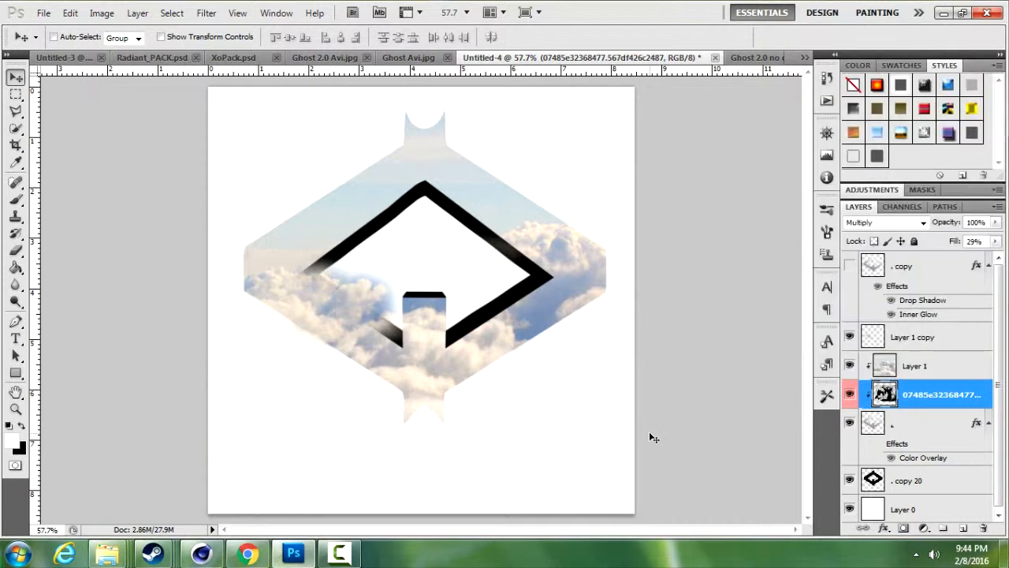
left_click_drag(955, 402, 942, 354)
left_click_drag(588, 278, 512, 294)
Step: Lower the clipped texture layer's opacity to 46%
left_click(994, 223)
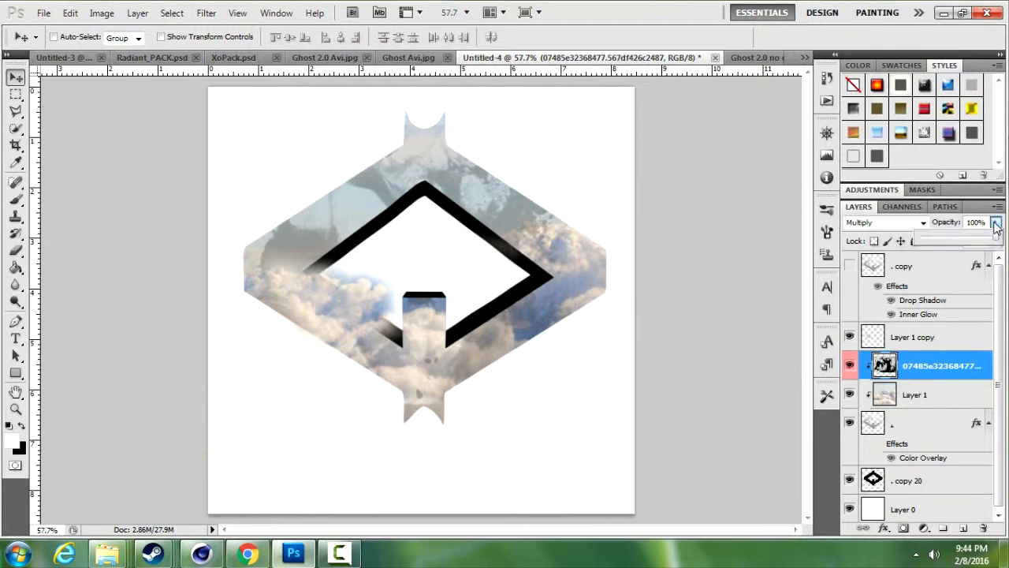
left_click_drag(968, 241, 959, 245)
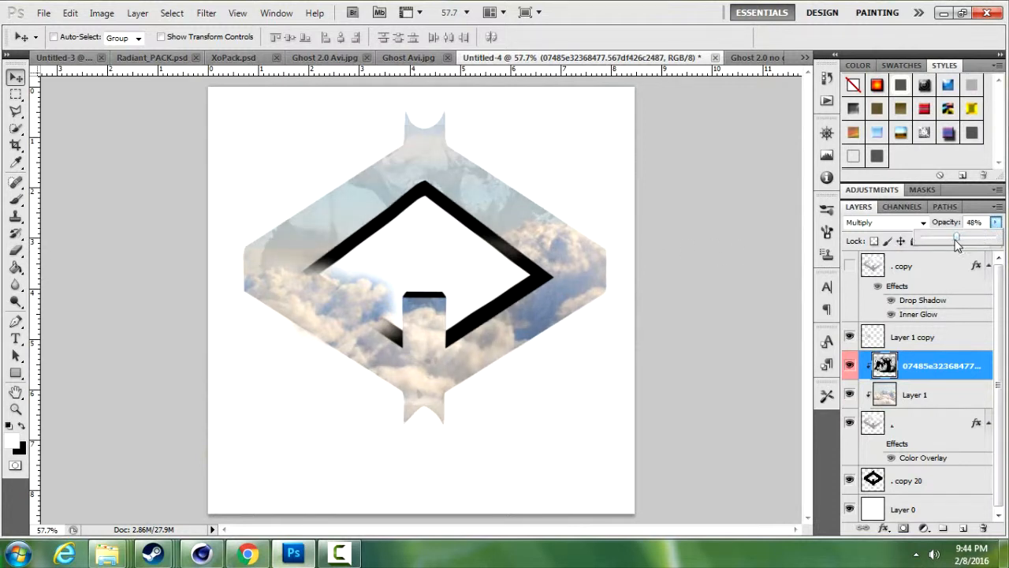
left_click(687, 253)
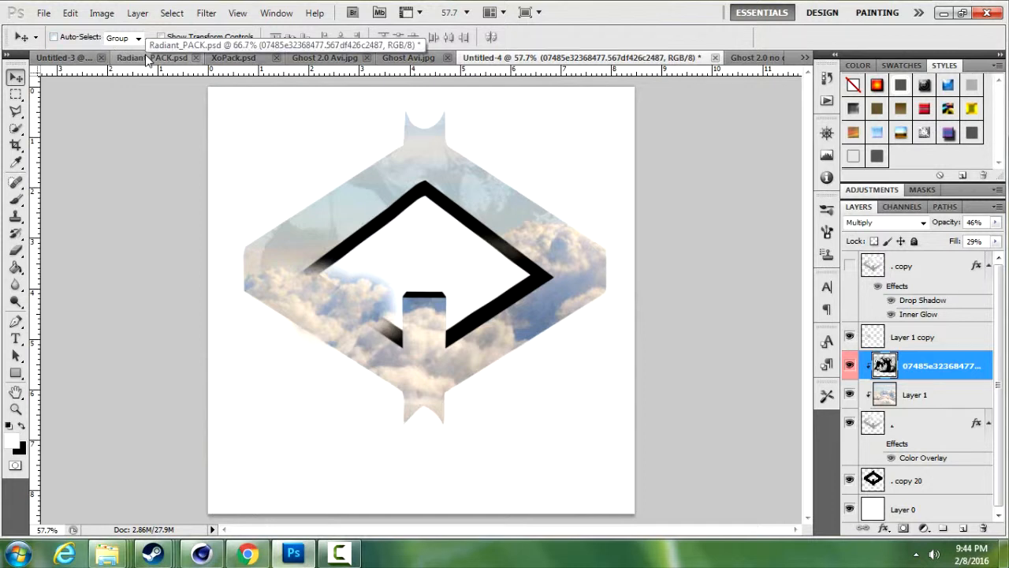
Step: Switch to Chrome and search Google Images for "illuminati eye png"
left_click(247, 554)
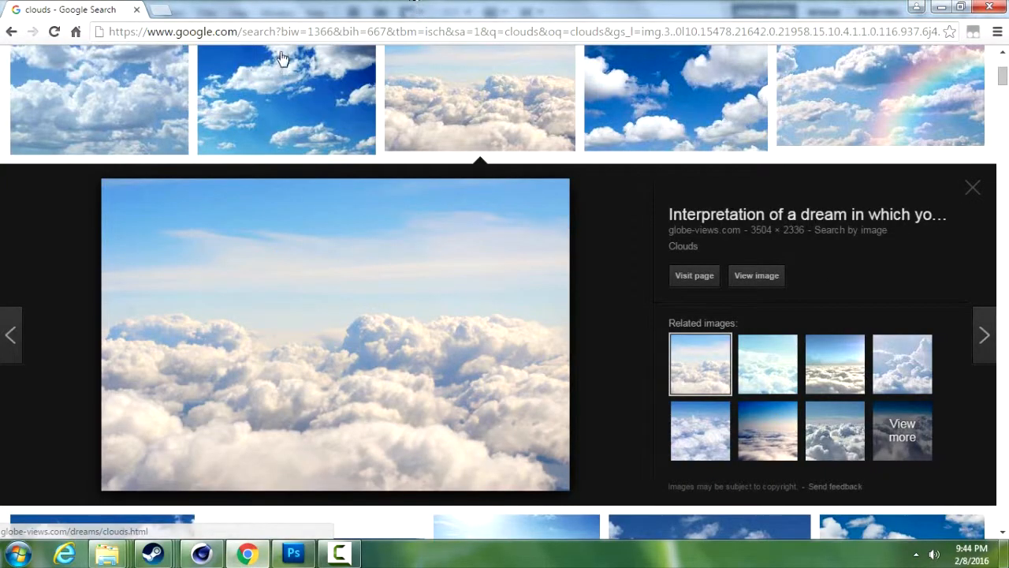
scroll(316, 63, "up", 3)
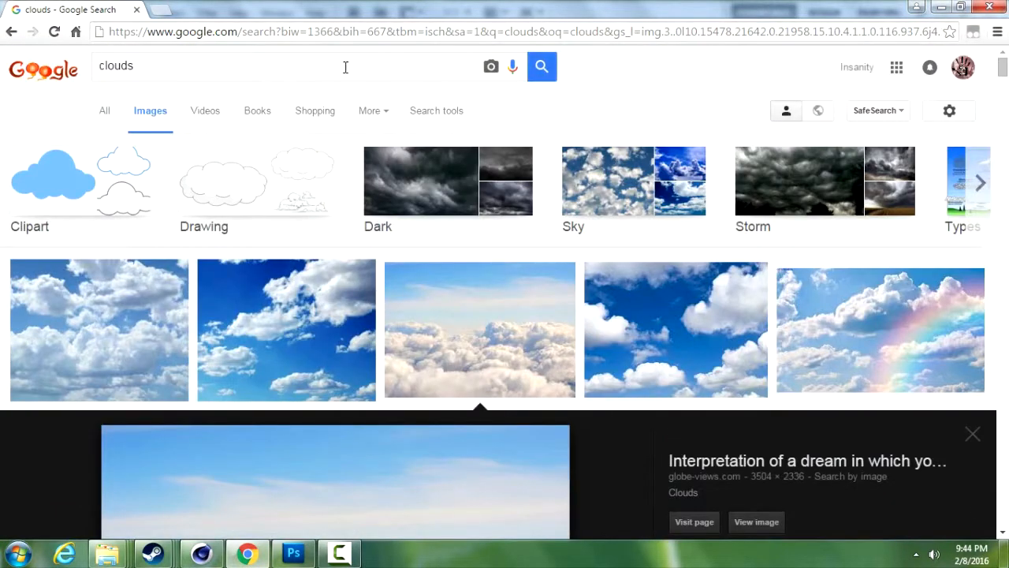
left_click(345, 67)
type("ill")
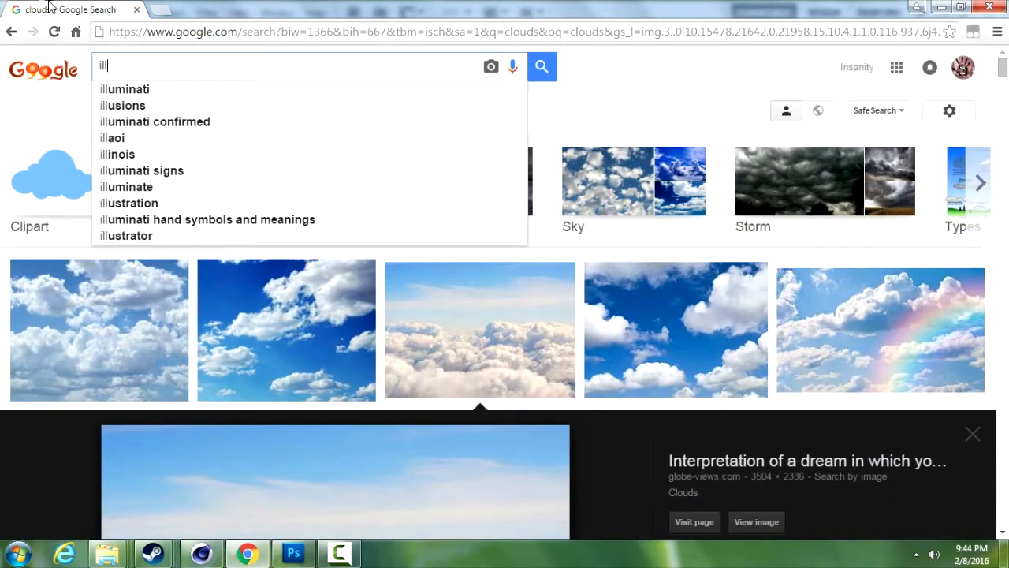
type("uminati ")
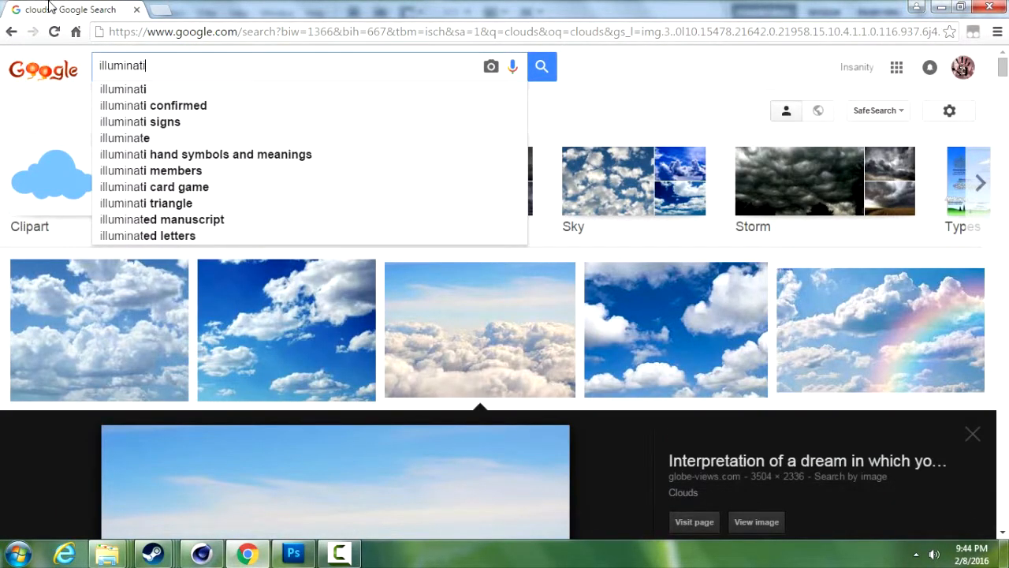
type("eye png")
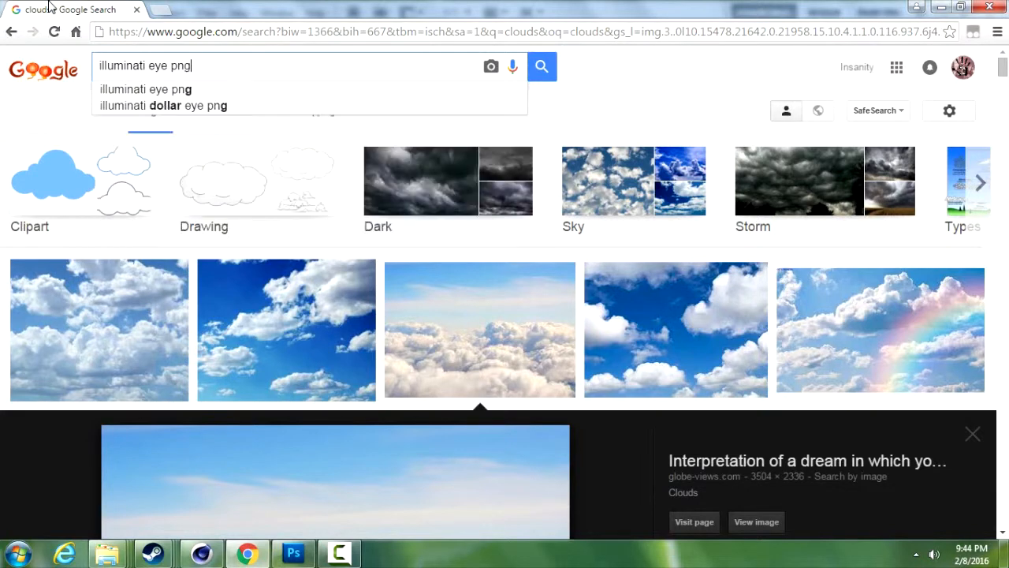
key("Return")
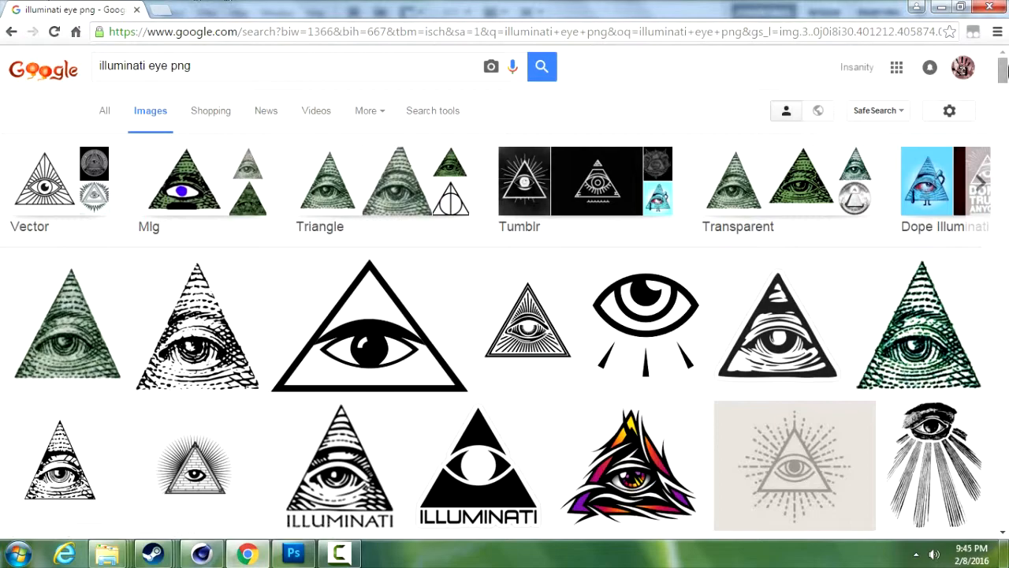
Step: Browse the illuminati eye image results and preview several candidates for a usable eye graphic
left_click_drag(1004, 78, 997, 178)
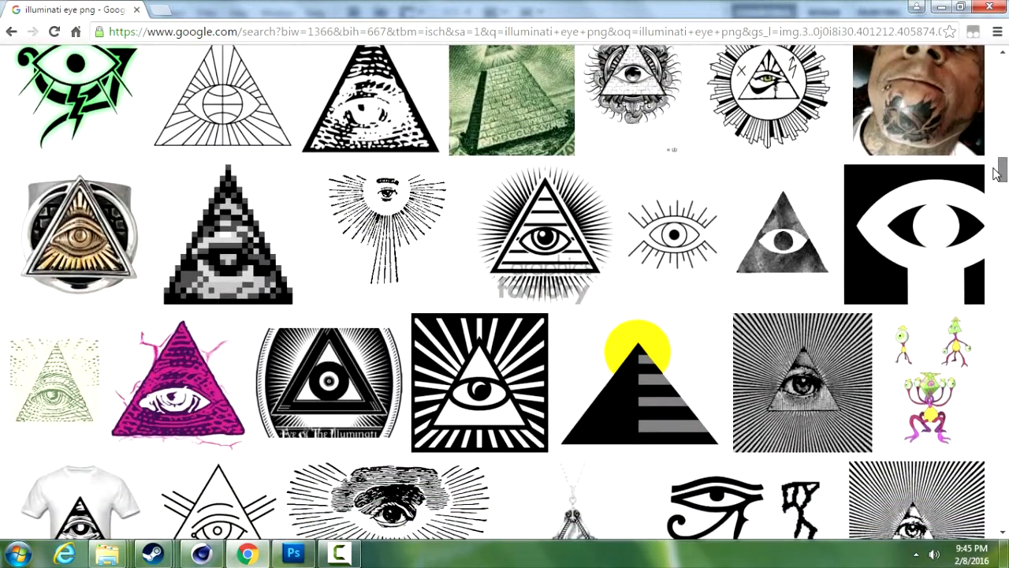
left_click(685, 257)
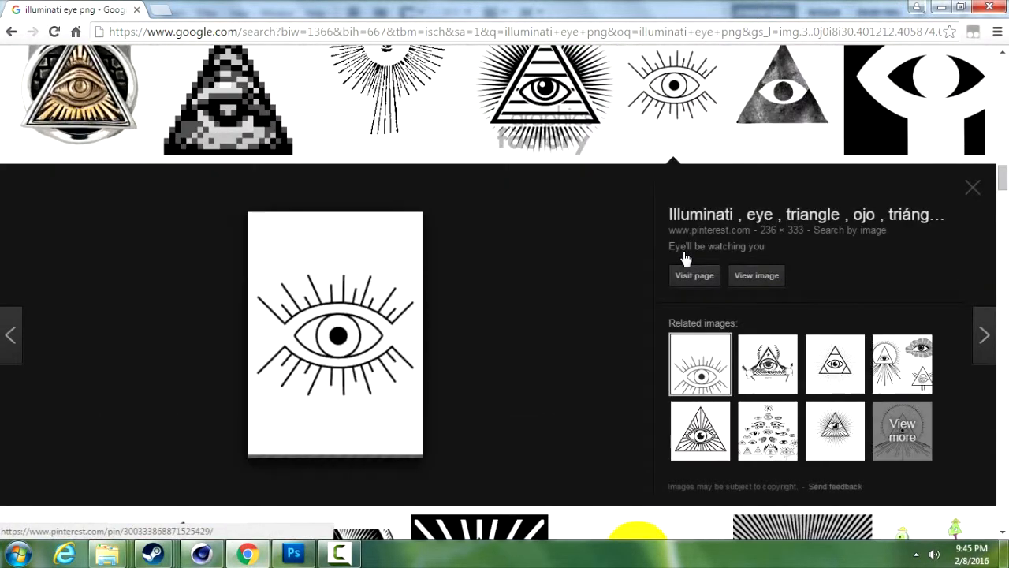
left_click(783, 369)
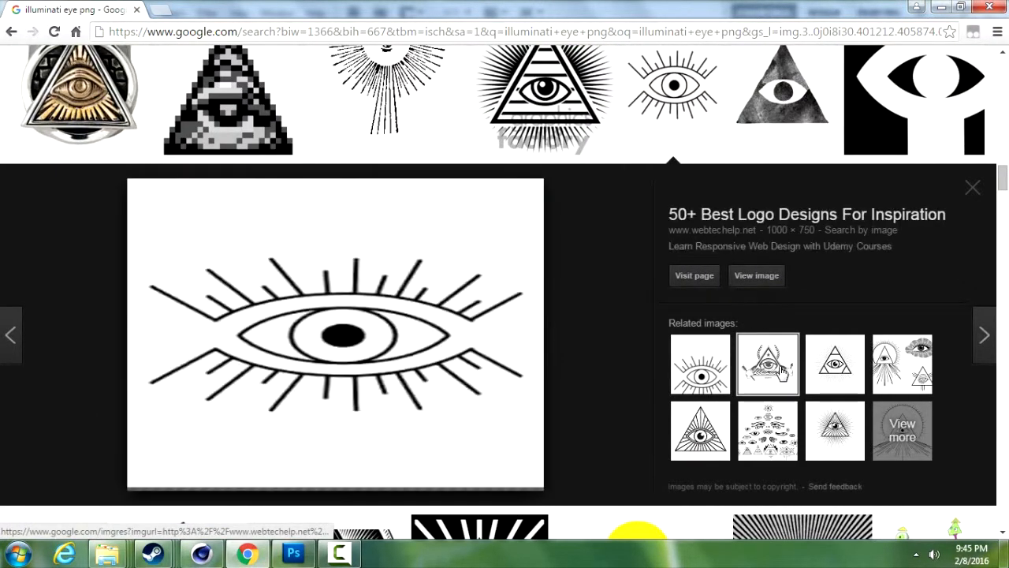
left_click(843, 373)
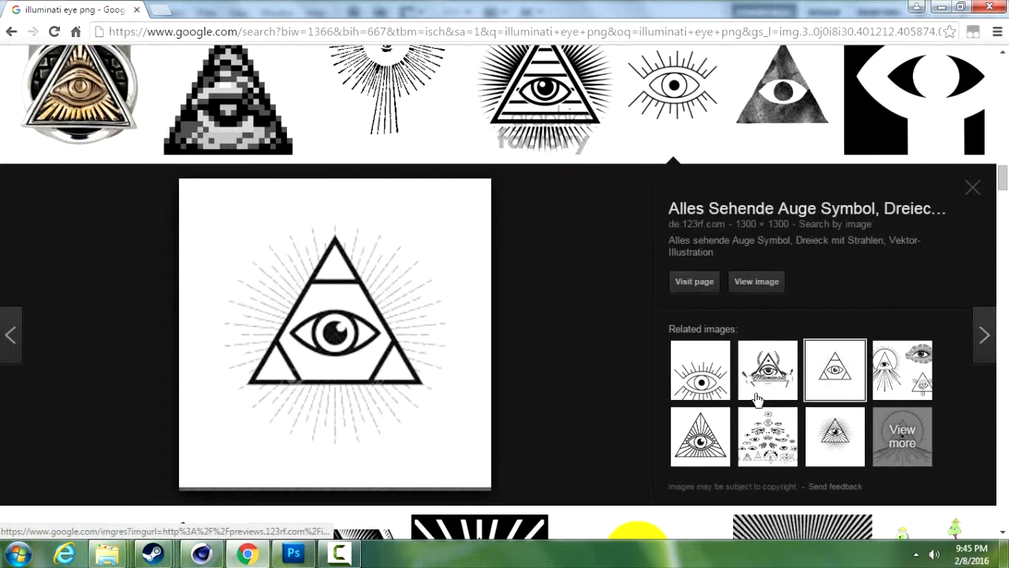
left_click(708, 439)
left_click(701, 370)
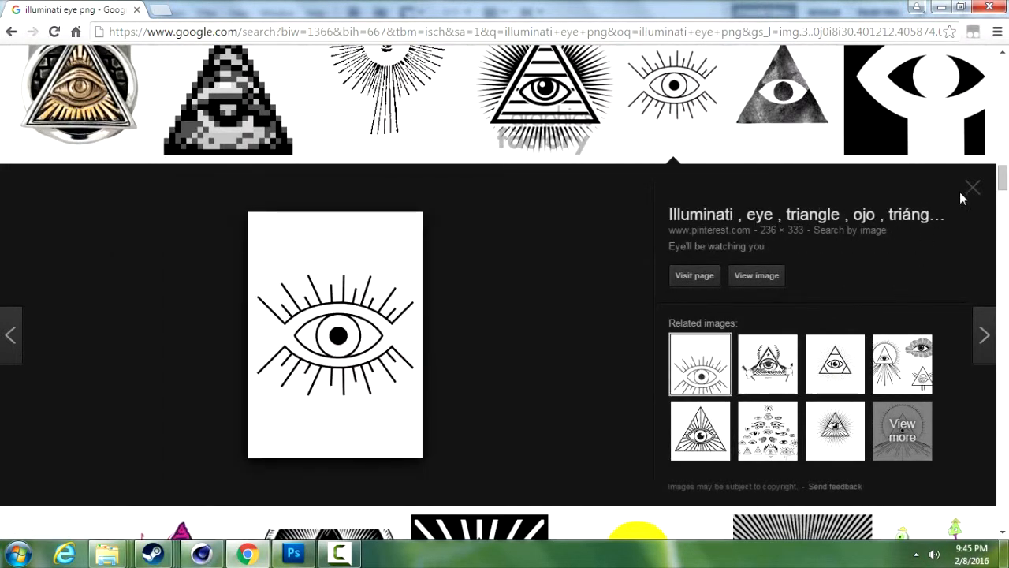
left_click_drag(1003, 176, 1002, 127)
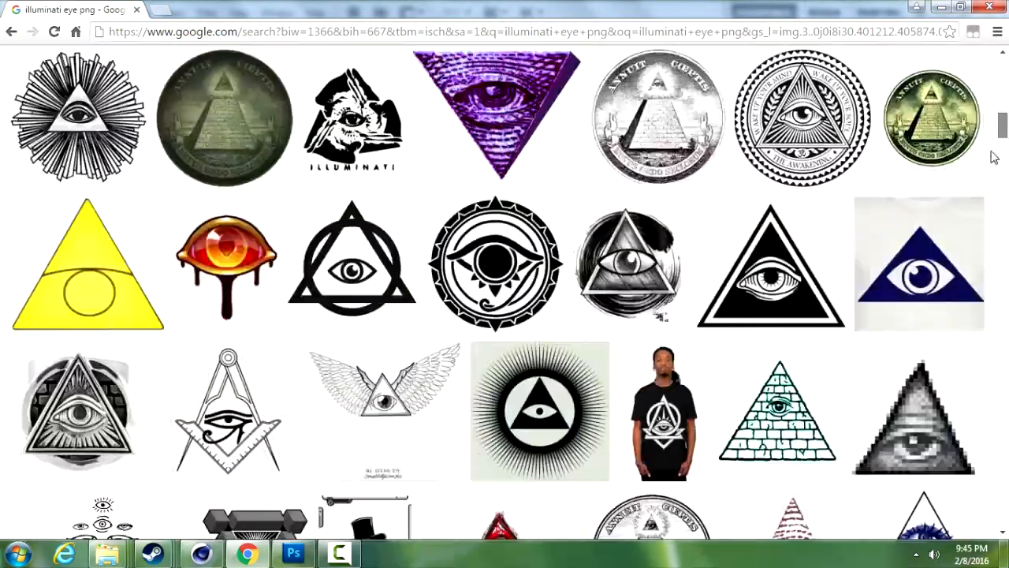
scroll(994, 157, "down", 10)
scroll(984, 218, "down", 5)
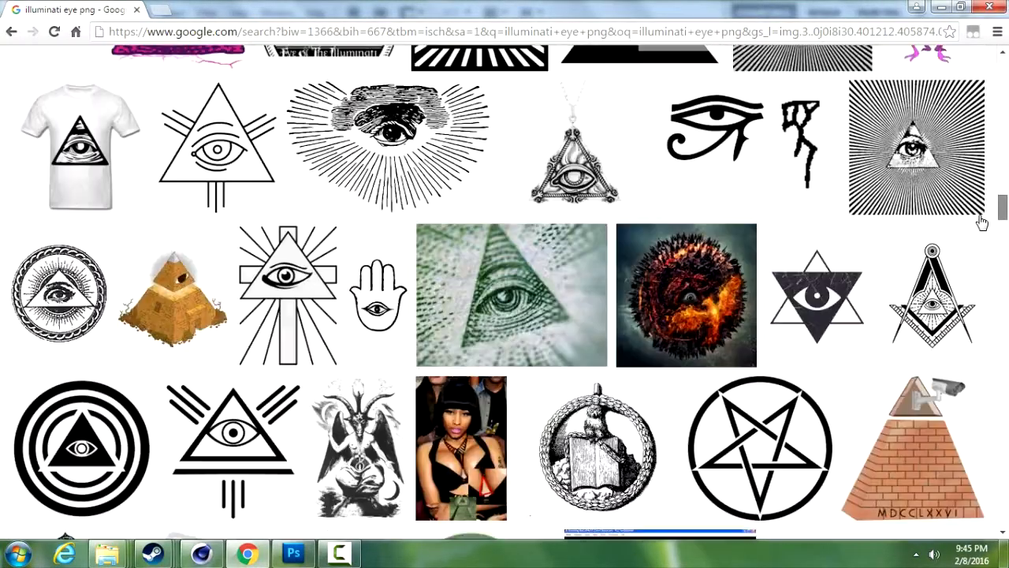
scroll(985, 219, "up", 4)
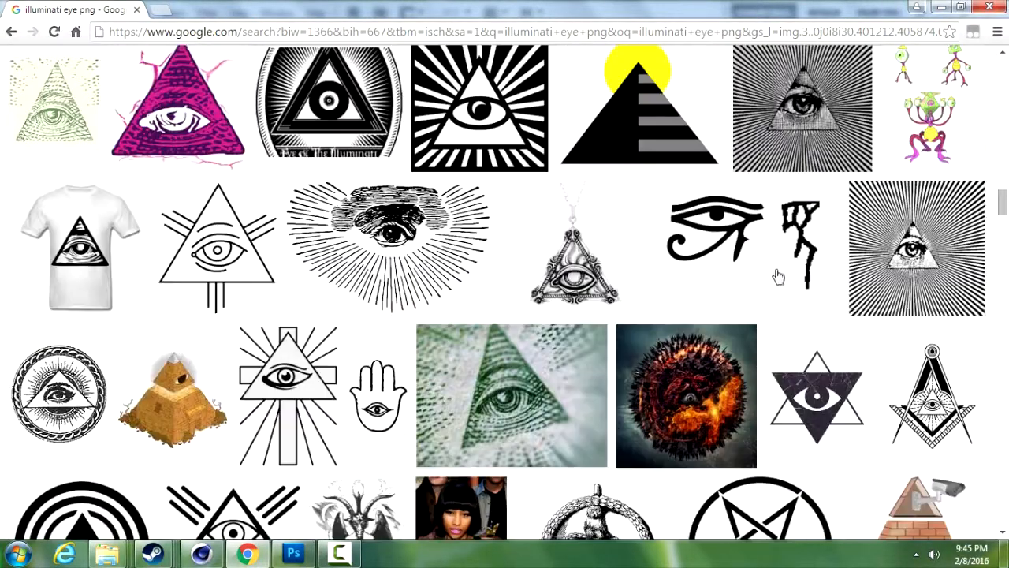
left_click(737, 249)
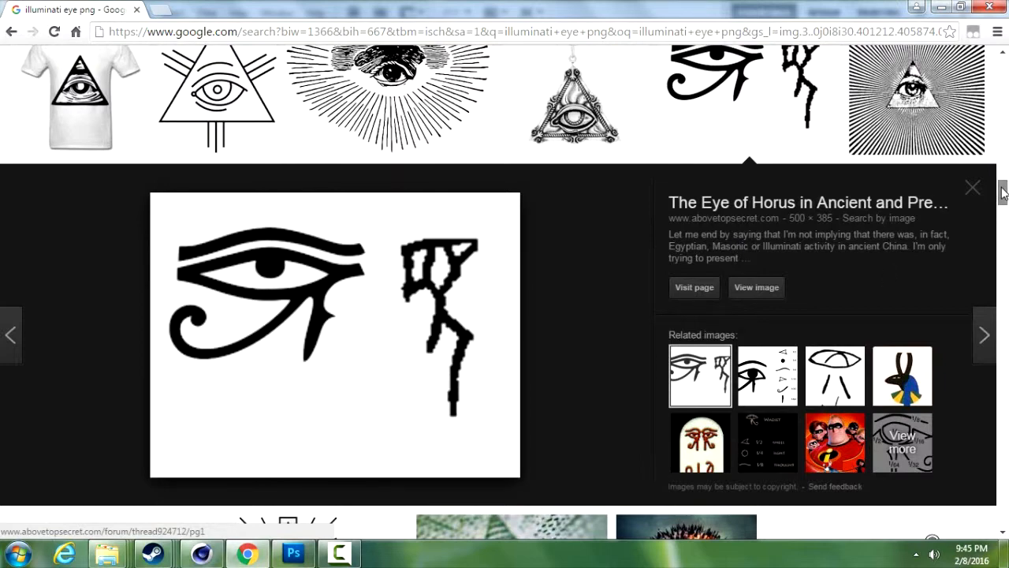
left_click_drag(1003, 193, 1003, 71)
Step: Replace the image search query with "eye of horus" and run the search
left_click(216, 59)
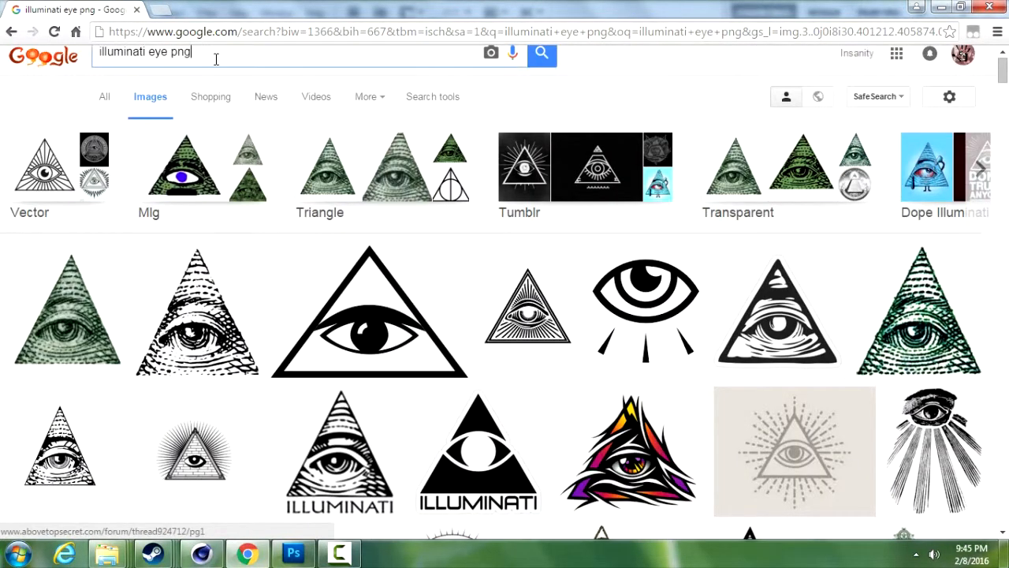
key("BackSpace")
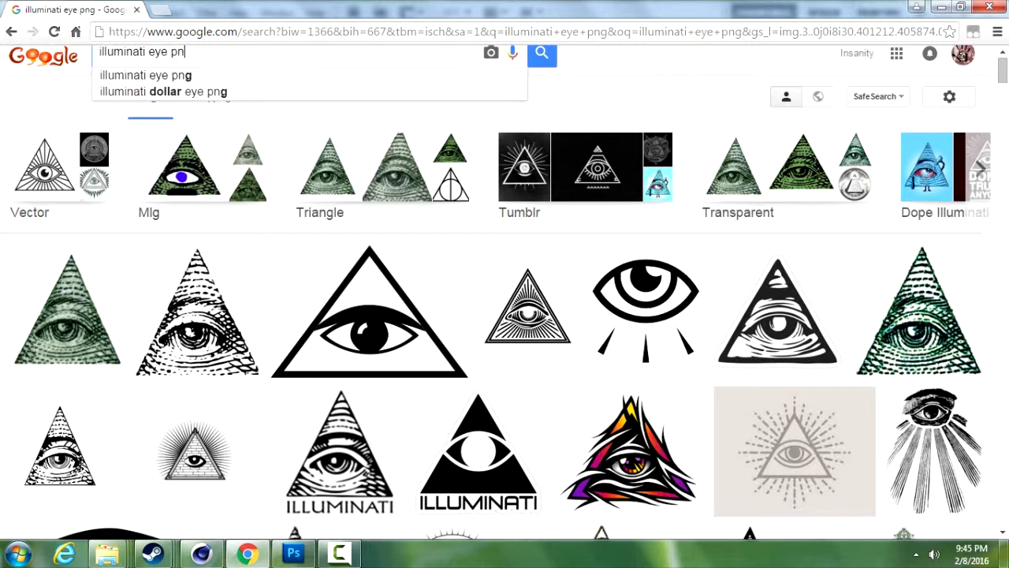
key("BackSpace")
key("BackSpace")
key("BackSpace")
key("BackSpace")
key("BackSpace")
key("BackSpace")
type("eye of")
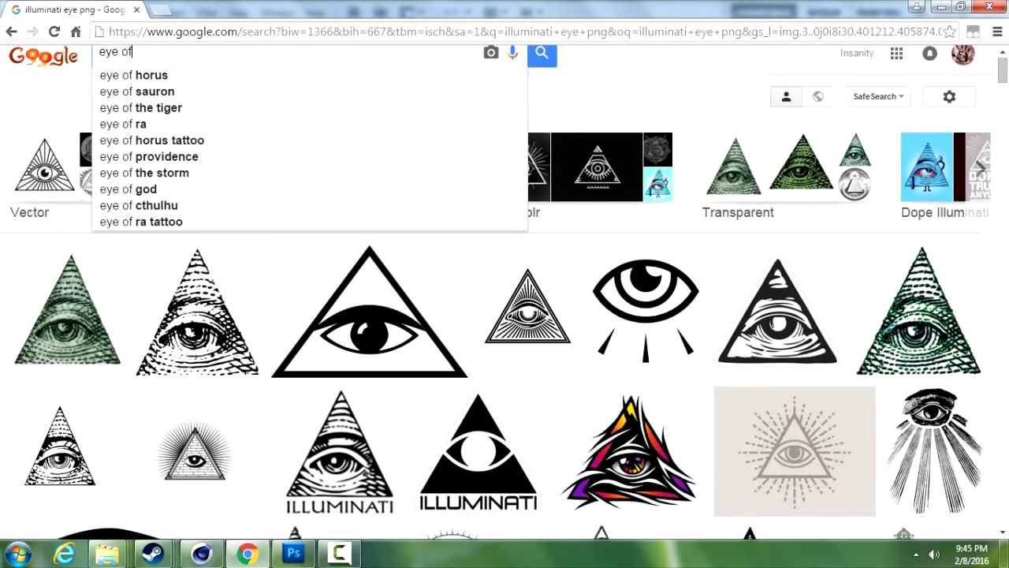
left_click(150, 76)
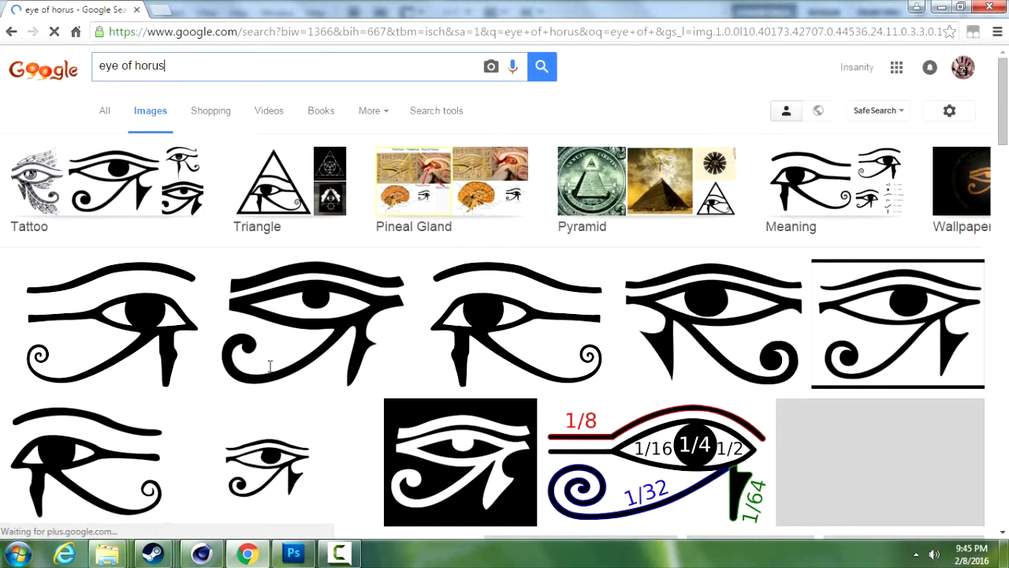
Step: Open the preview of the Wikimedia Commons Eye of Horus image and copy the image
left_click(334, 336)
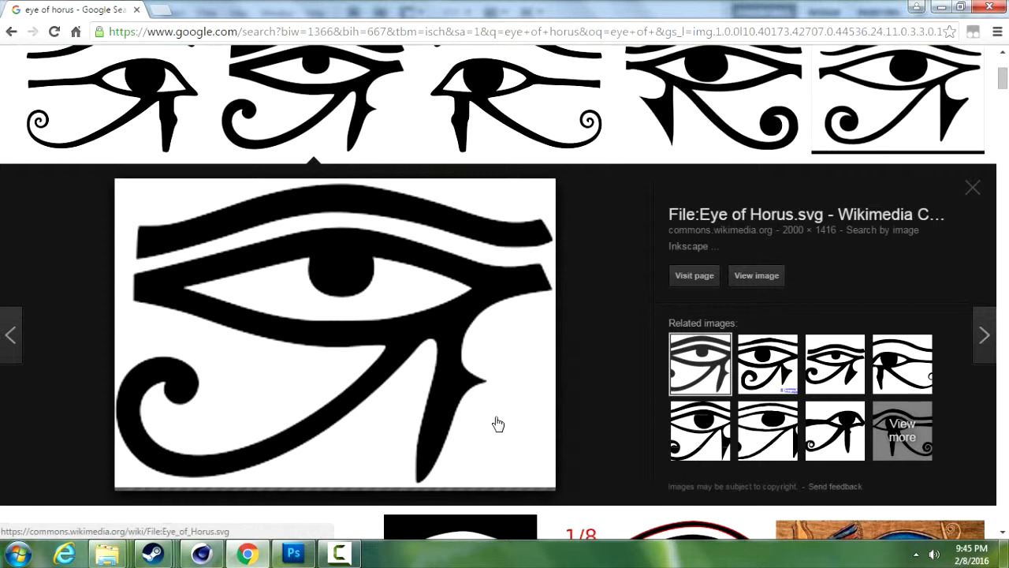
right_click(447, 378)
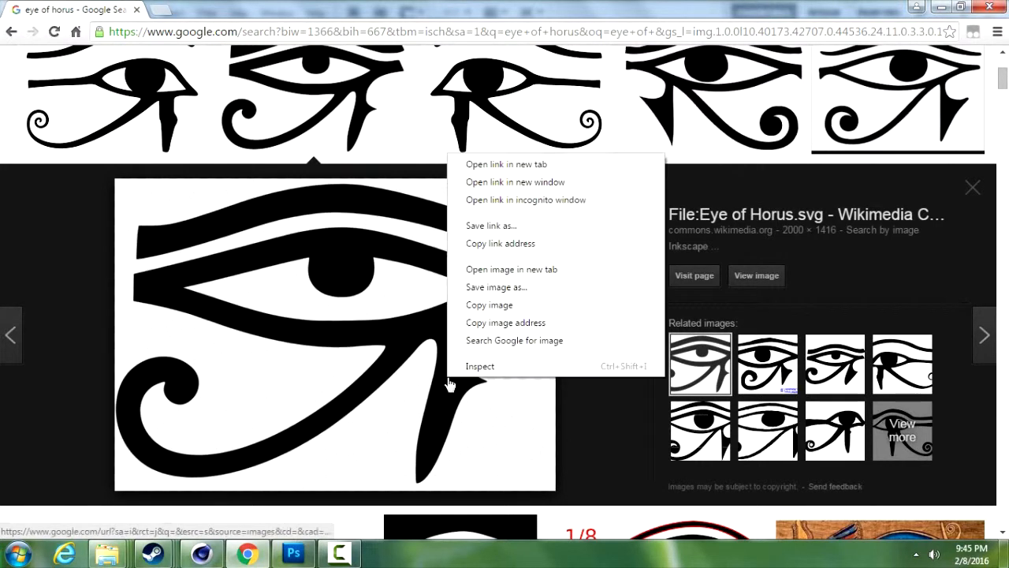
left_click(491, 304)
Step: Switch to Photoshop, paste the copied image into Untitled-4 as a new layer, and hide that layer
left_click(941, 7)
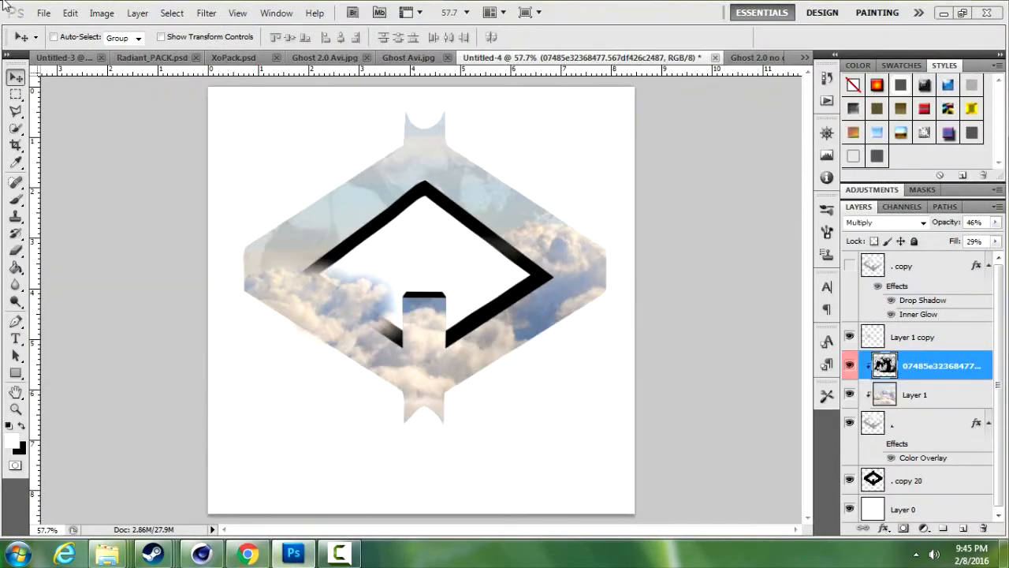
left_click(43, 13)
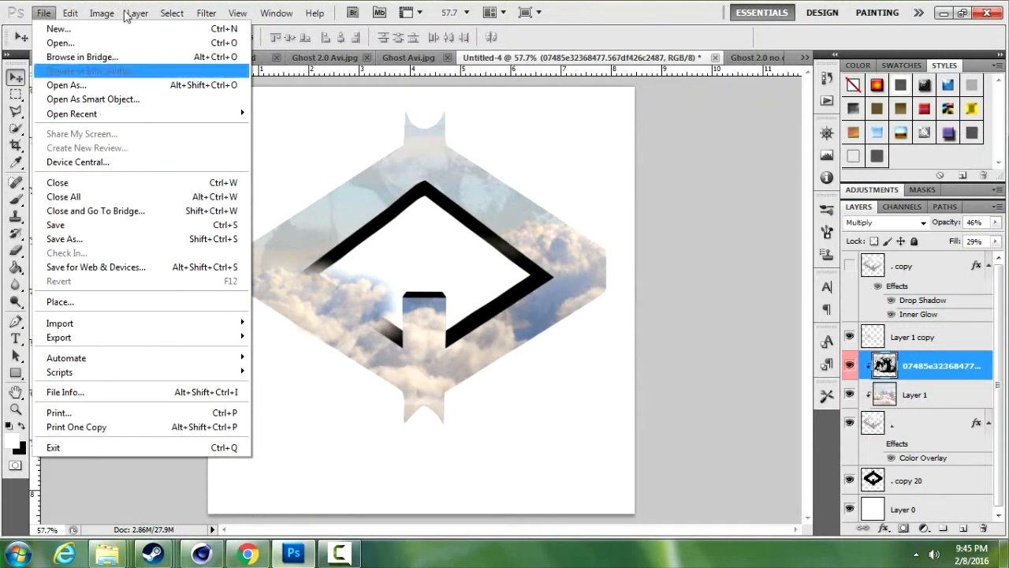
key("Escape")
left_click(70, 12)
left_click(134, 137)
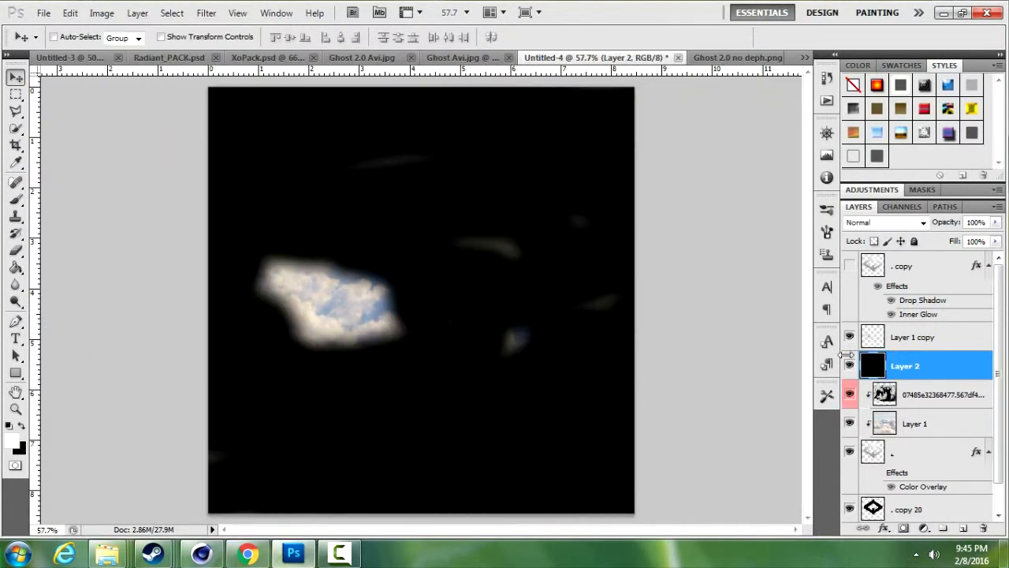
left_click(849, 365)
left_click(849, 365)
left_click(849, 365)
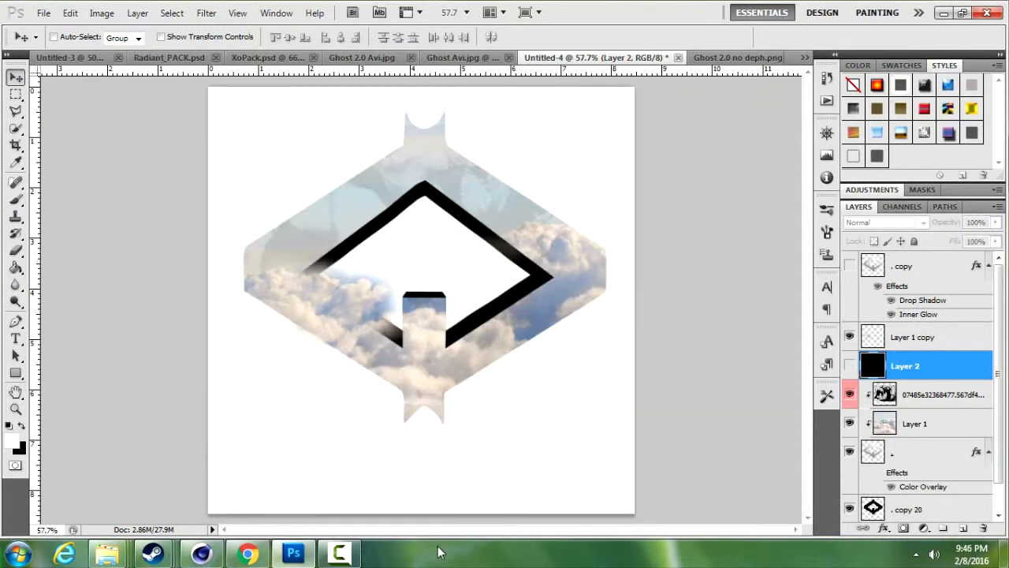
Step: Switch back to Chrome and save the Eye of Horus image to the Desktop as the PNG file 2000px-Eye_of_Horus.svg
left_click(241, 556)
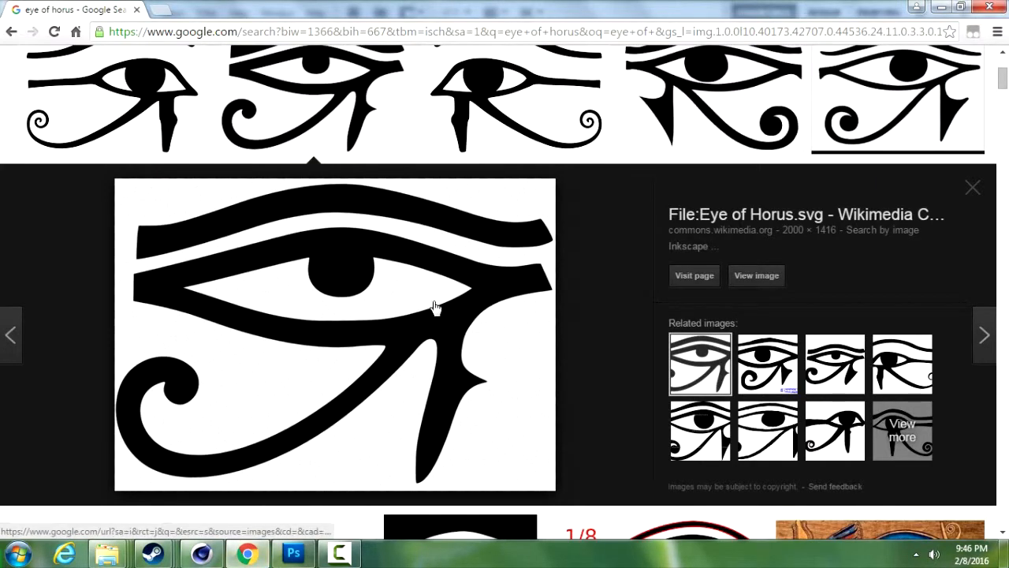
right_click(431, 300)
left_click(425, 397)
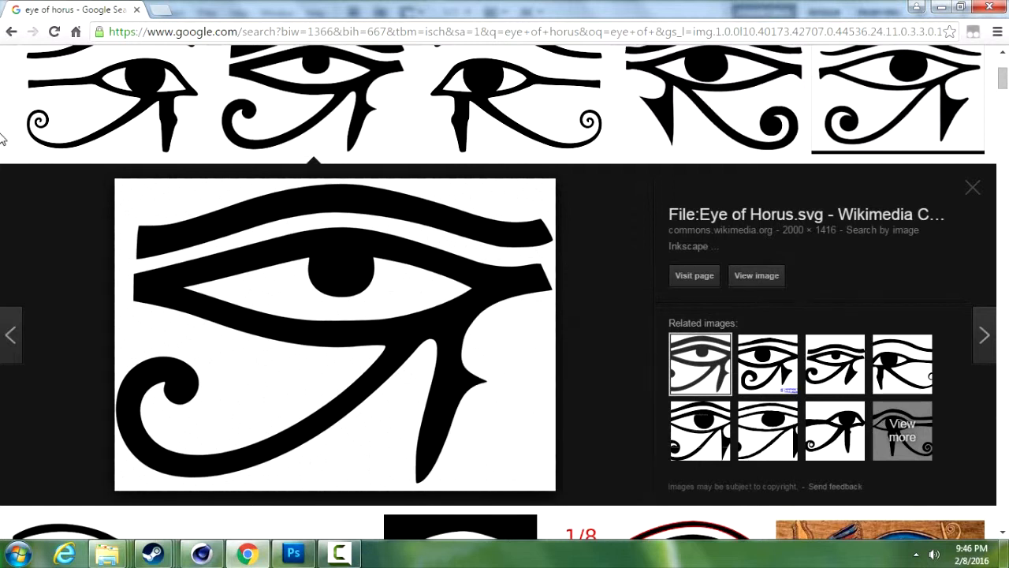
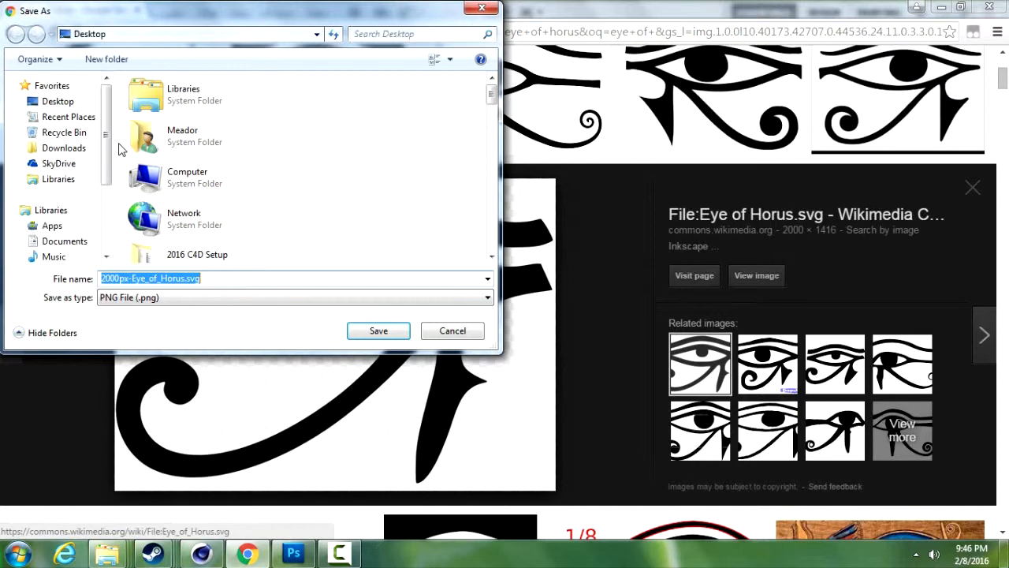
left_click(70, 100)
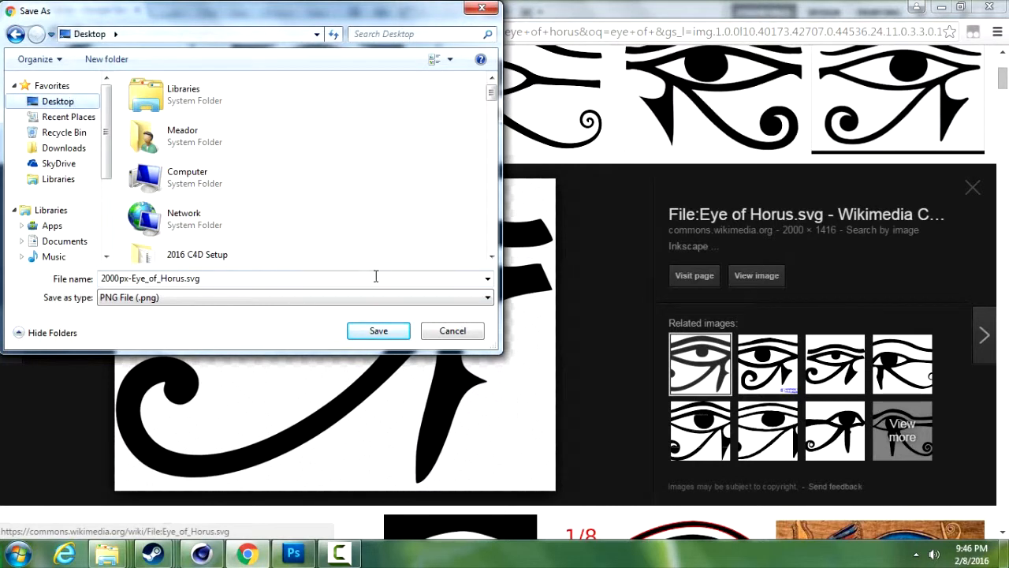
left_click(372, 332)
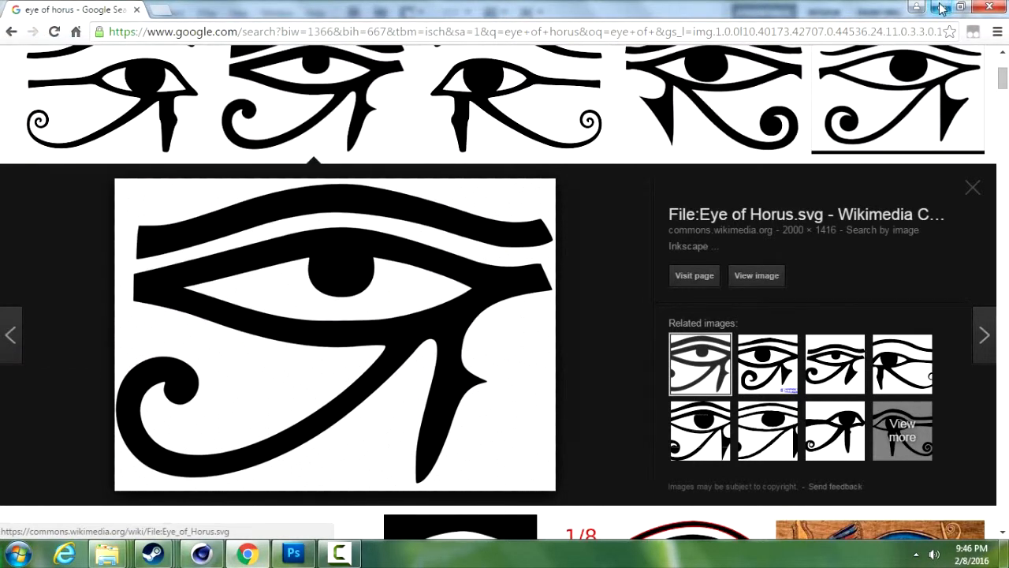
Step: Switch to Photoshop and open 2000px-Eye_of_Horus.svg.png from the Desktop
left_click(941, 6)
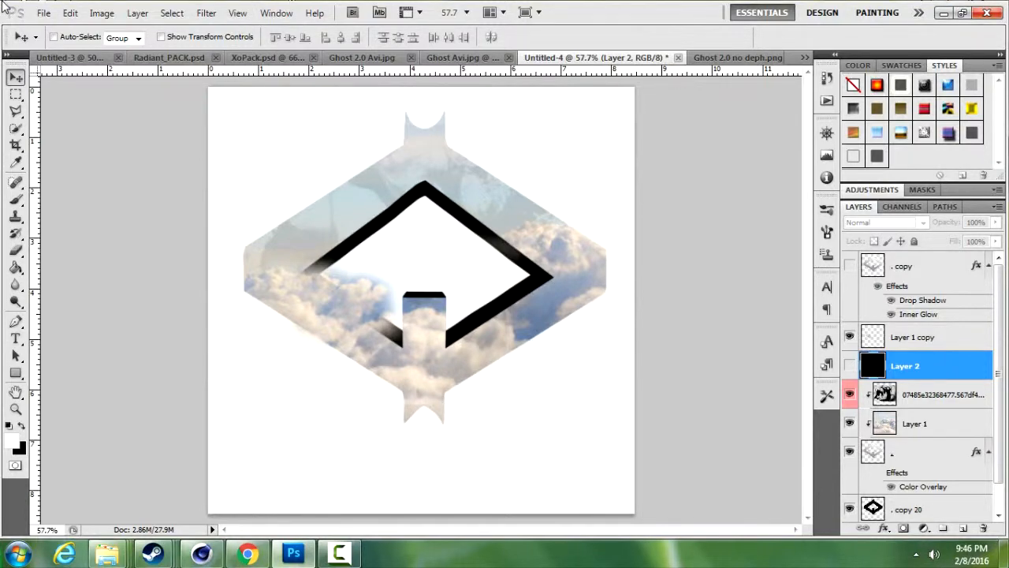
left_click(43, 13)
left_click(57, 46)
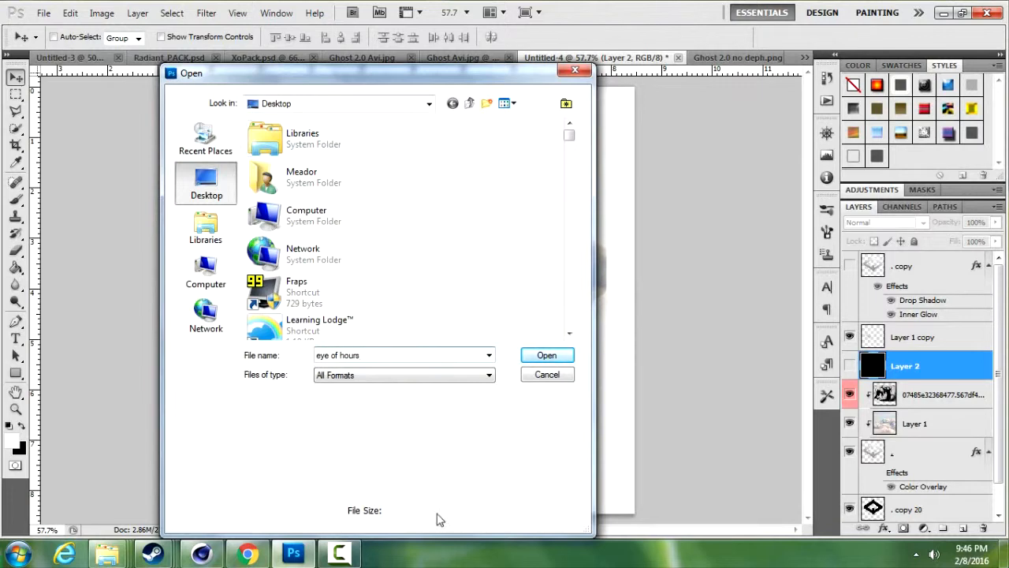
left_click(249, 557)
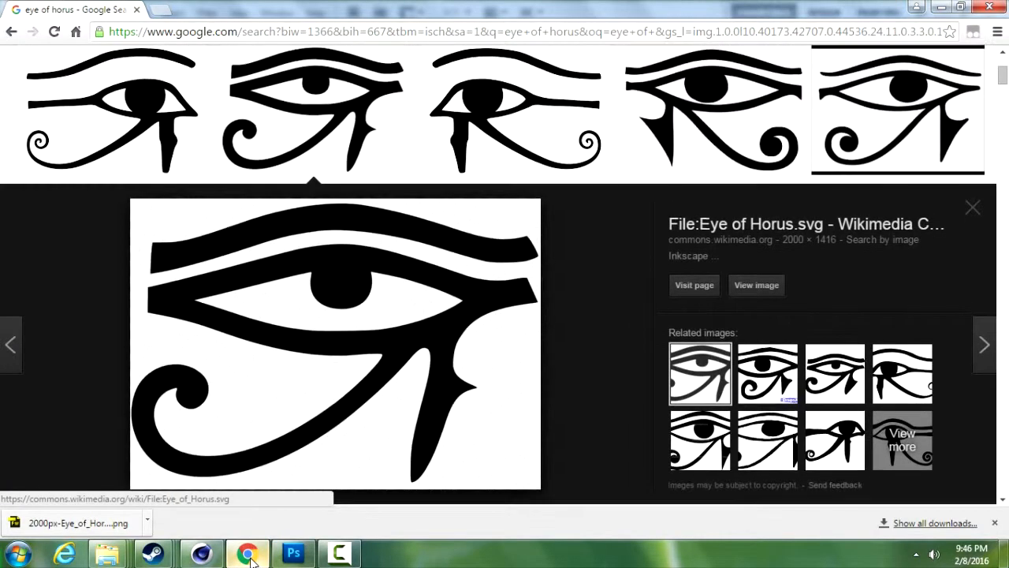
left_click(250, 557)
key("BackSpace")
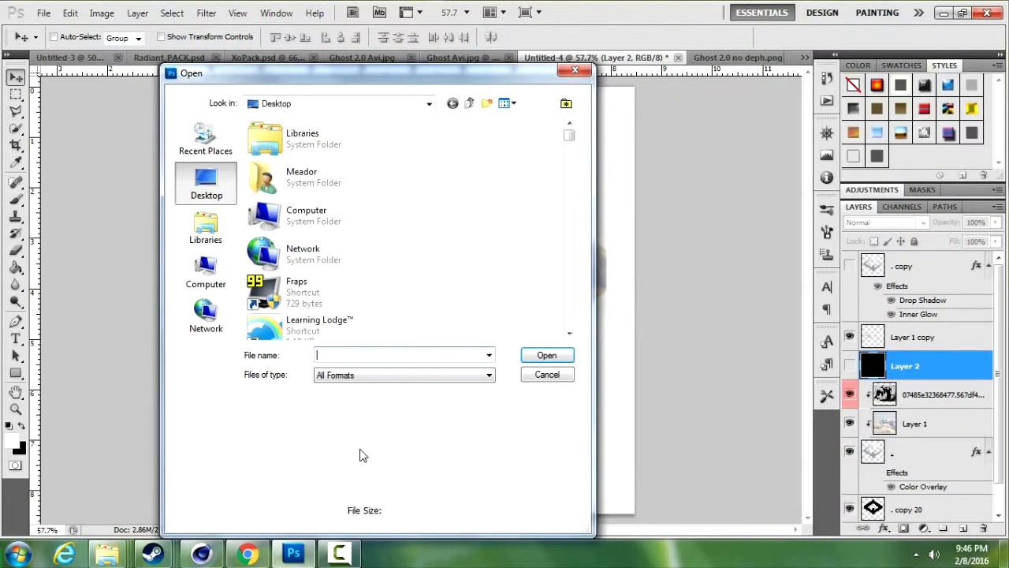
type("2-0")
key("BackSpace")
key("BackSpace")
type("00")
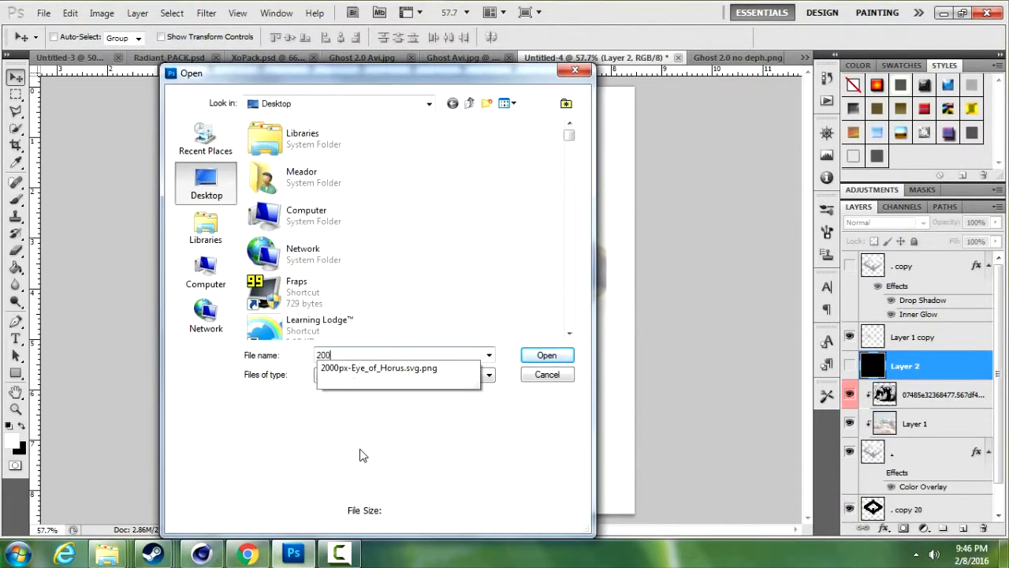
left_click(395, 379)
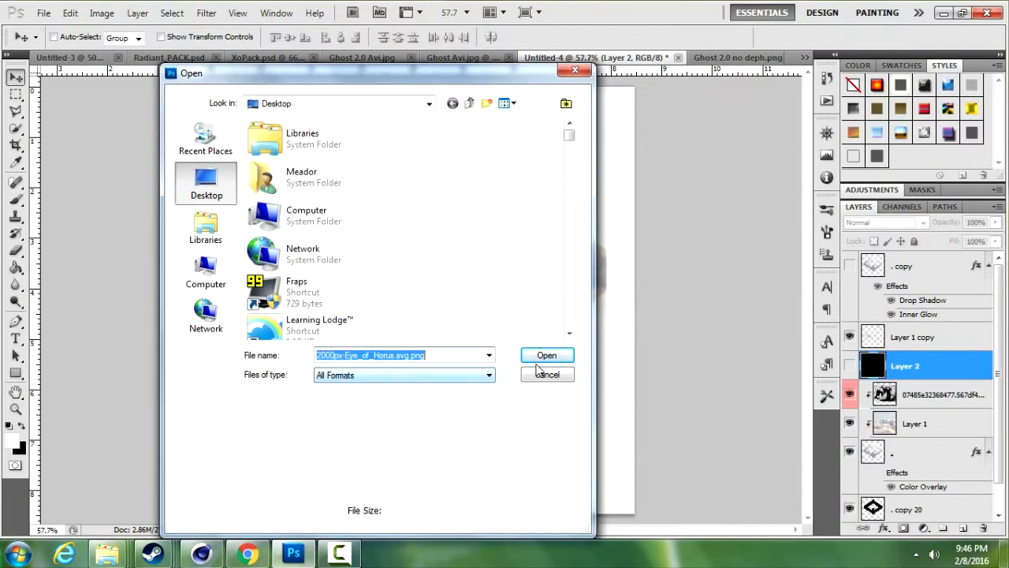
left_click(546, 356)
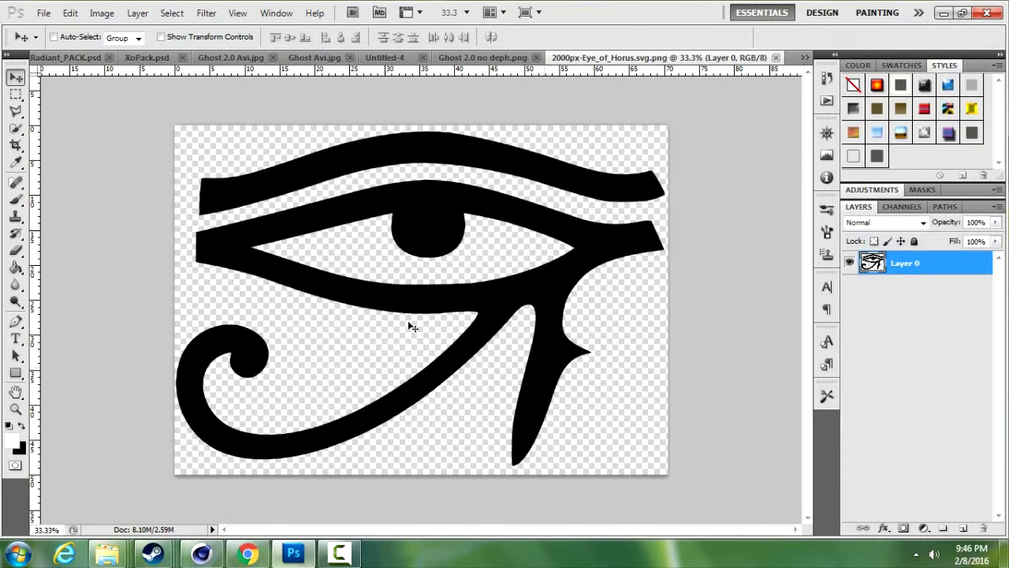
Step: Bring the Eye of Horus into Untitled-4, scale it to 18.98%, and place it over the emblem's inner diamond at X 508 px, Y 422 px
left_click_drag(407, 320, 408, 214)
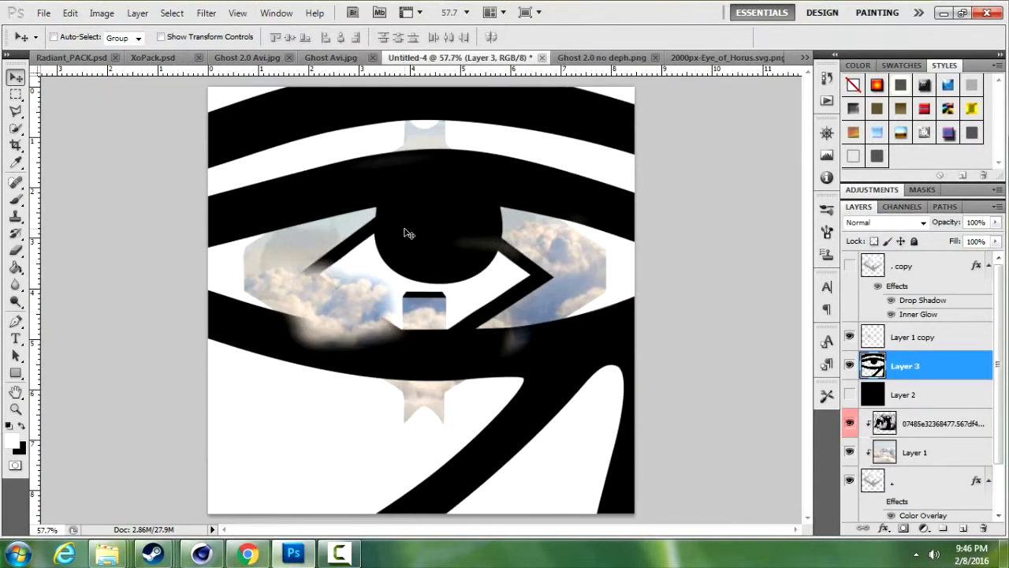
key("ctrl+t")
left_click_drag(638, 208, 423, 354)
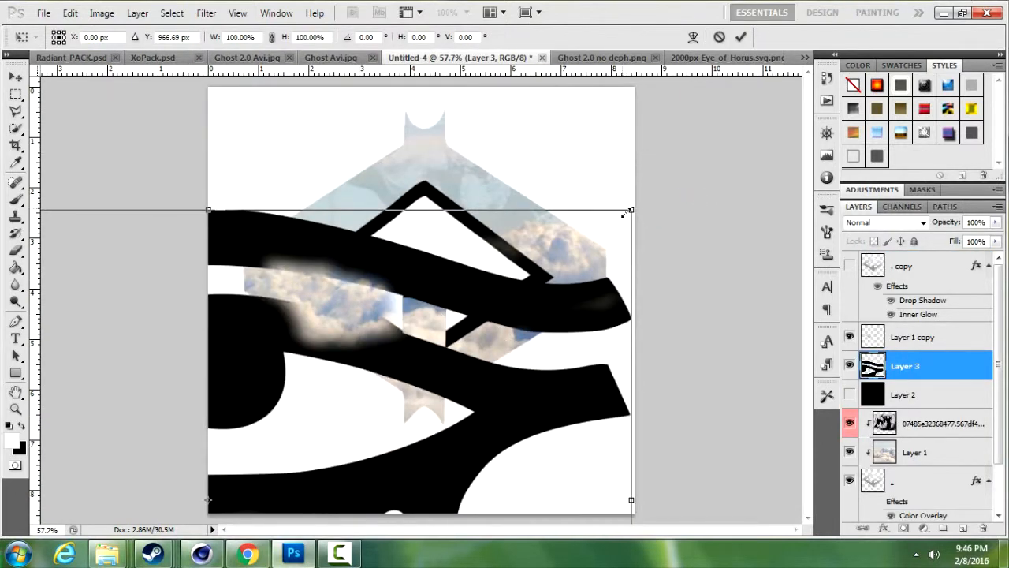
left_click_drag(543, 297, 335, 426)
left_click(341, 553)
left_click(341, 553)
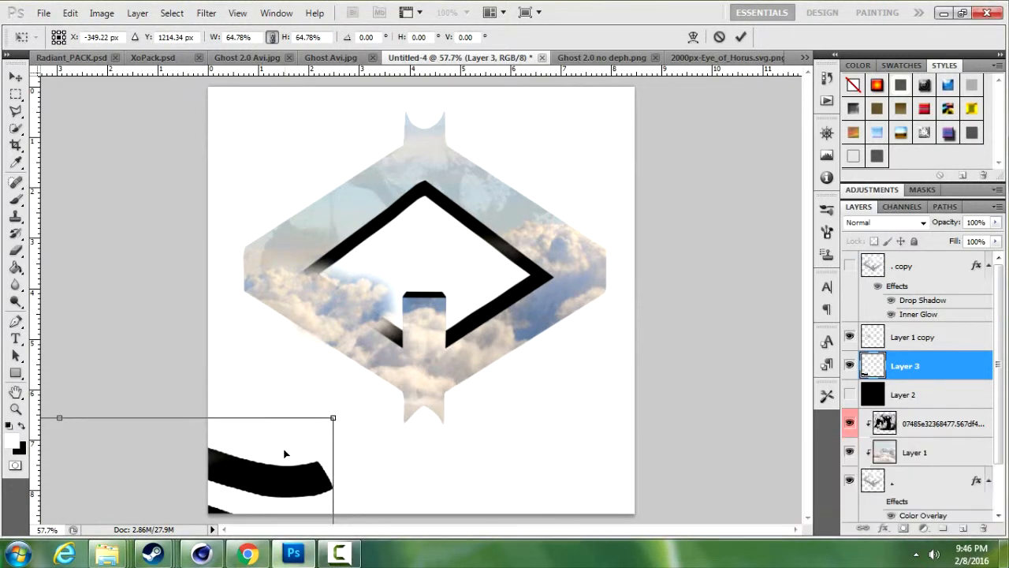
left_click_drag(270, 481, 576, 210)
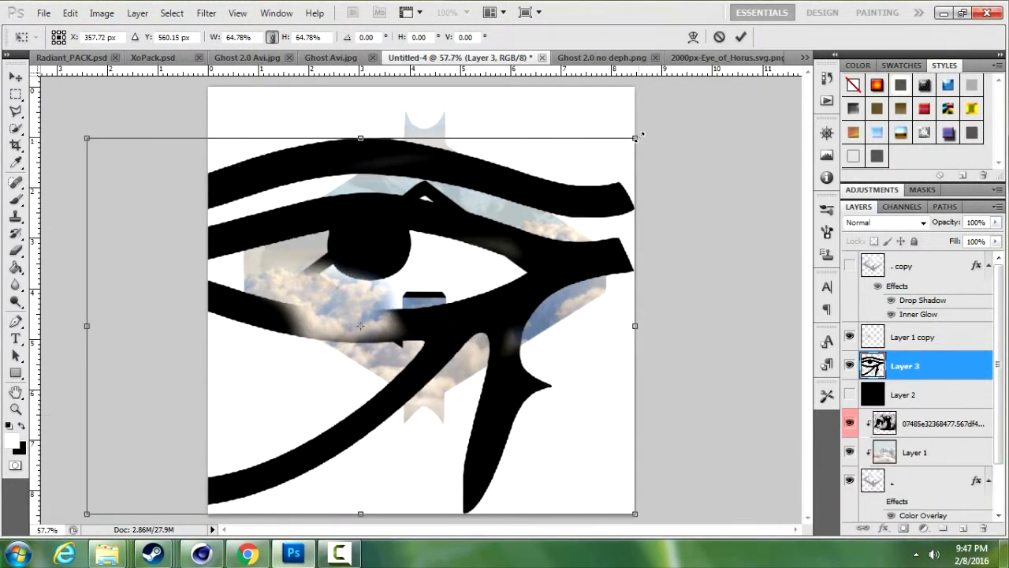
left_click_drag(637, 137, 247, 403)
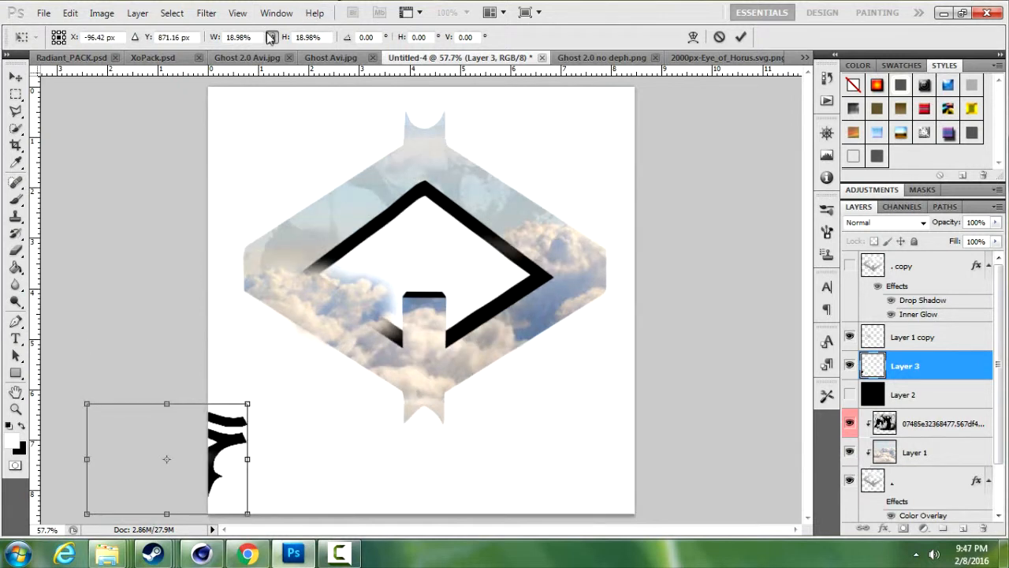
left_click_drag(236, 456, 470, 262)
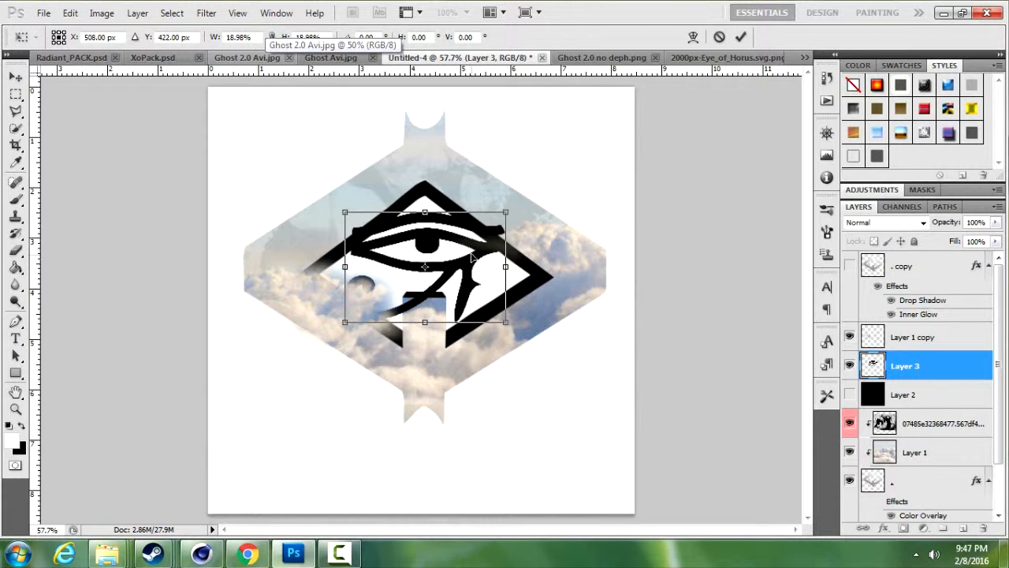
key("Return")
Step: Move the eye's Layer 3 above Layer 1 copy and give it a Drop Shadow with a size of 38 px
left_click_drag(877, 364, 927, 323)
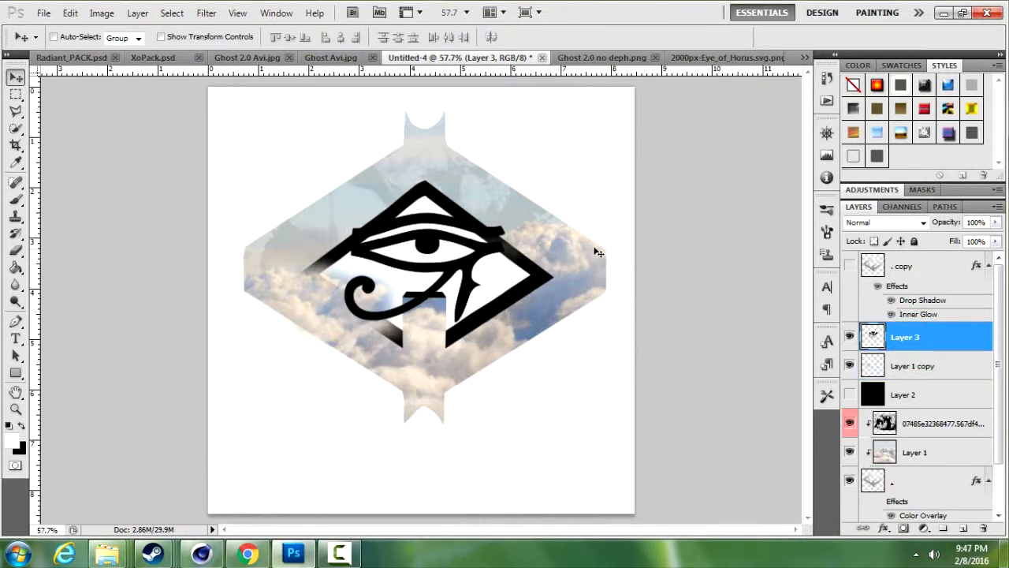
double_click(956, 344)
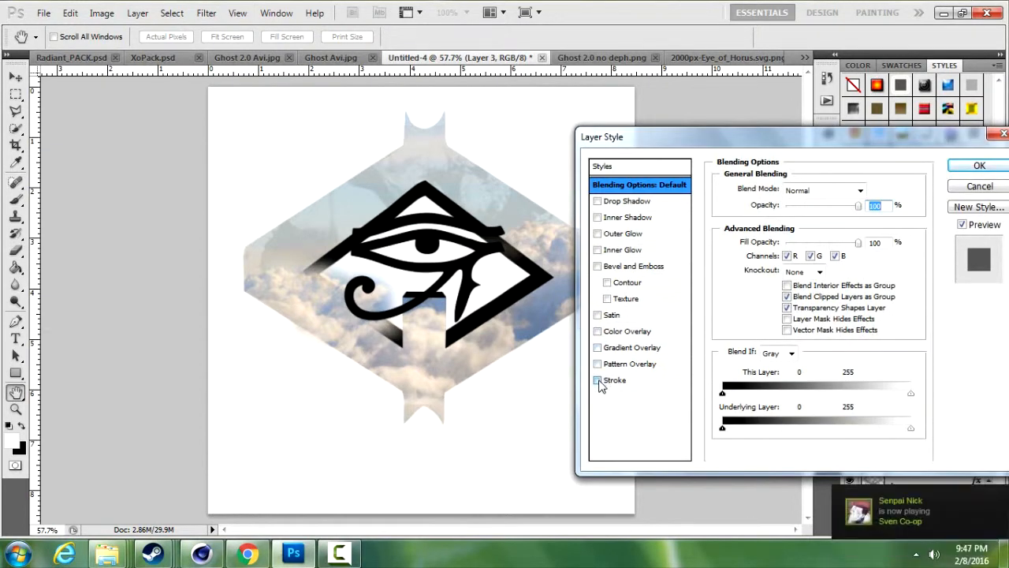
left_click(615, 201)
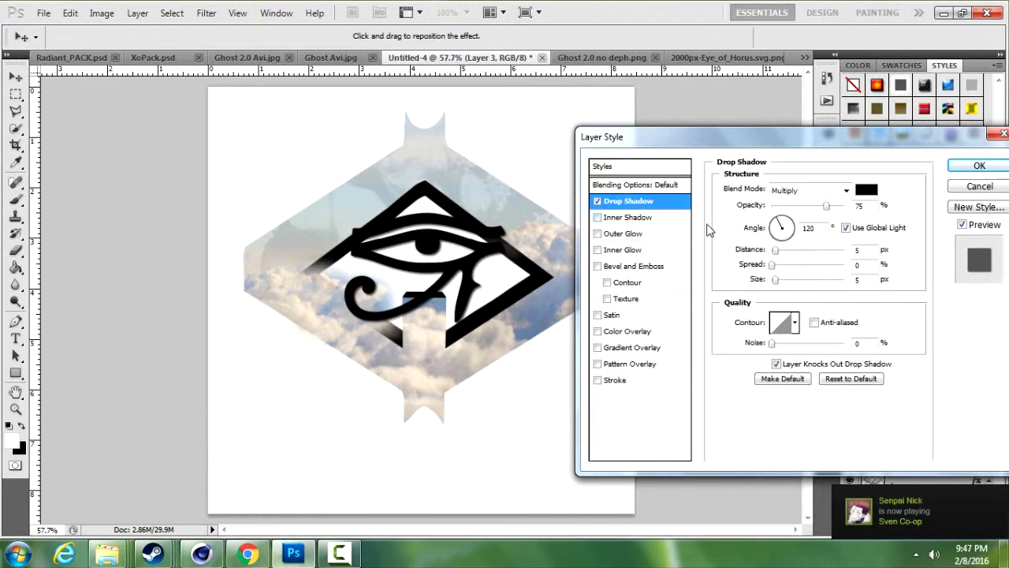
left_click_drag(773, 267, 788, 283)
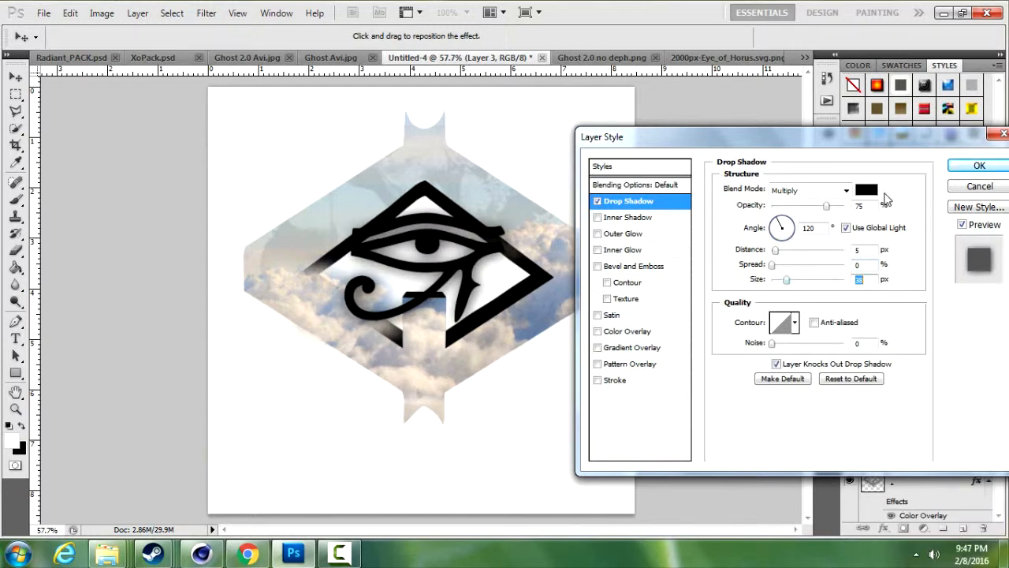
left_click(976, 166)
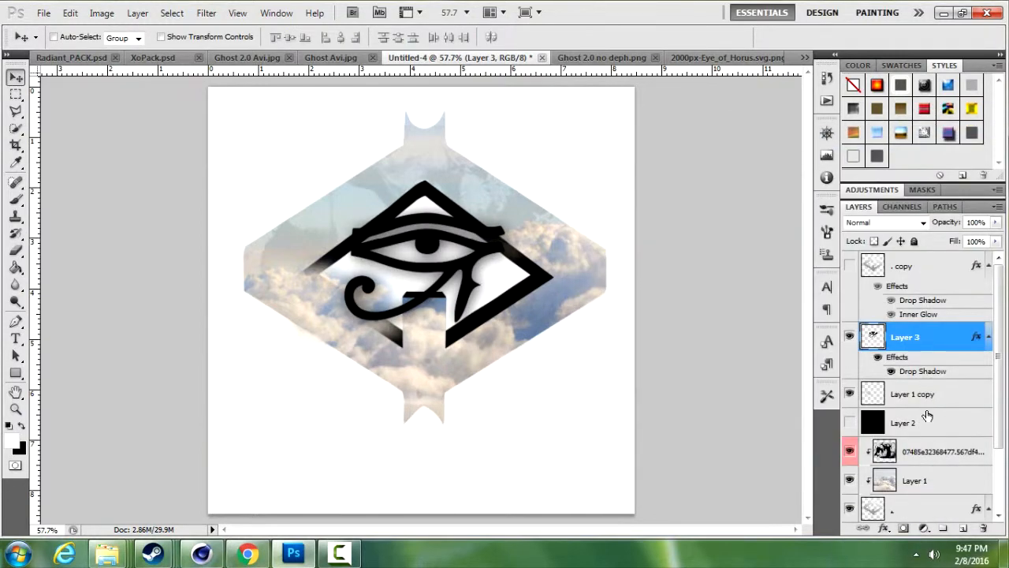
left_click_drag(1001, 363, 1003, 404)
left_click(849, 448)
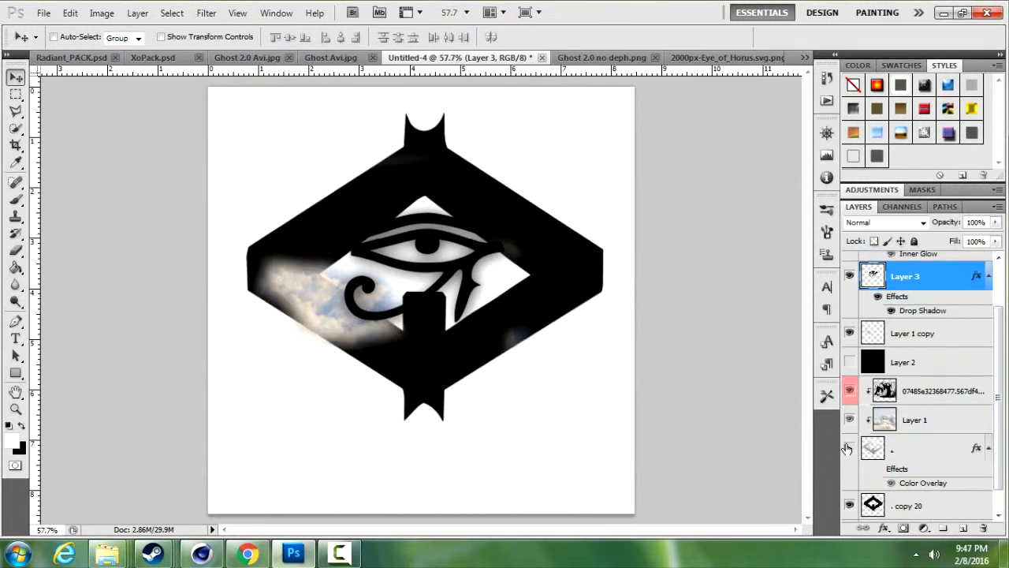
left_click(849, 448)
double_click(932, 455)
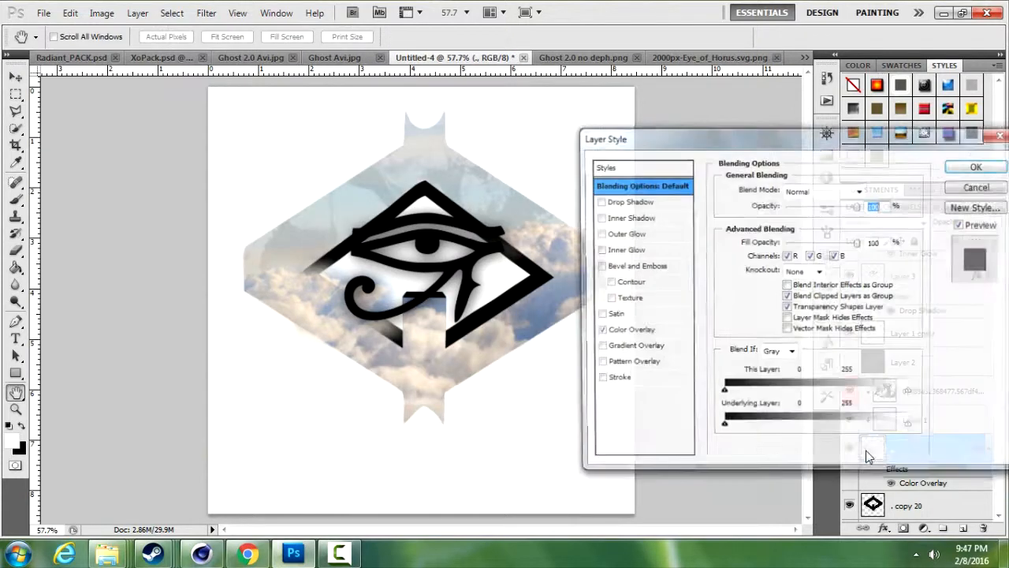
left_click(598, 331)
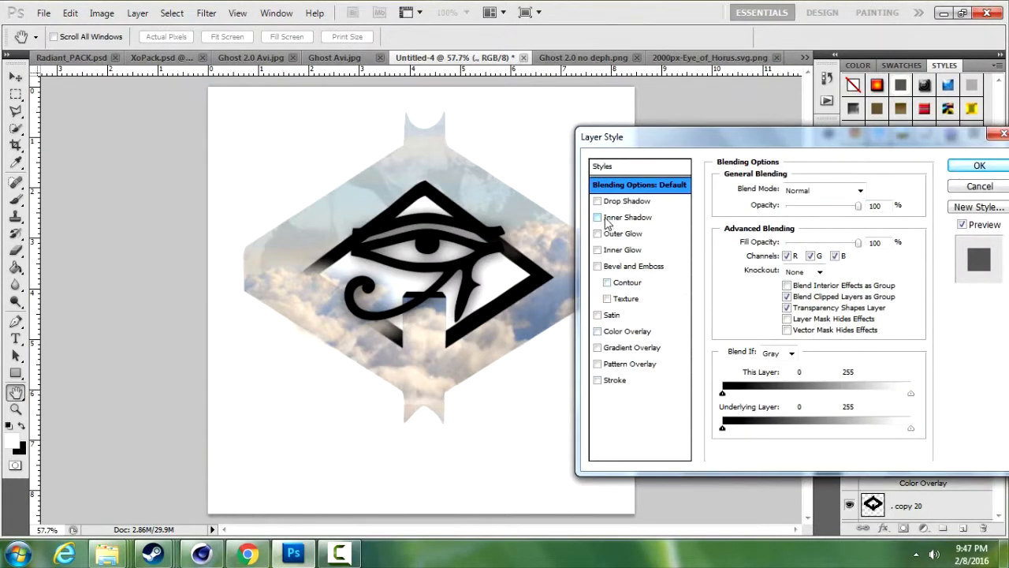
left_click(660, 202)
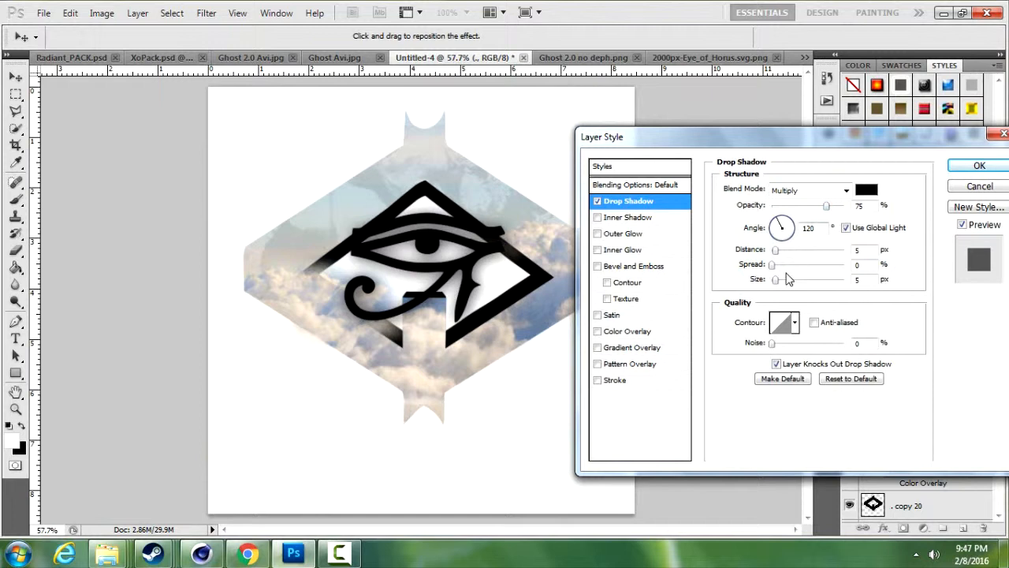
left_click_drag(783, 284, 715, 273)
left_click(977, 166)
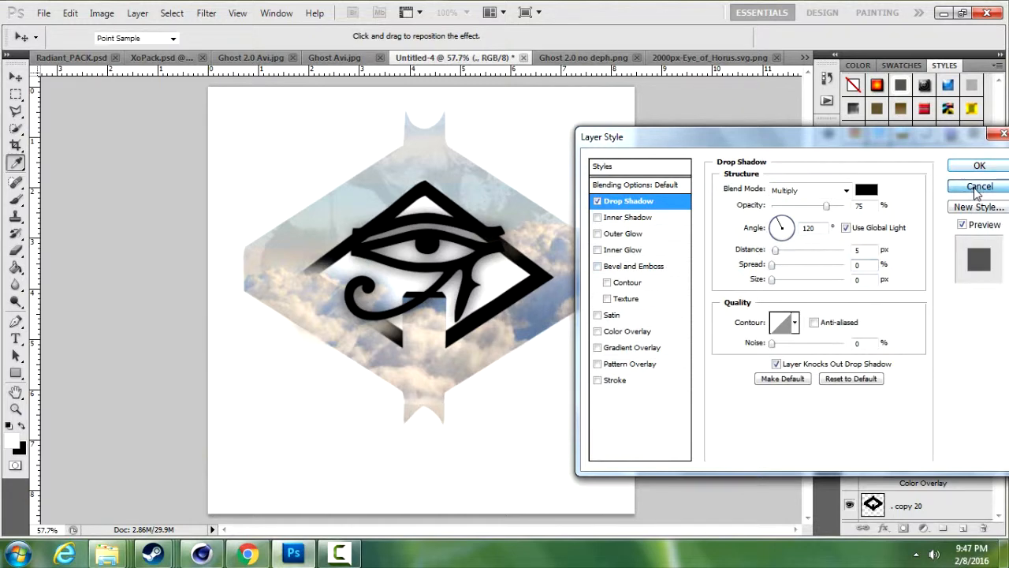
left_click(848, 449)
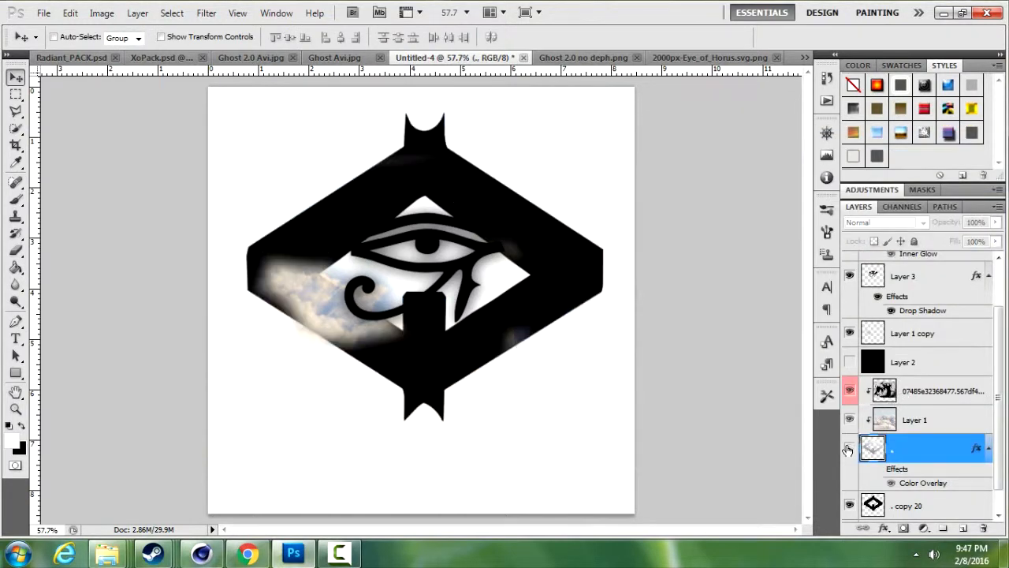
left_click(848, 448)
left_click(848, 449)
left_click(849, 448)
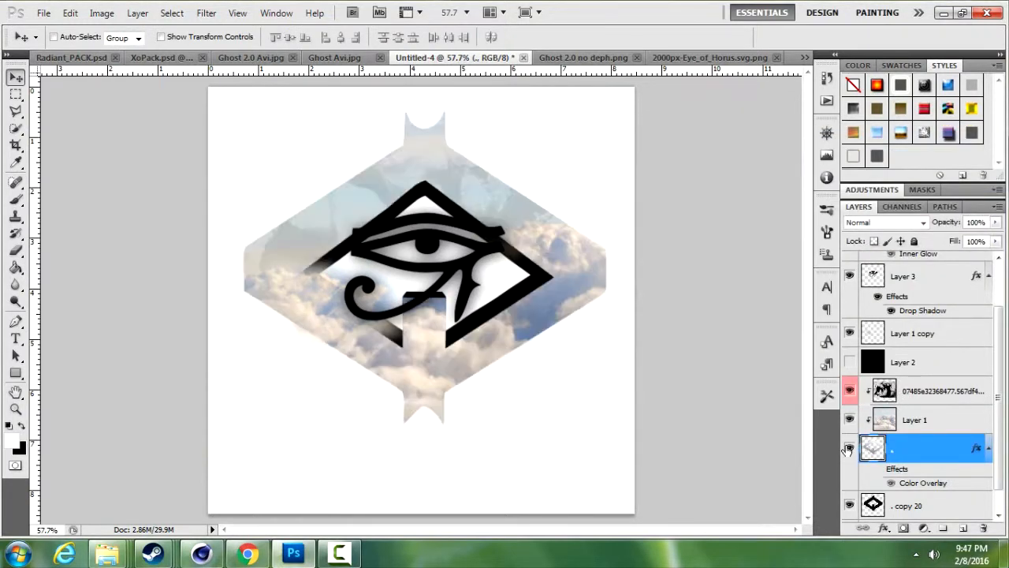
Step: Add a Drop Shadow to the ". copy 20" layer with distance 0 px, spread 12% and size 40 px
left_click(902, 509)
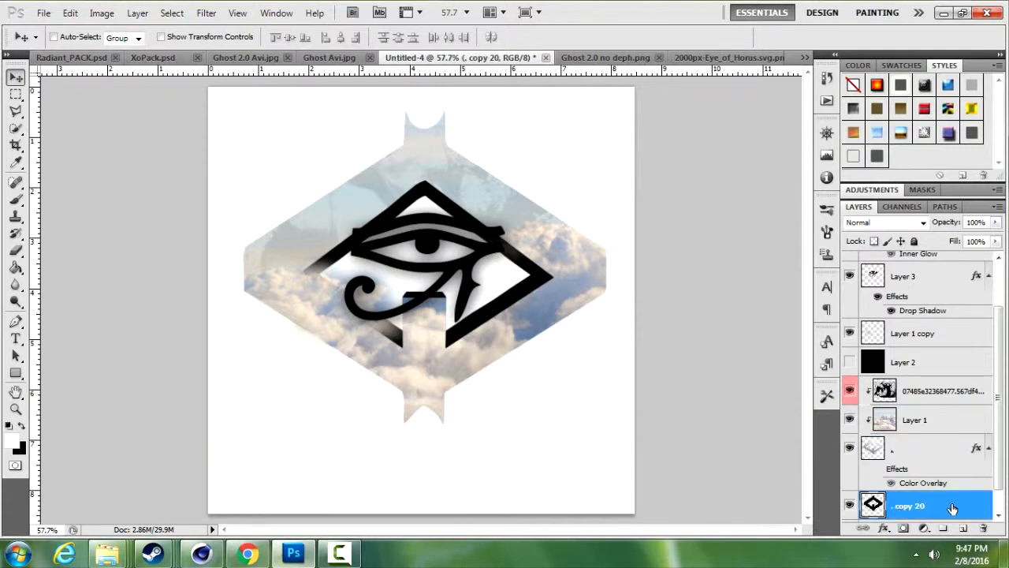
double_click(952, 508)
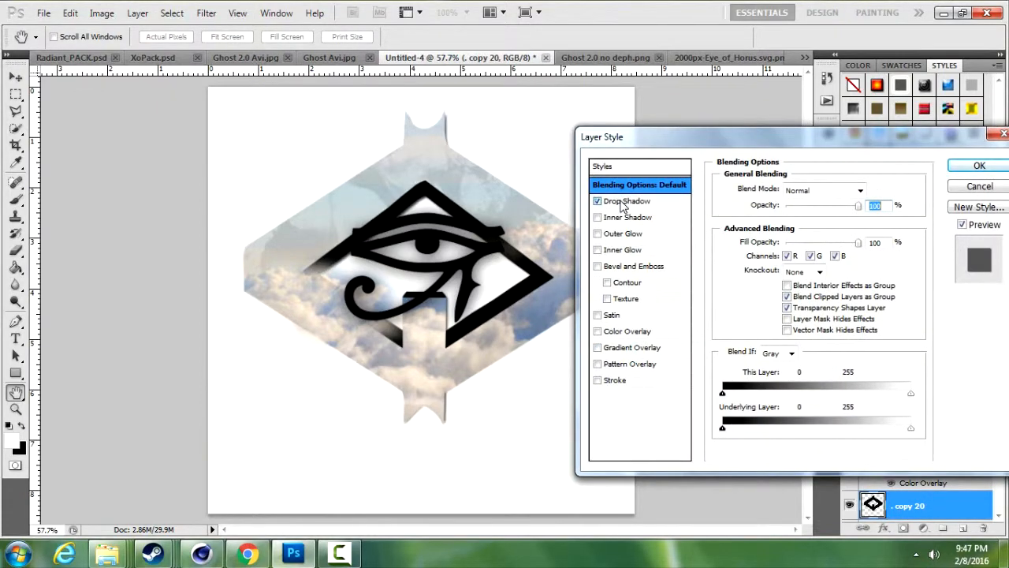
left_click(608, 201)
left_click_drag(773, 269, 790, 285)
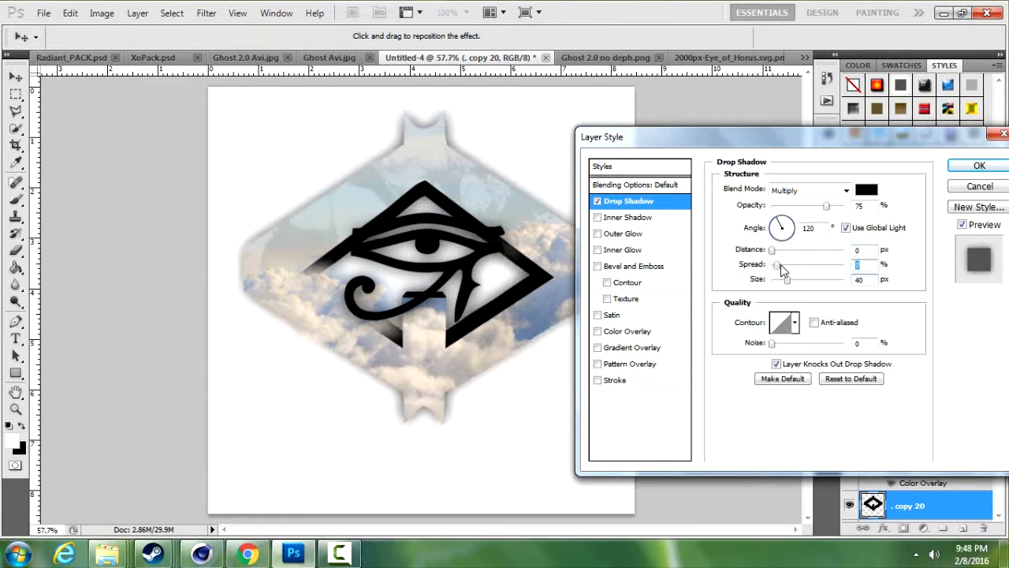
left_click_drag(773, 265, 777, 266)
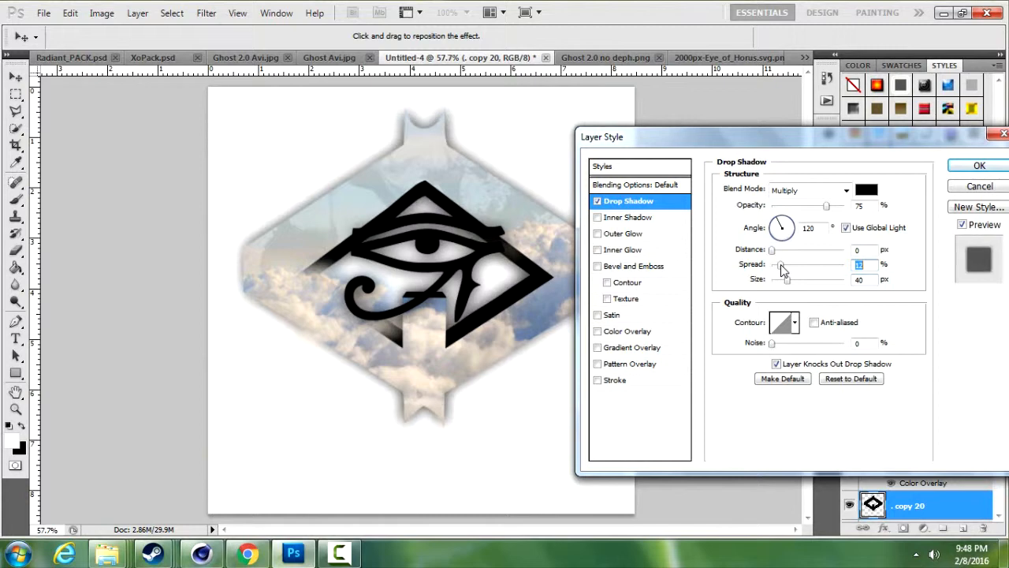
left_click(956, 167)
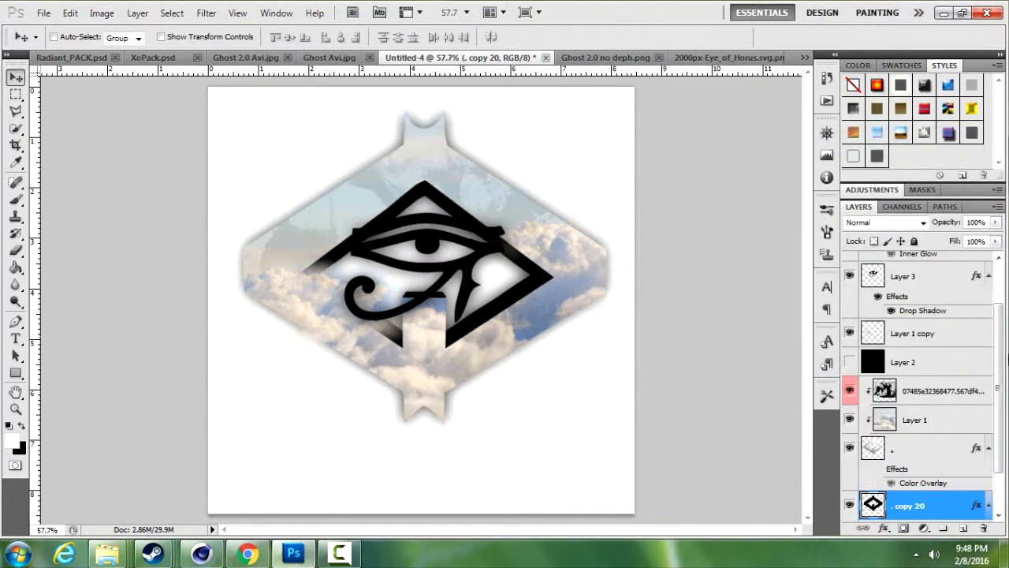
Step: Duplicate the cloud Layer 1 as Layer 1 copy 2, place it directly above Layer 3, clip it to the eye, and adjust its position
right_click(940, 422)
left_click(849, 118)
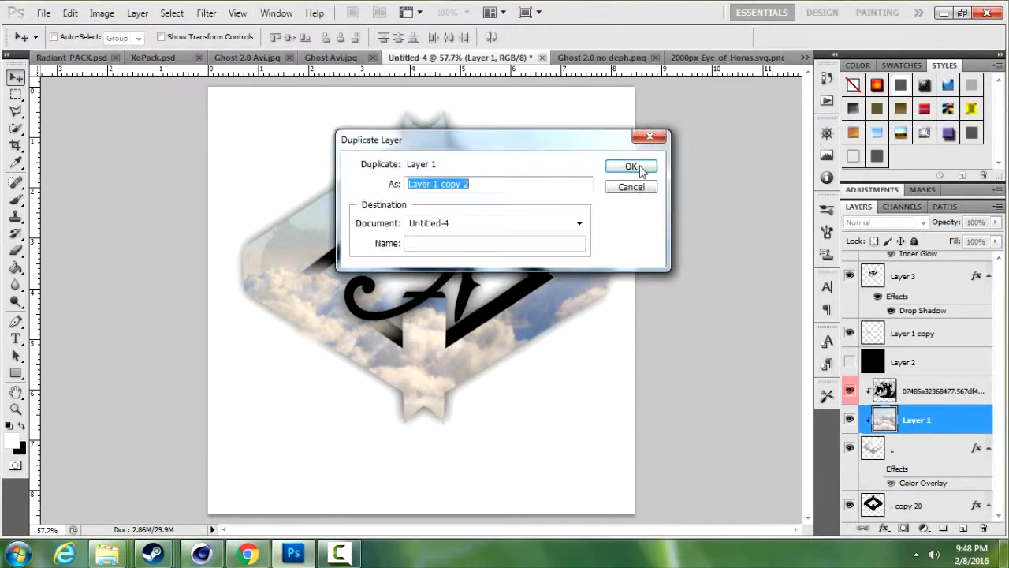
left_click(631, 167)
left_click_drag(946, 421, 950, 268)
right_click(912, 282)
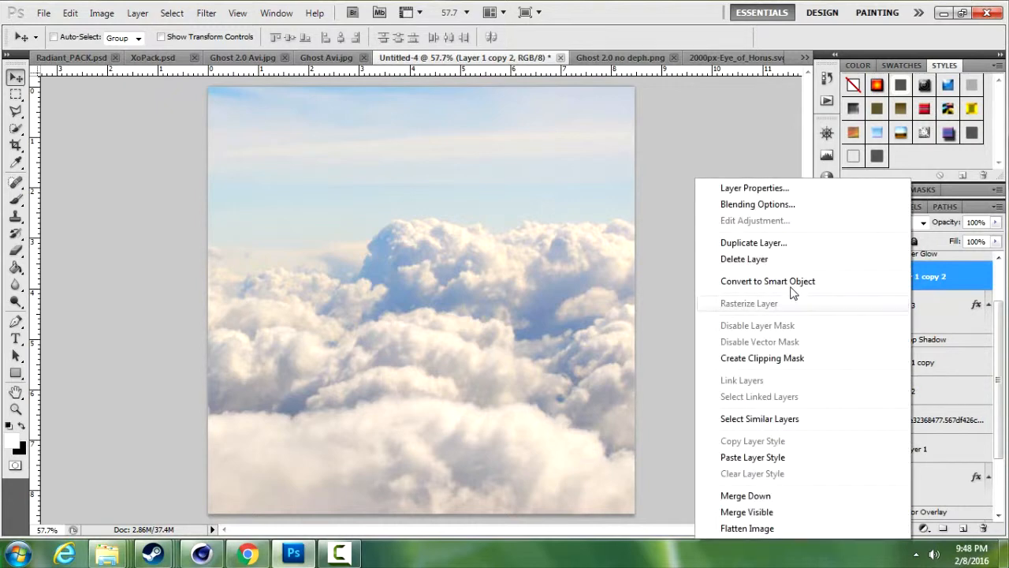
left_click(714, 358)
left_click_drag(411, 278, 422, 276)
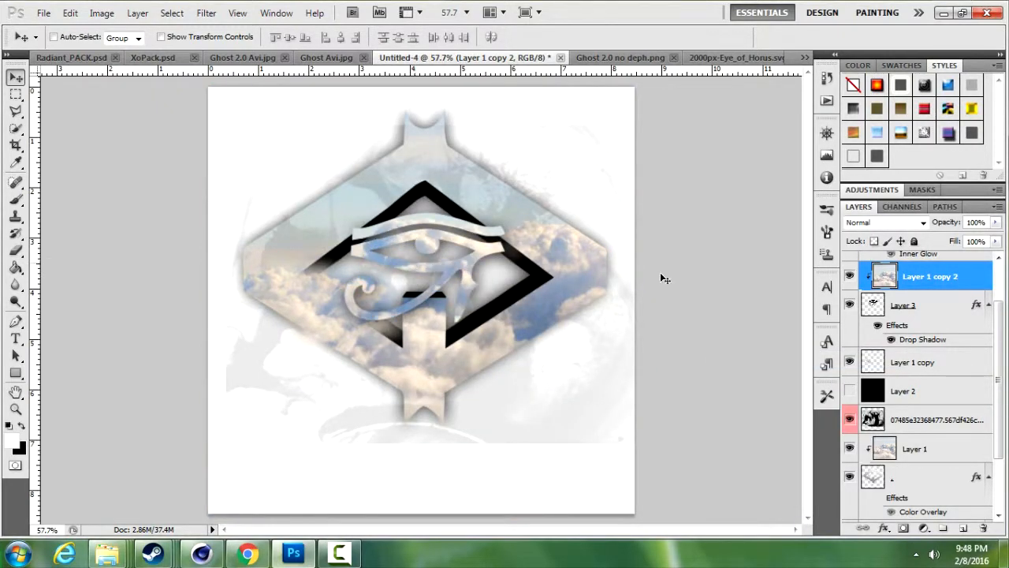
Step: Clip the ink texture layer above Layer 1 to the emblem again and duplicate that ink layer
right_click(907, 419)
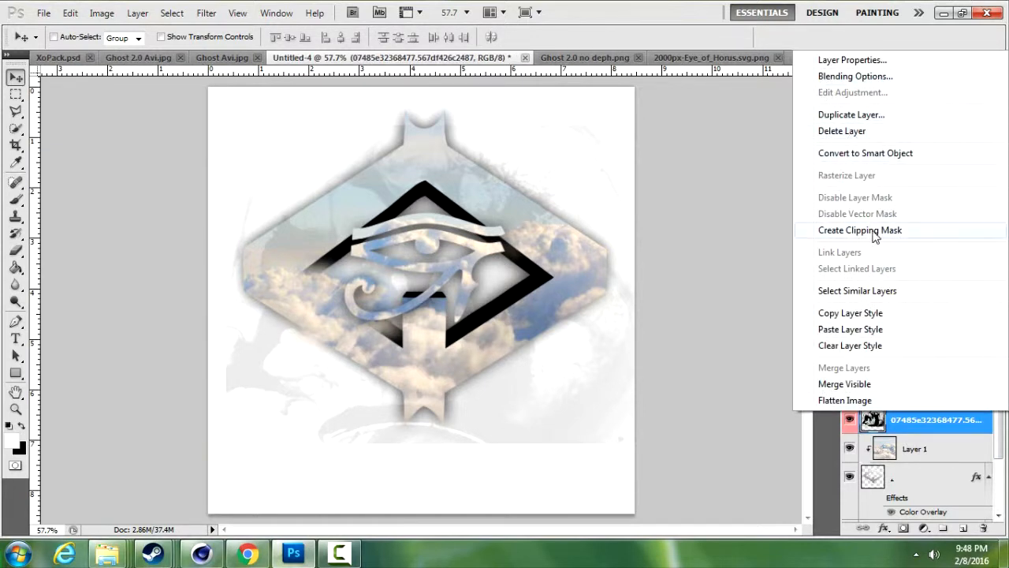
left_click(874, 232)
right_click(946, 422)
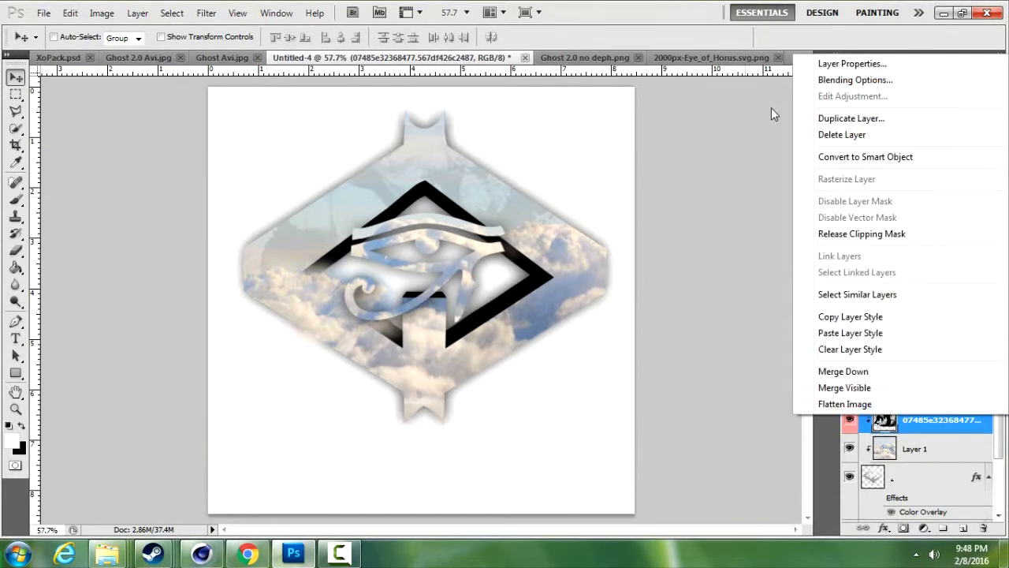
left_click(850, 118)
left_click(636, 165)
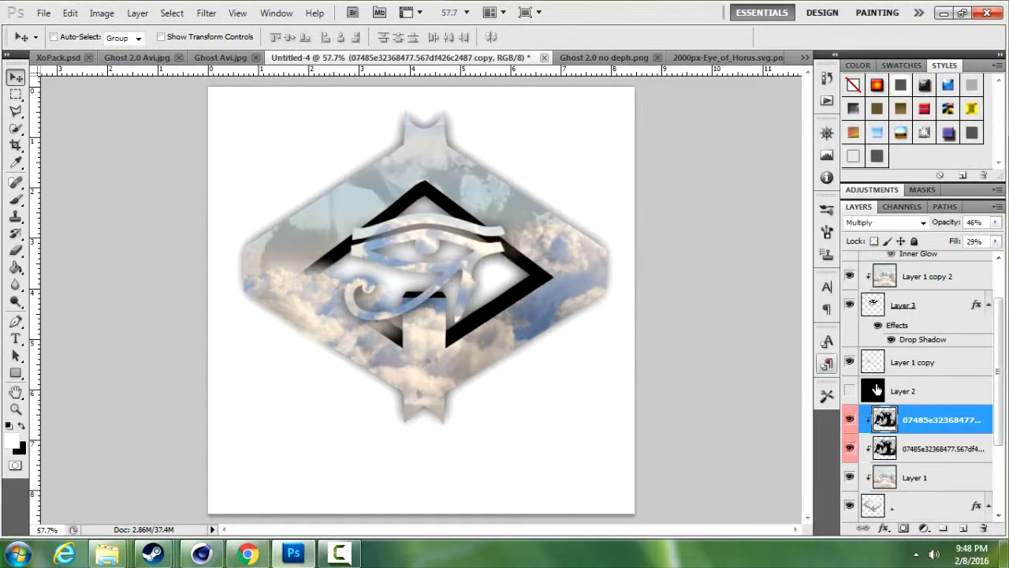
Step: Move the ink texture copy above Layer 1 copy 2, clip it to the eye, and reposition the ink within the shape
left_click_drag(913, 418, 914, 276)
right_click(901, 298)
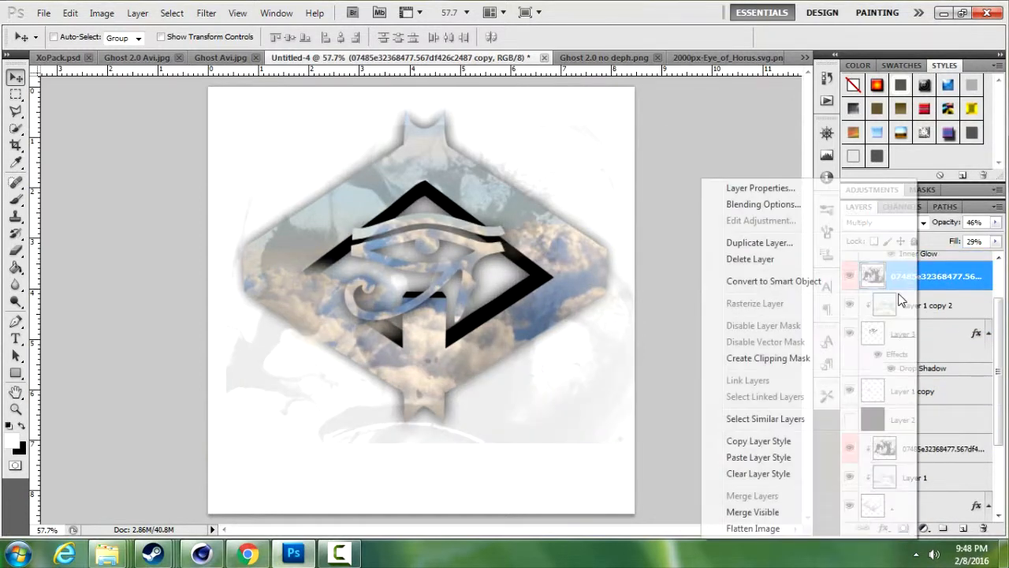
left_click(766, 358)
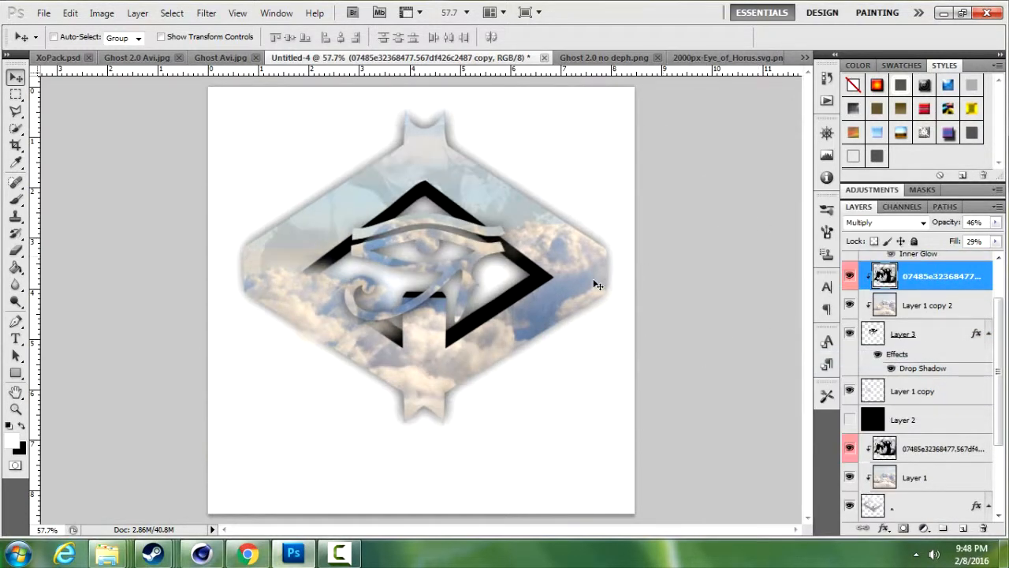
left_click_drag(468, 262, 467, 290)
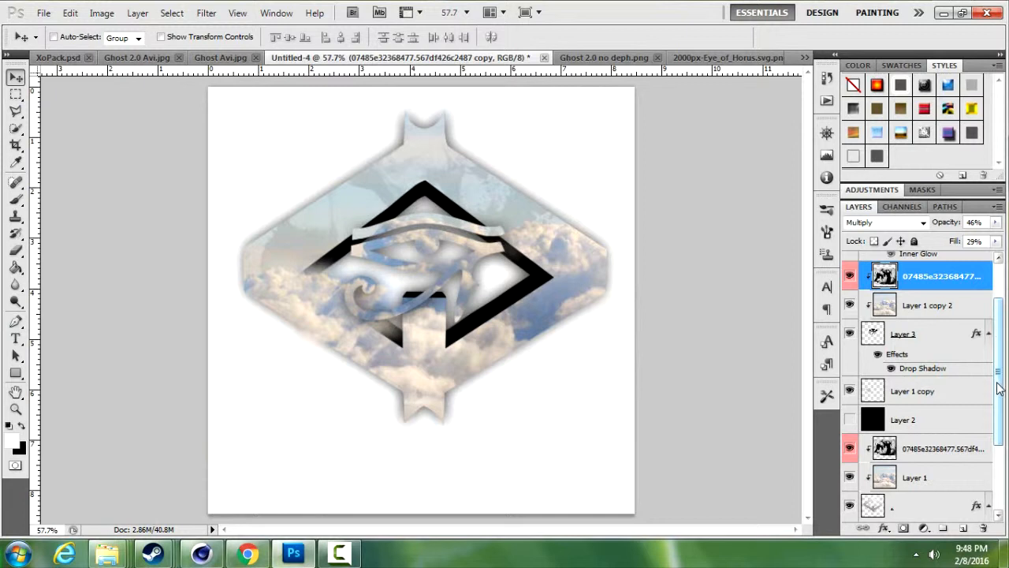
Step: Add the text "TEXT" in Helvetica Bold at 72 pt over the lower part of the canvas and adjust its position
scroll(1003, 423, "down", 5)
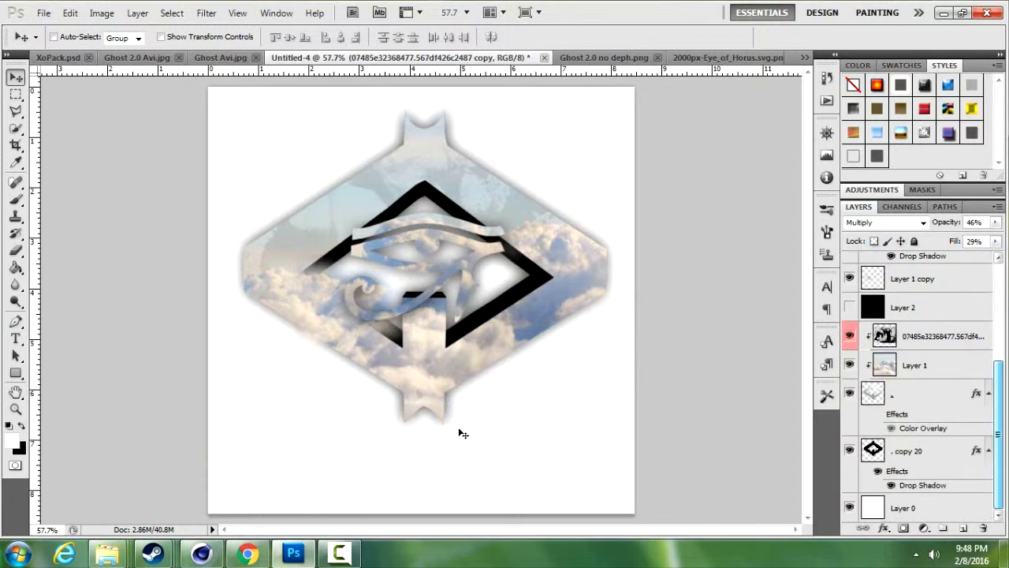
left_click(15, 340)
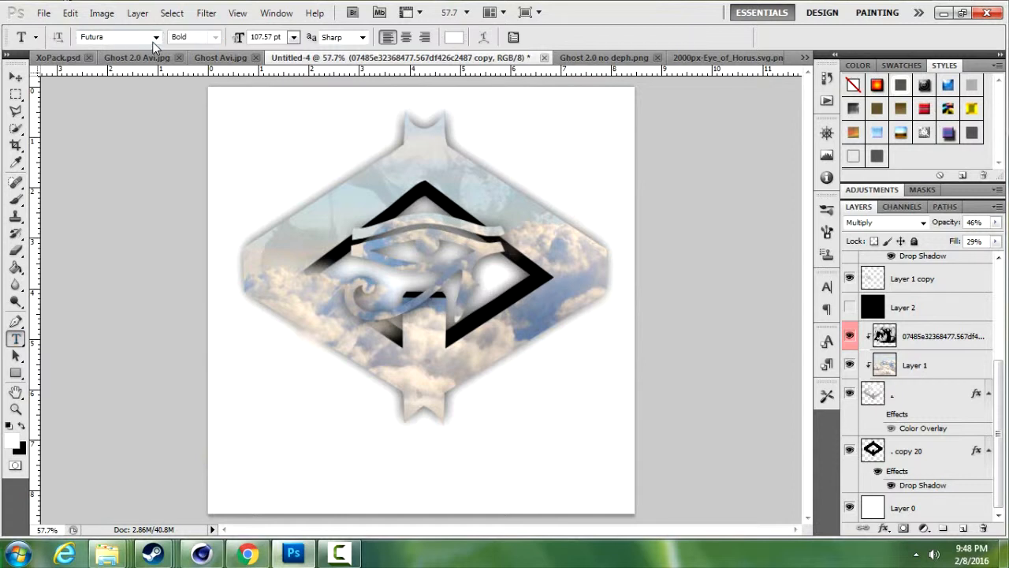
left_click(156, 37)
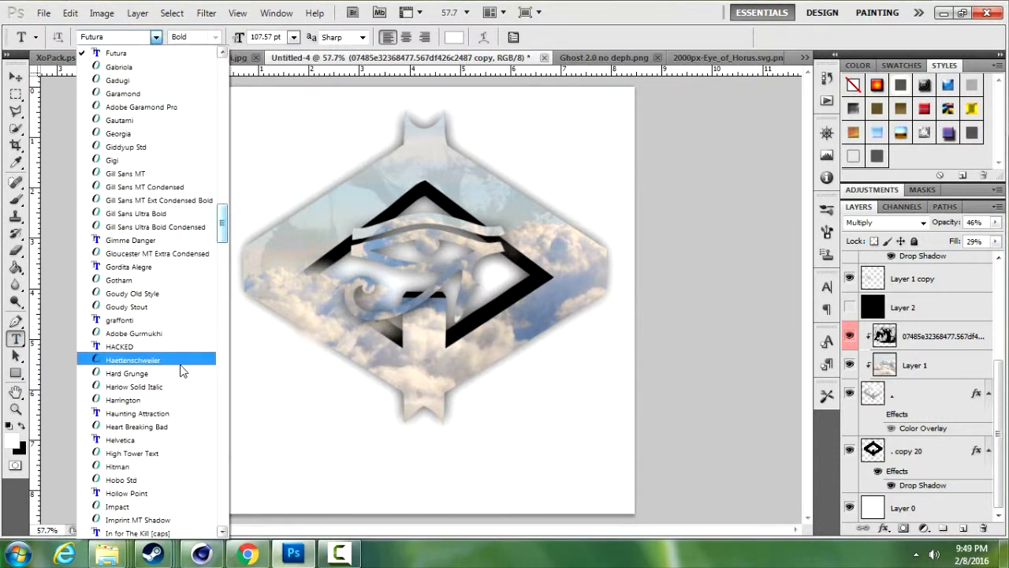
left_click(158, 439)
left_click(357, 472)
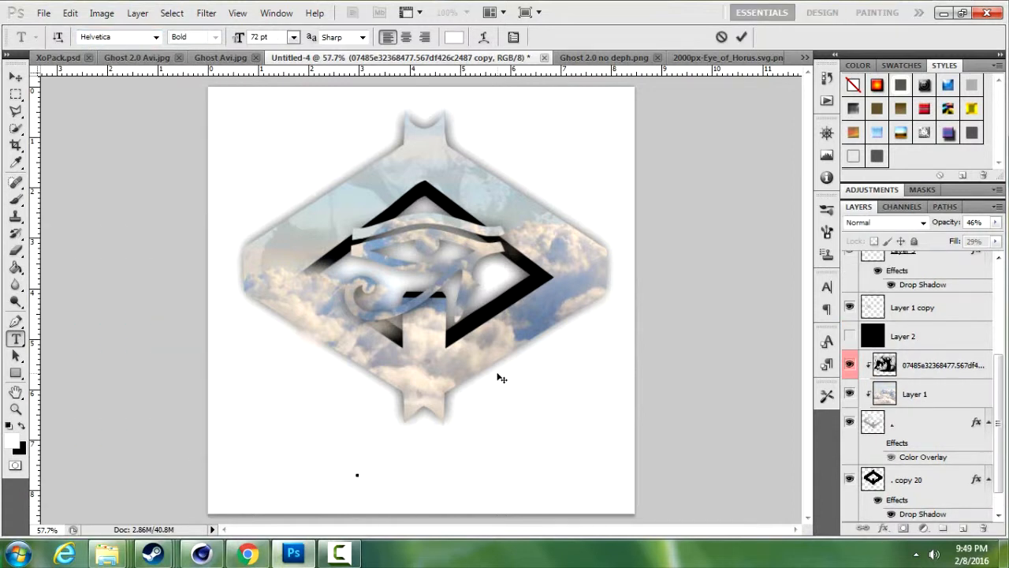
type("G")
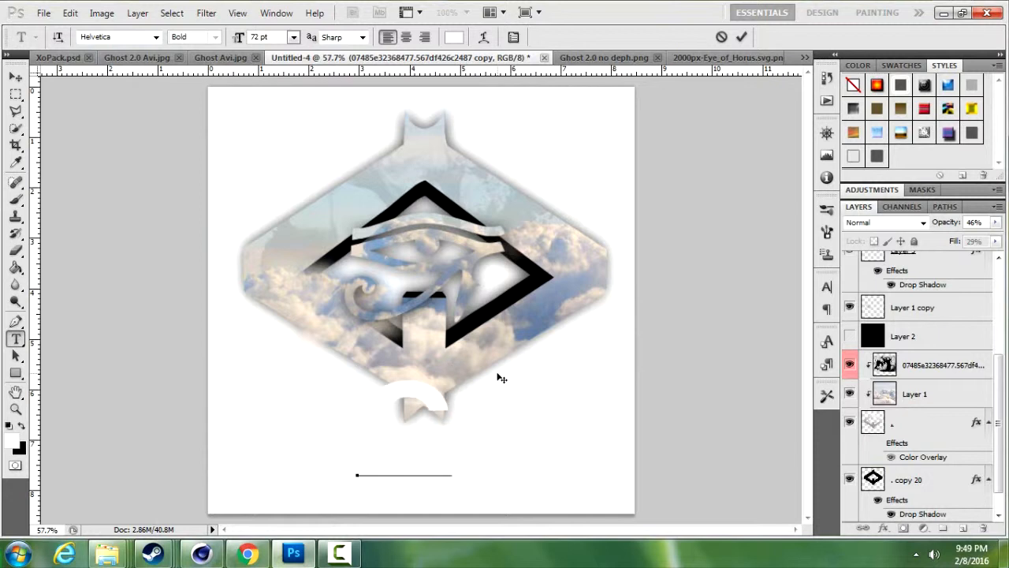
type("H")
key("BackSpace")
key("BackSpace")
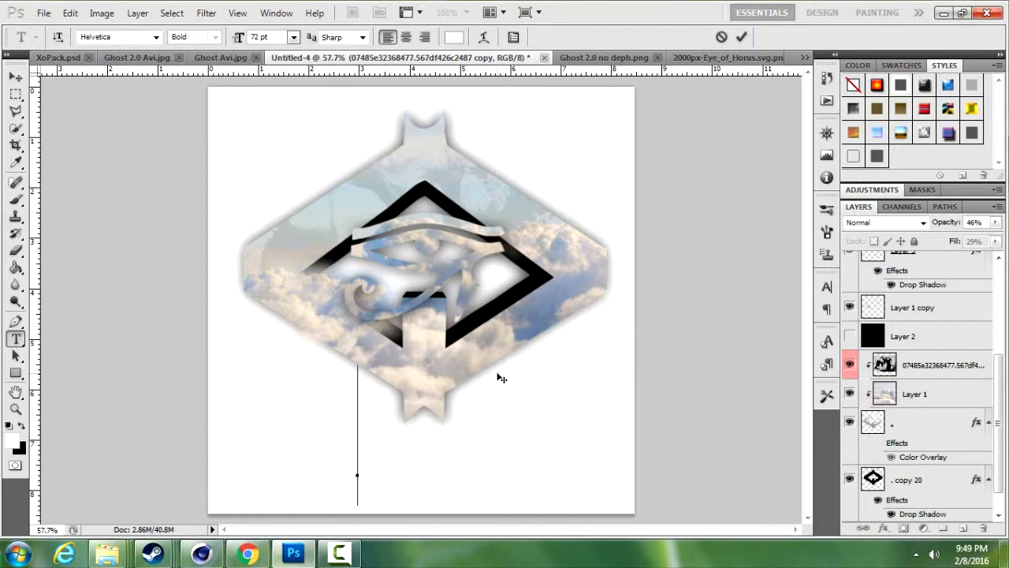
type("TEST")
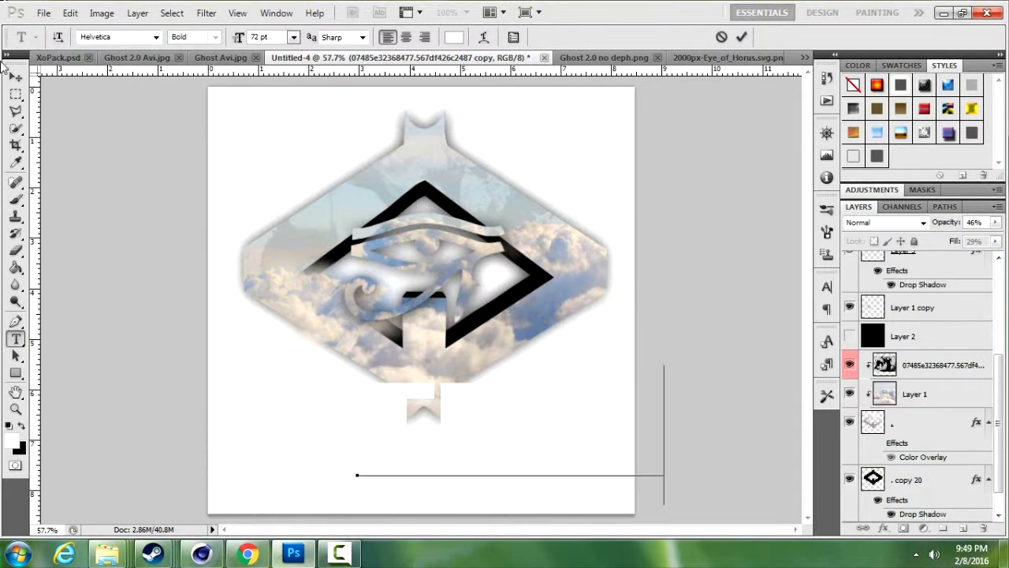
left_click(15, 77)
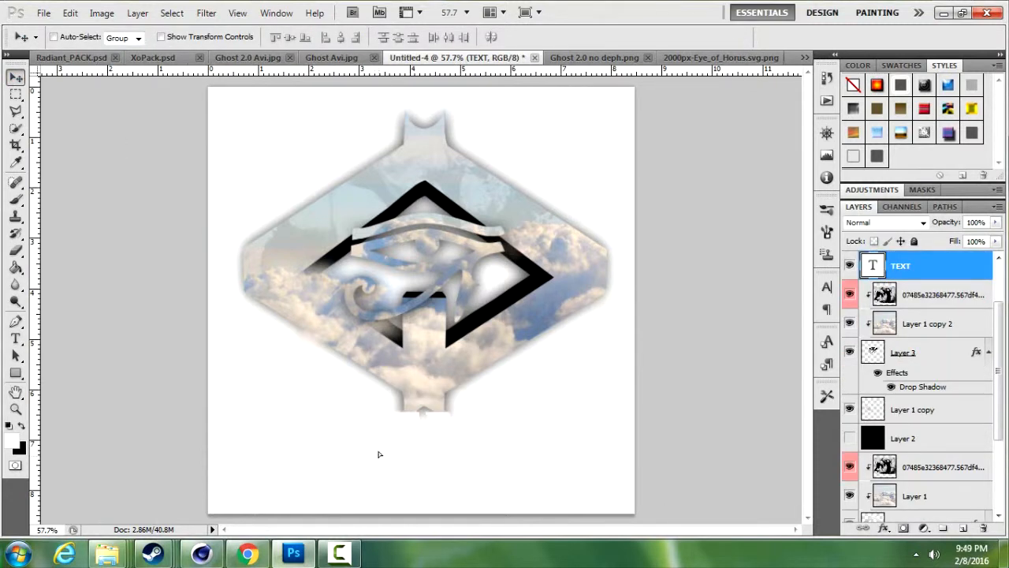
left_click_drag(378, 454, 368, 446)
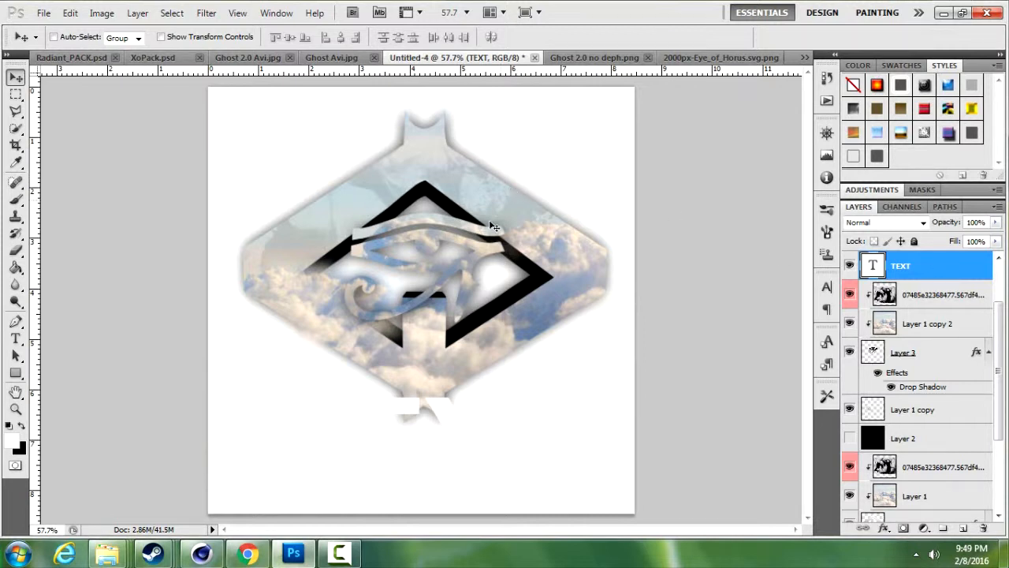
Step: Change the colour of all the letters in "TEXT" to black (000000)
left_click(15, 338)
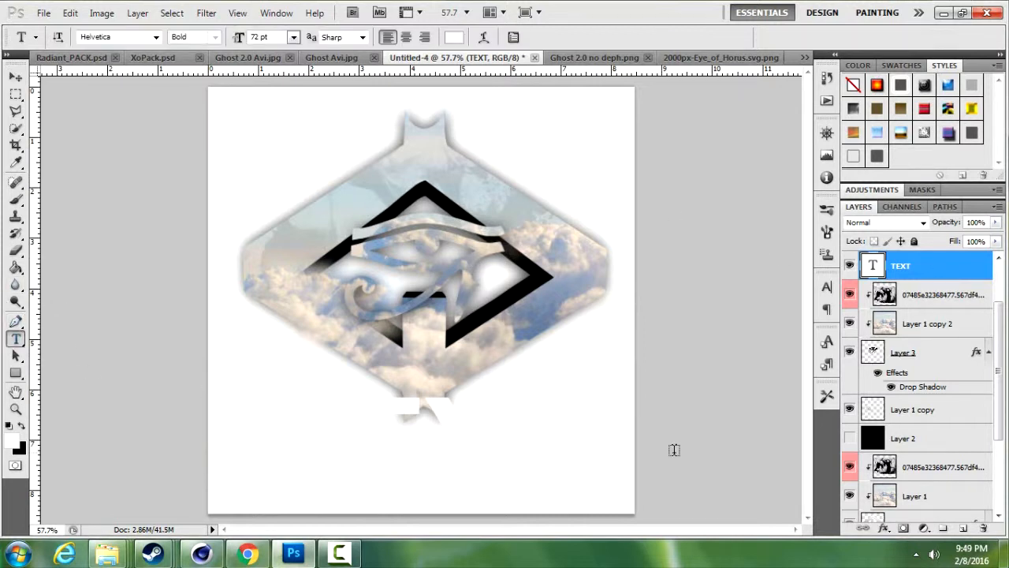
left_click_drag(532, 448, 161, 451)
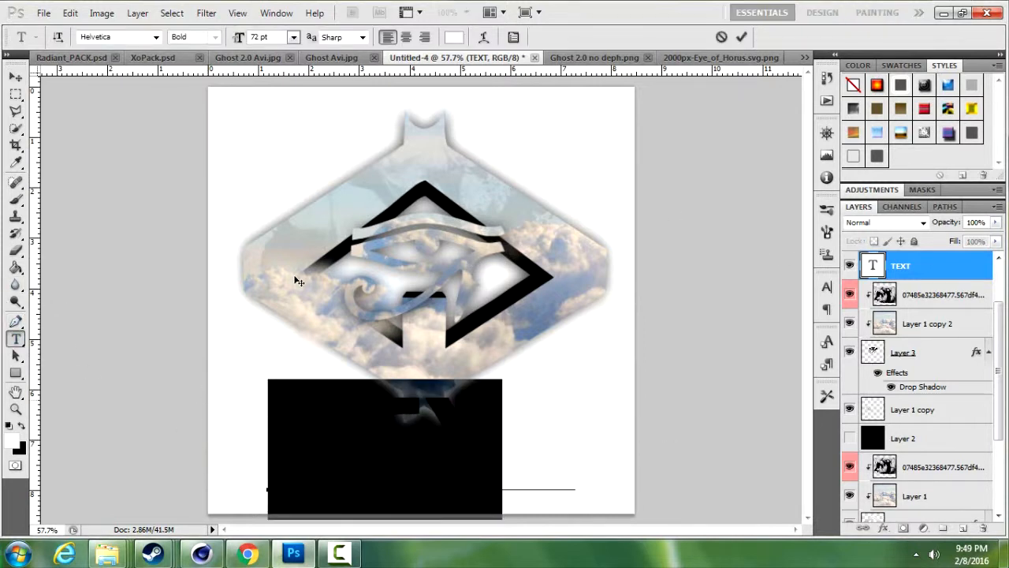
left_click(449, 37)
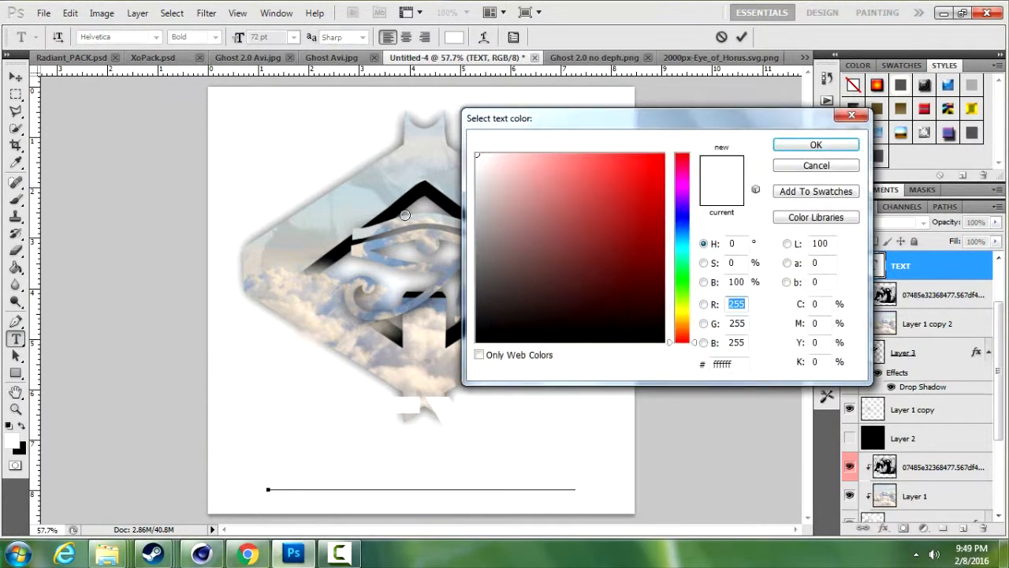
left_click(513, 434)
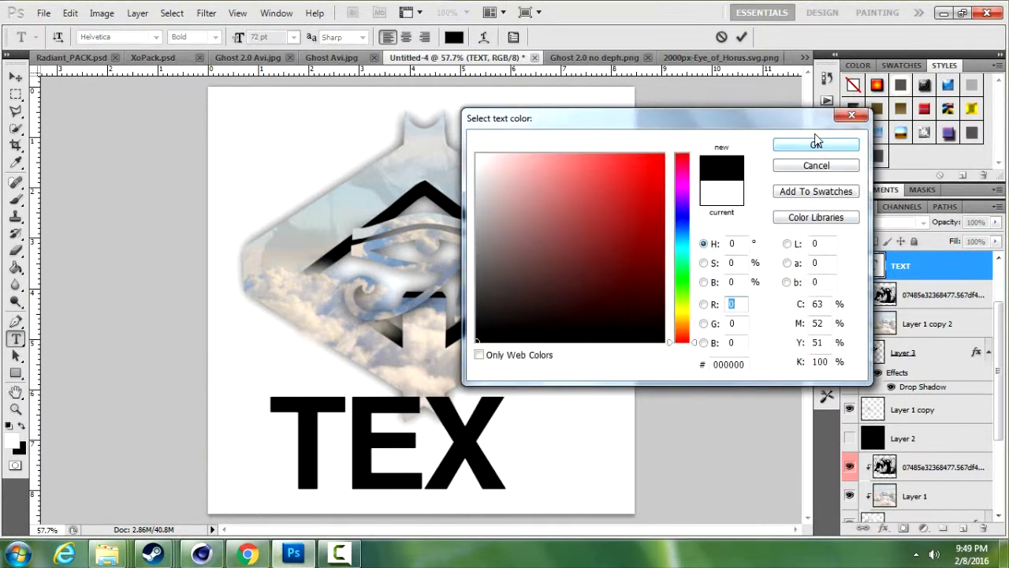
left_click(798, 145)
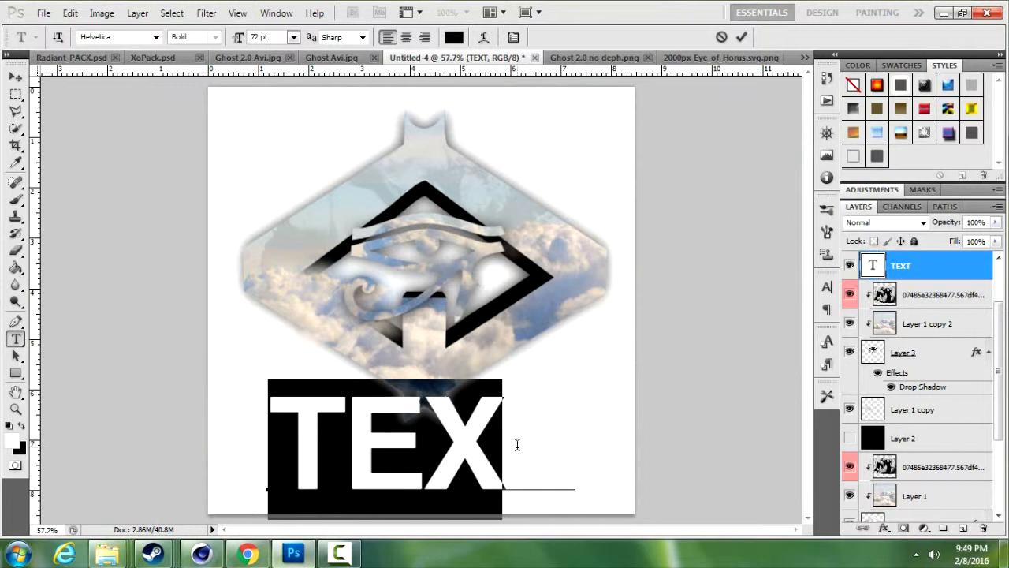
left_click(573, 441)
left_click_drag(577, 443, 527, 446)
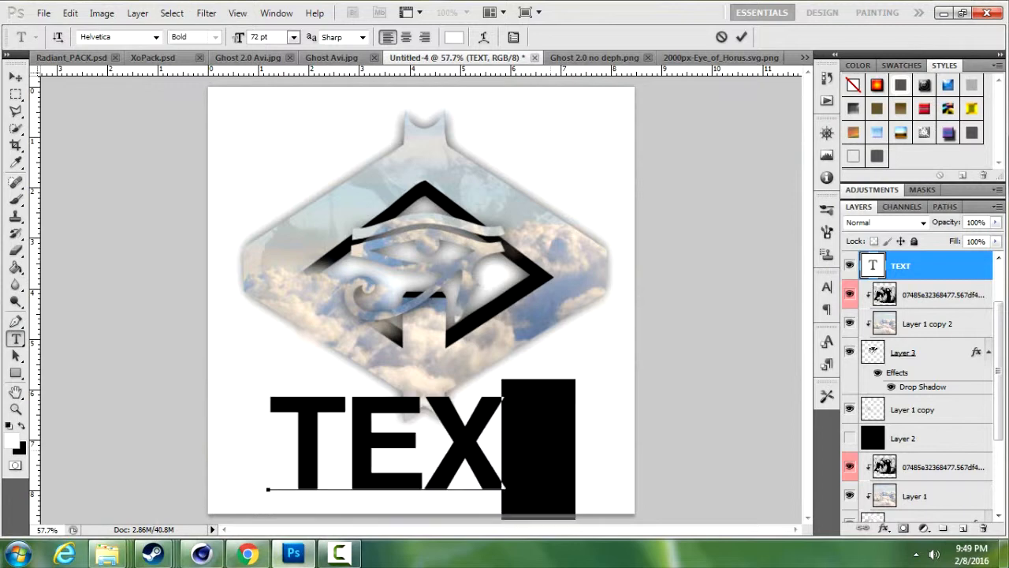
left_click(453, 37)
left_click_drag(528, 300, 532, 350)
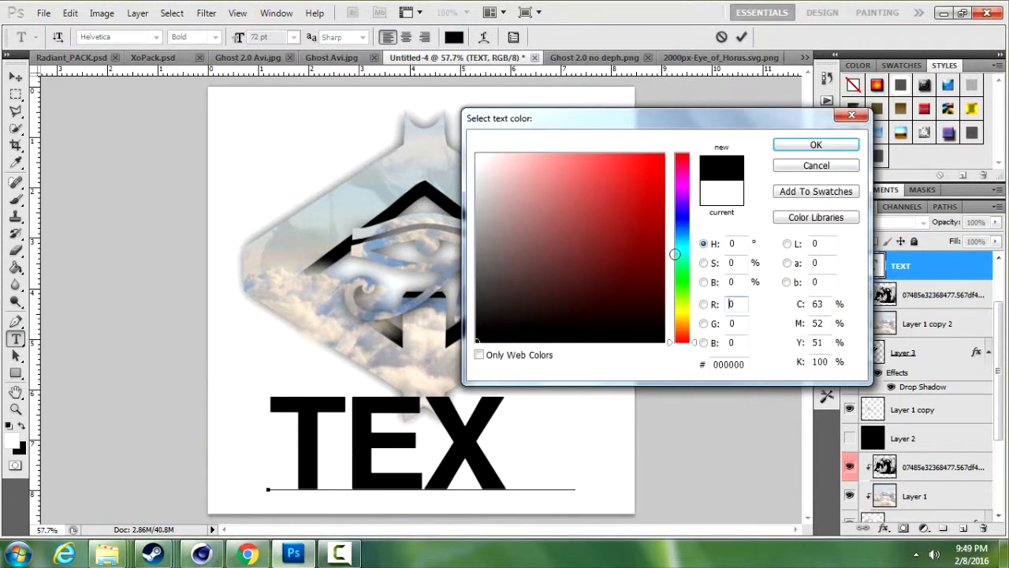
left_click(816, 146)
left_click(16, 77)
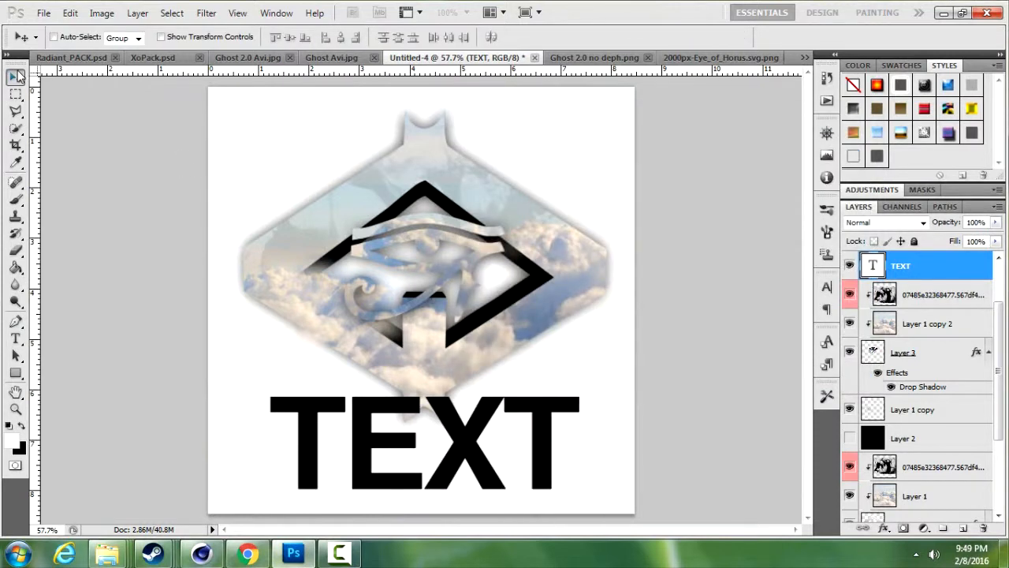
Step: Scale the "TEXT" layer down proportionally to about a third of its size and centre it beneath the emblem
key("ctrl+t")
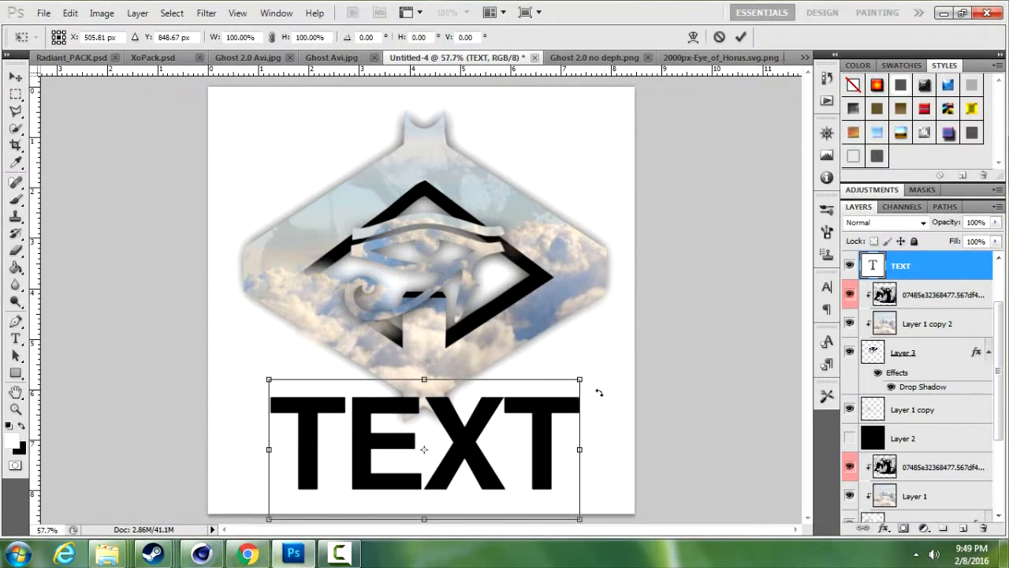
left_click_drag(582, 376, 422, 472)
left_click(272, 38)
key("Return")
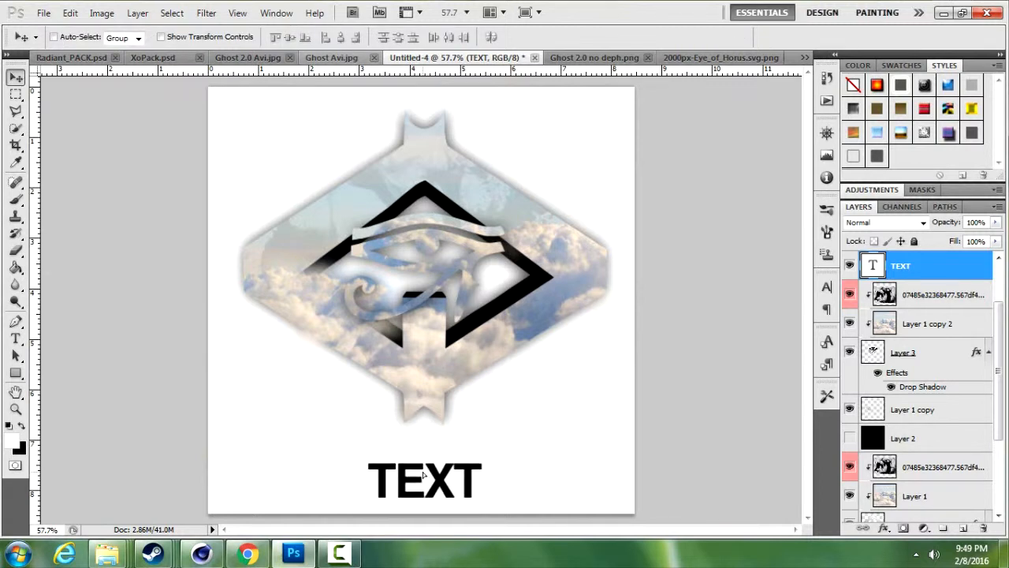
left_click(15, 408)
right_click(434, 447)
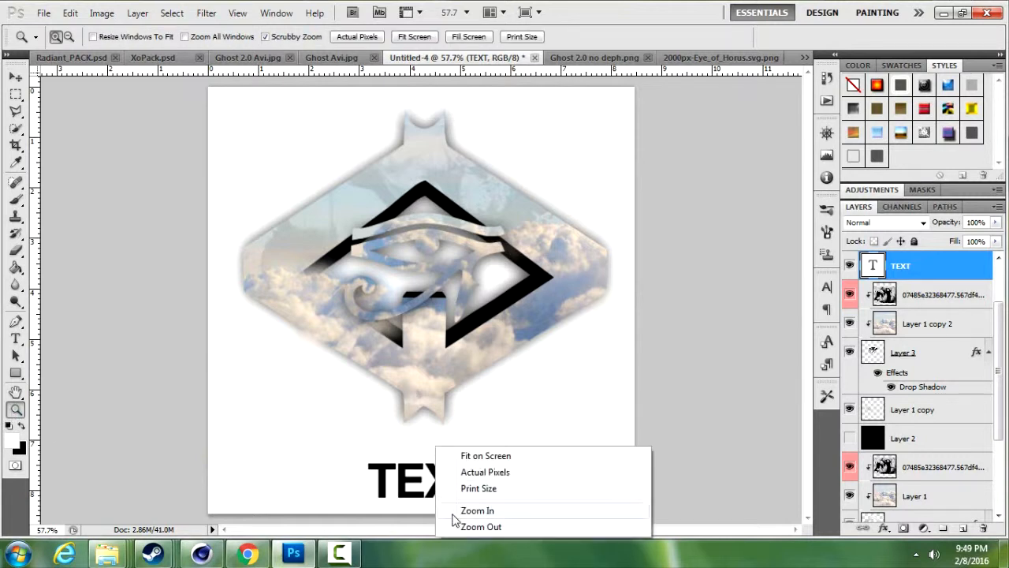
left_click(472, 530)
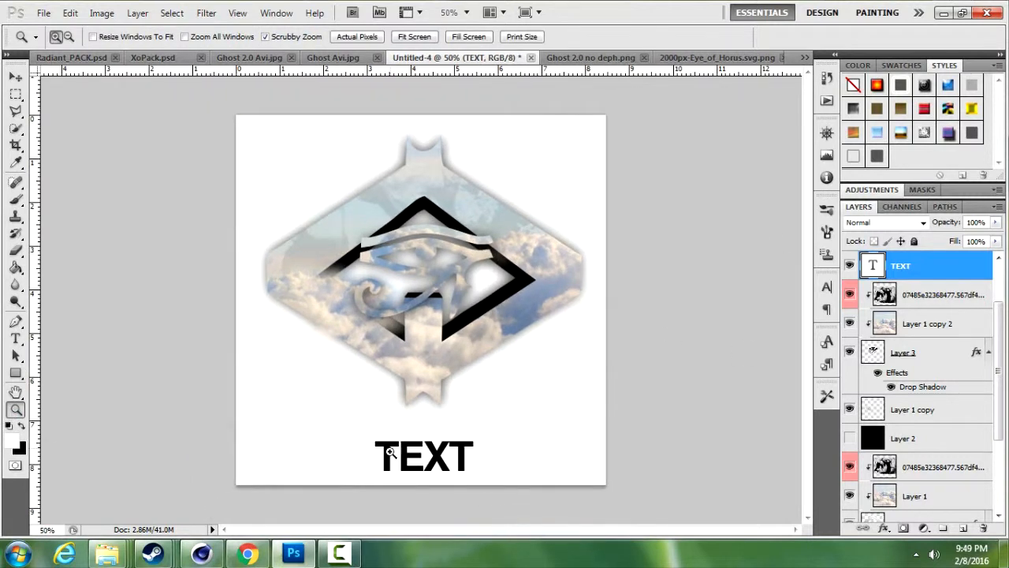
left_click(14, 77)
mouse_move(465, 462)
left_mouse_down()
mouse_move(457, 469)
mouse_move(463, 461)
left_mouse_up()
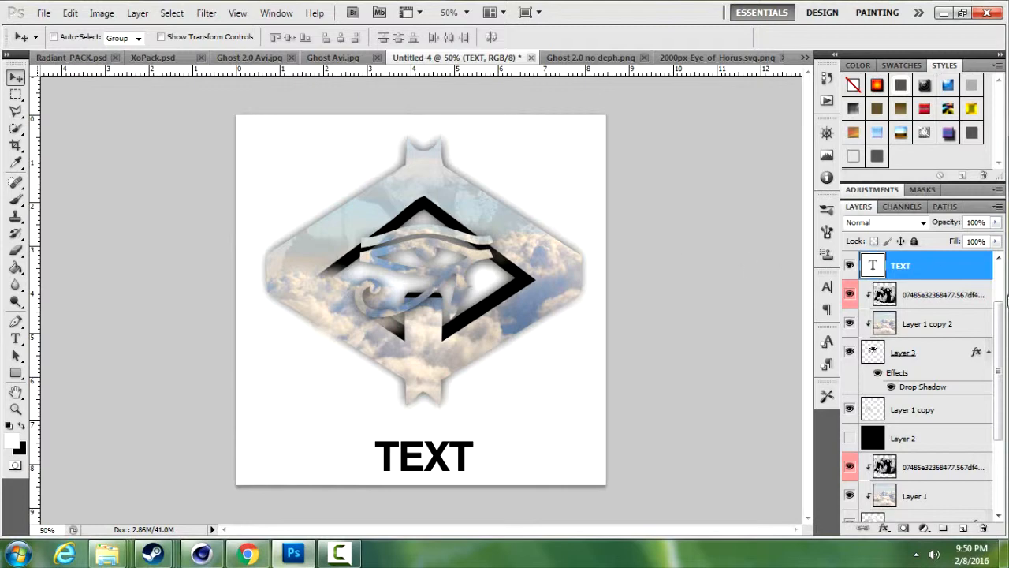
double_click(952, 272)
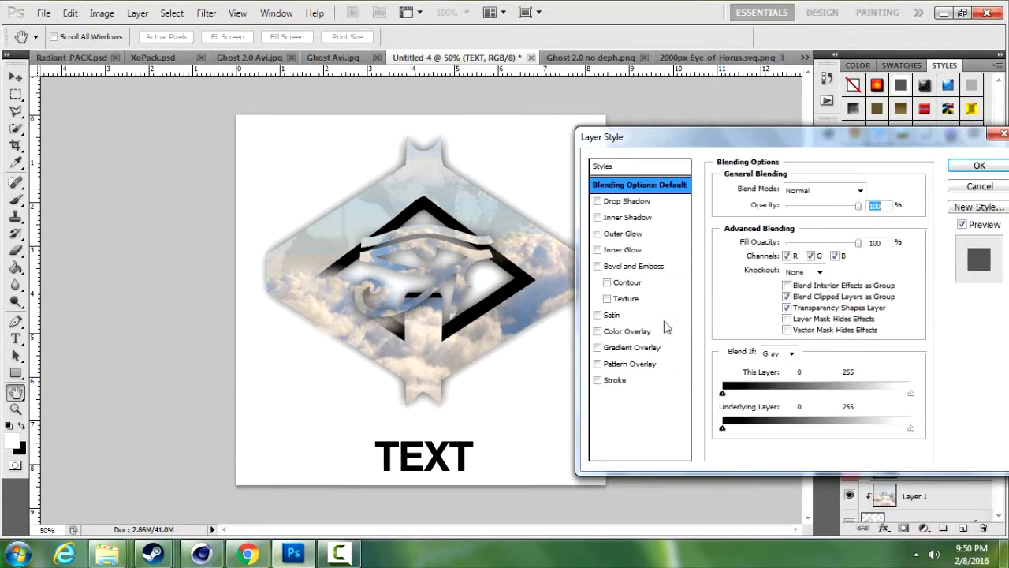
left_click(599, 332)
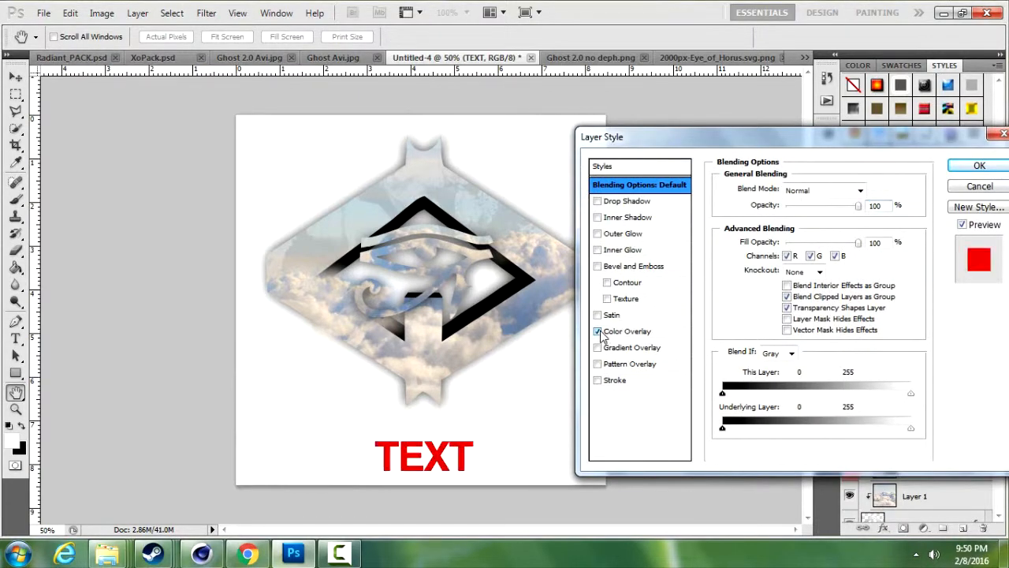
left_click(599, 332)
left_click(979, 168)
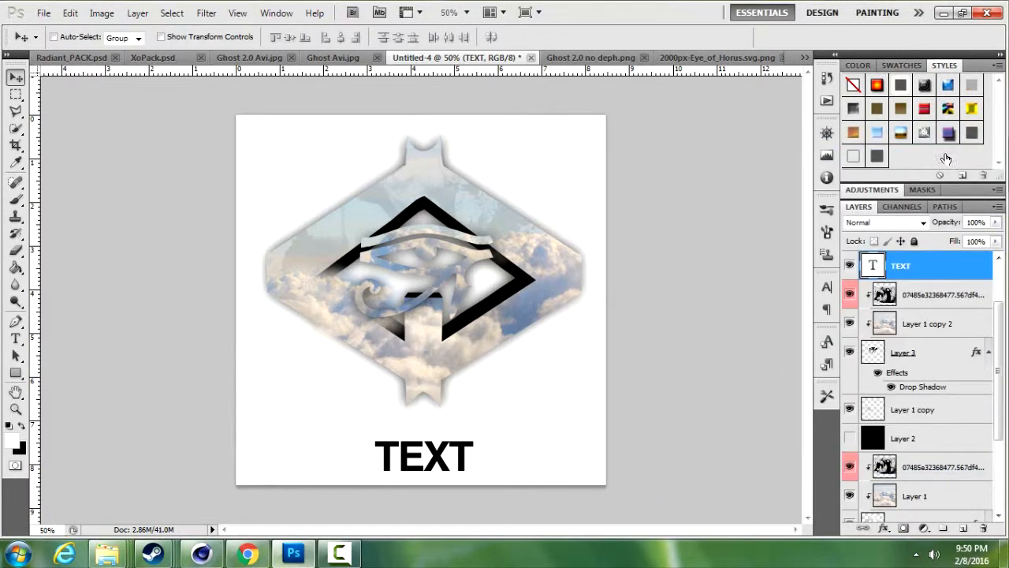
Step: Duplicate the cloud Layer 1 copy 2 as Layer 1 copy 3
left_click(942, 323)
right_click(938, 323)
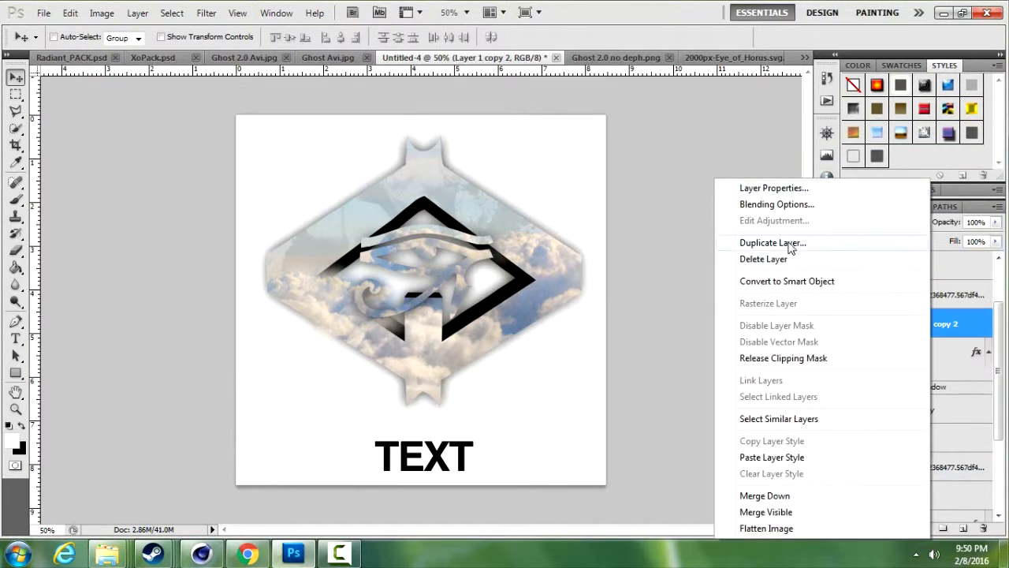
left_click(800, 243)
left_click(657, 166)
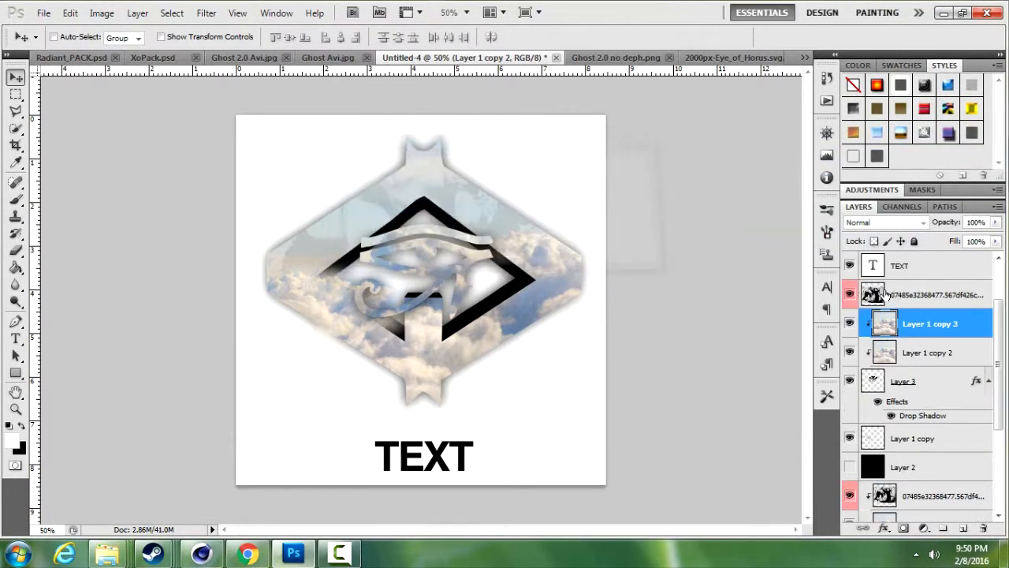
Step: Move Layer 1 copy 3 directly above the TEXT layer and clip it to the text
scroll(914, 371, "up", 2)
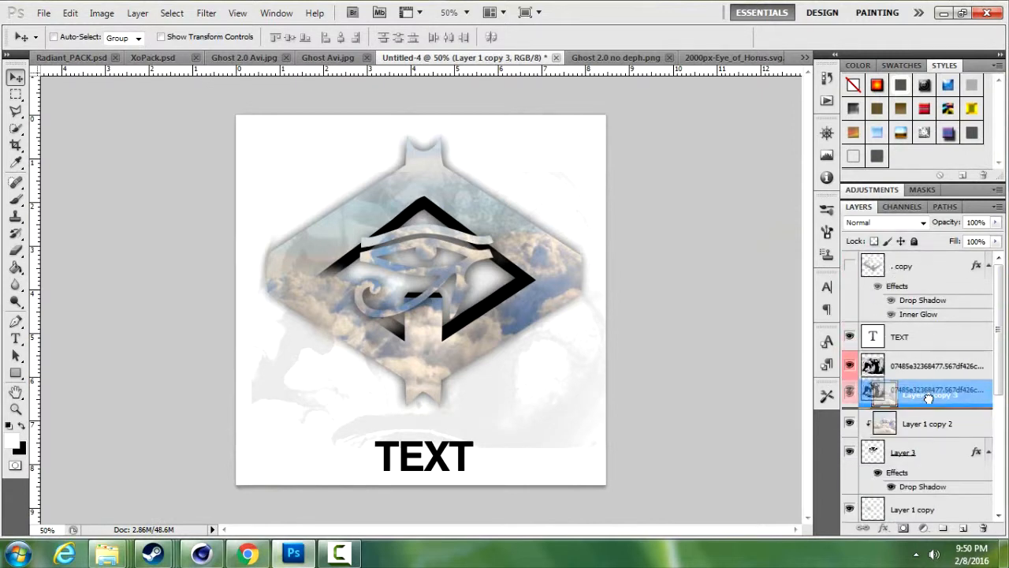
left_click(923, 369)
right_click(922, 370)
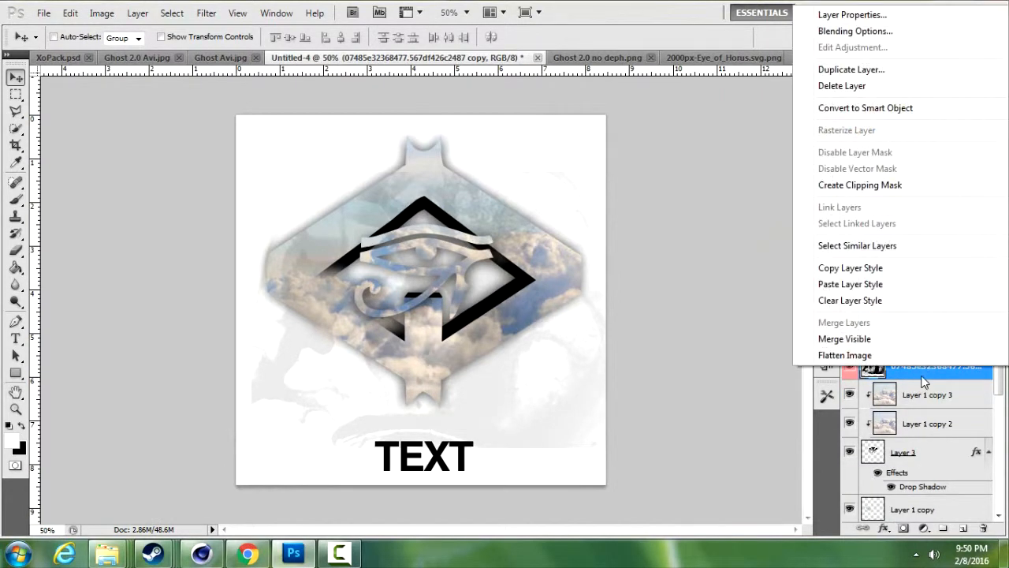
left_click(921, 399)
left_click_drag(922, 399, 920, 336)
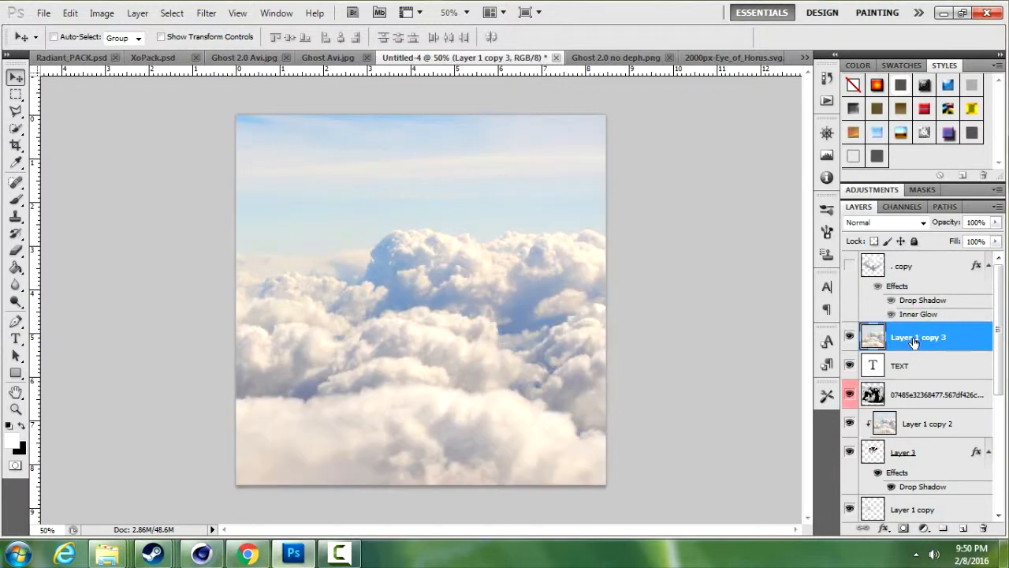
right_click(921, 338)
left_click(774, 357)
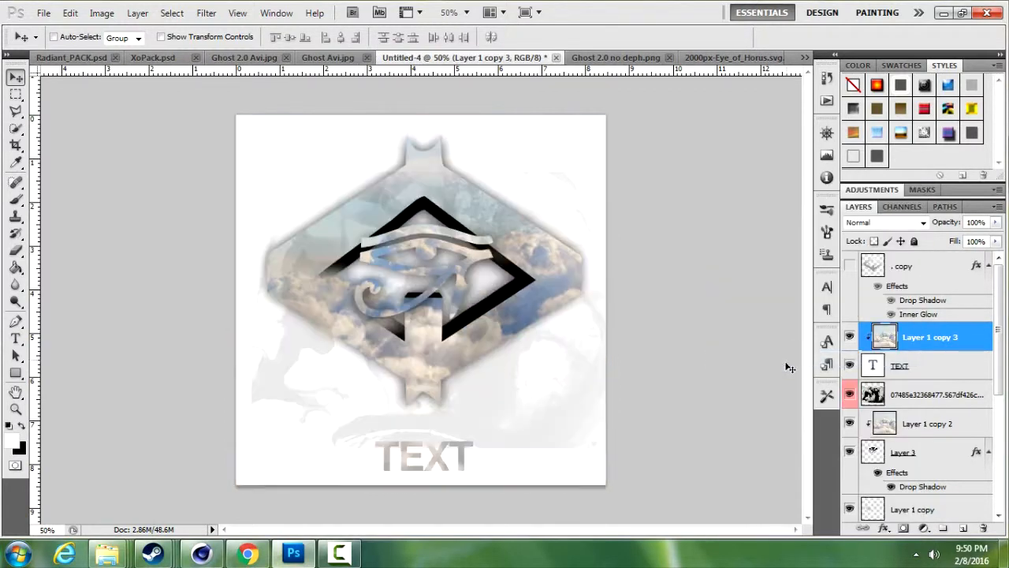
Step: Duplicate the ink texture copy layer above Layer 1 copy 2 and place the duplicate directly above Layer 1 copy 3
right_click(946, 403)
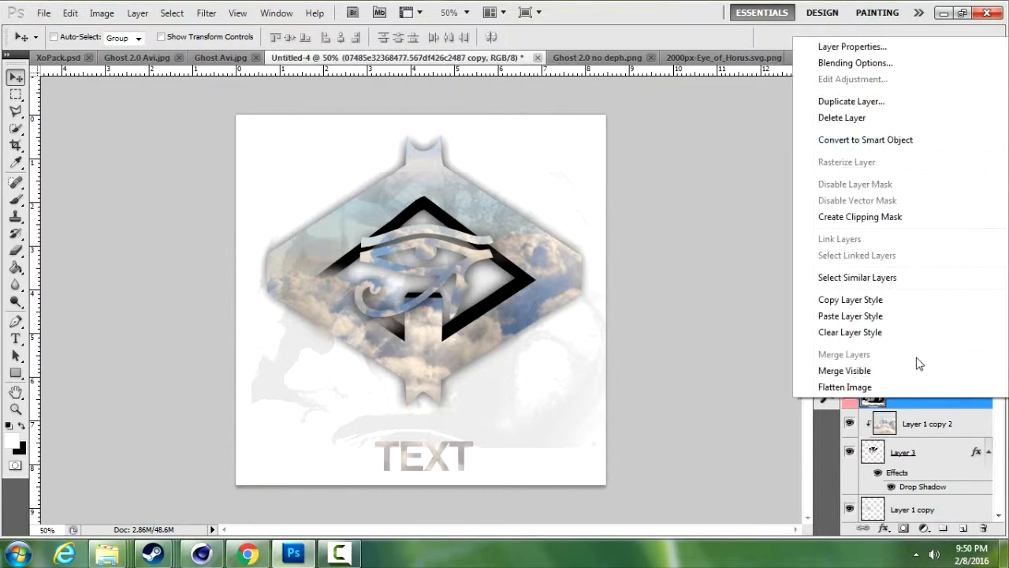
left_click(856, 101)
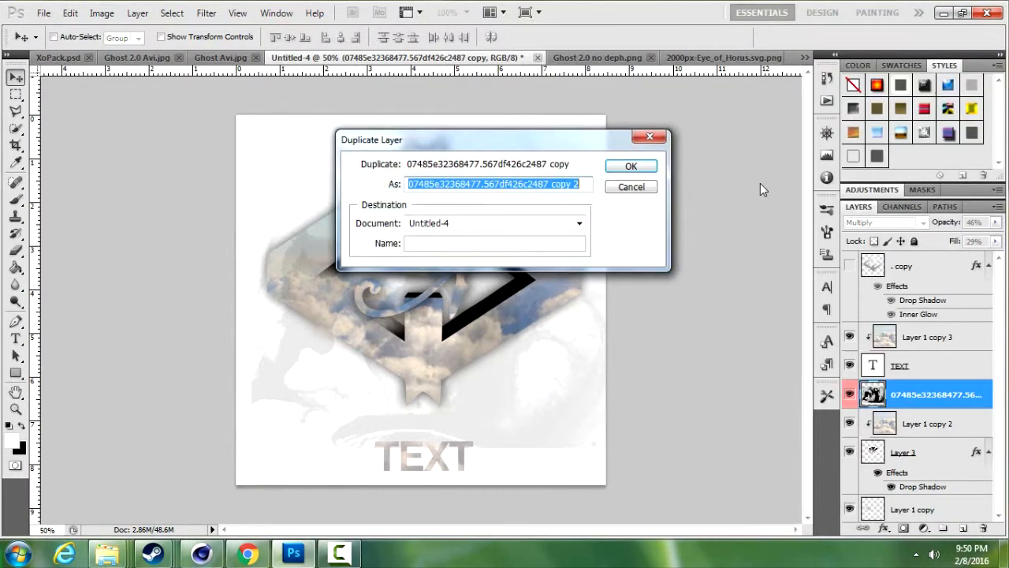
left_click(631, 165)
left_click_drag(934, 394, 930, 327)
Step: Clip the upper ink texture duplicate onto the TEXT group and the lower ink texture copy onto the Layer 3 eye group
right_click(950, 316)
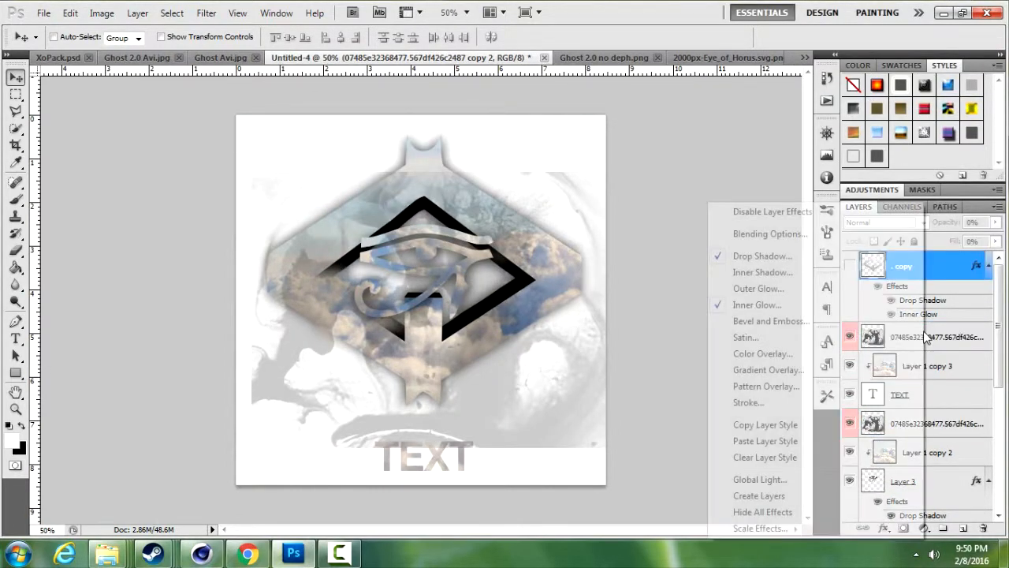
left_click(970, 344)
left_click(972, 338)
right_click(965, 337)
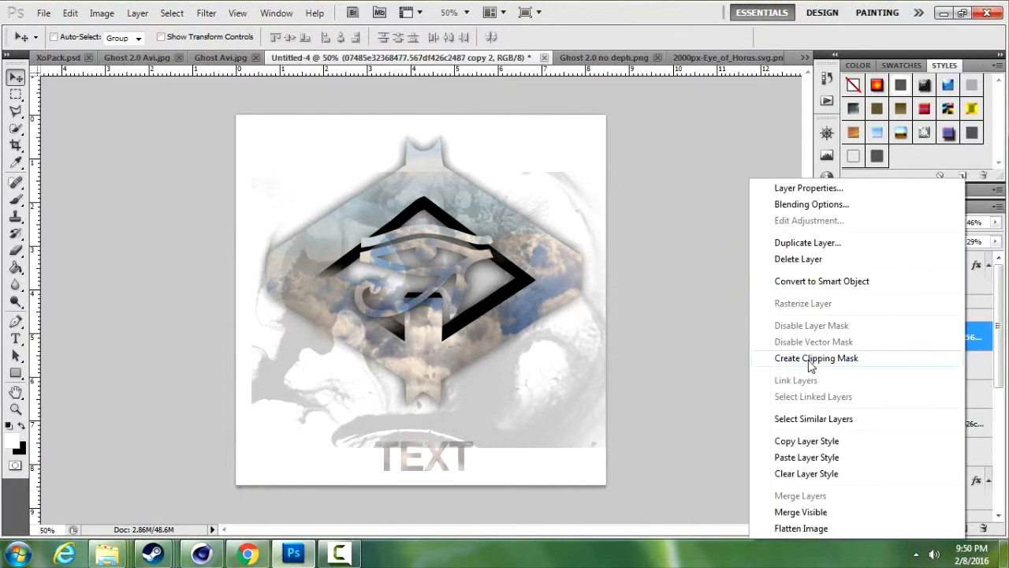
left_click(782, 359)
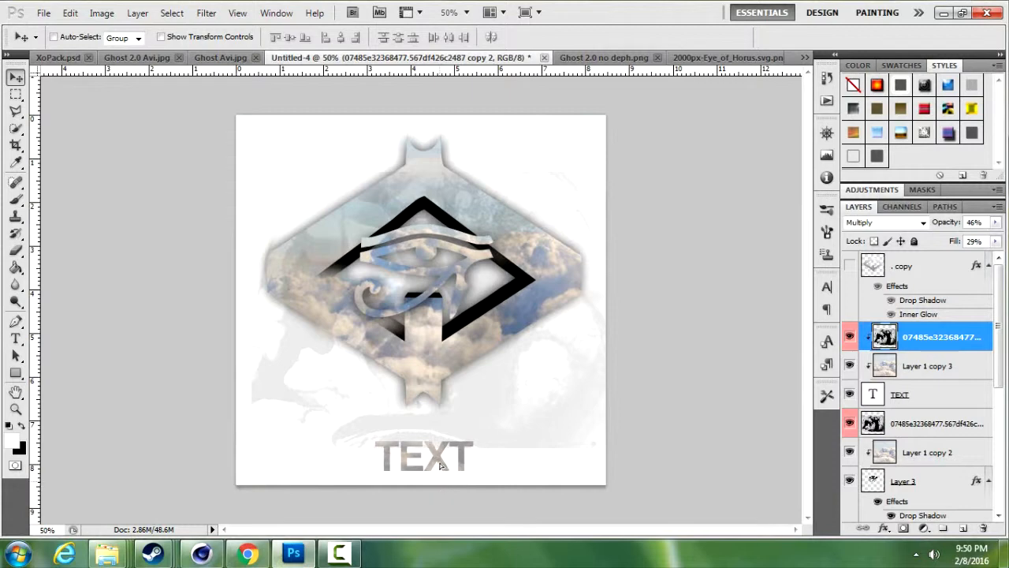
right_click(919, 426)
left_click(858, 237)
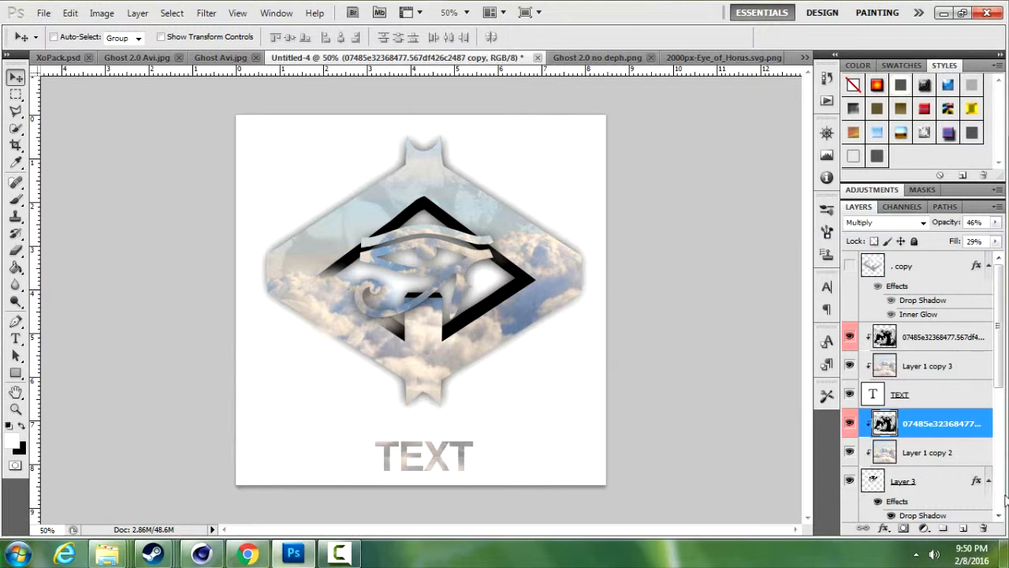
Step: Add a drop shadow to the TEXT layer with distance 0 px, spread about 14% and size 32 px
double_click(925, 398)
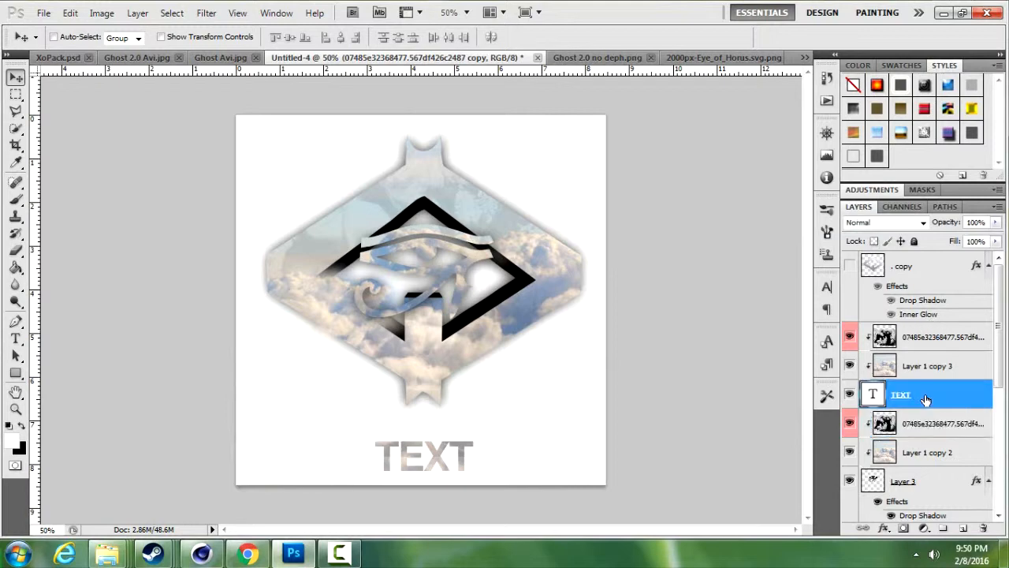
left_click(598, 202)
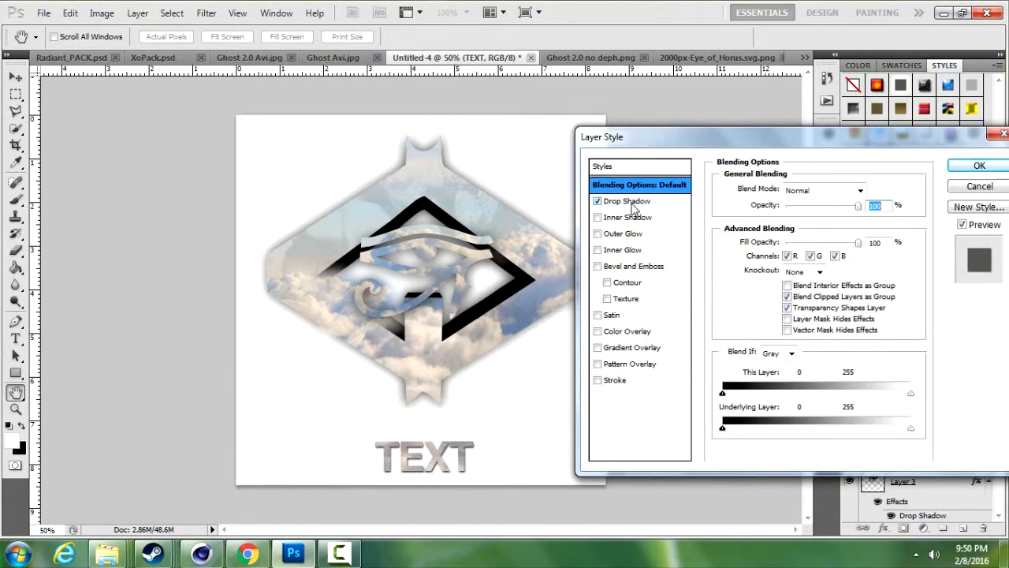
left_click(628, 201)
left_click_drag(775, 250, 785, 283)
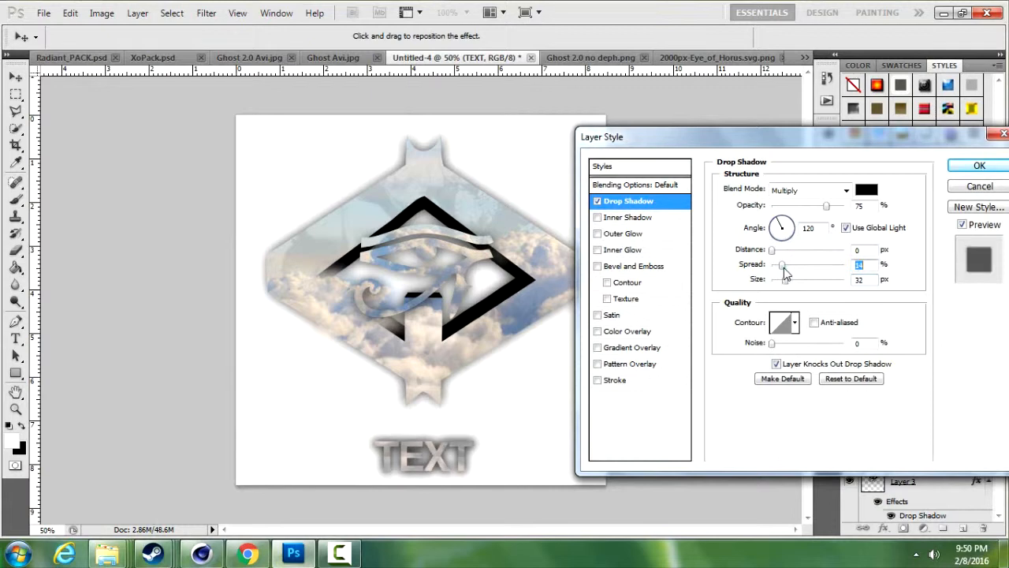
left_click(978, 167)
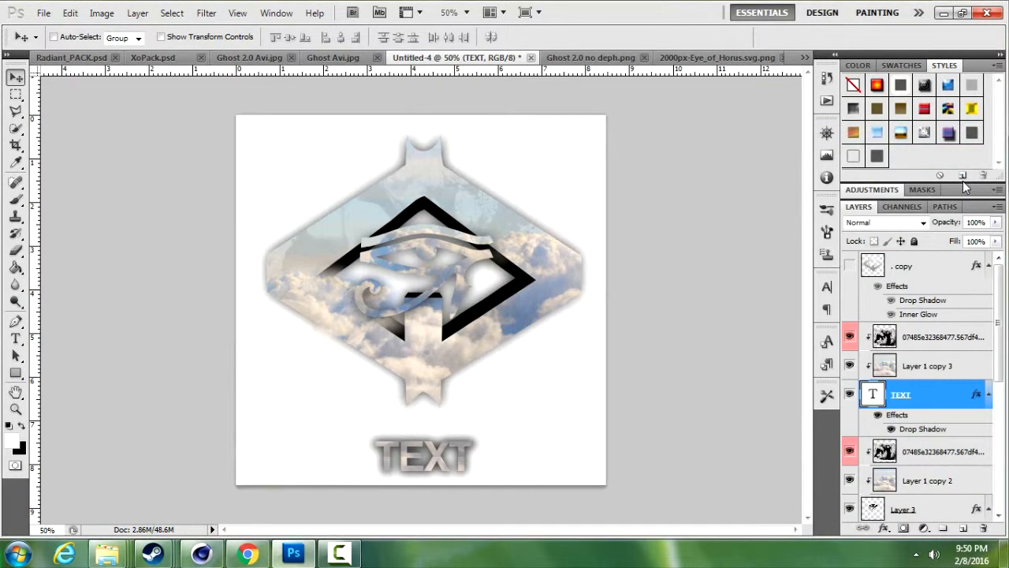
Step: Try merging the whole stack from Layer 0 up to the ". copy" layer, and undo the merge
scroll(946, 355, "down", 6)
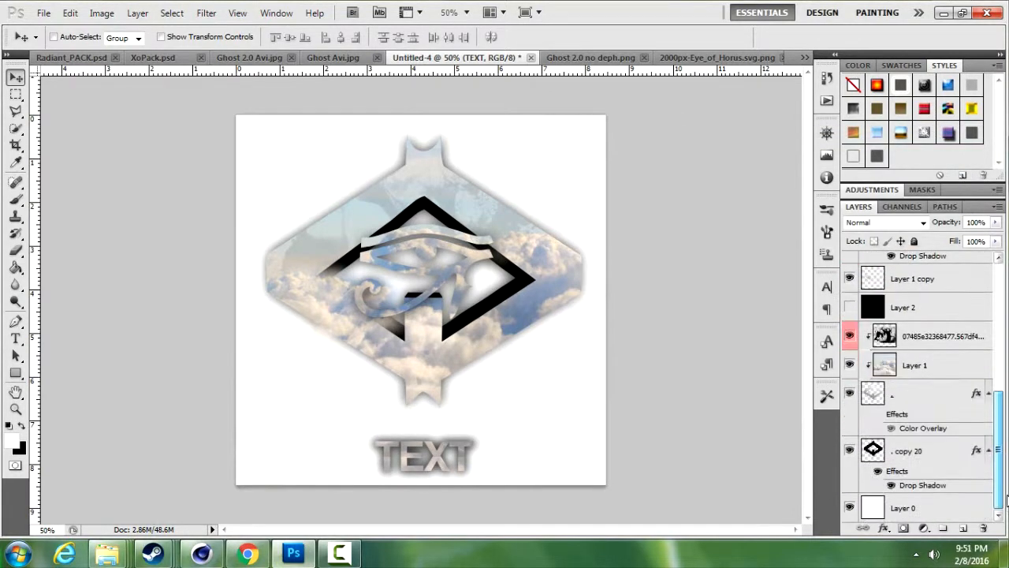
left_click_drag(959, 522, 1002, 296)
left_click(917, 504)
left_click(933, 274, "shift")
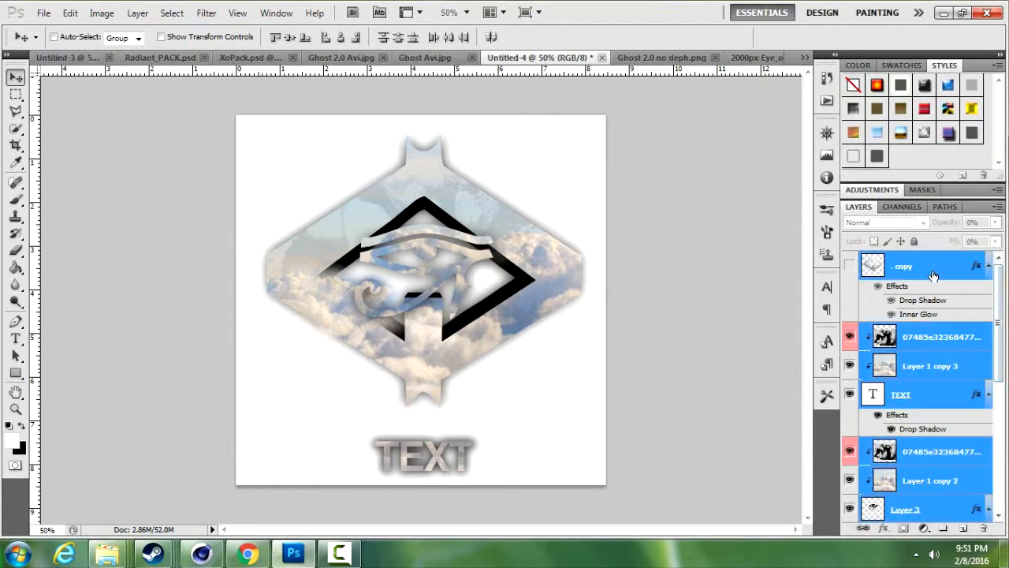
key("ctrl+e")
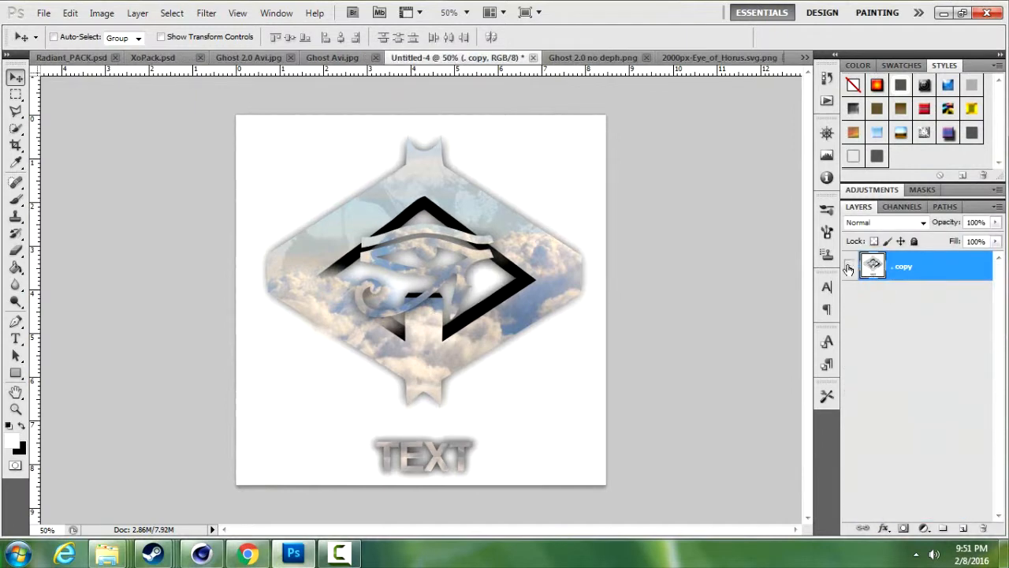
left_click(849, 265)
left_click(849, 266)
left_click(75, 17)
left_click(90, 27)
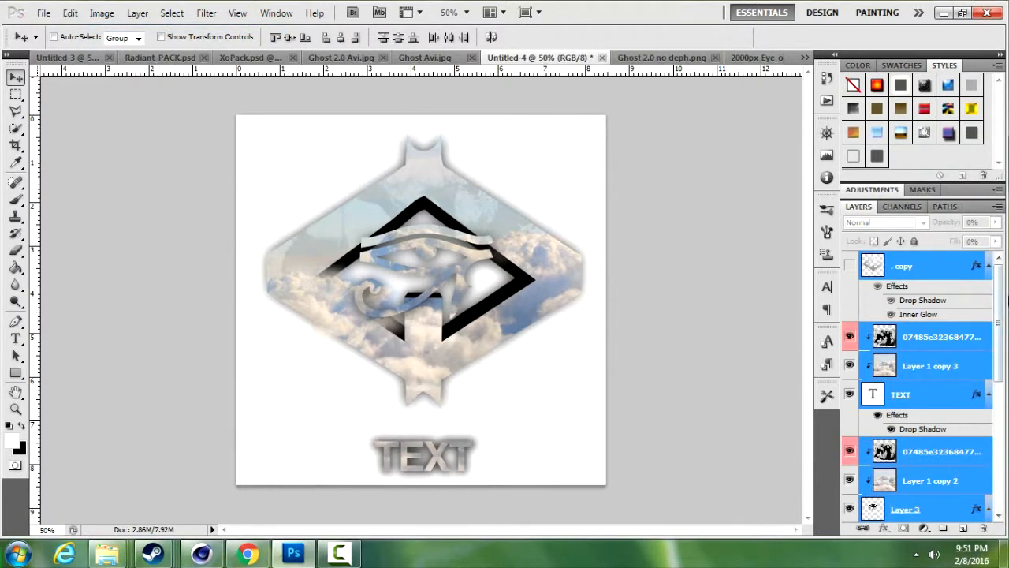
Step: Add a black-to-white gradient overlay to Layer 0 with Radial style, Reverse enabled and about 22% opacity
scroll(997, 319, "down", 10)
left_click(923, 508)
double_click(929, 516)
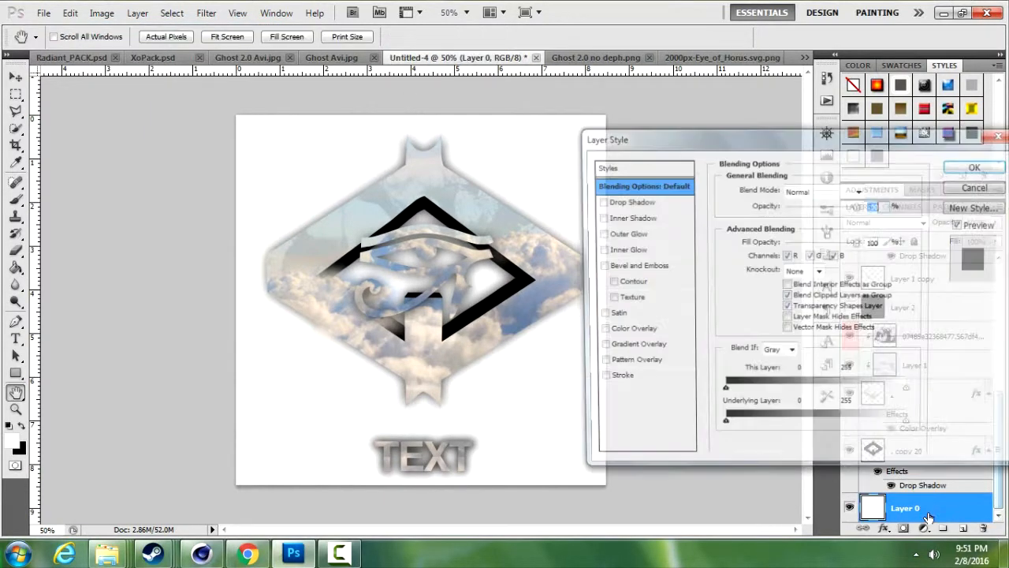
left_click(597, 348)
left_click(631, 348)
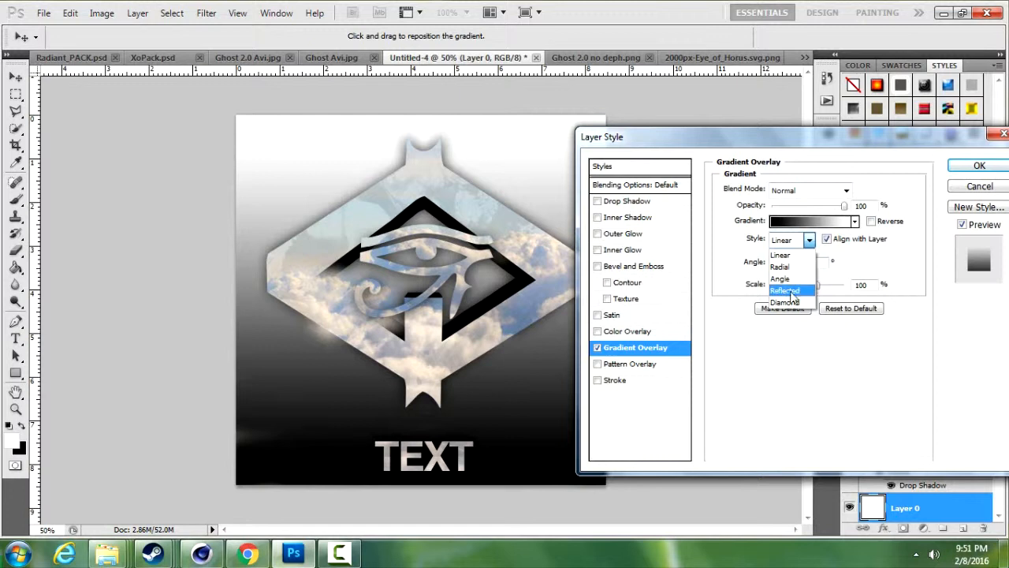
left_click(781, 266)
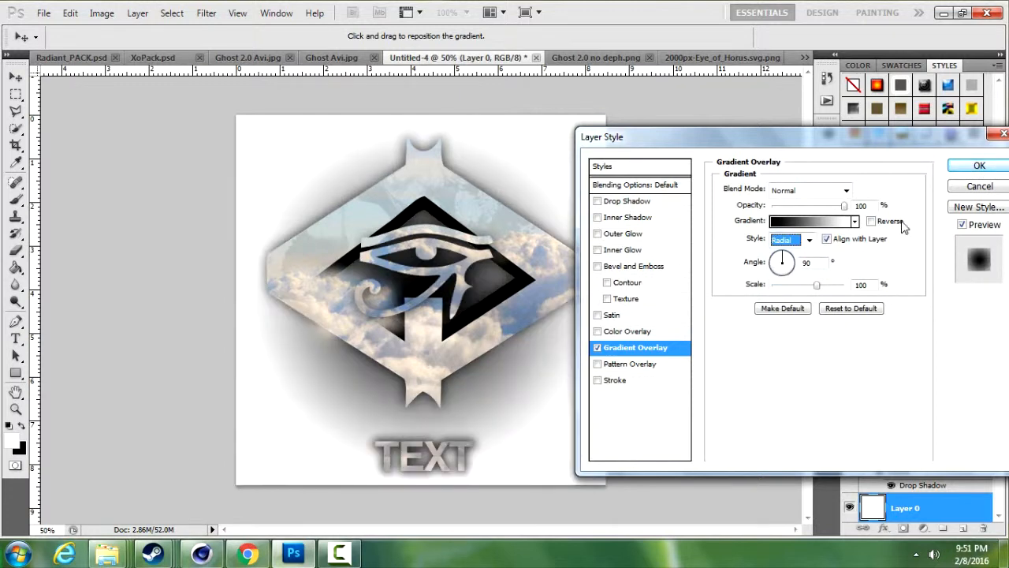
left_click(871, 221)
left_click_drag(824, 205, 791, 210)
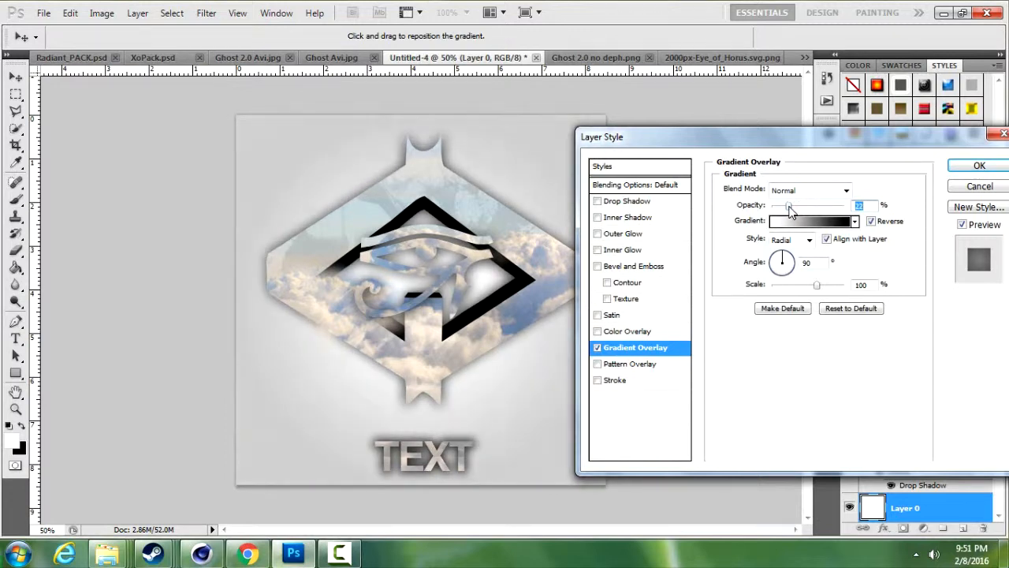
left_click(979, 165)
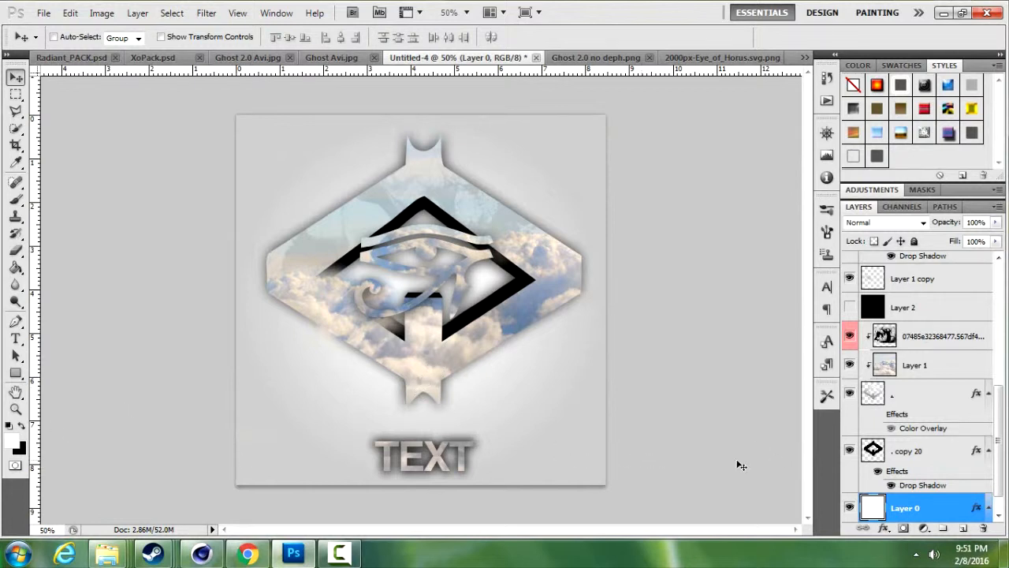
Step: Enlarge the TEXT layer beneath the emblem to about 116% of its width
left_click_drag(1003, 421, 1001, 271)
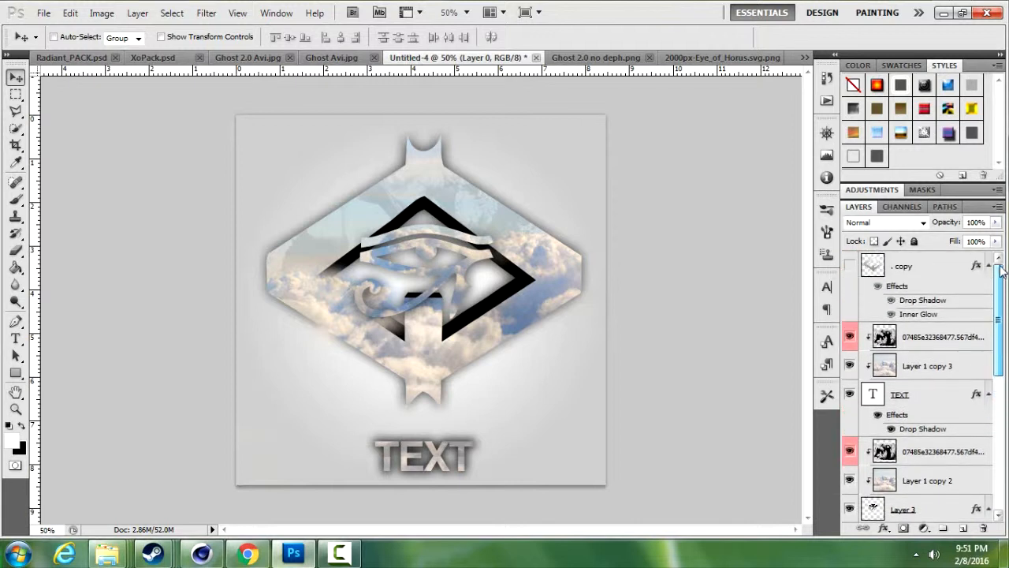
left_click(929, 402)
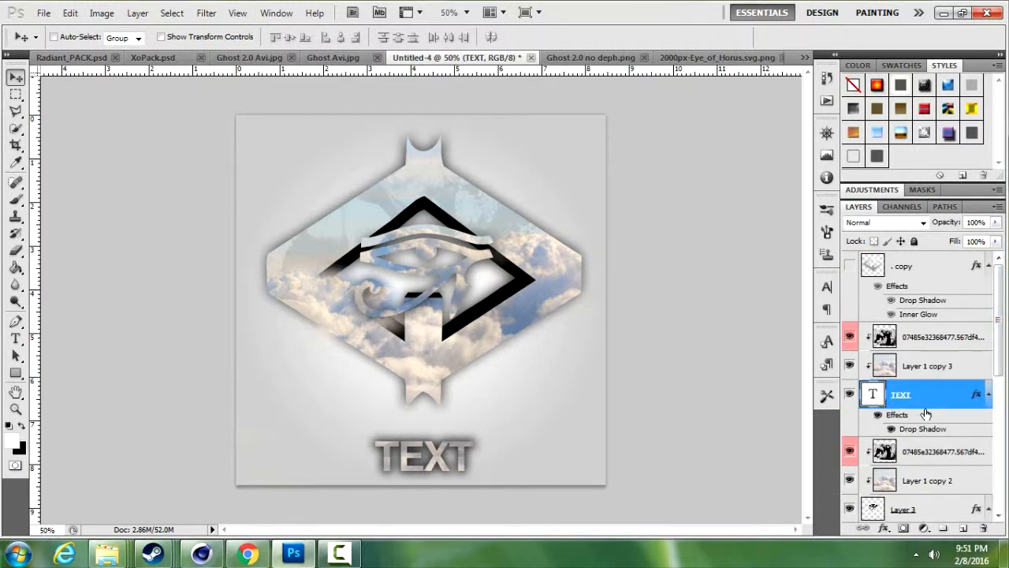
key("ctrl+t")
mouse_move(373, 434)
left_mouse_down()
mouse_move(351, 426)
mouse_move(358, 431)
left_mouse_up()
left_click(272, 38)
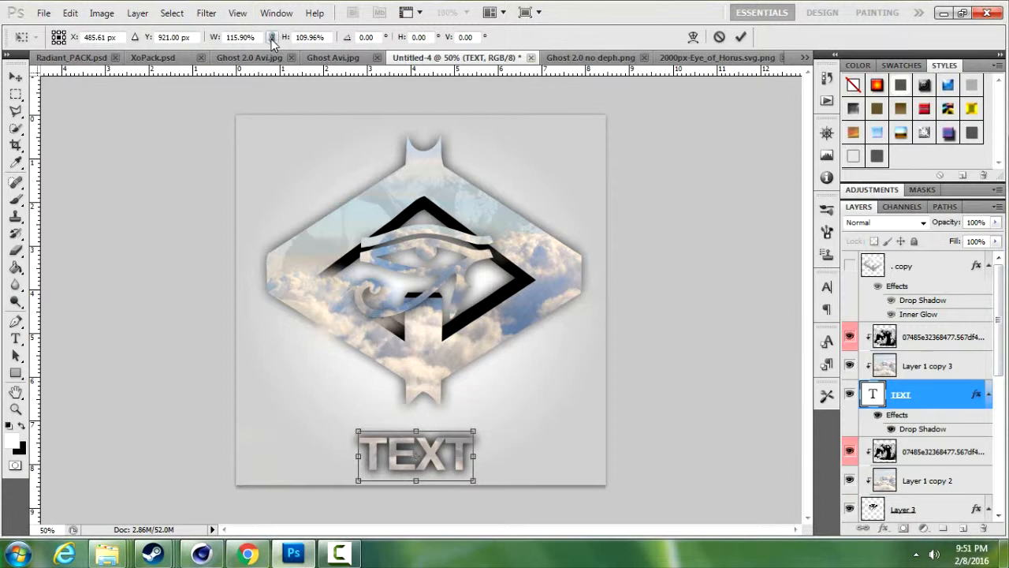
key("Return")
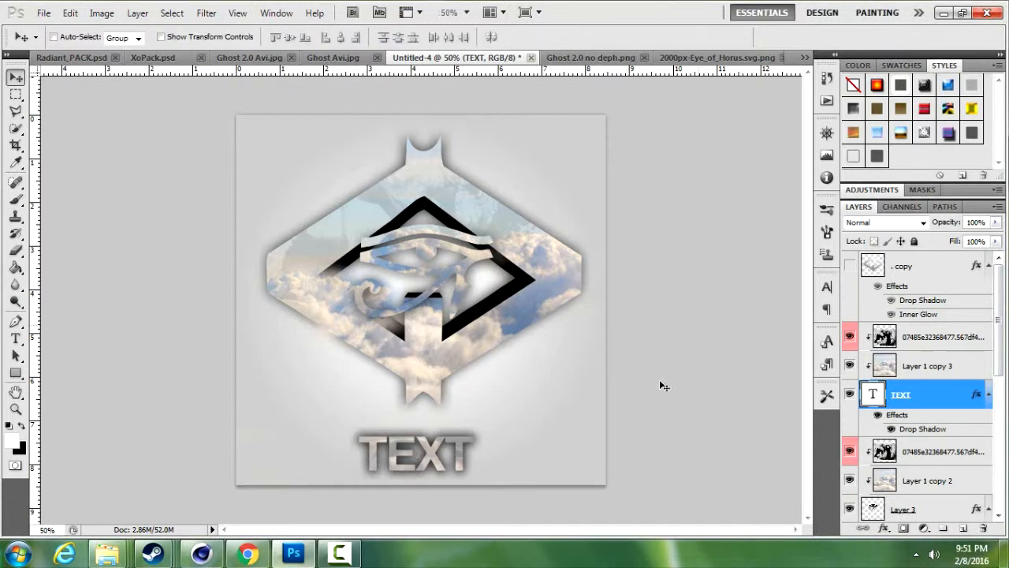
Step: Rasterize the TEXT type layer
left_click(207, 12)
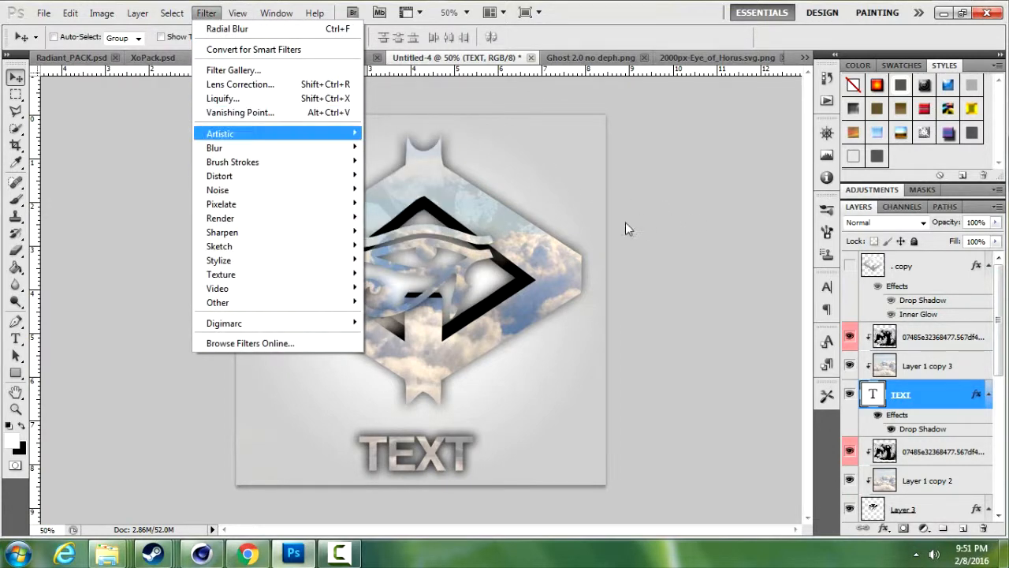
left_click(941, 395)
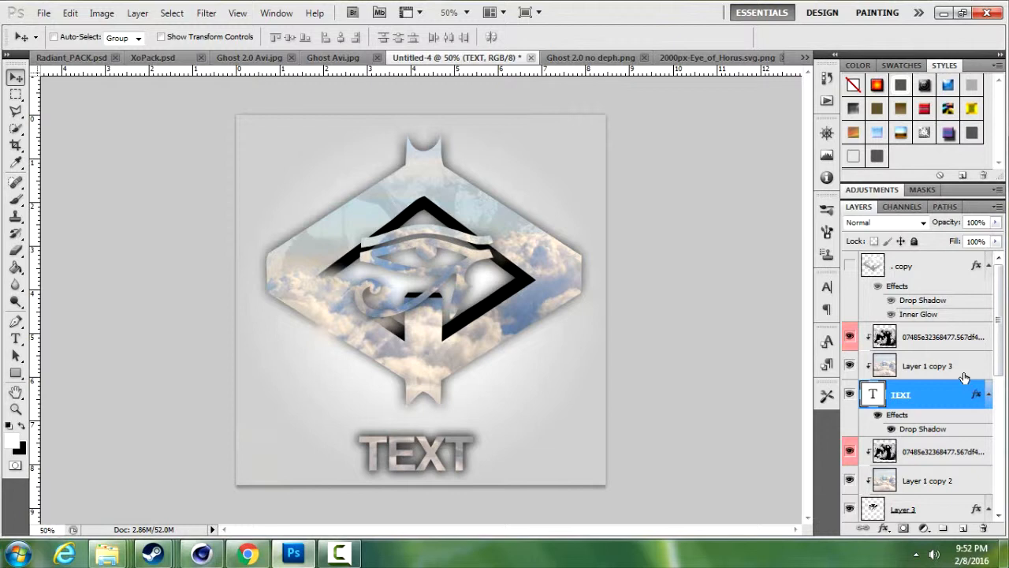
right_click(916, 393)
left_click(757, 271)
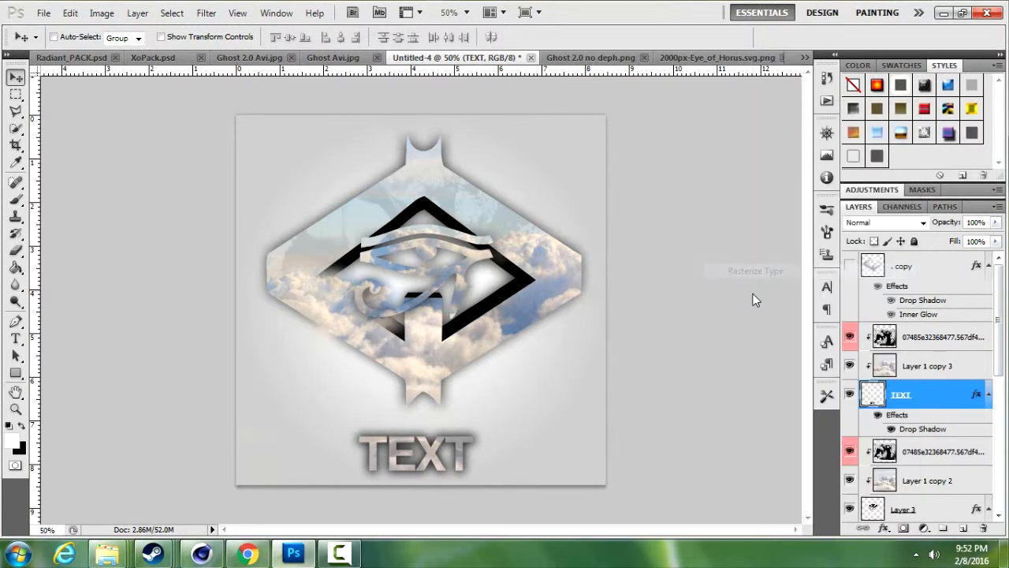
Step: Apply a Custom warp to the rasterized TEXT layer, arching its upper and lower edges upward and pulling its sides slightly inward
key("ctrl+t")
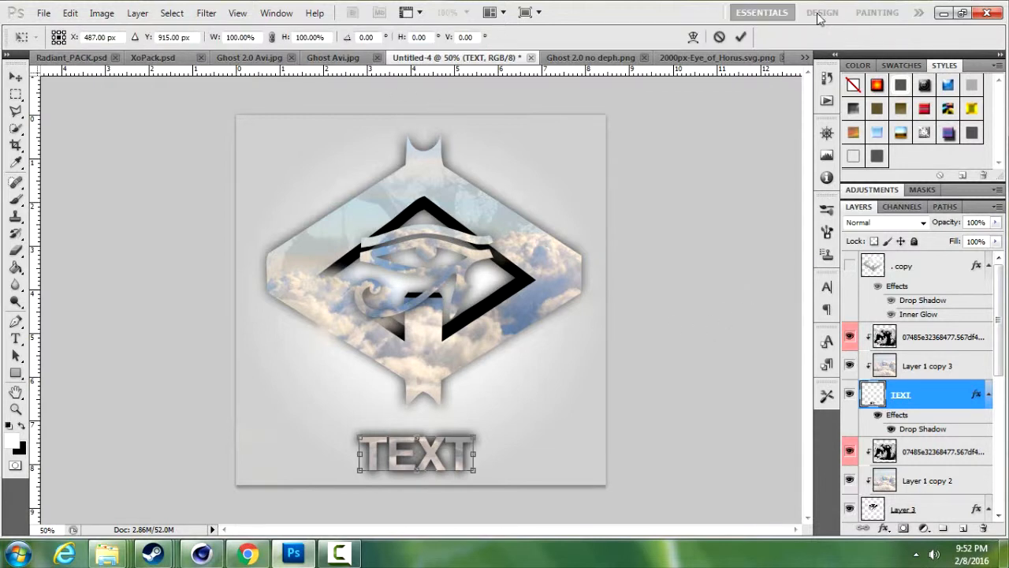
left_click(693, 37)
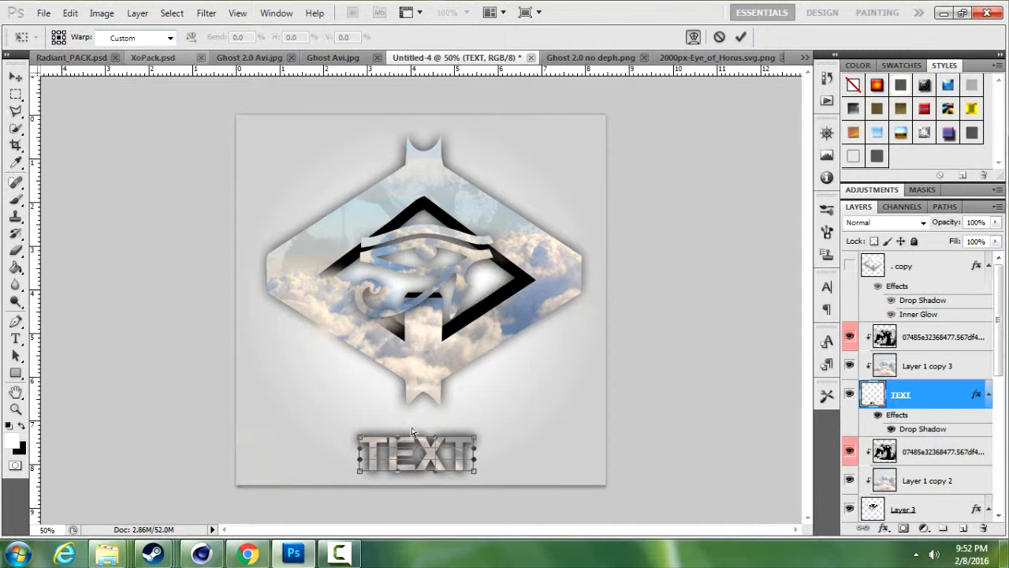
left_click(170, 39)
left_click(192, 133)
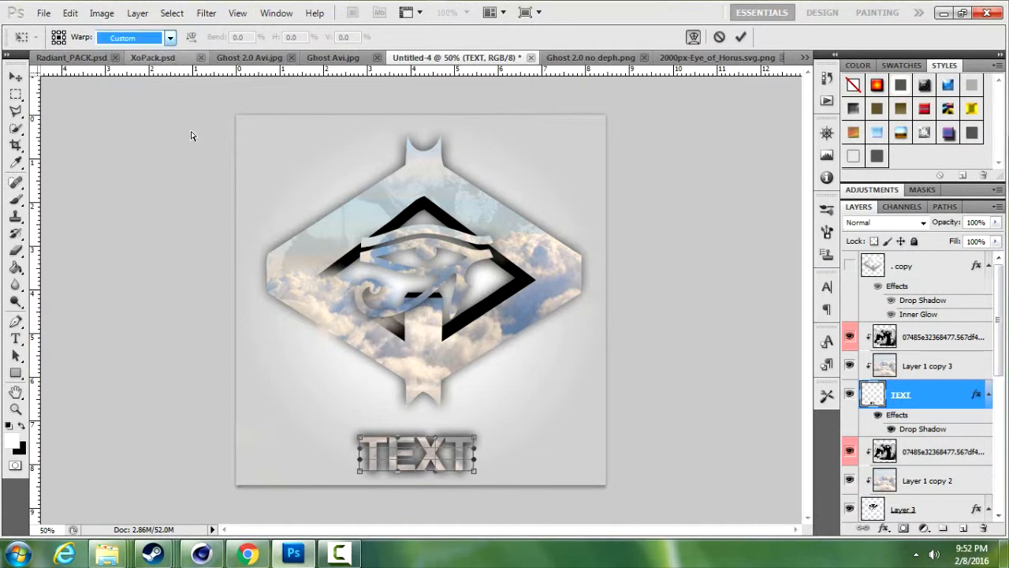
left_click_drag(419, 447, 416, 468)
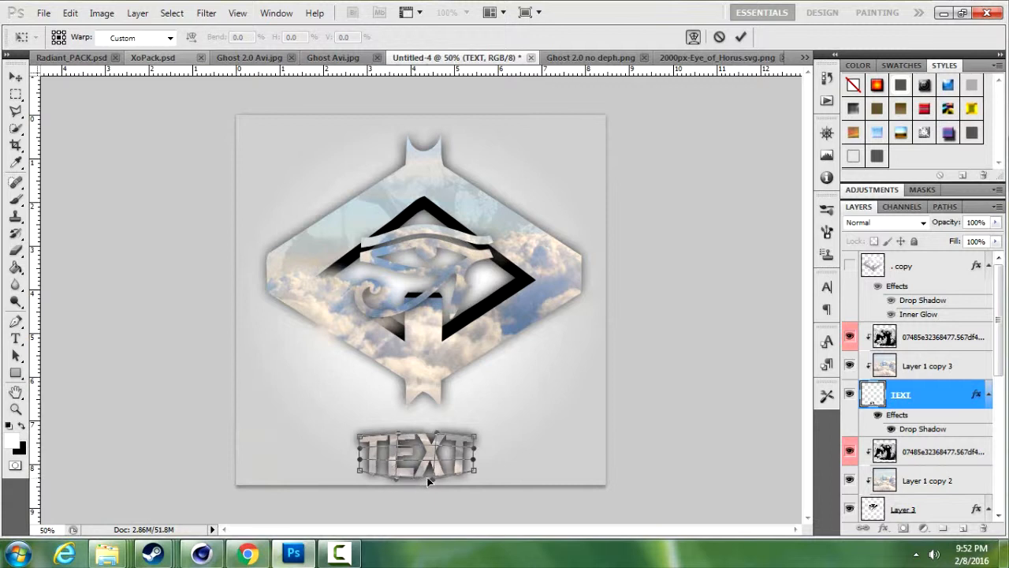
left_click_drag(430, 484, 397, 463)
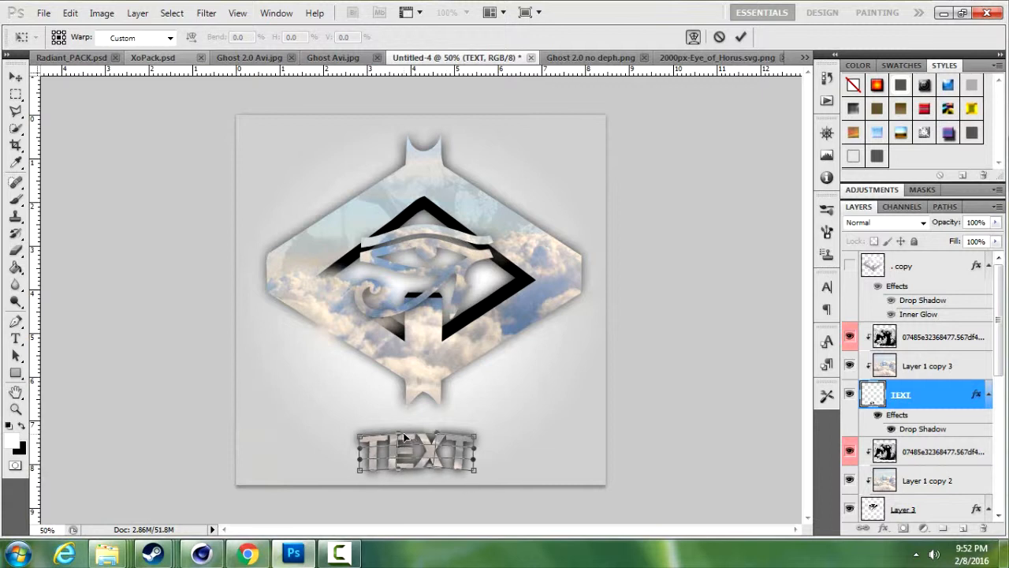
mouse_move(400, 440)
left_mouse_down()
mouse_move(439, 444)
mouse_move(436, 431)
mouse_move(401, 433)
left_mouse_up()
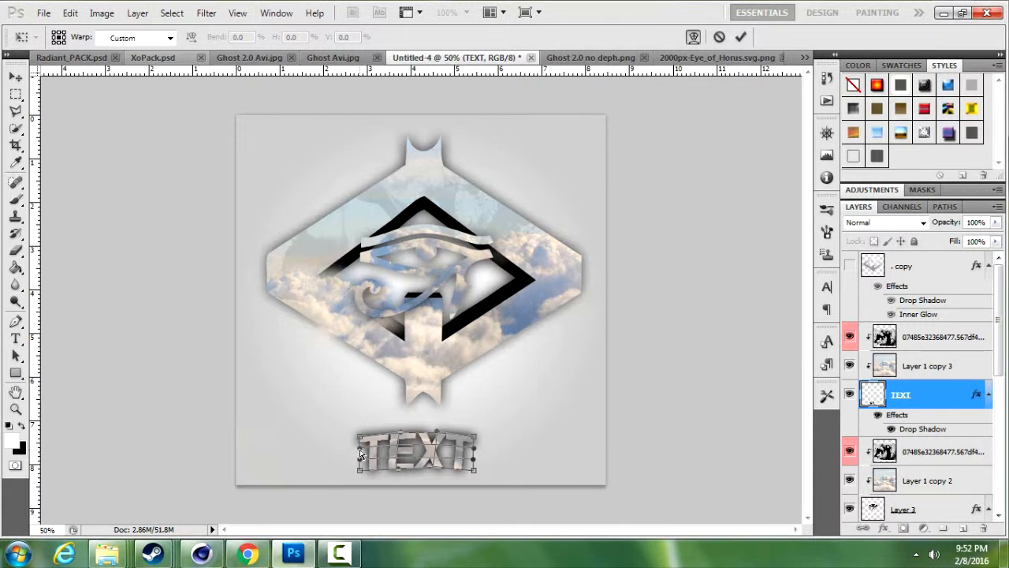
left_click_drag(361, 449, 362, 459)
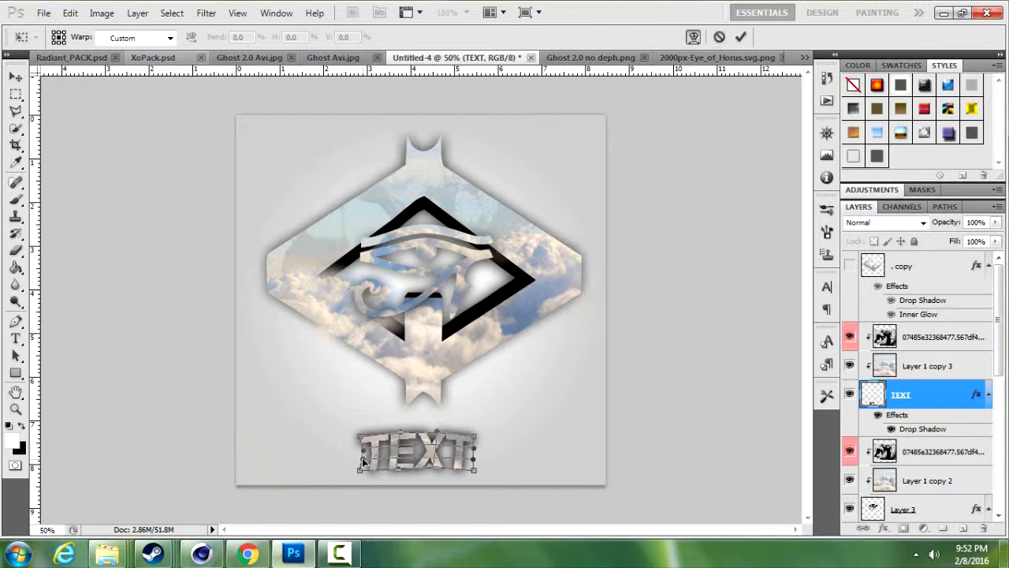
left_click_drag(474, 449, 468, 465)
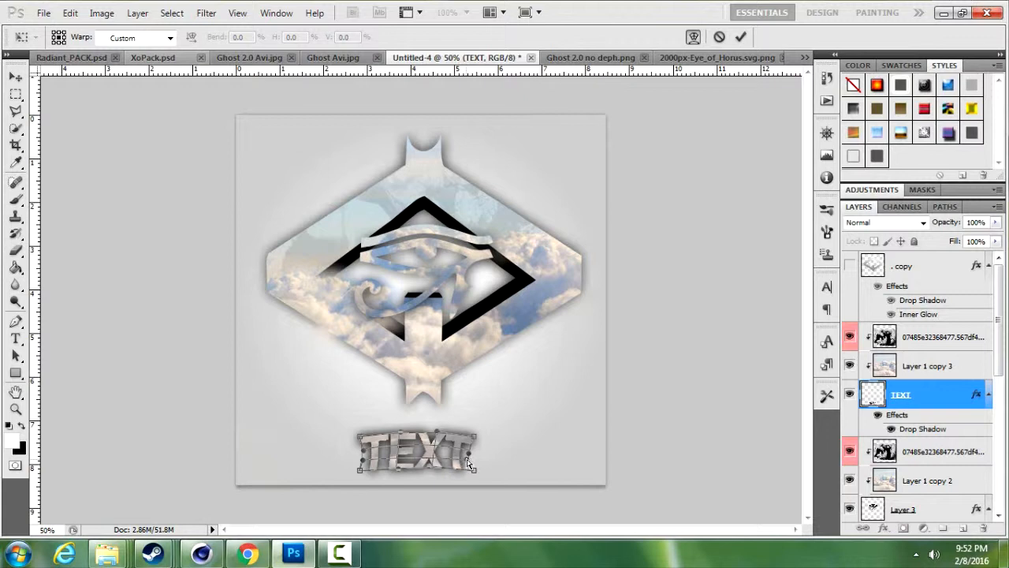
left_click(15, 77)
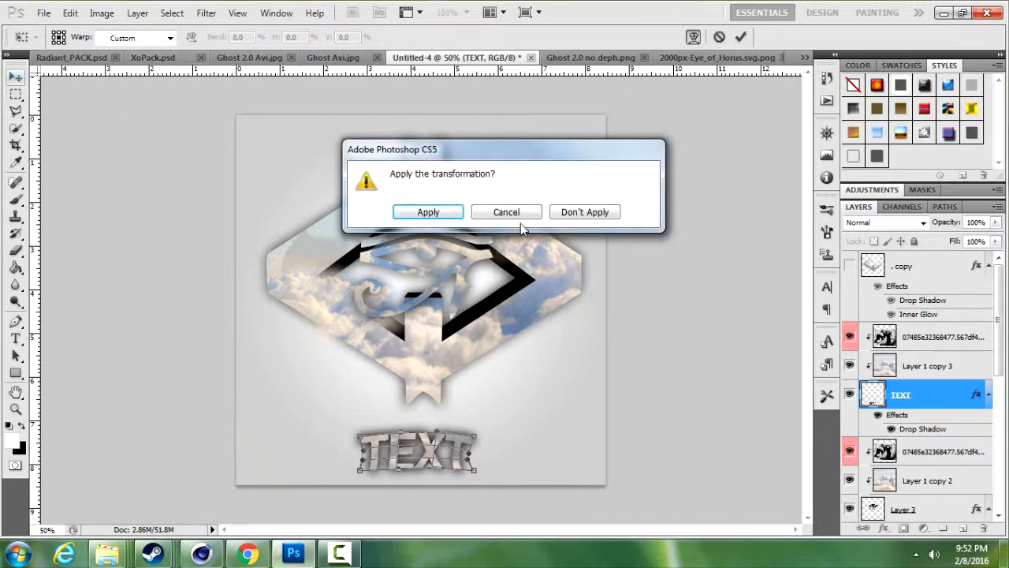
left_click(430, 215)
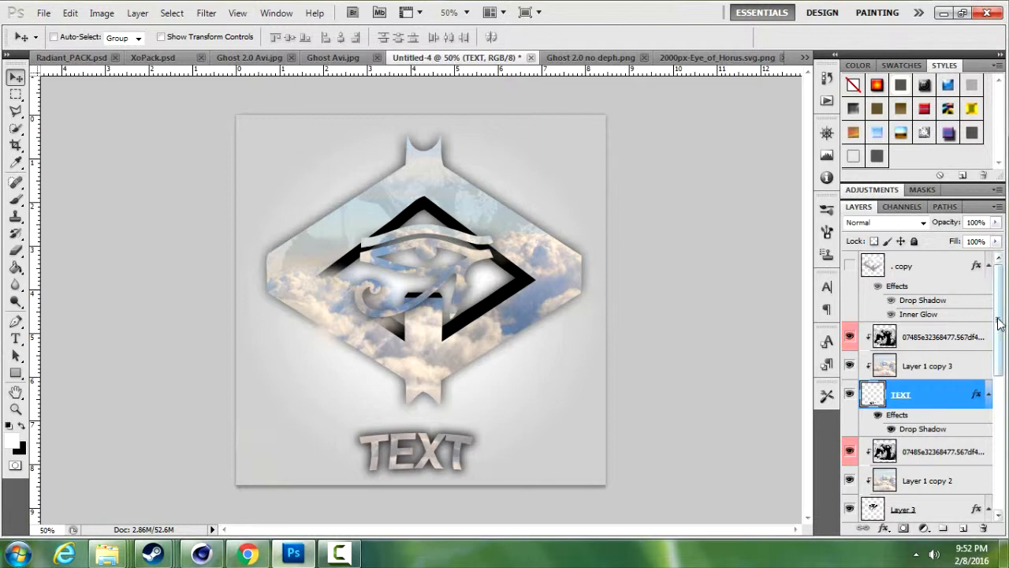
Step: Merge all layers from Layer 0 up to ". copy" into a single visible layer
scroll(987, 300, "down", 5)
scroll(988, 299, "down", 5)
left_click(899, 480)
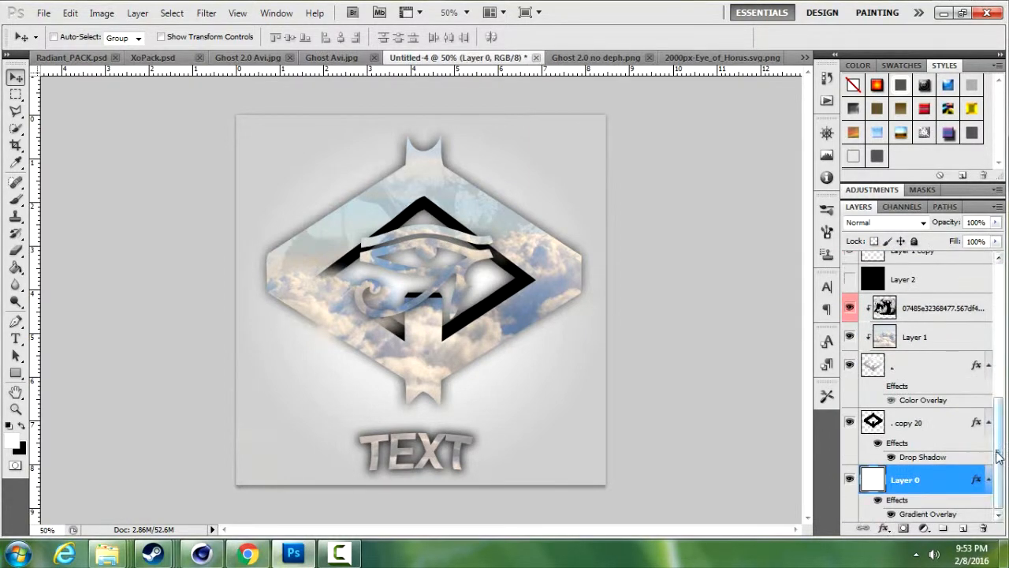
left_click_drag(999, 457, 956, 245)
left_click(946, 266, "shift")
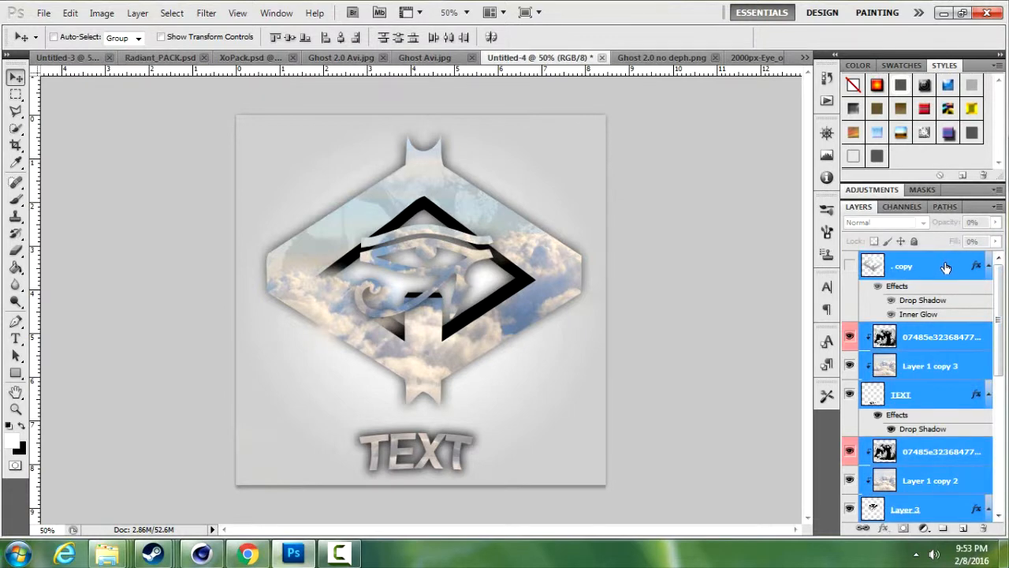
key("ctrl+e")
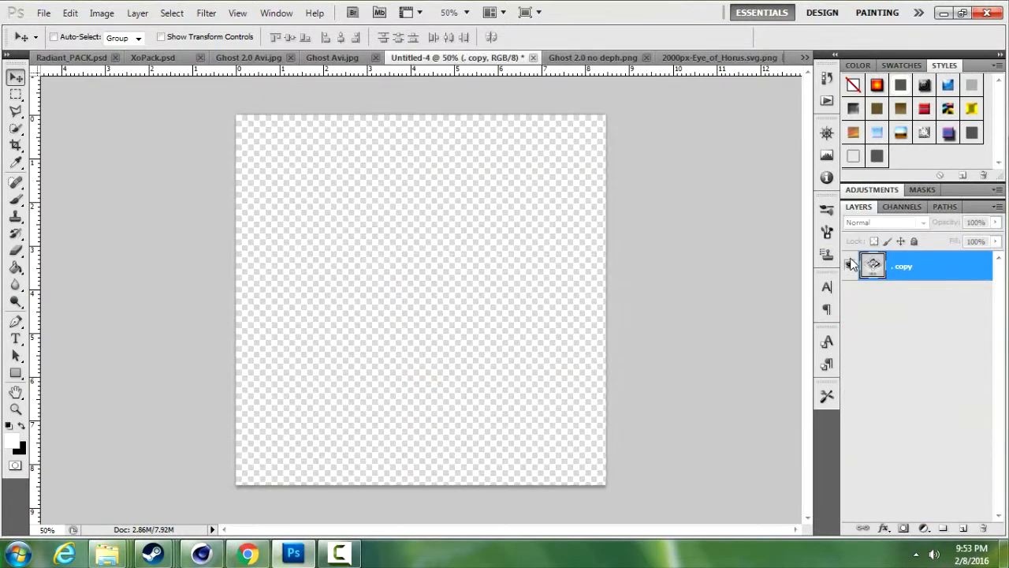
Step: Duplicate the merged ". copy" layer
right_click(931, 274)
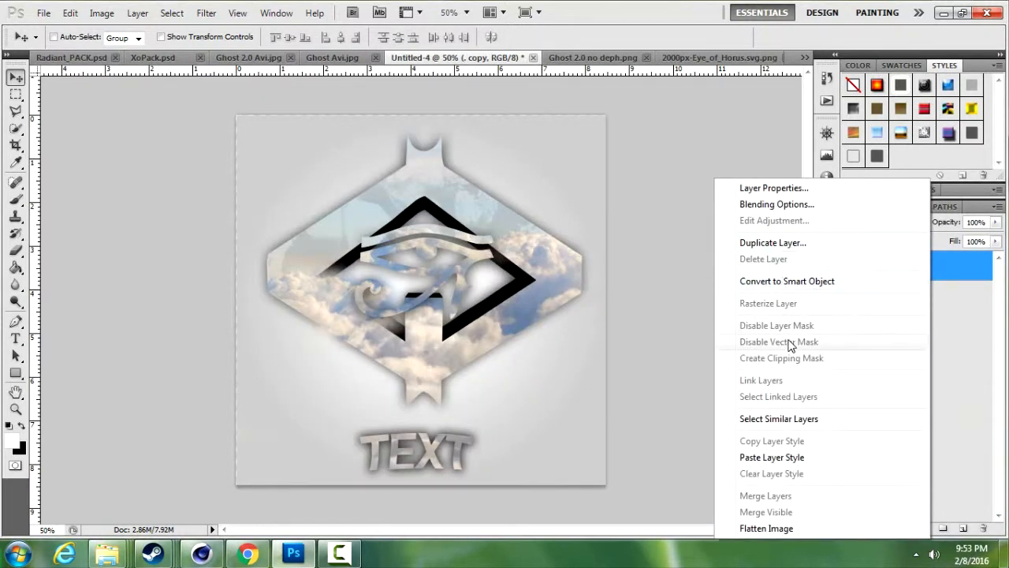
right_click(900, 268)
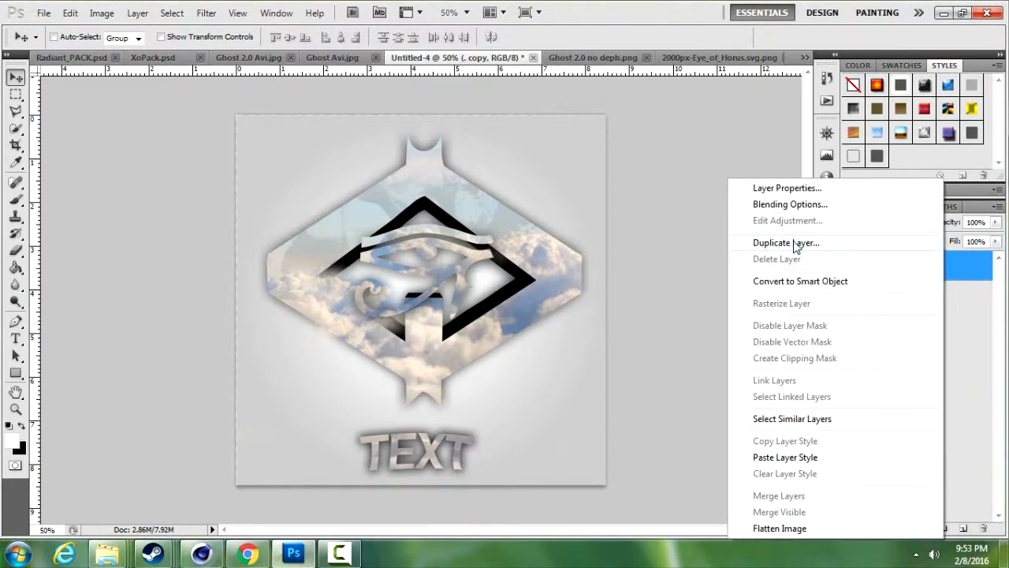